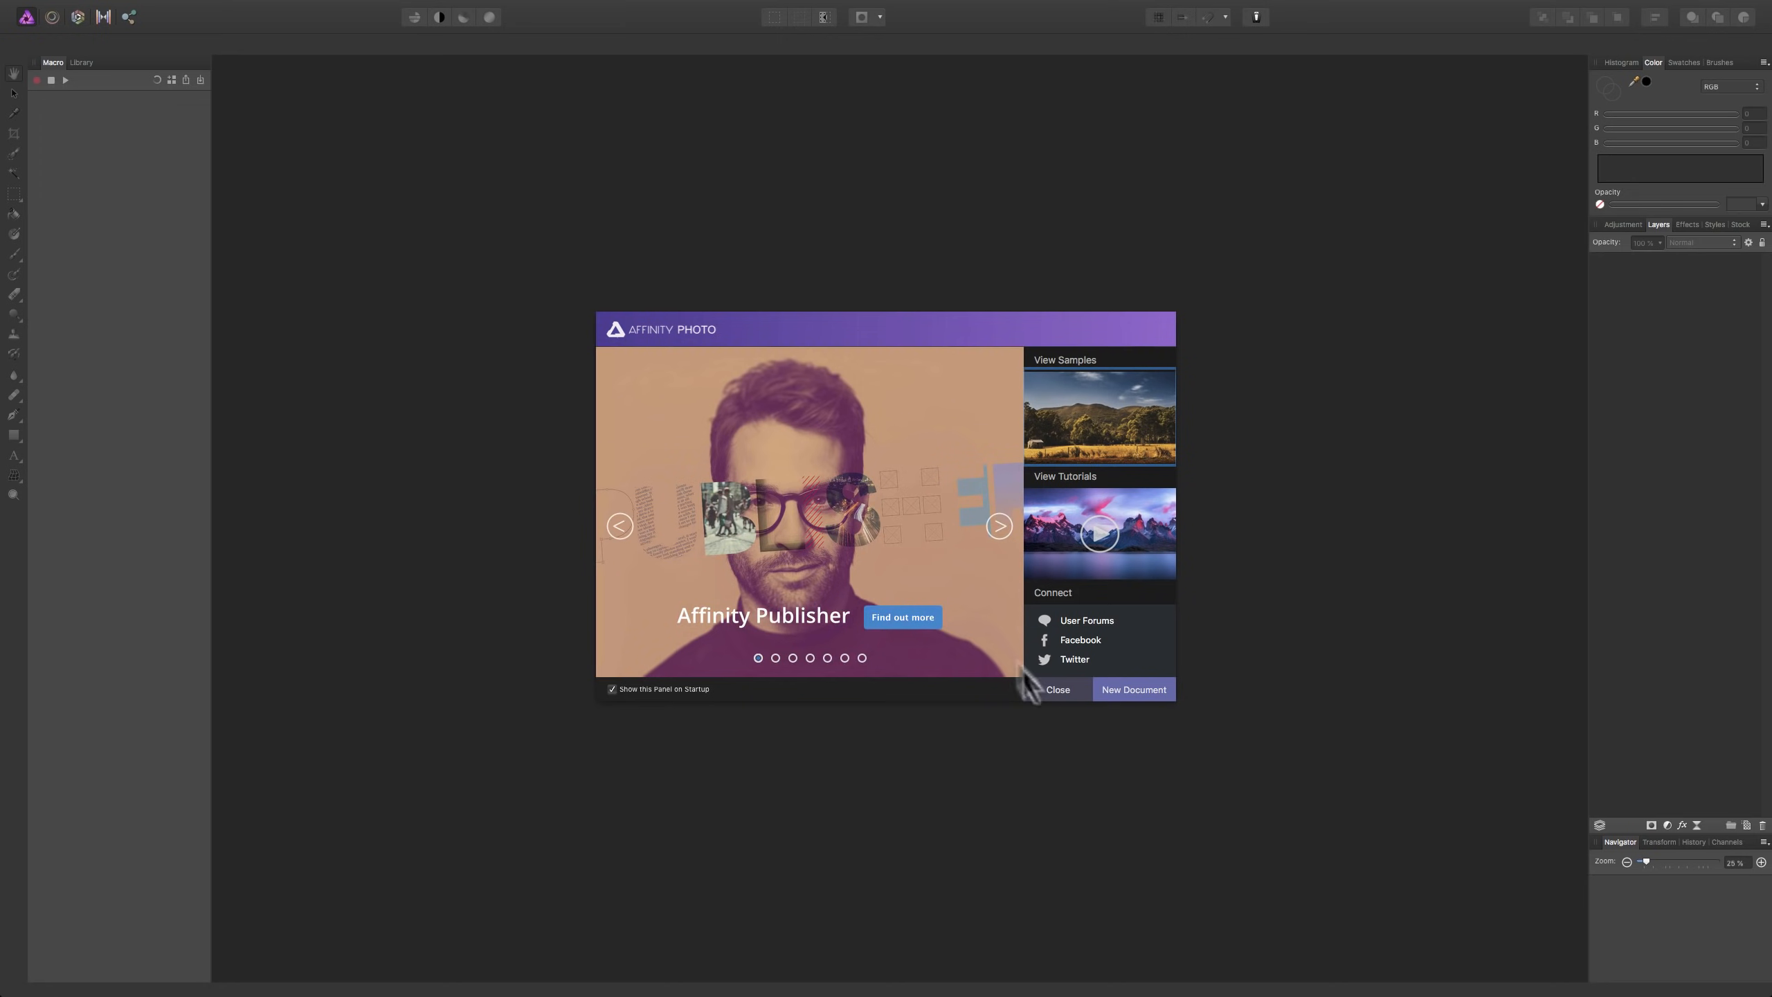
- Close the welcome screen and open the raw photo _DSC0017.nef from the Desktop
click(1046, 685)
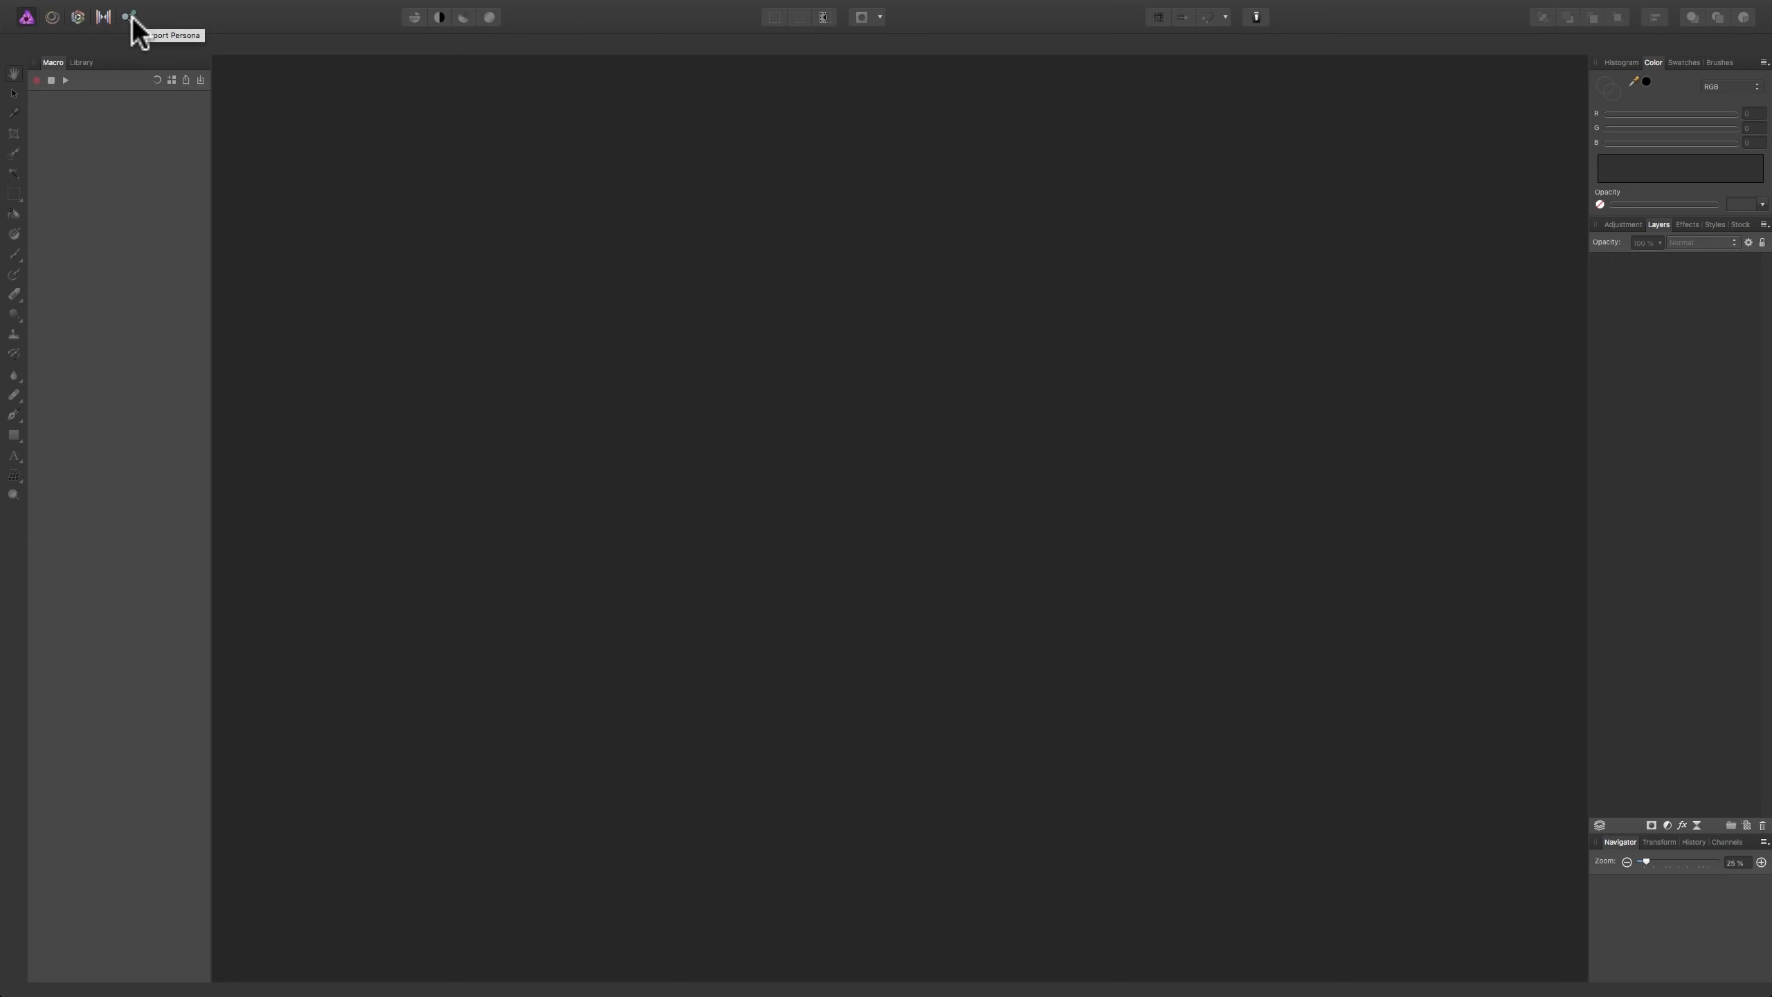
mouse_move(80, 2)
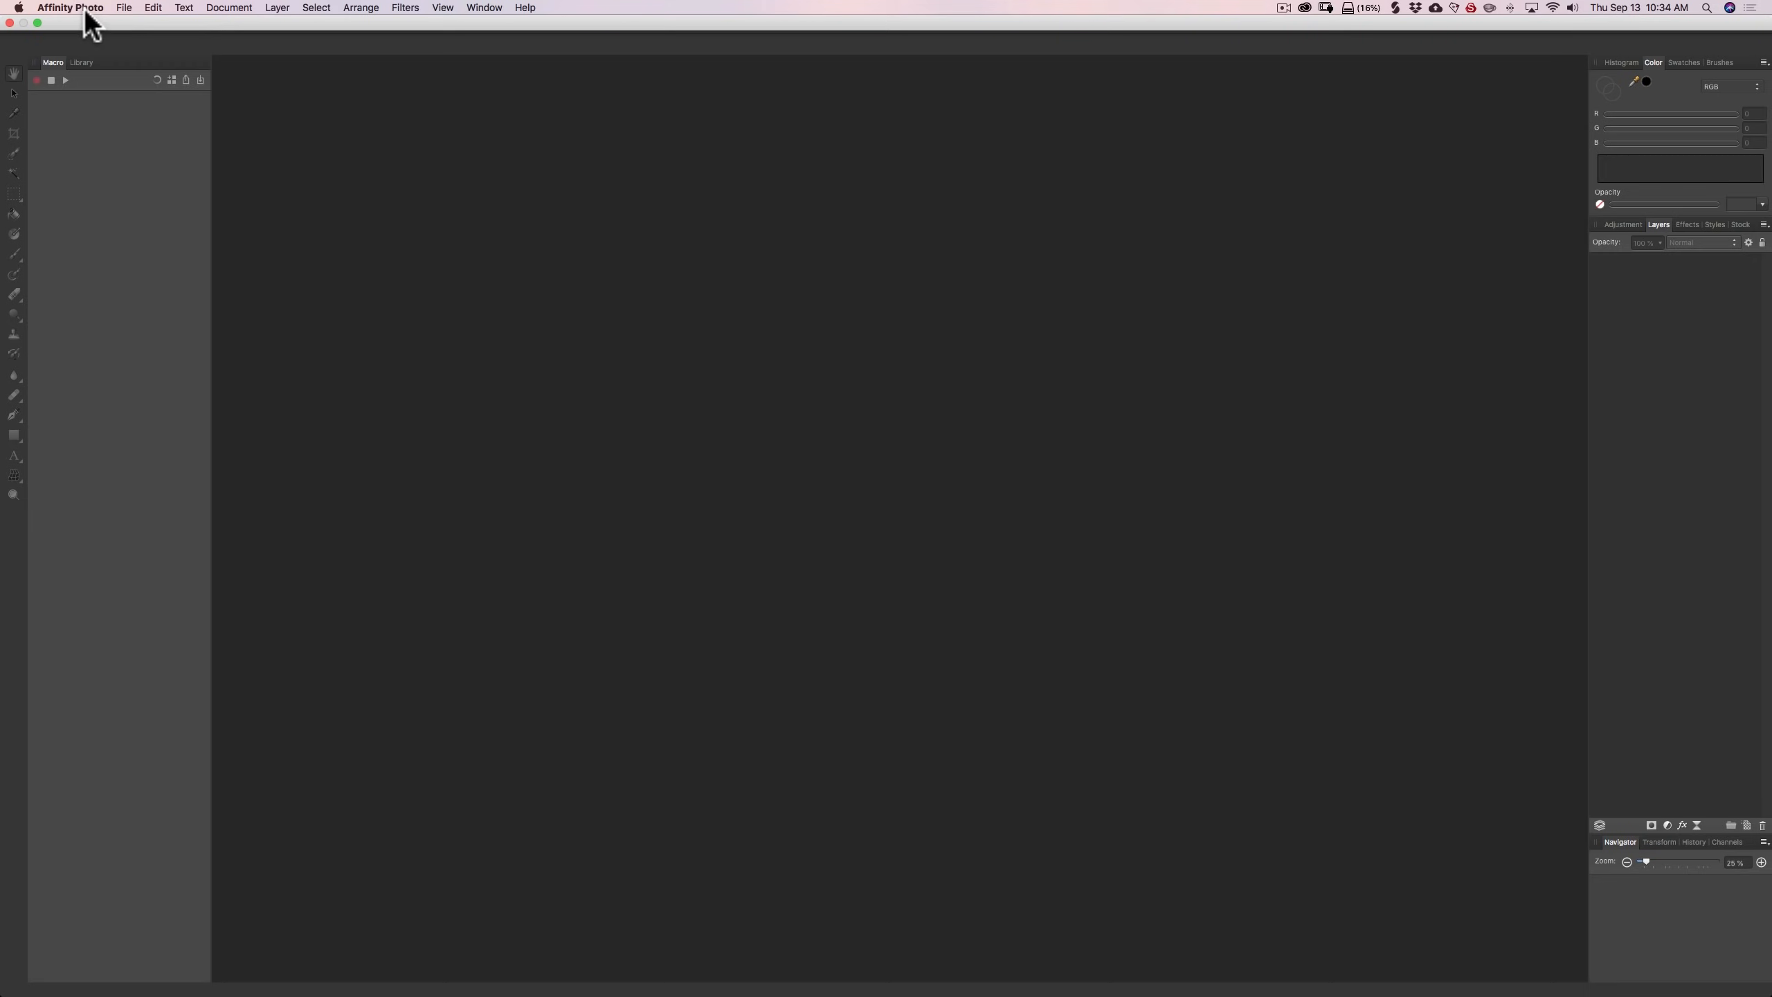
click(125, 8)
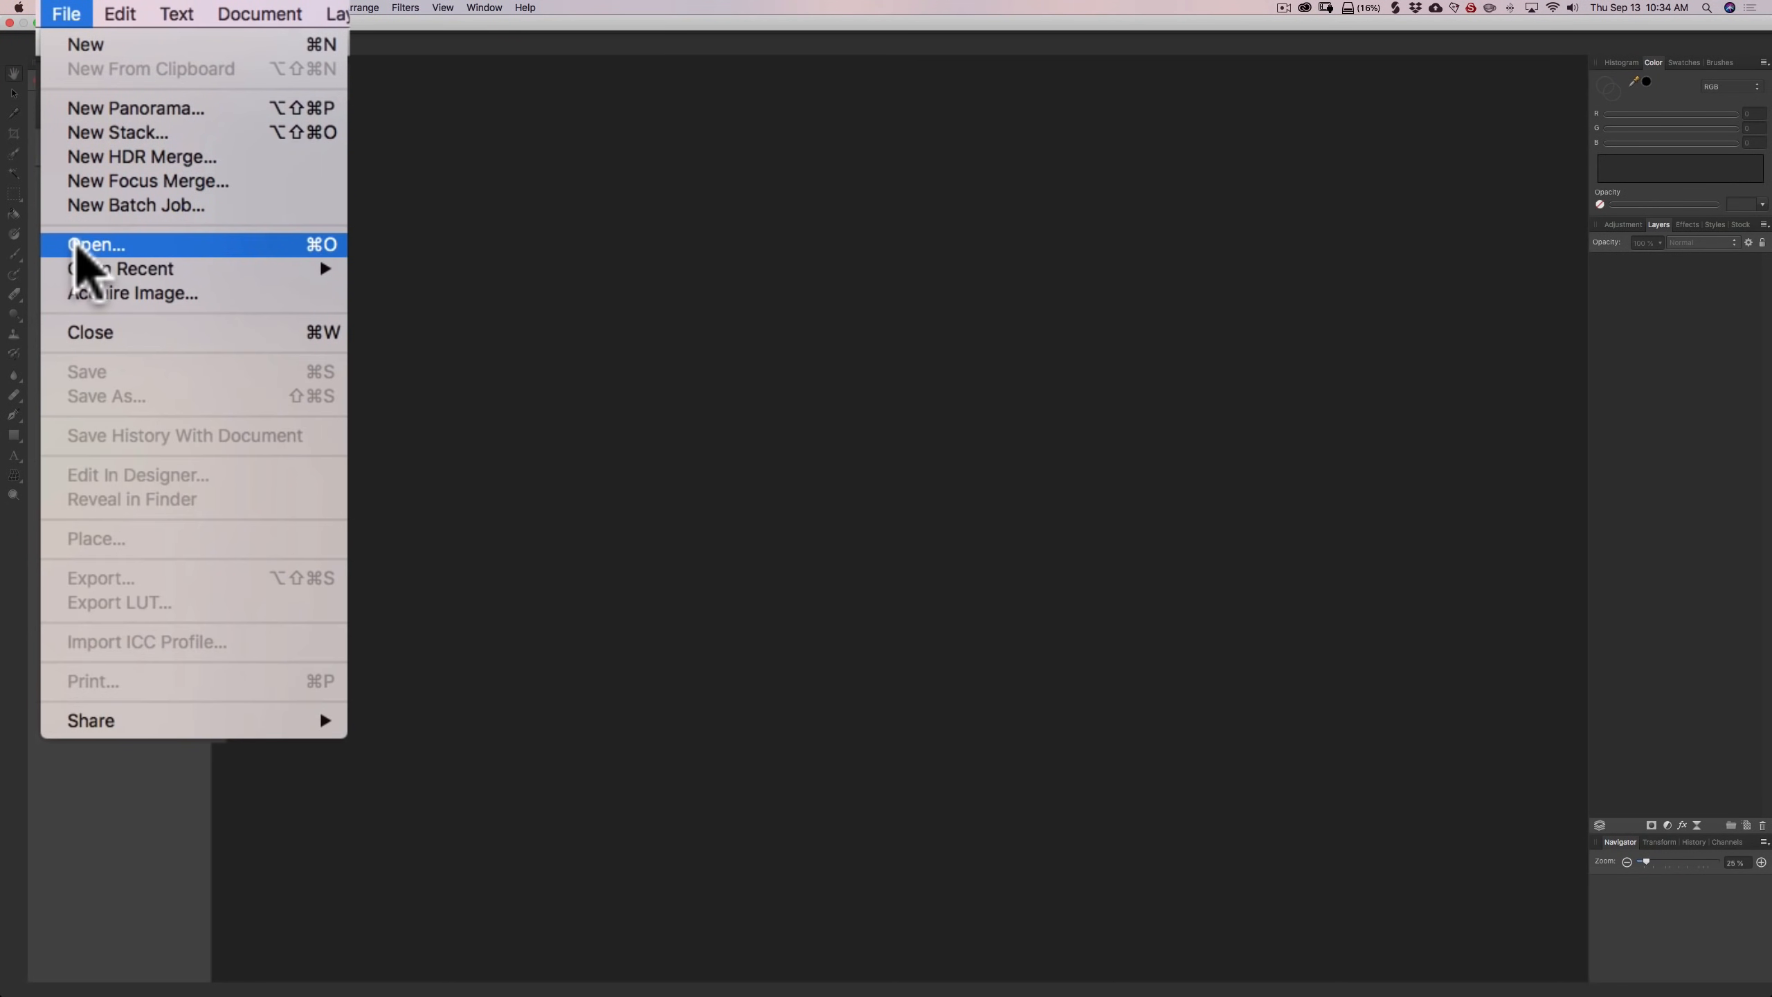
click(58, 244)
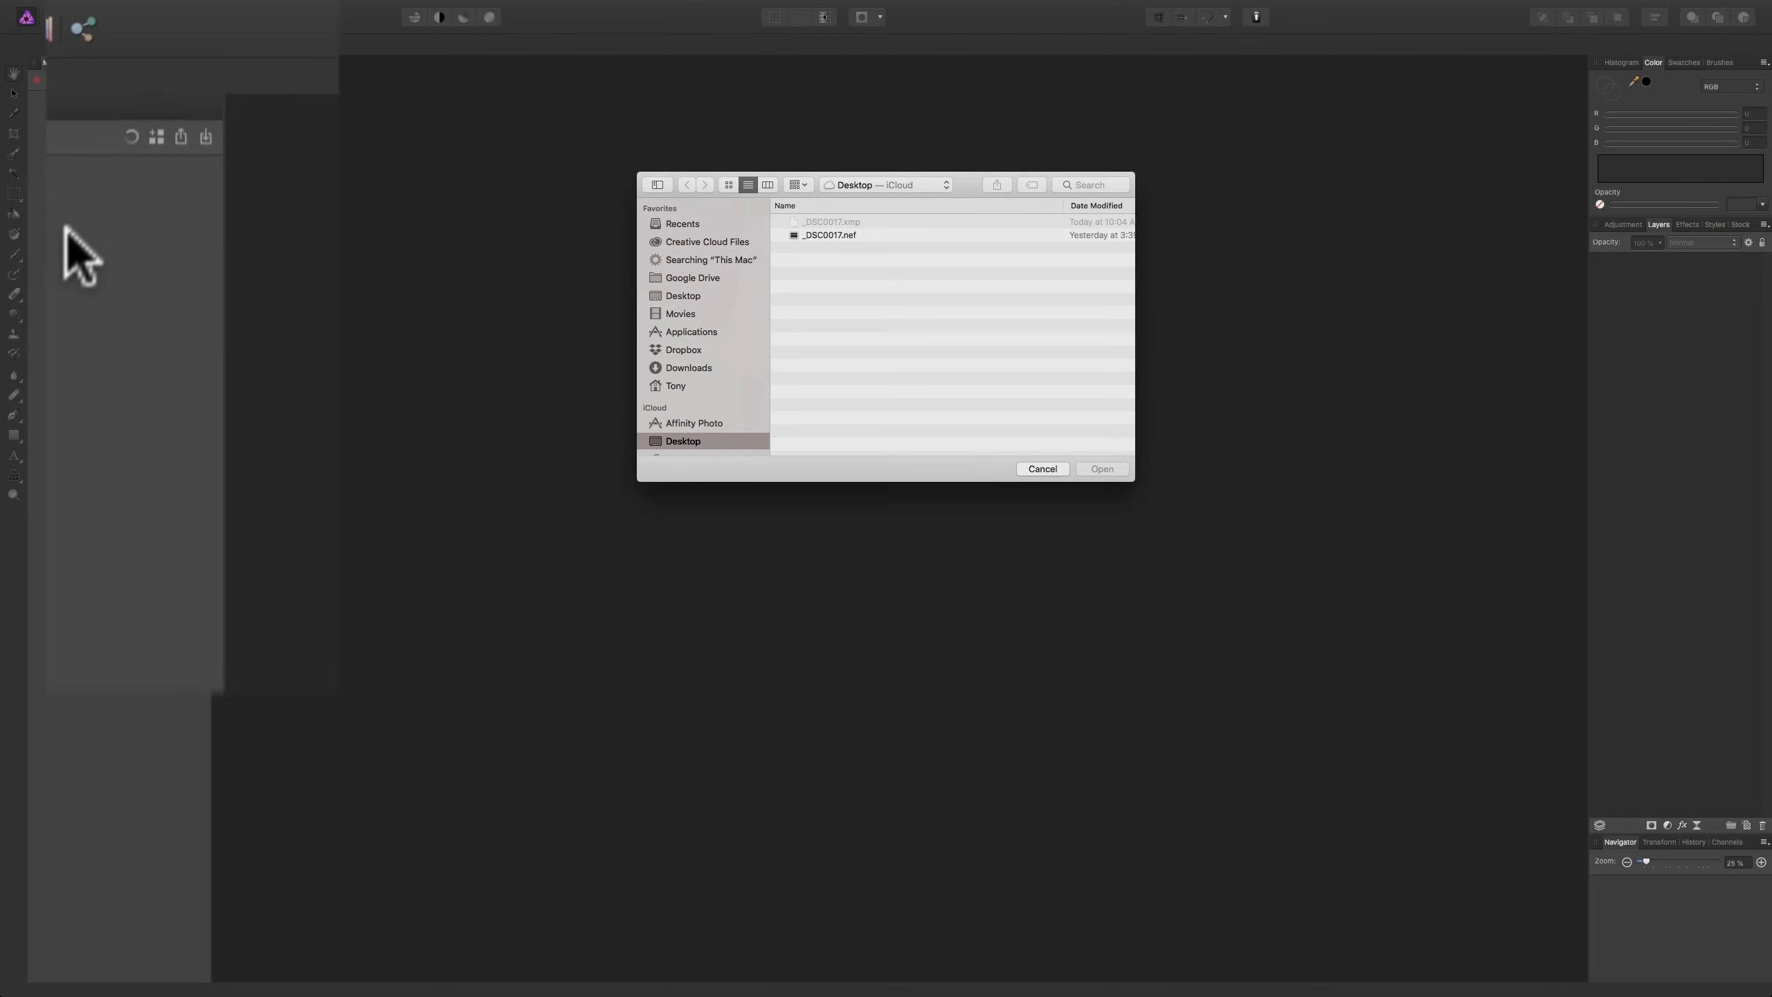
click(831, 235)
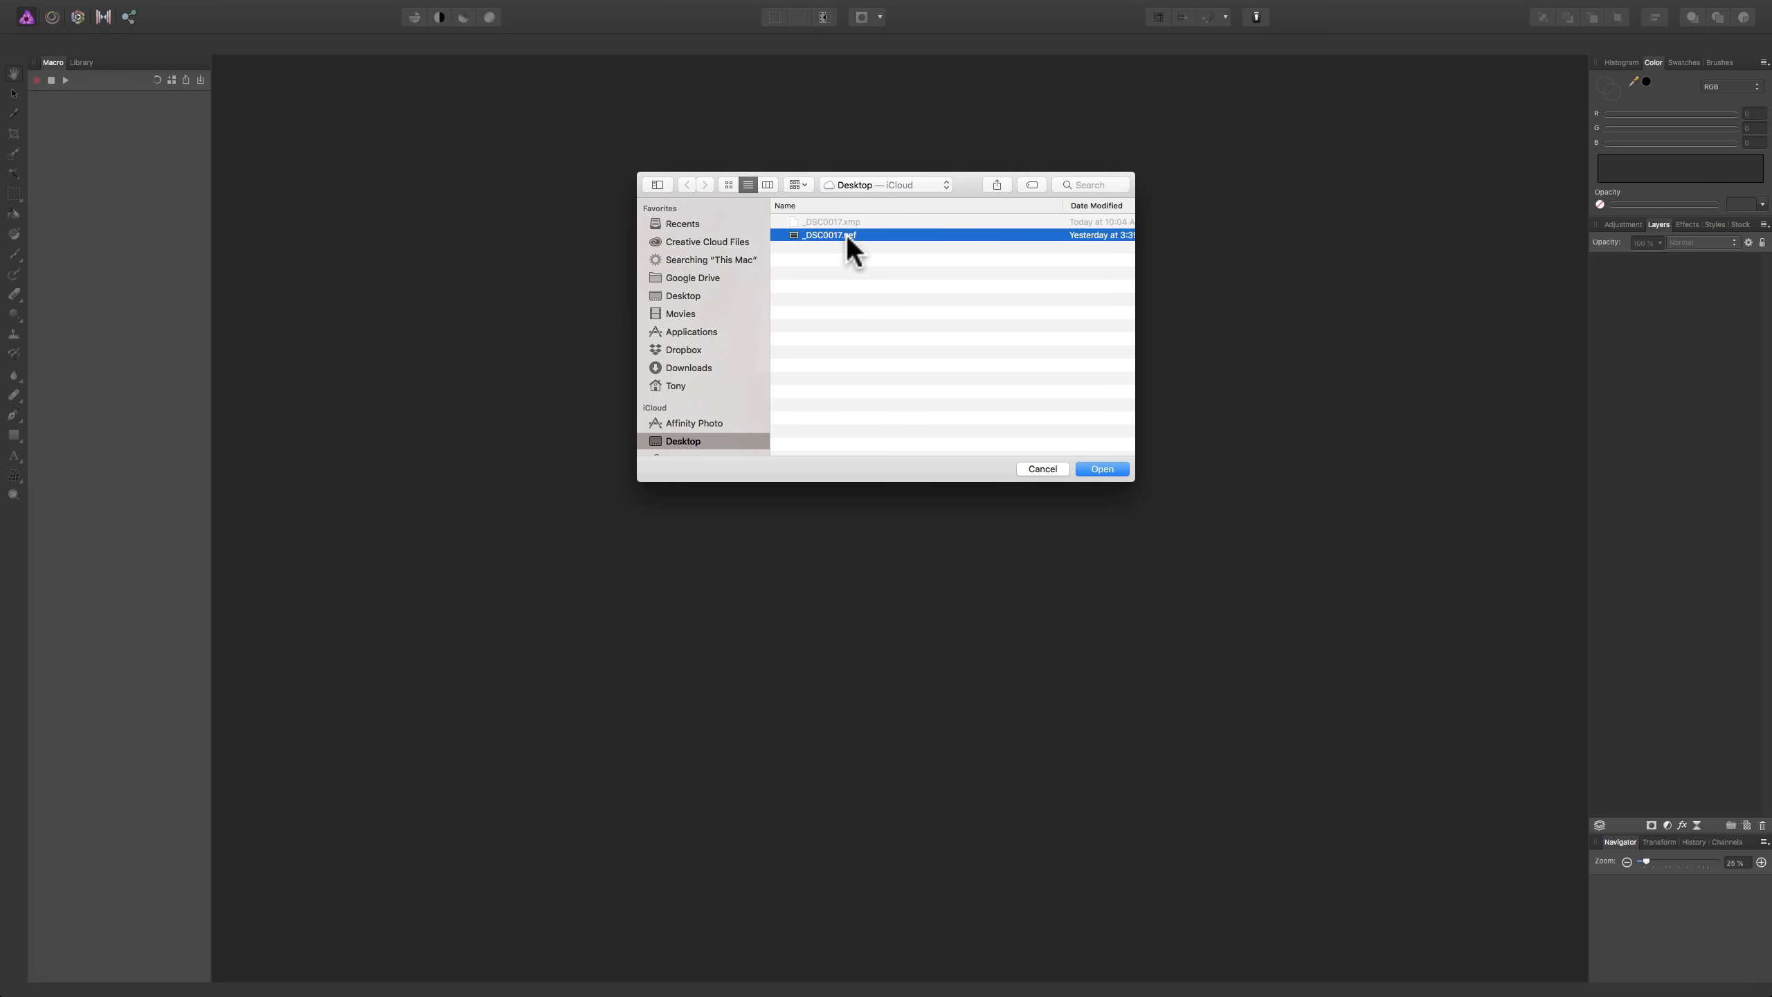
click(1101, 469)
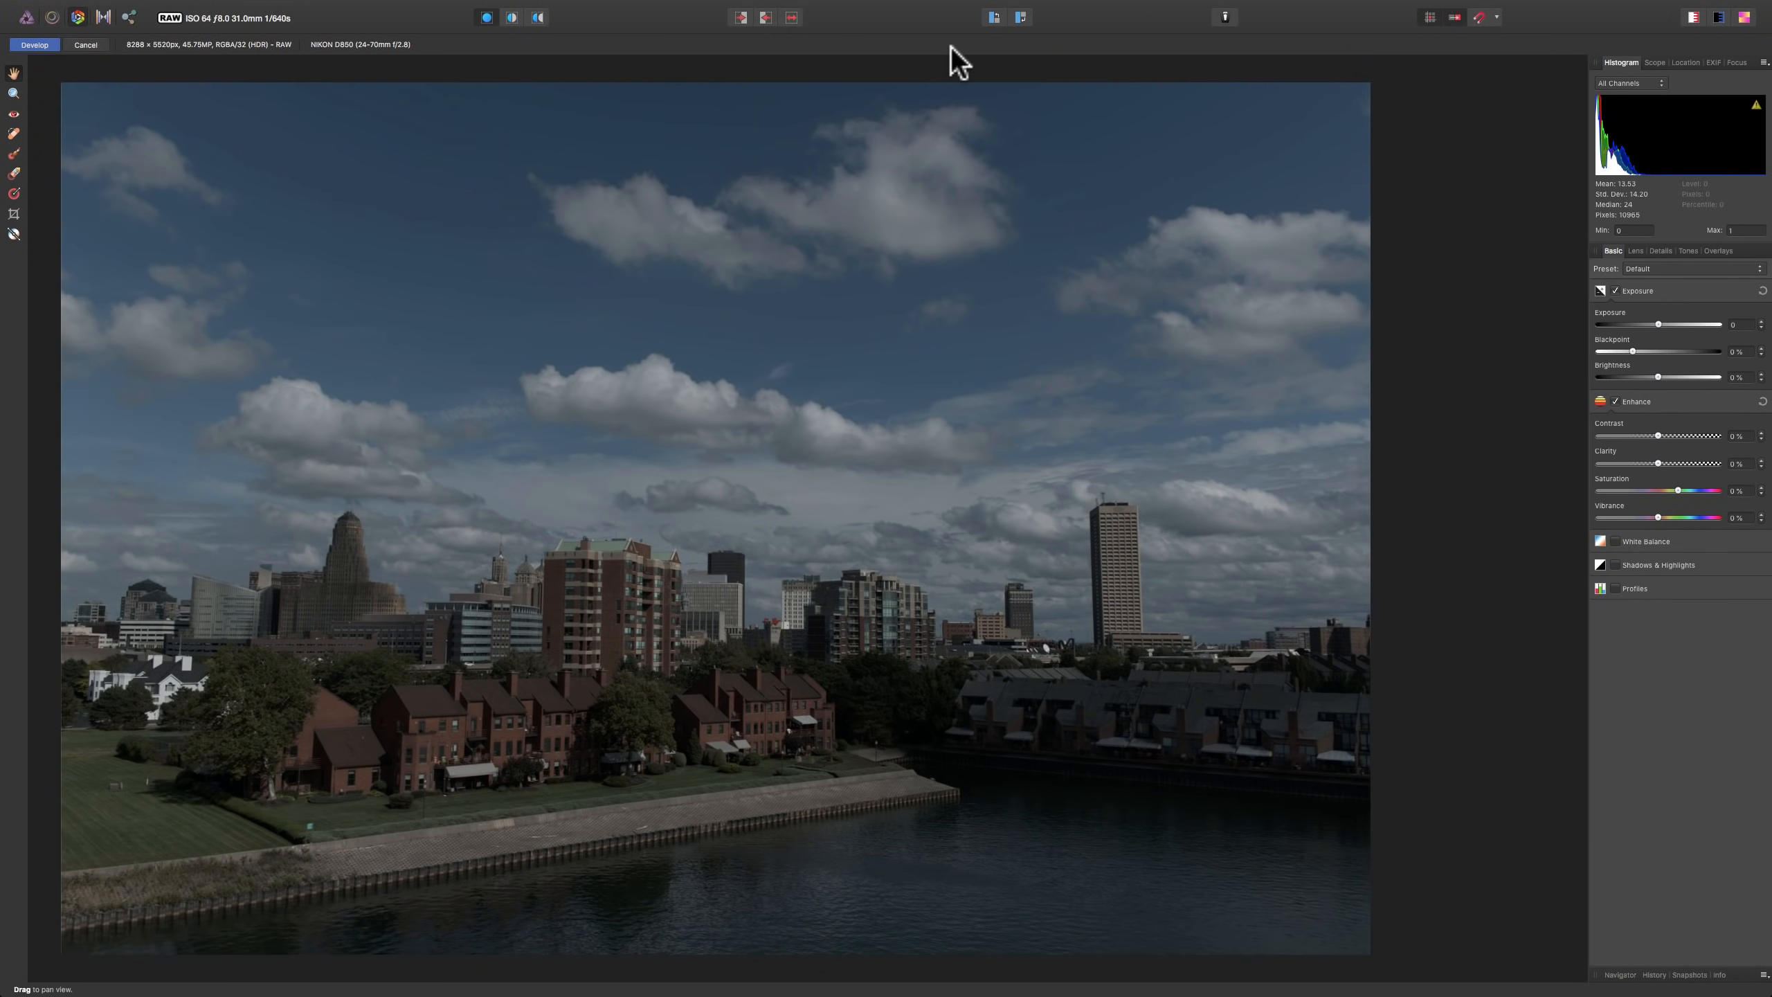
- Examine the raw photo at different zoom levels and fit the whole image in the view
scroll(831, 155, left, 1)
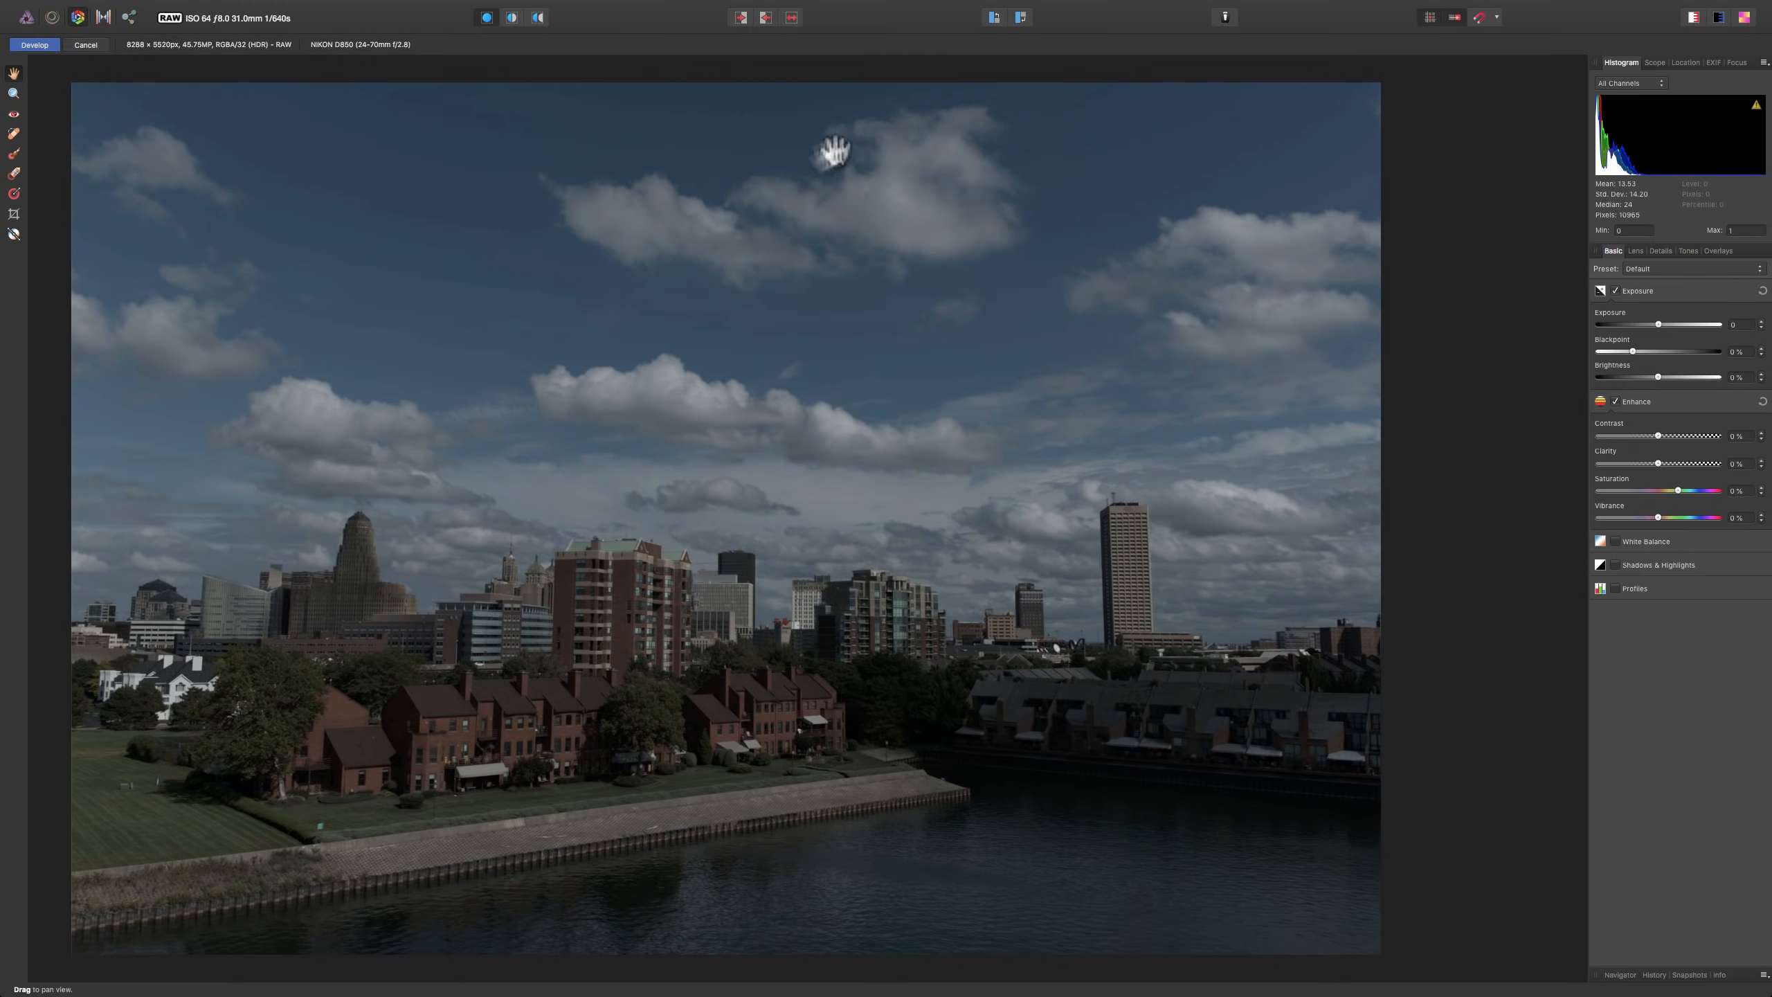
mouse_move(767, 202)
mouse_down()
mouse_move(1016, 198)
mouse_move(684, 249)
mouse_move(791, 222)
mouse_up()
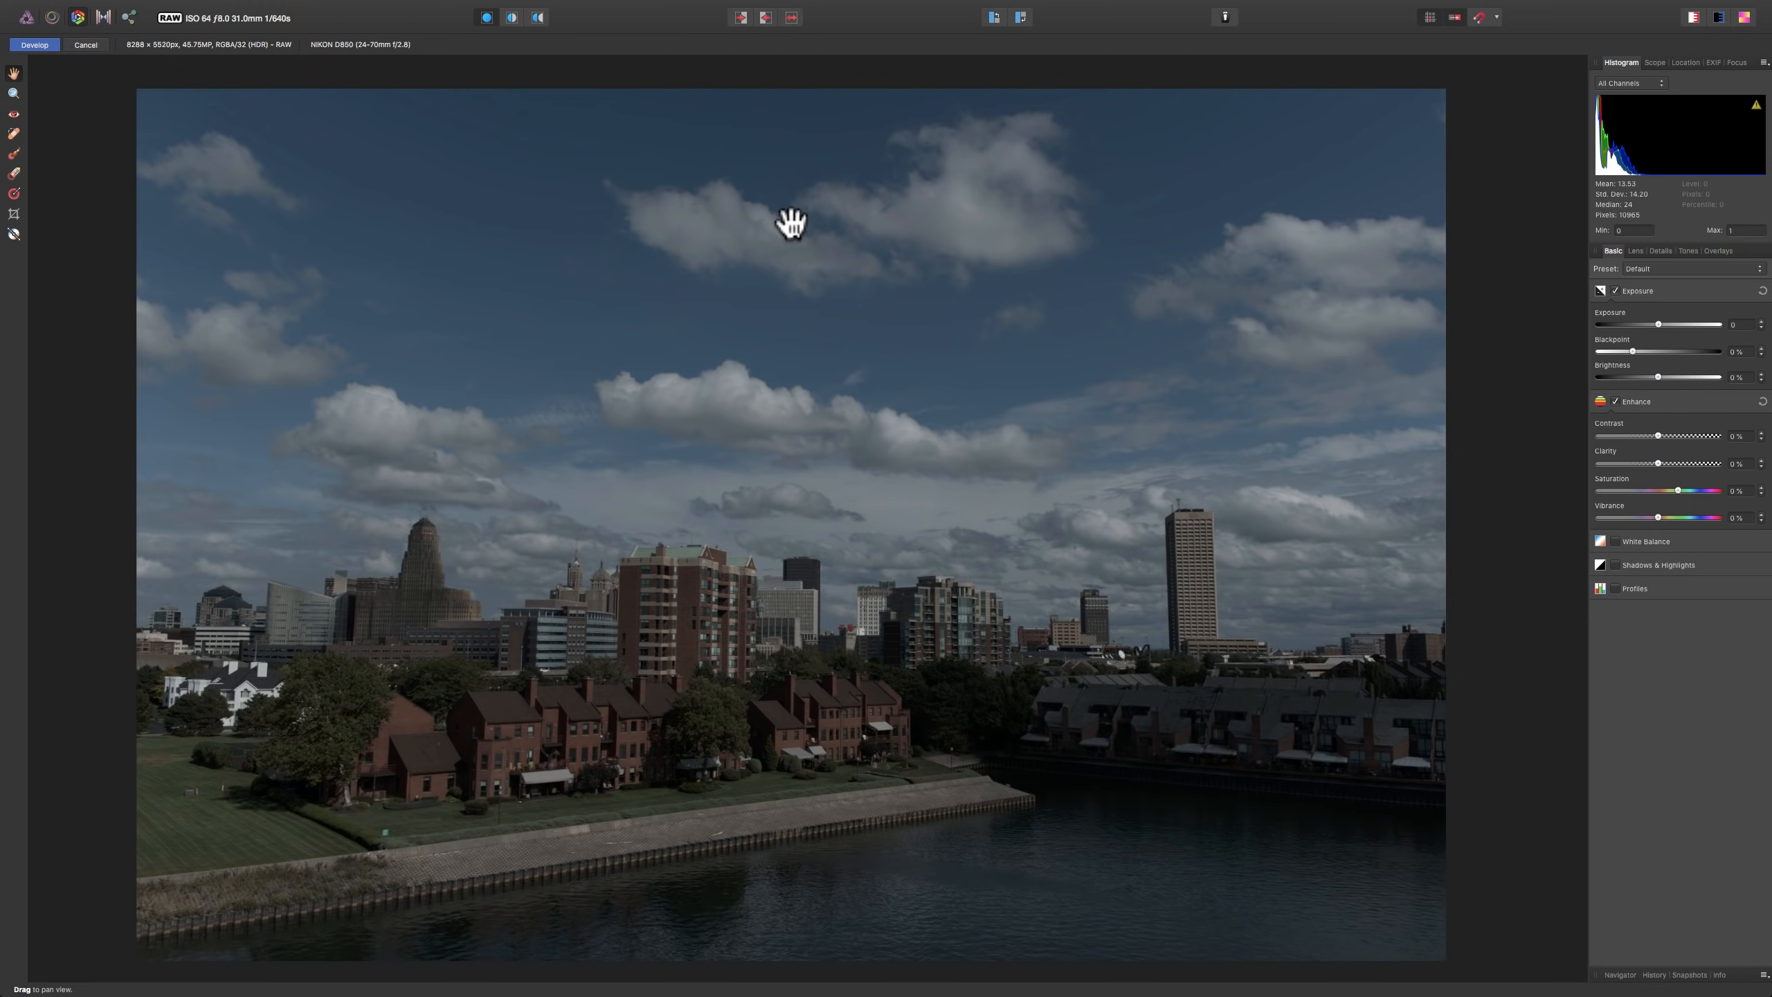
key(super+minus)
key(super+minus)
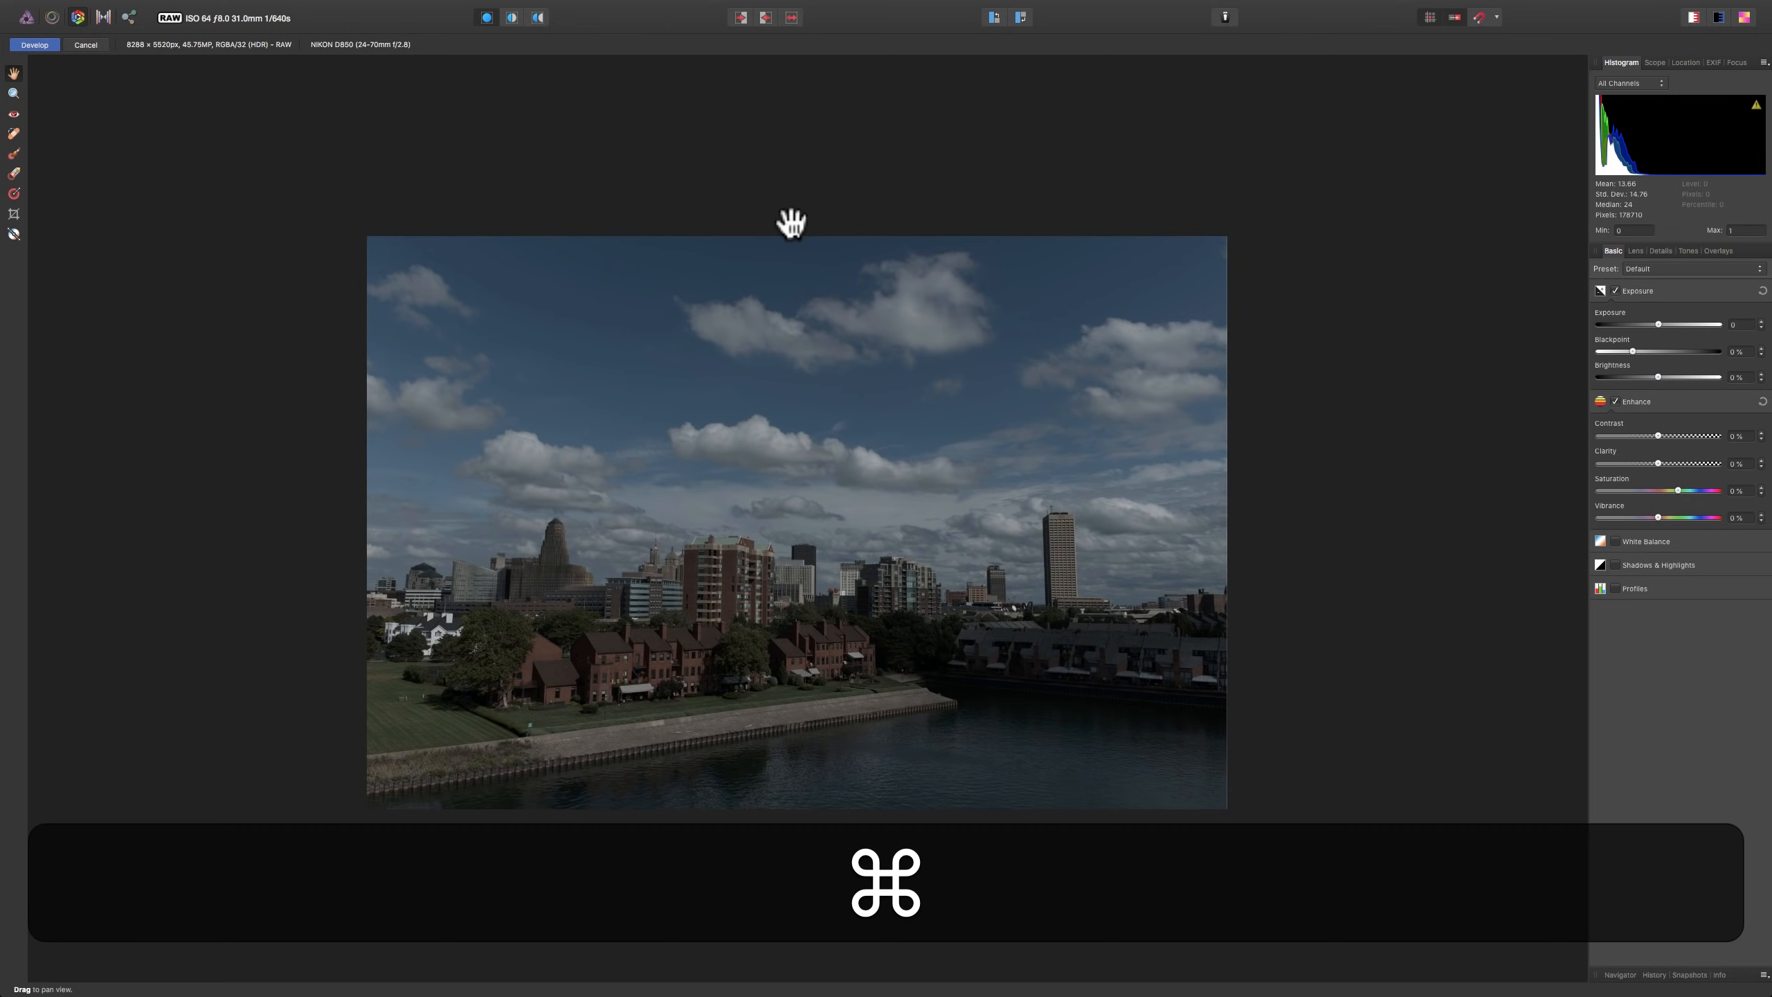
key(super+equal)
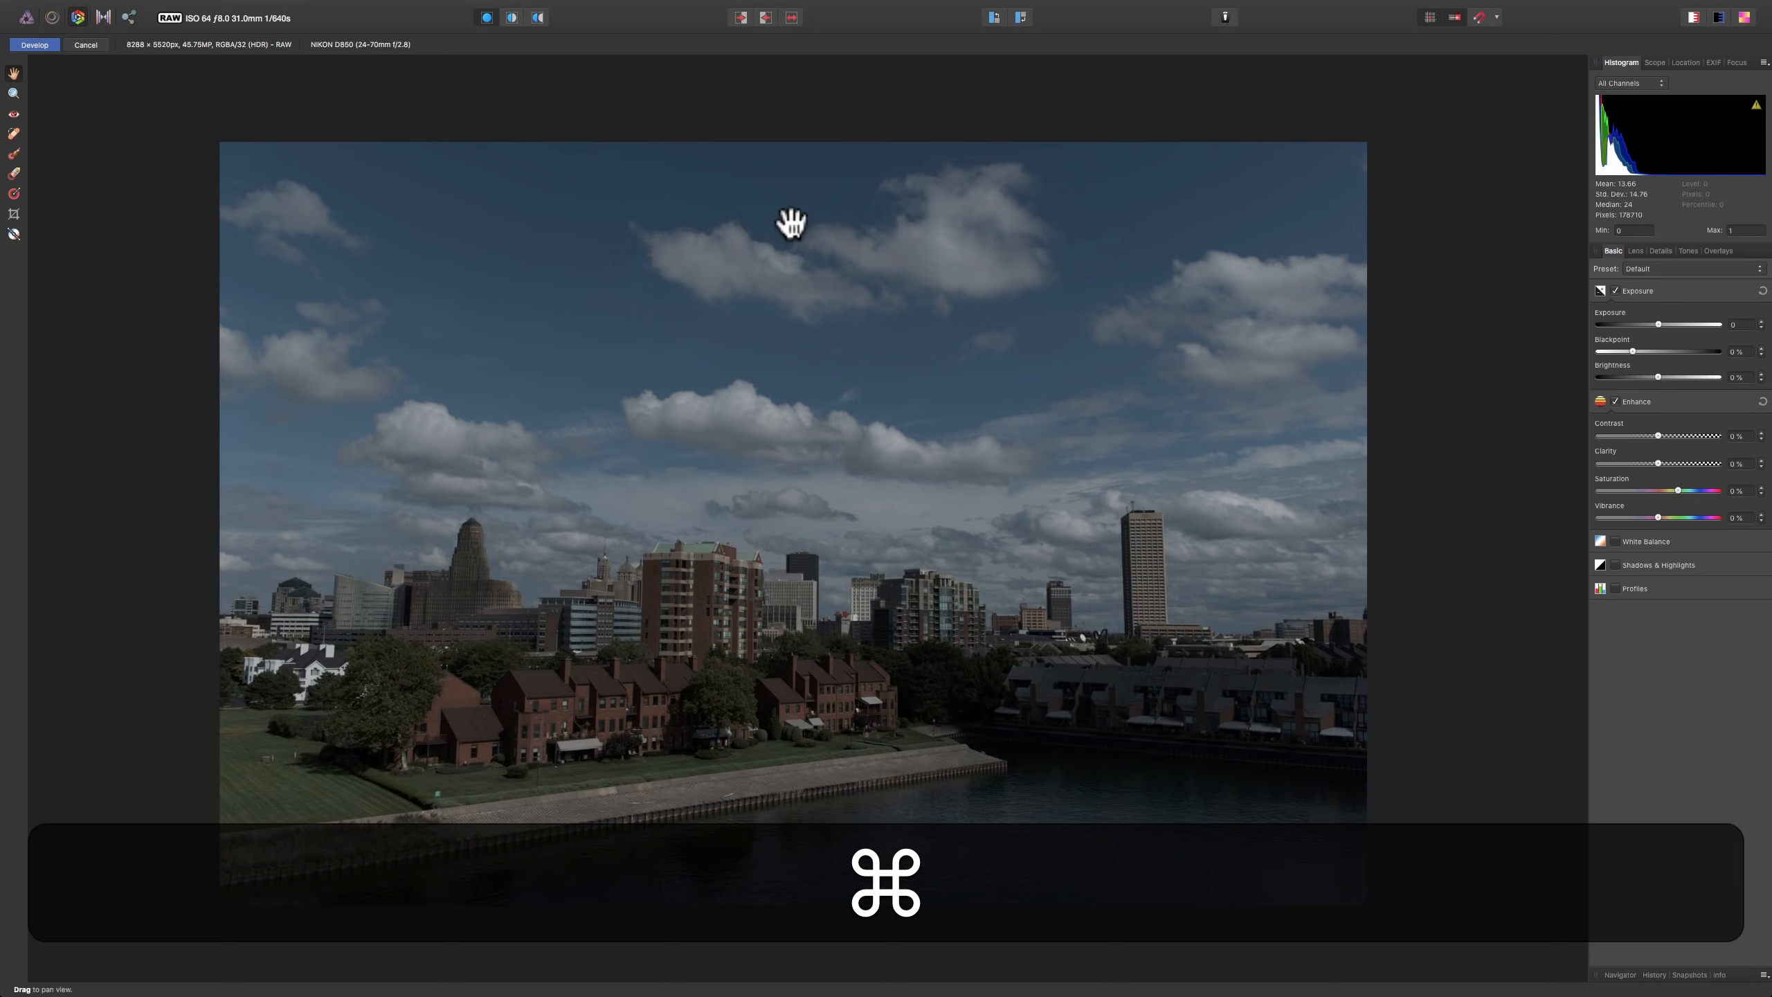
key(super+equal)
key(super+minus)
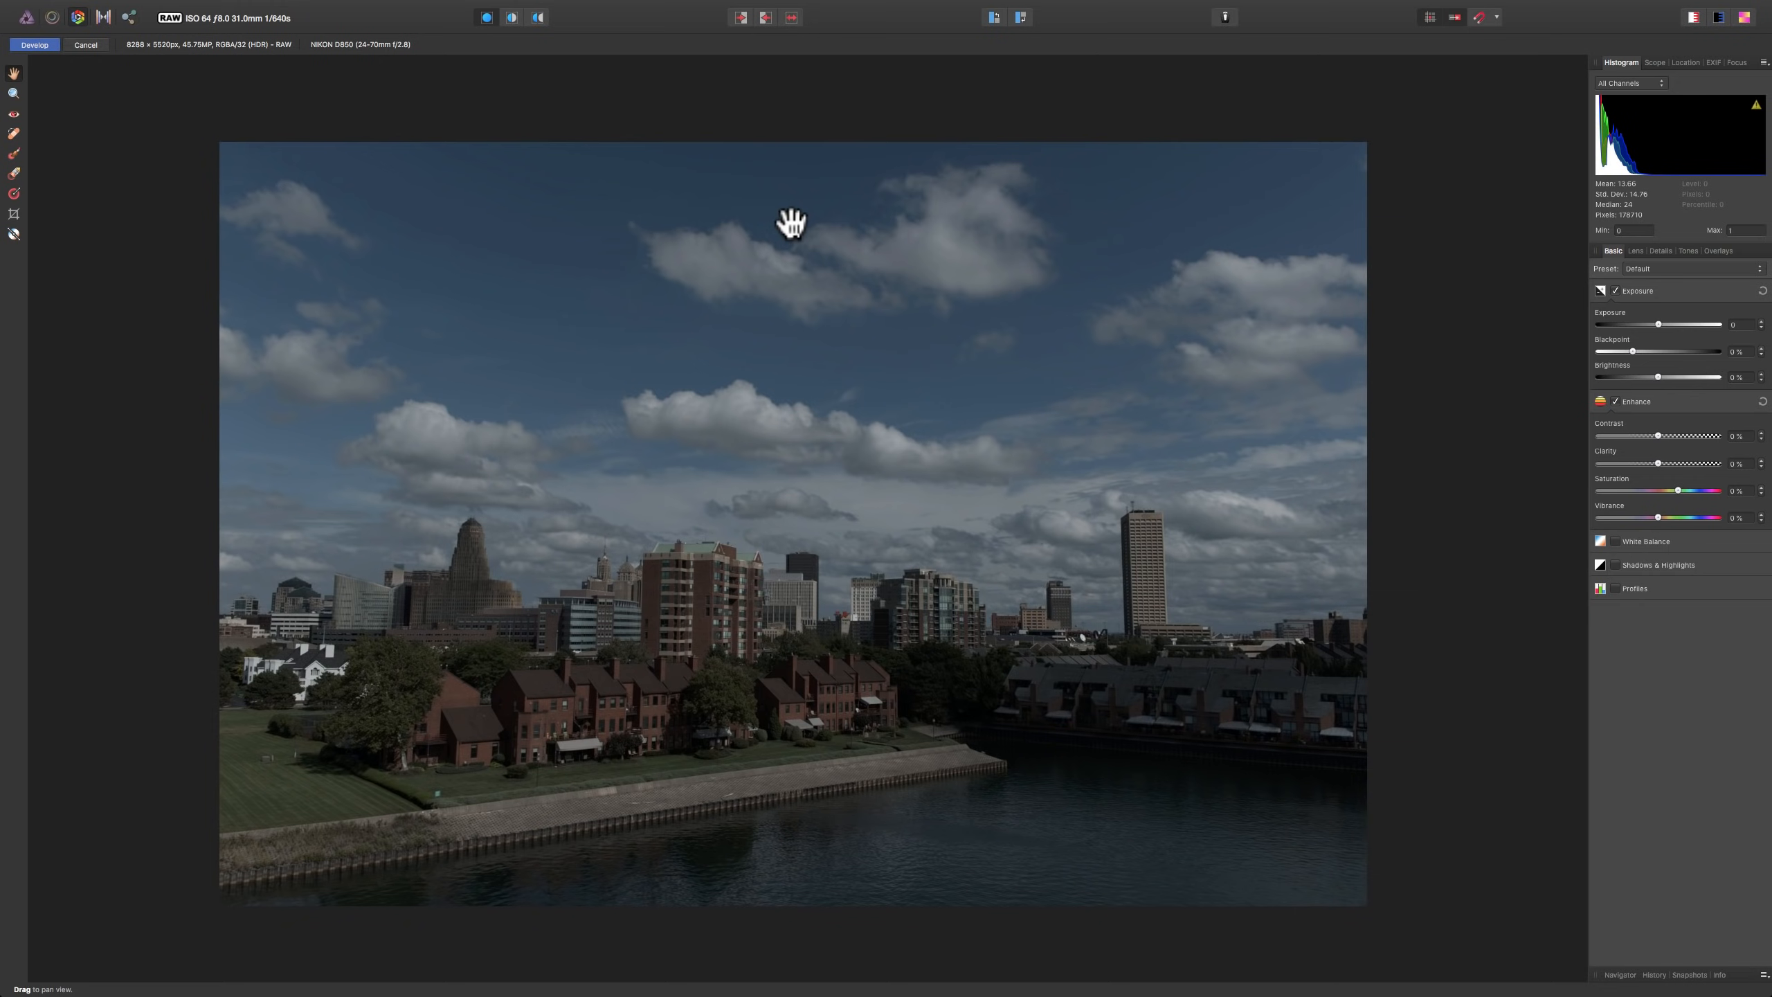
key(super+equal)
key(super+minus)
key(super+0)
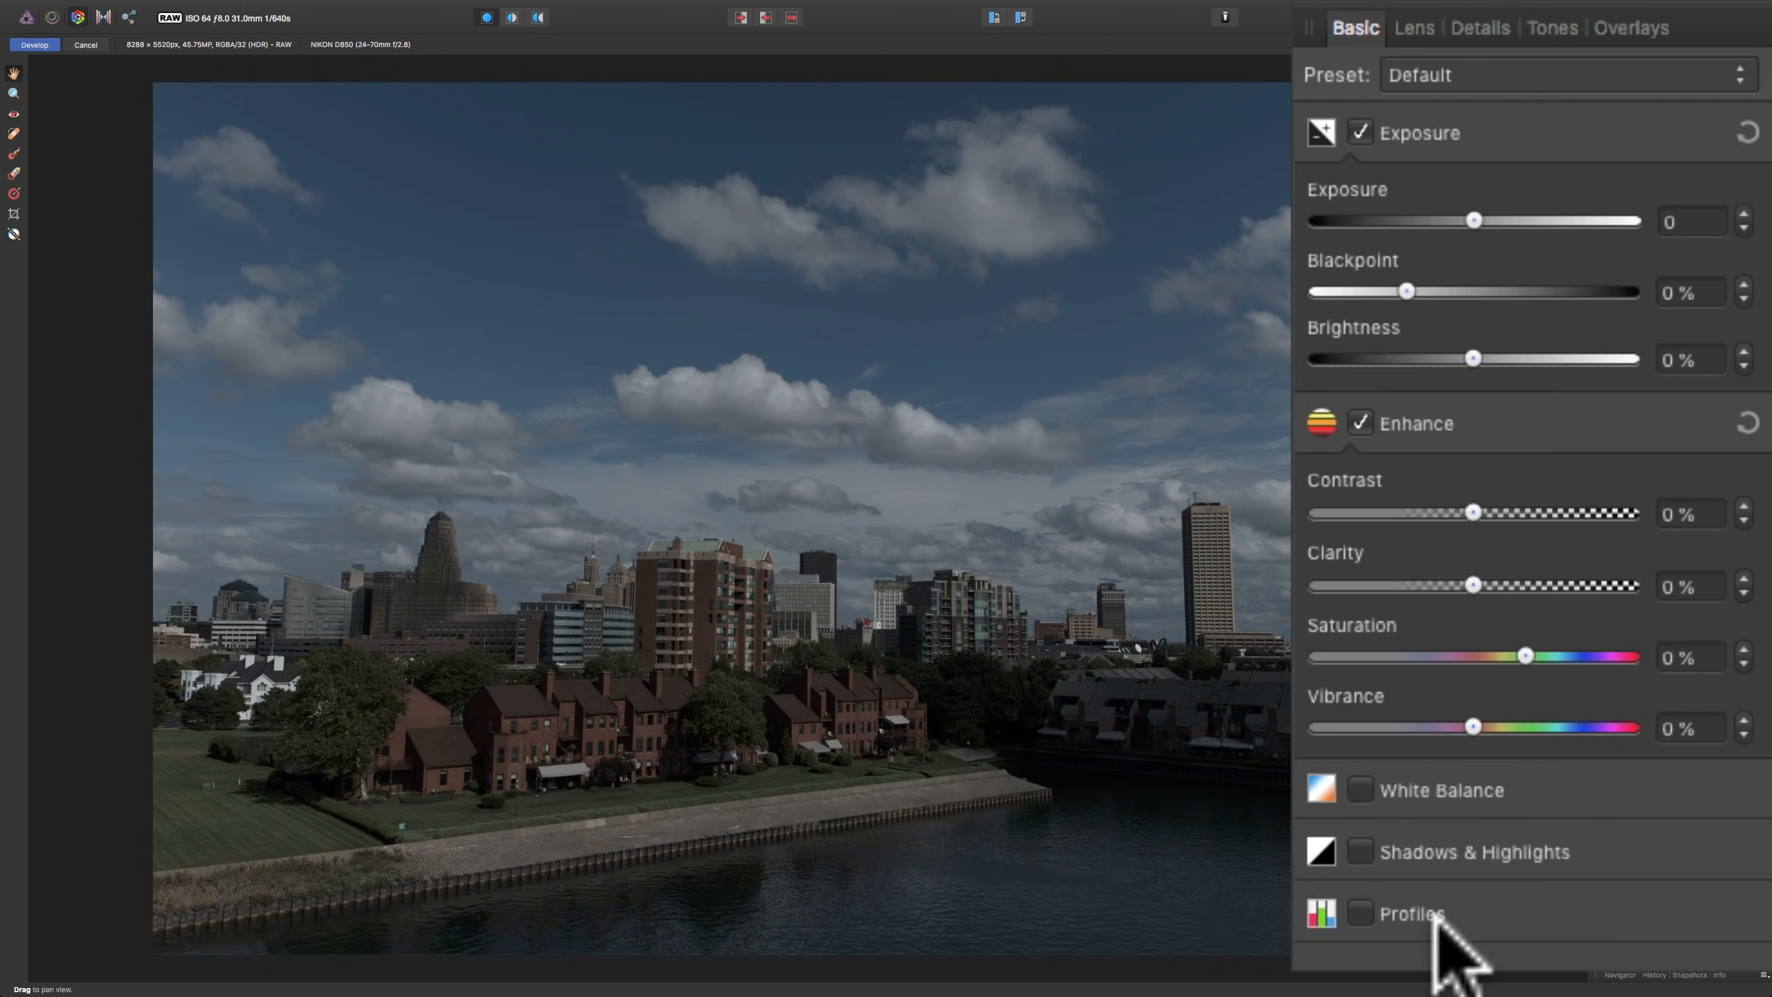
- Review the Lens, Details, Tones and Overlays develop settings and return to the Basic adjustments
click(1415, 29)
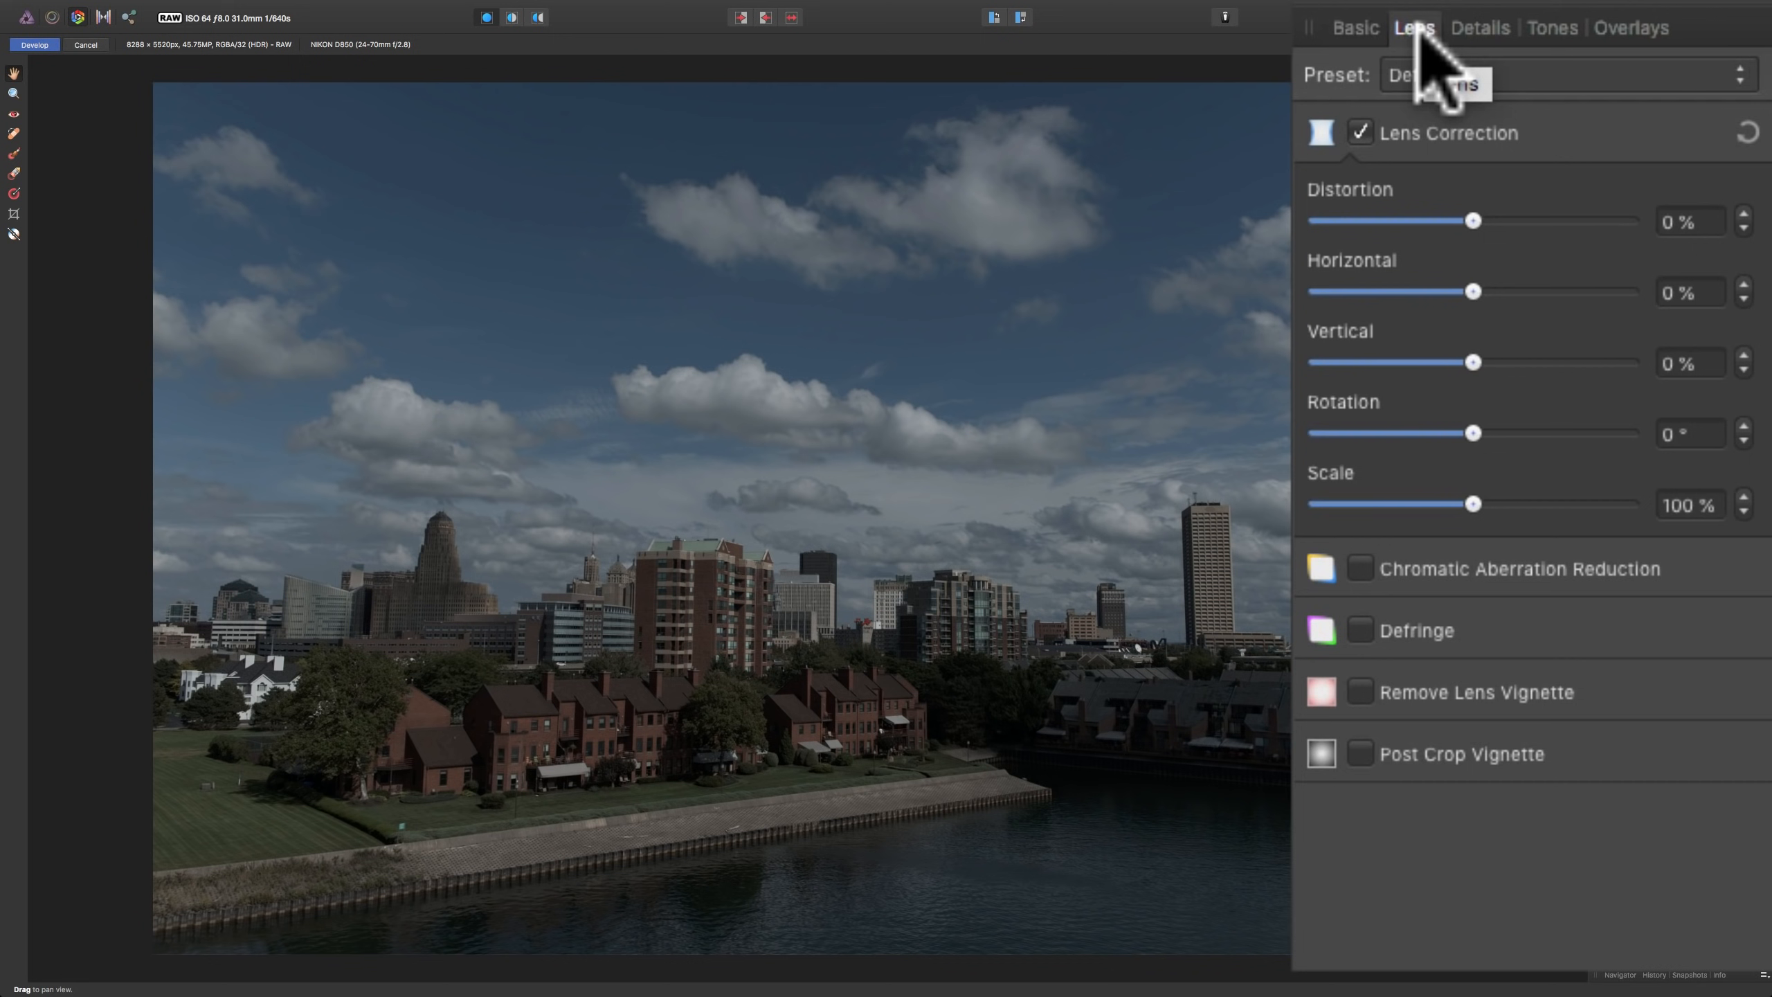
click(1485, 29)
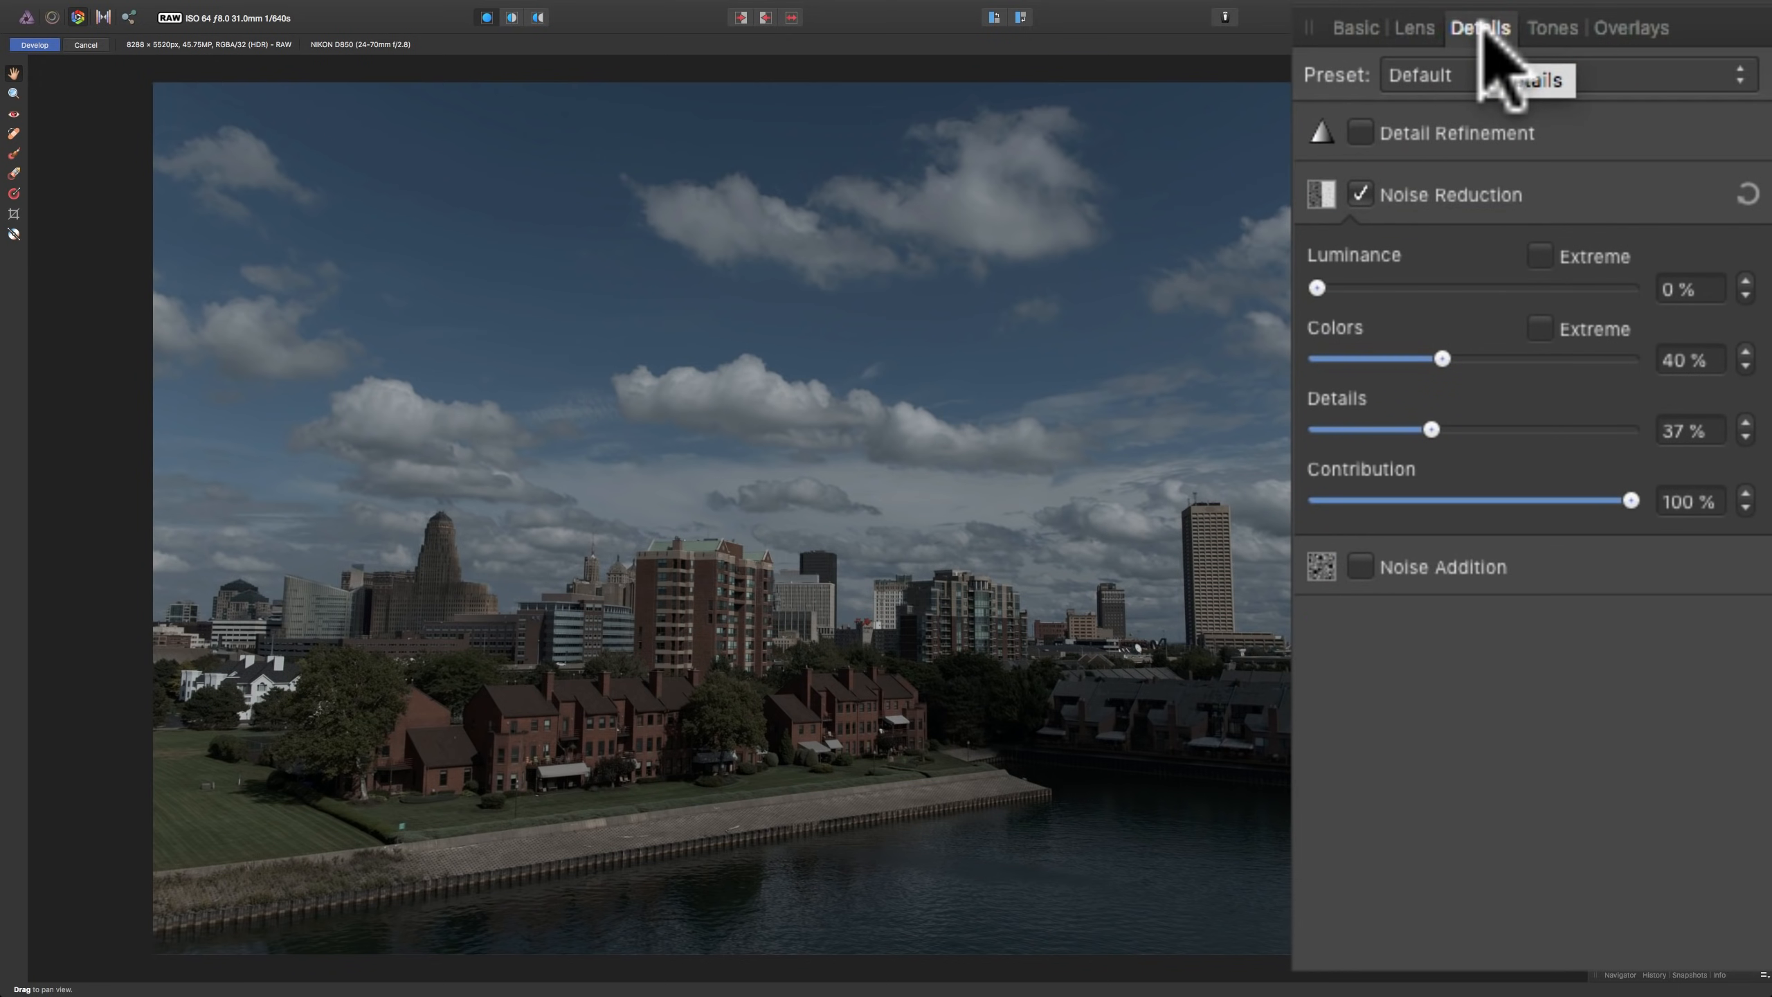
click(1547, 26)
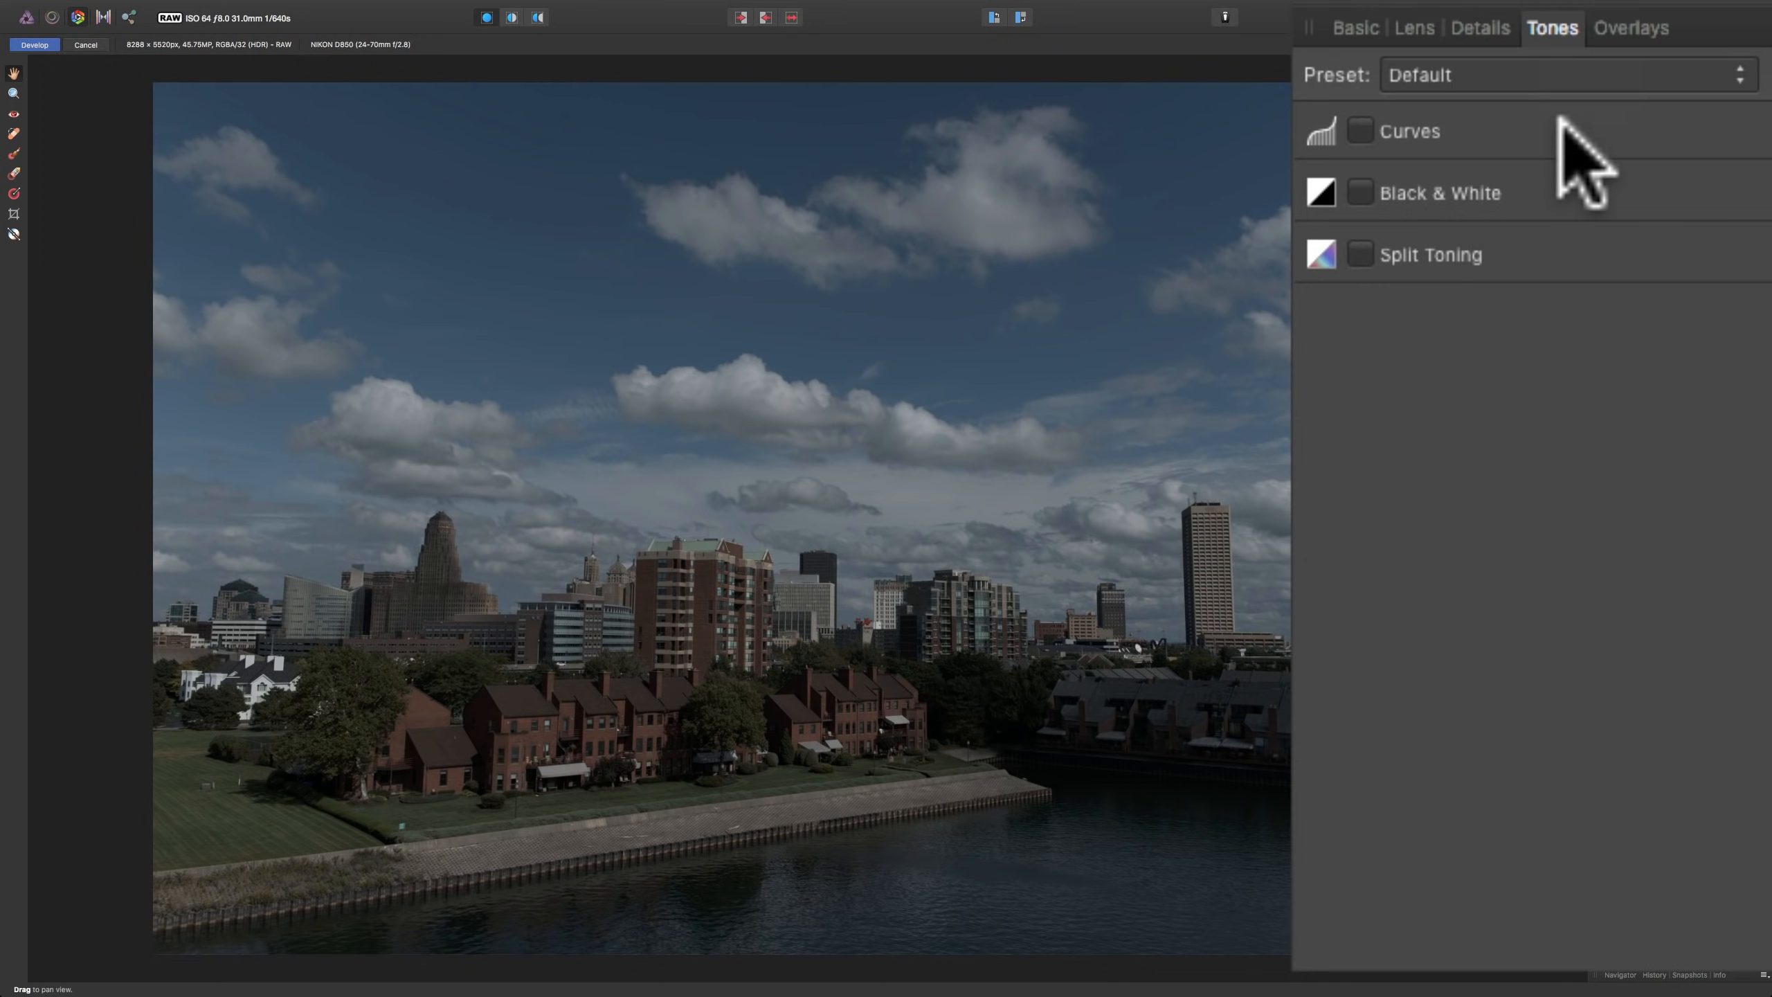
click(1635, 29)
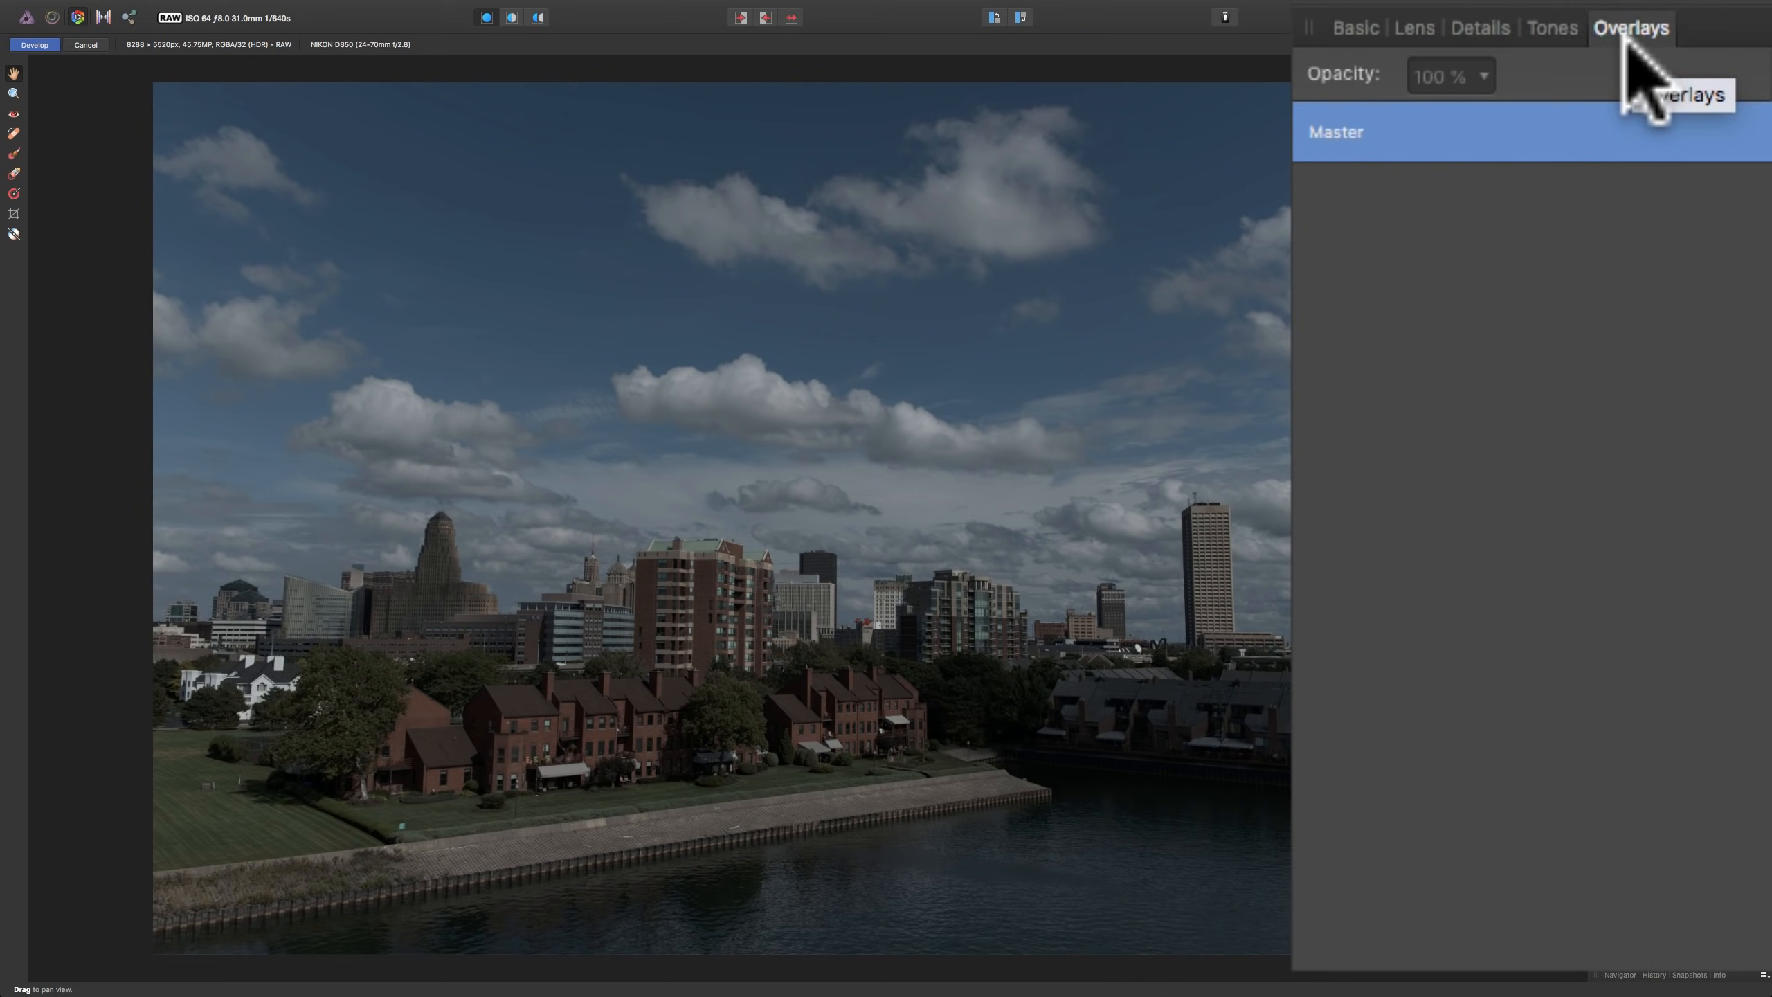
click(1353, 29)
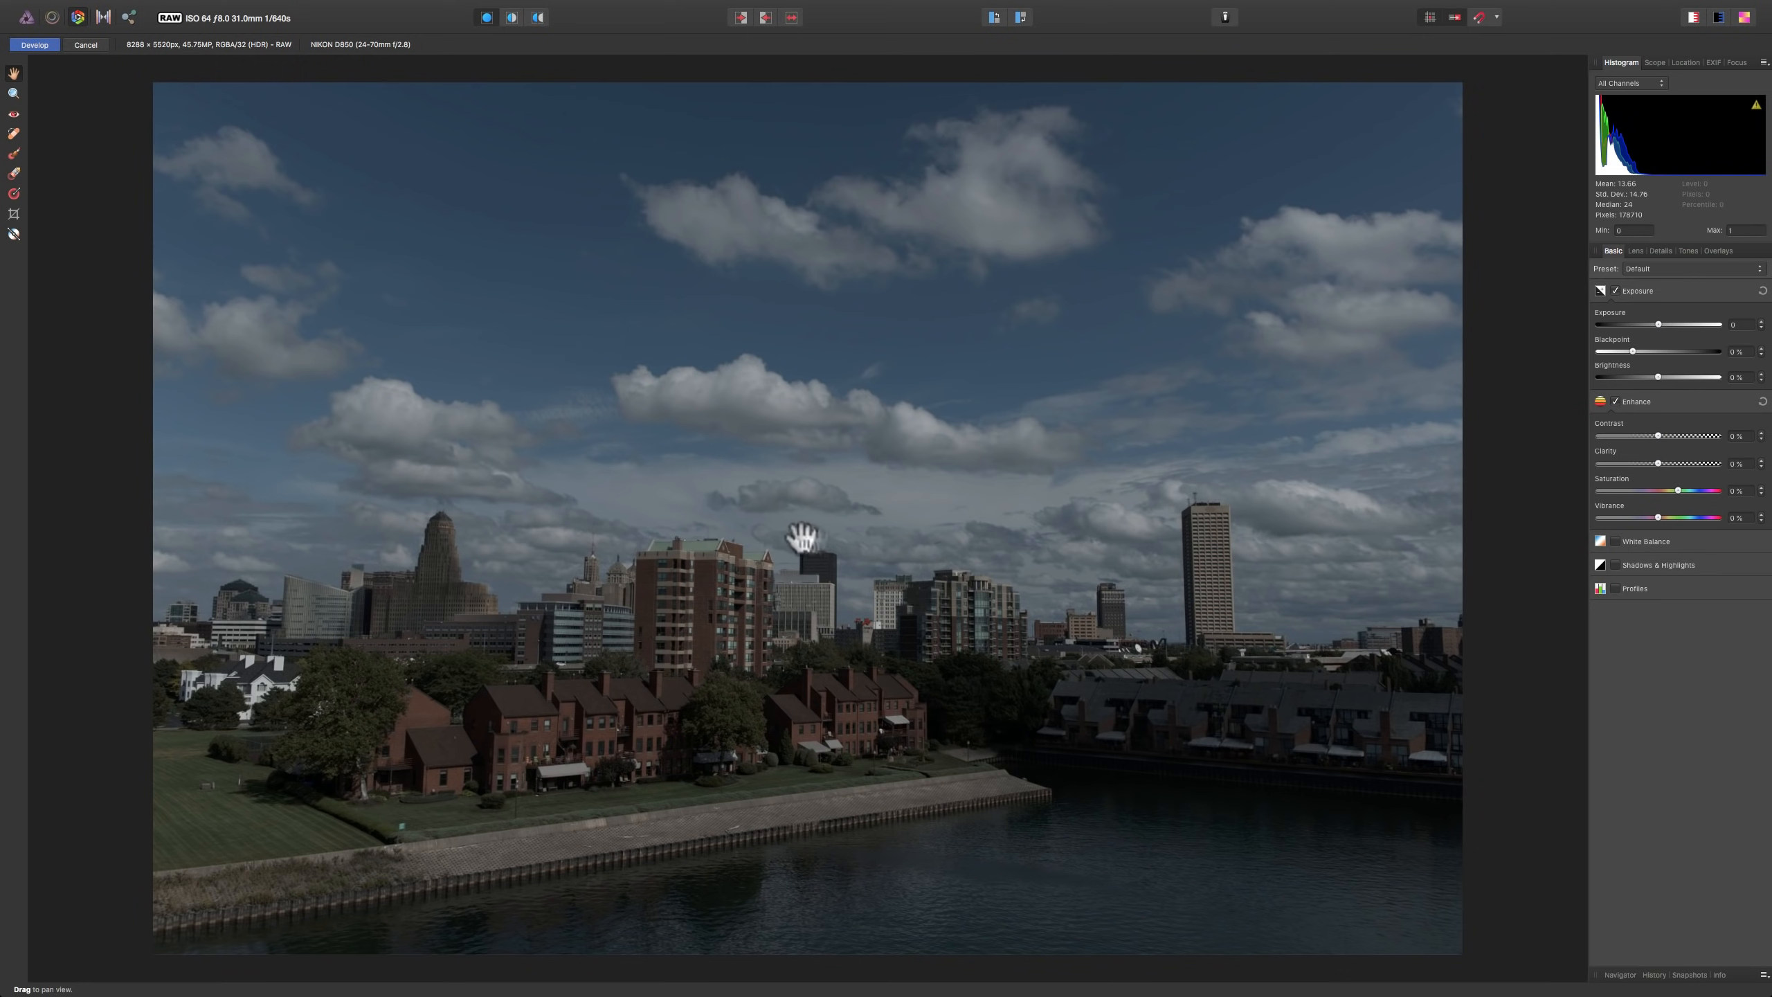
- Enable Shadows & Highlights and set Shadows to 37% and Highlights to -10%
click(1659, 567)
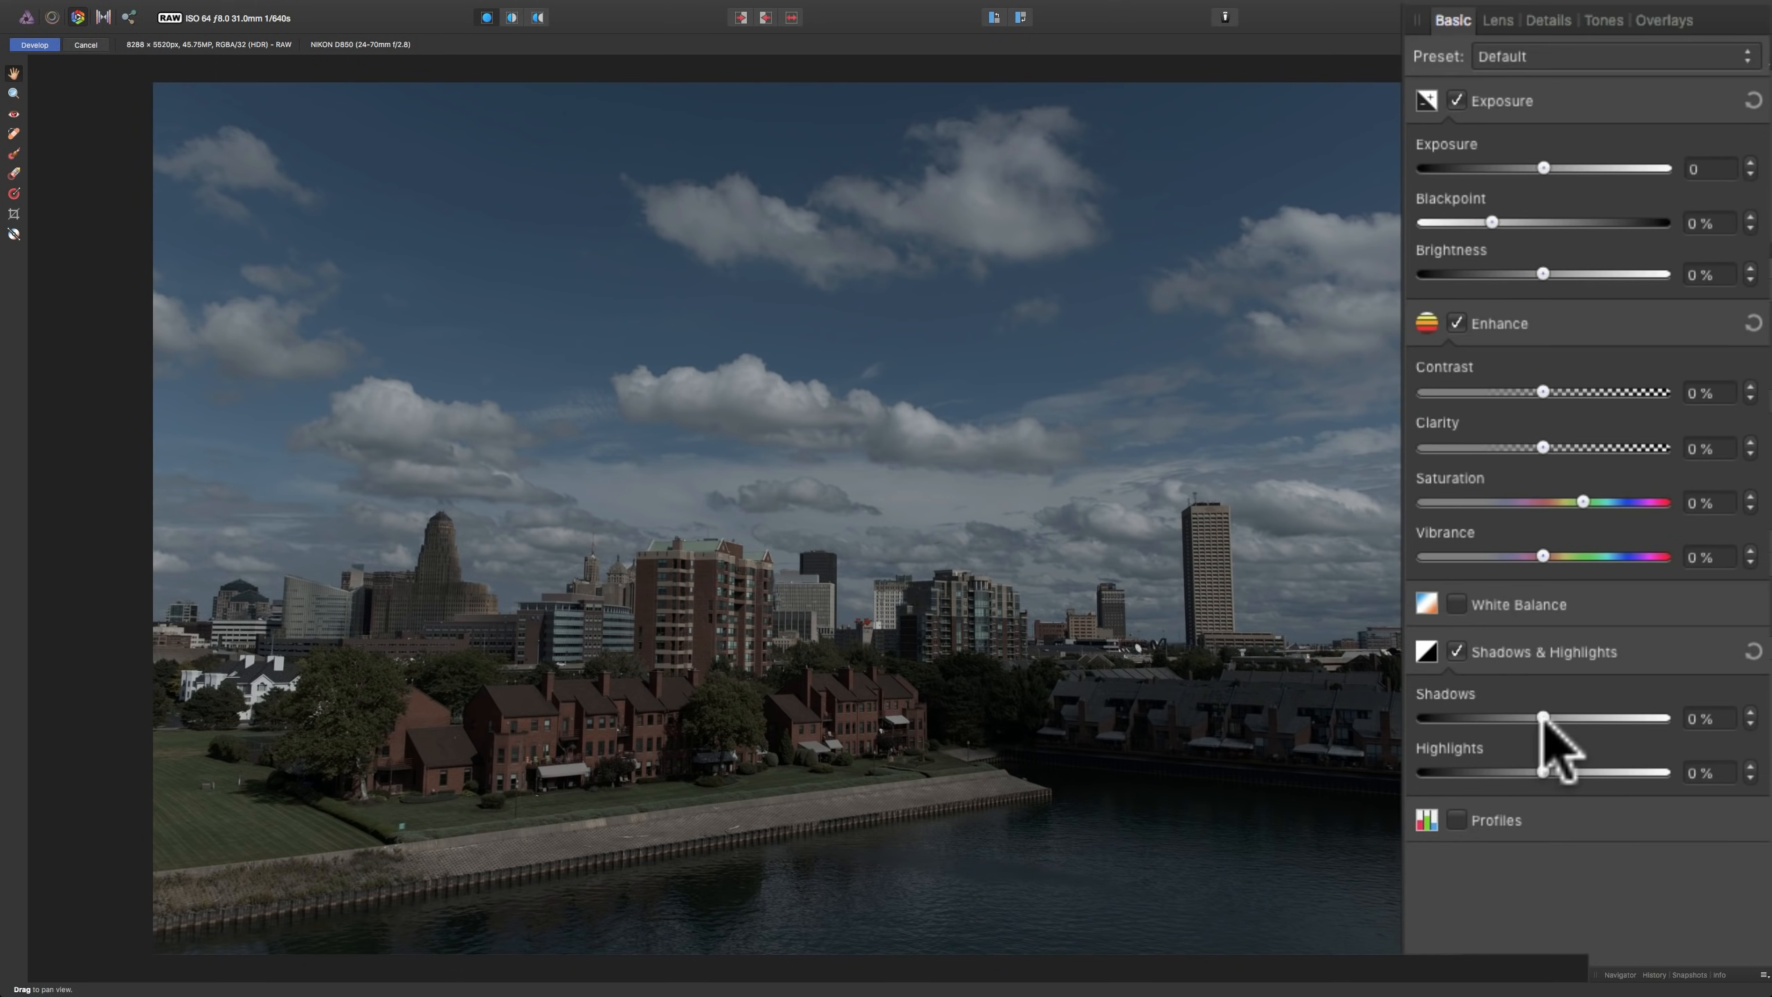
drag(1540, 719, 1580, 711)
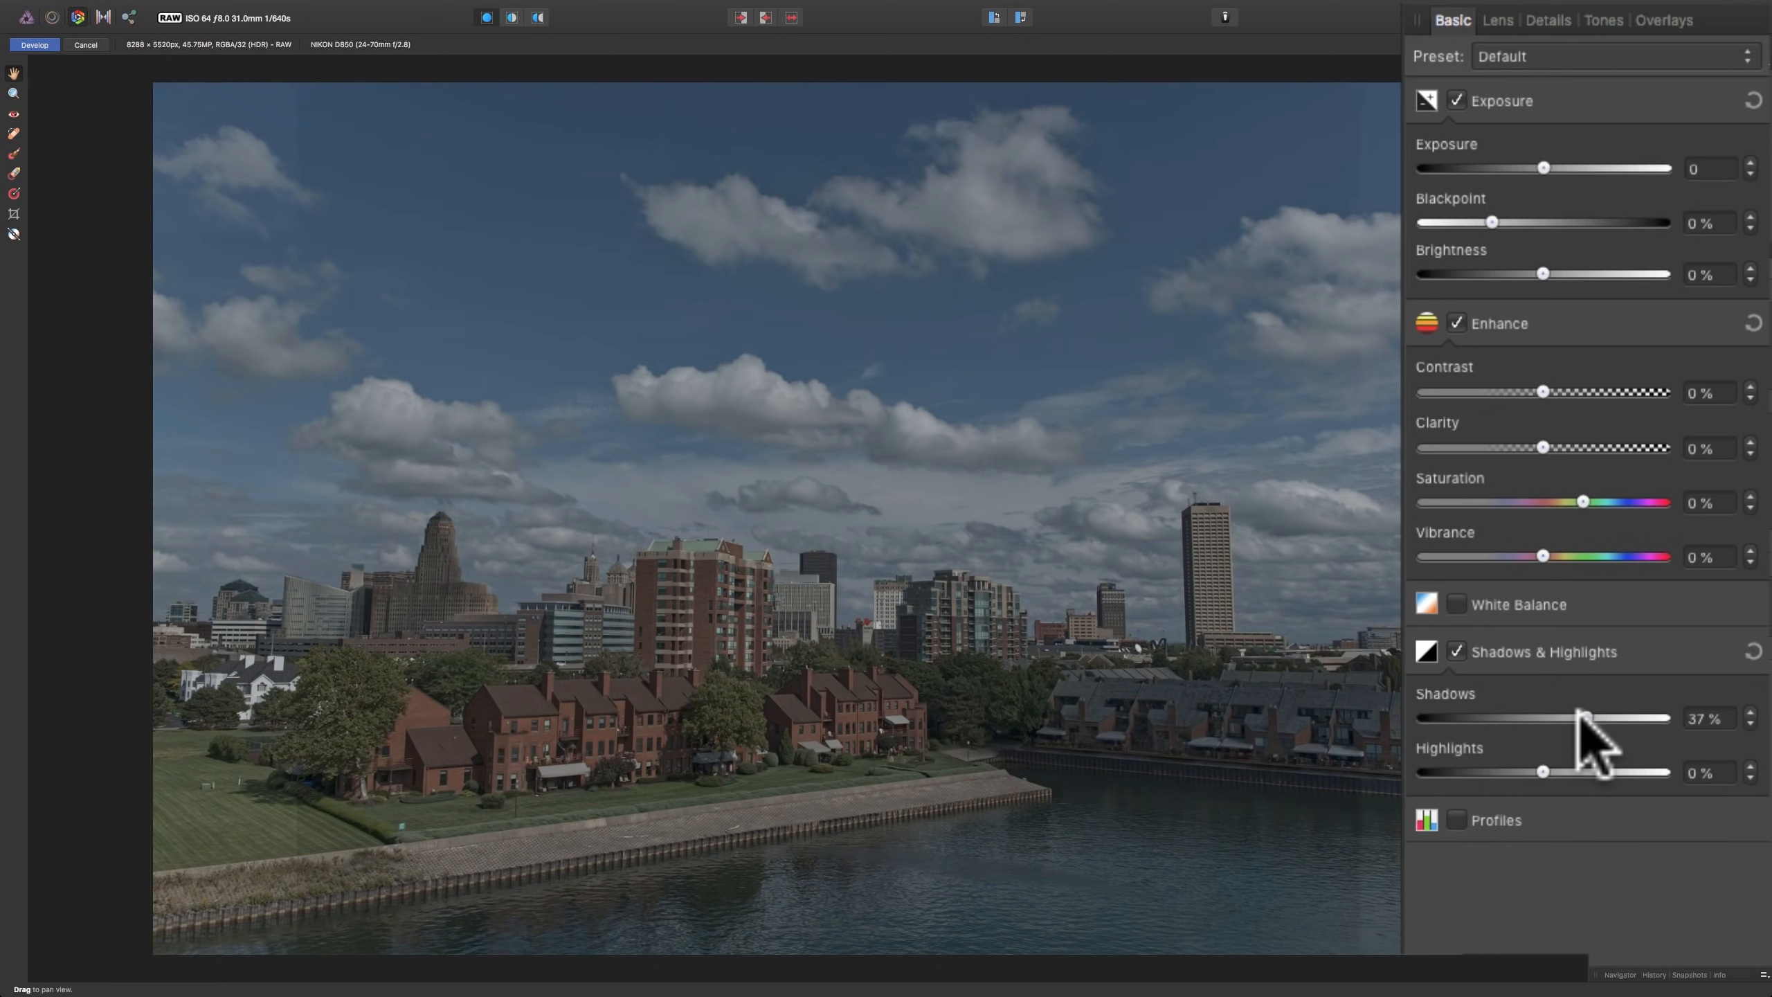
drag(1542, 772, 1531, 772)
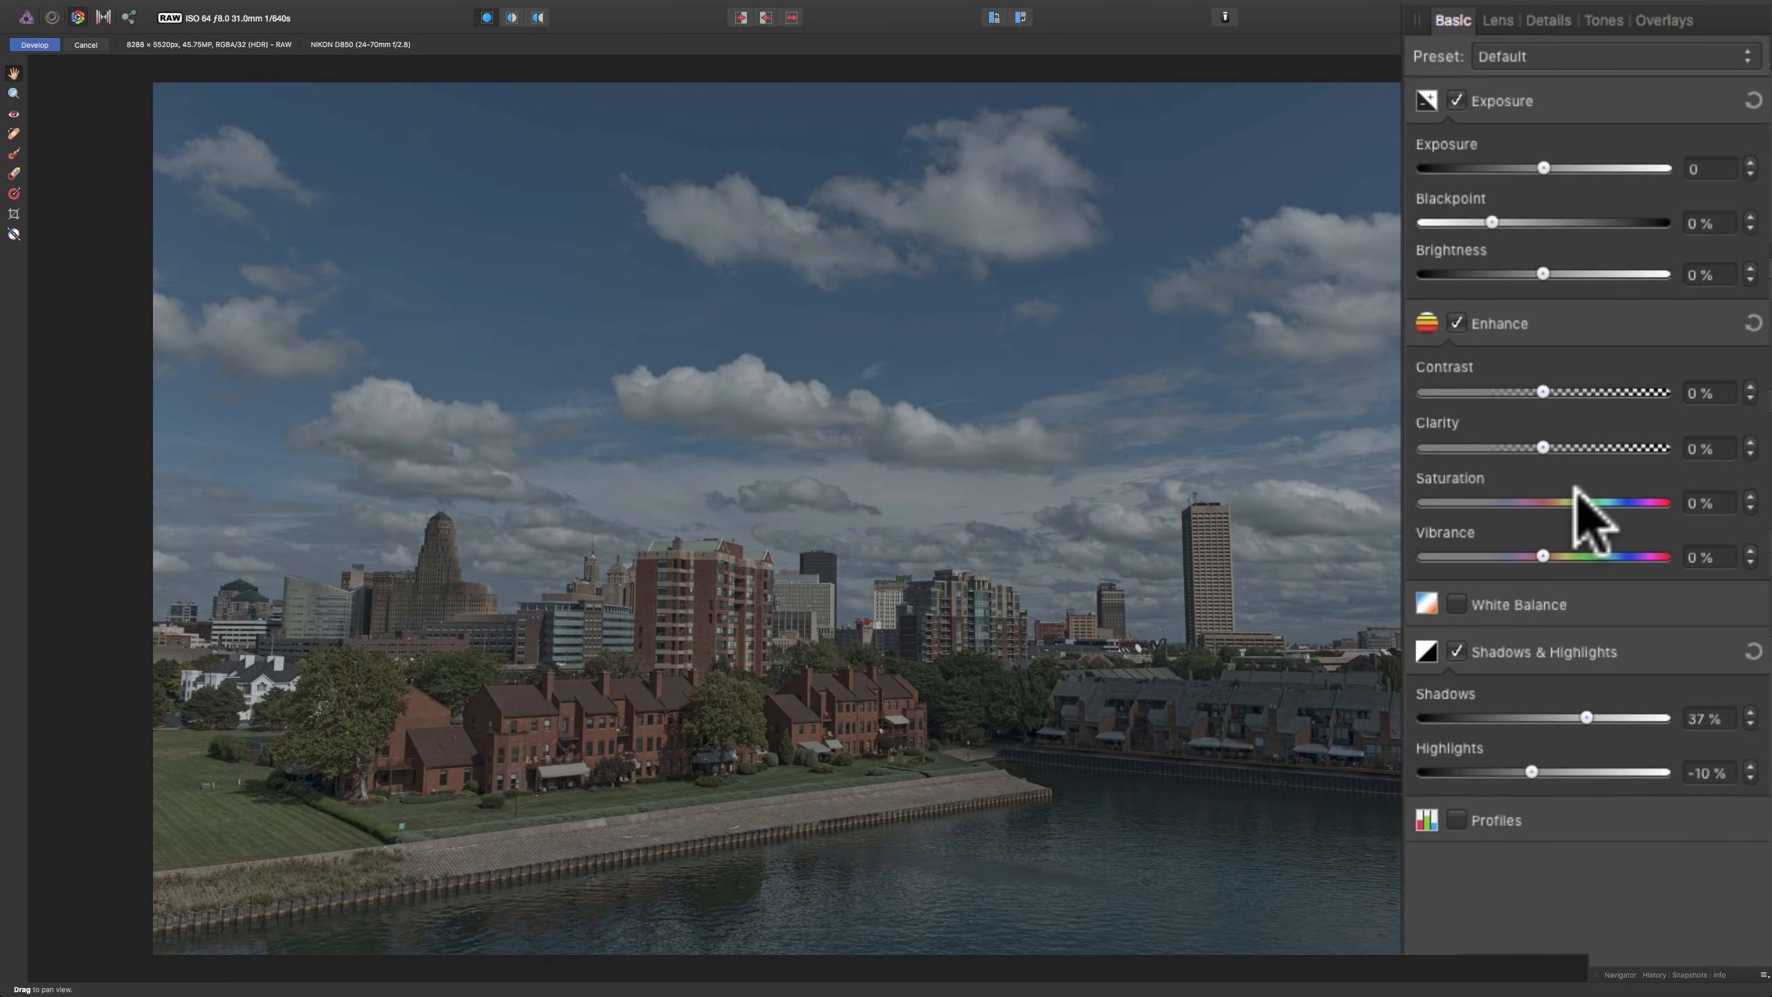
- Enhance the photo with Saturation at 20%, Clarity at 15% and Contrast at 5%
drag(1582, 502, 1612, 504)
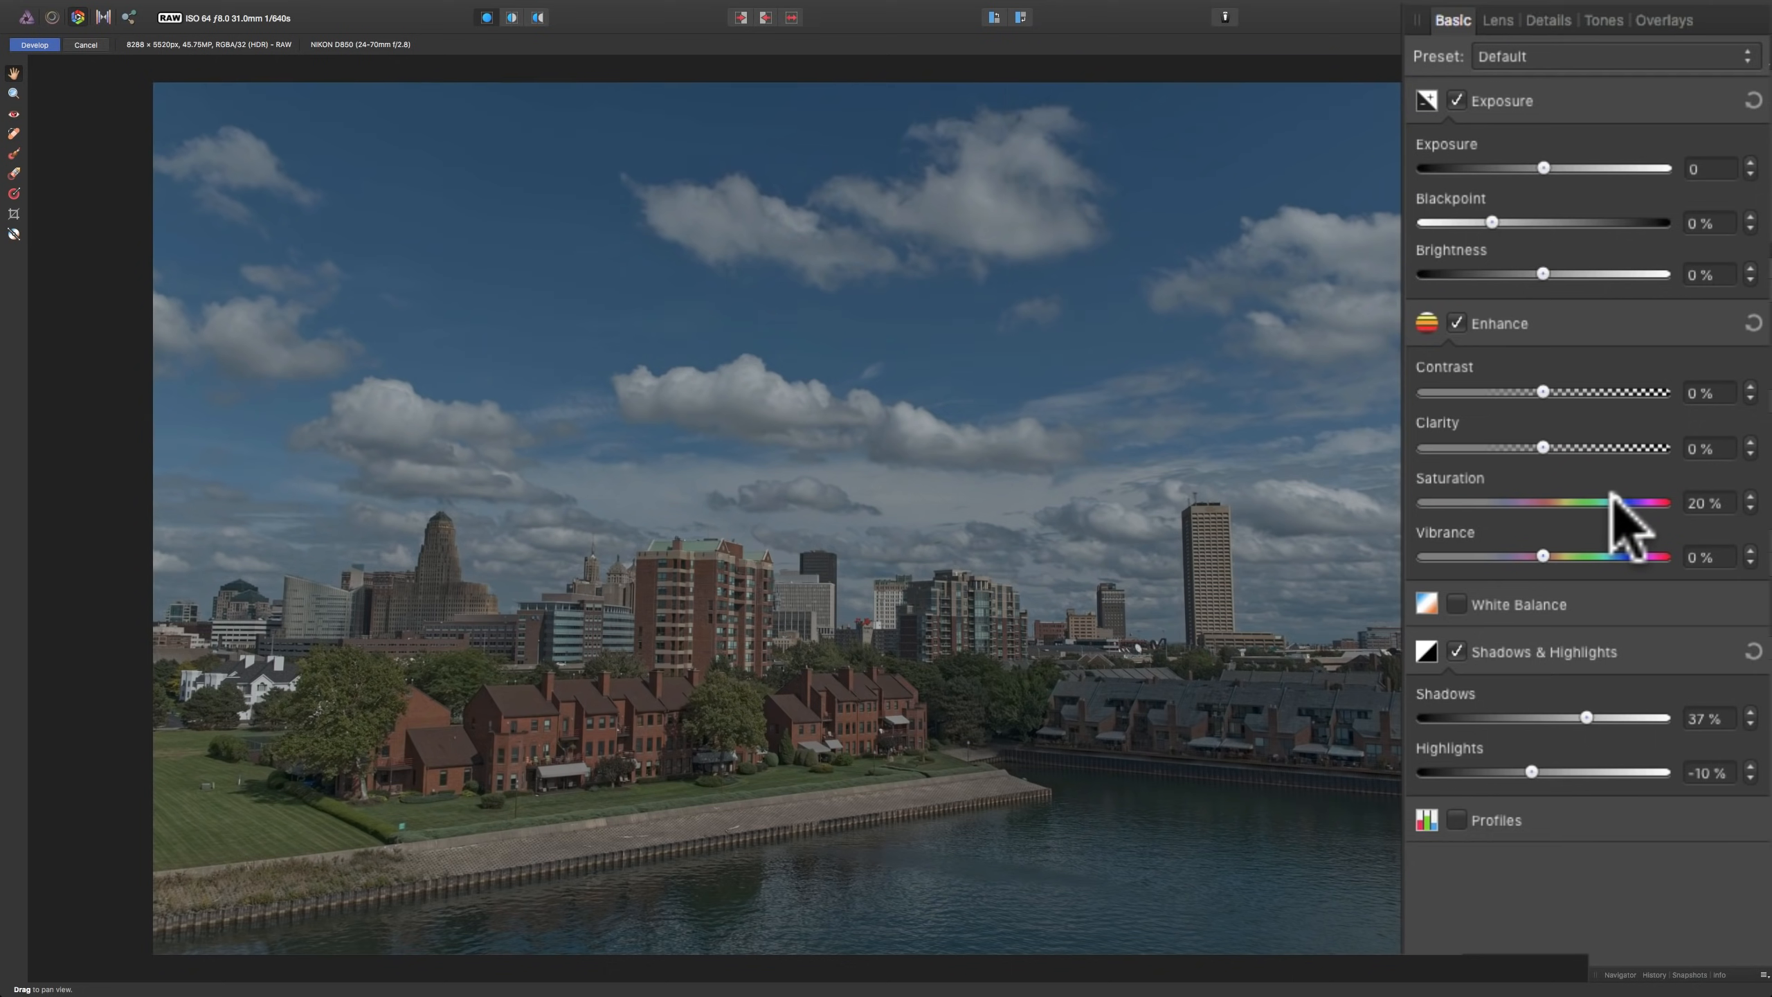
drag(1543, 448, 1561, 447)
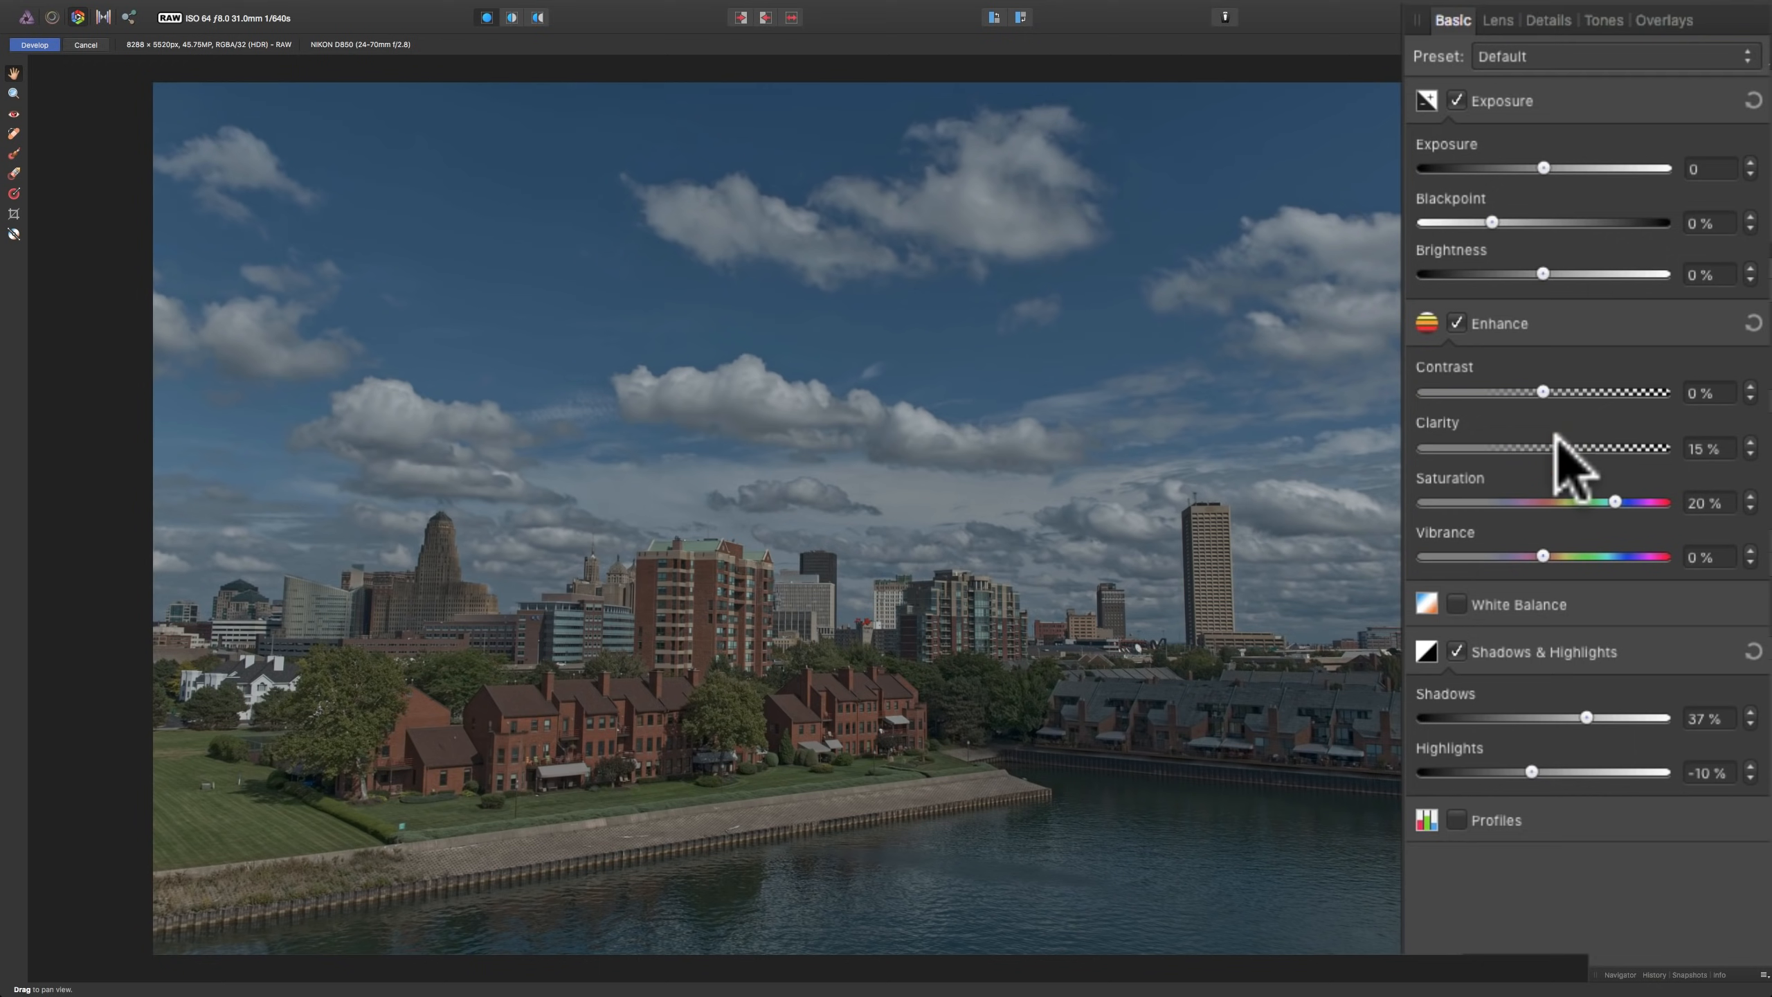
drag(1537, 392, 1544, 381)
click(1544, 381)
drag(1542, 383, 1552, 385)
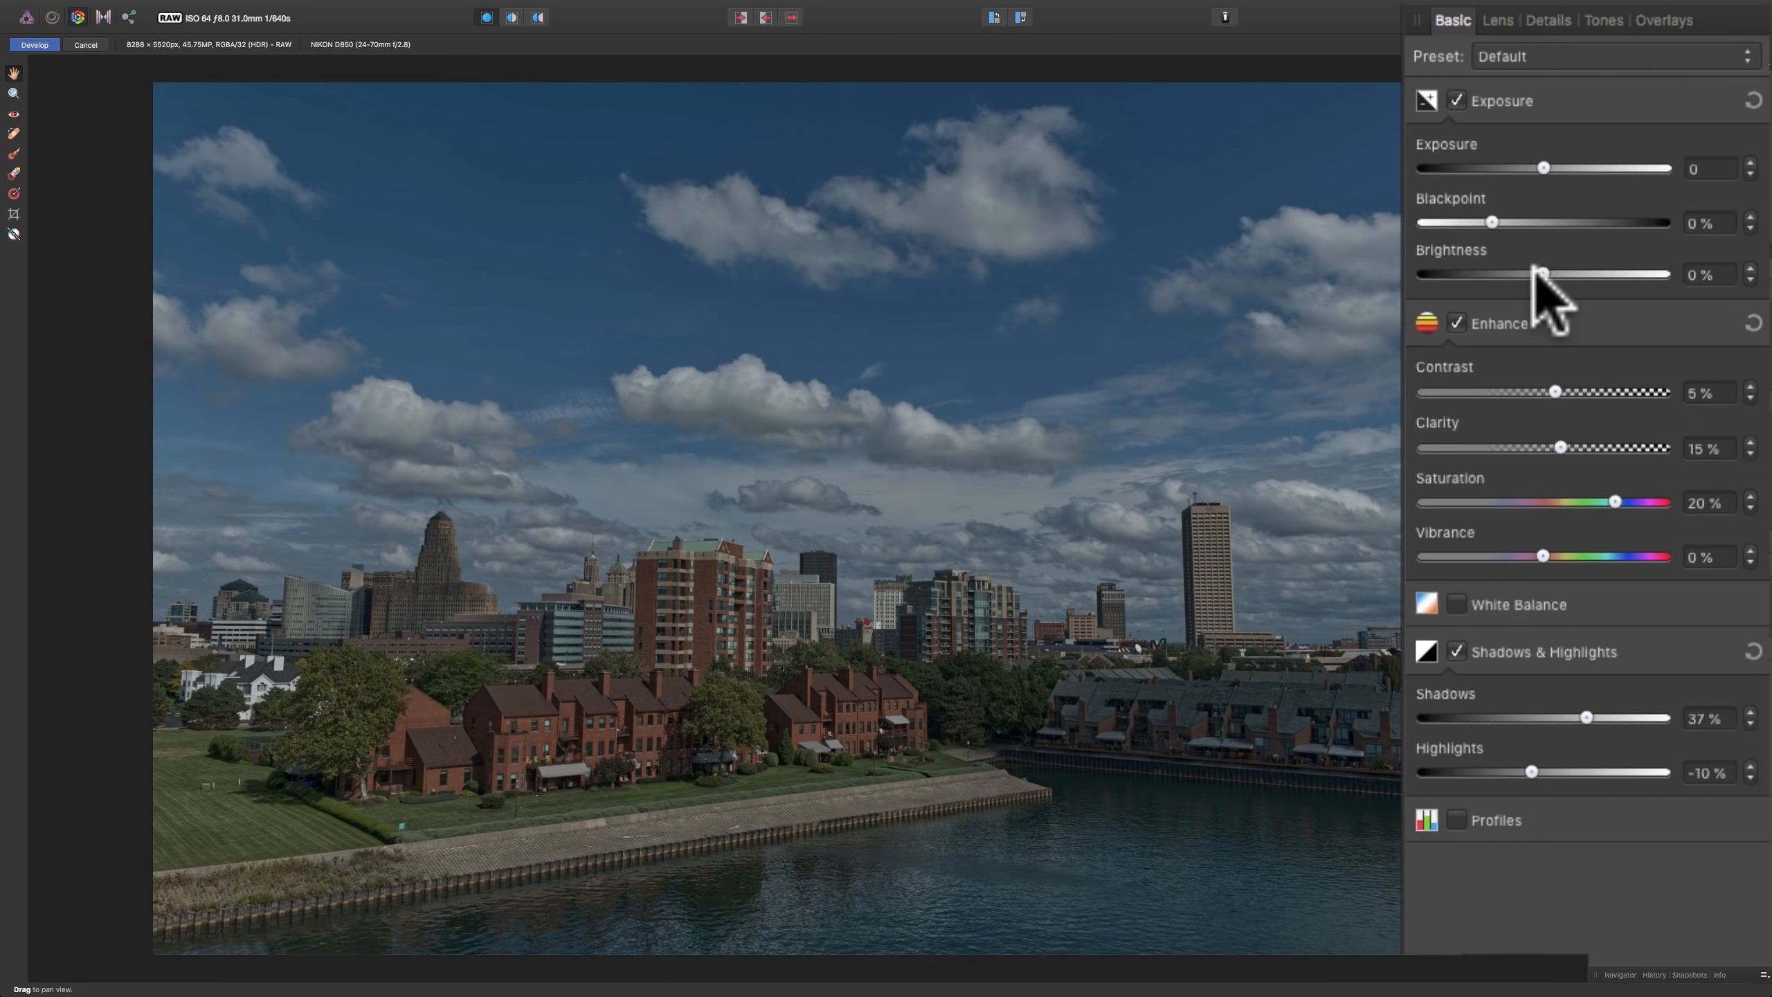
- Try a Brightness change, leave it at 0%, and set Exposure to 1.099 and Blackpoint to 2%
drag(1534, 269, 1601, 267)
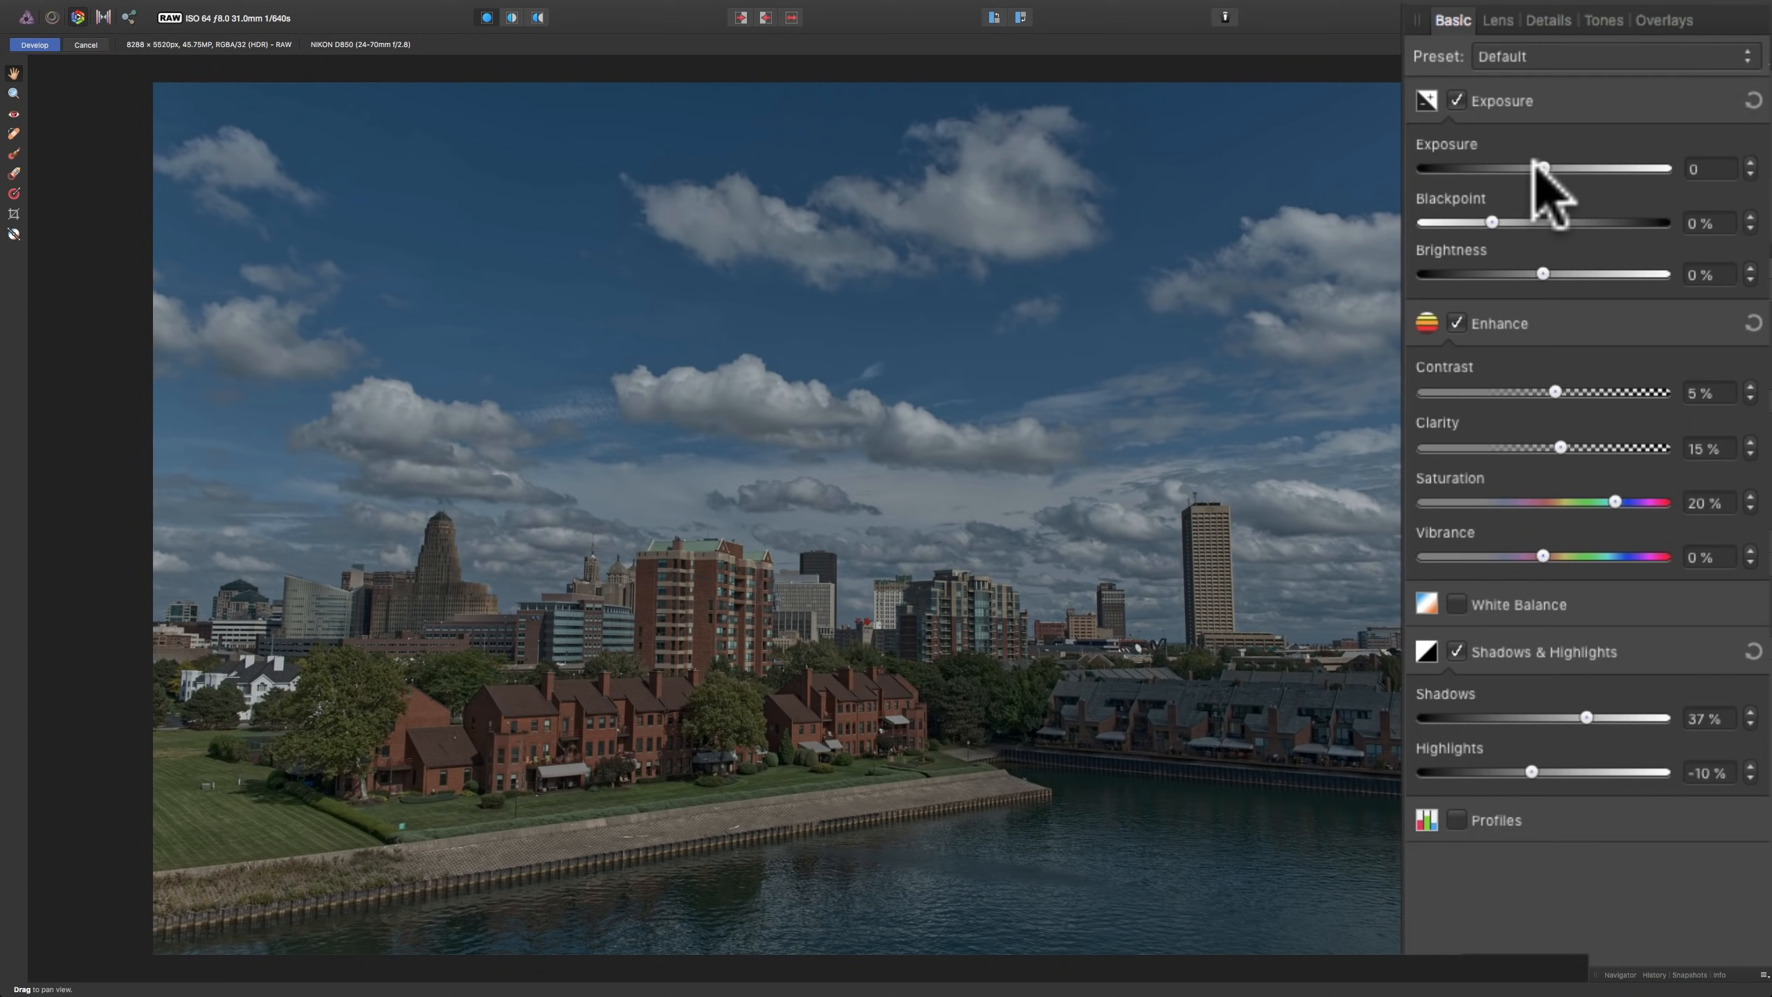
drag(1538, 162, 1561, 162)
drag(1485, 222, 1496, 223)
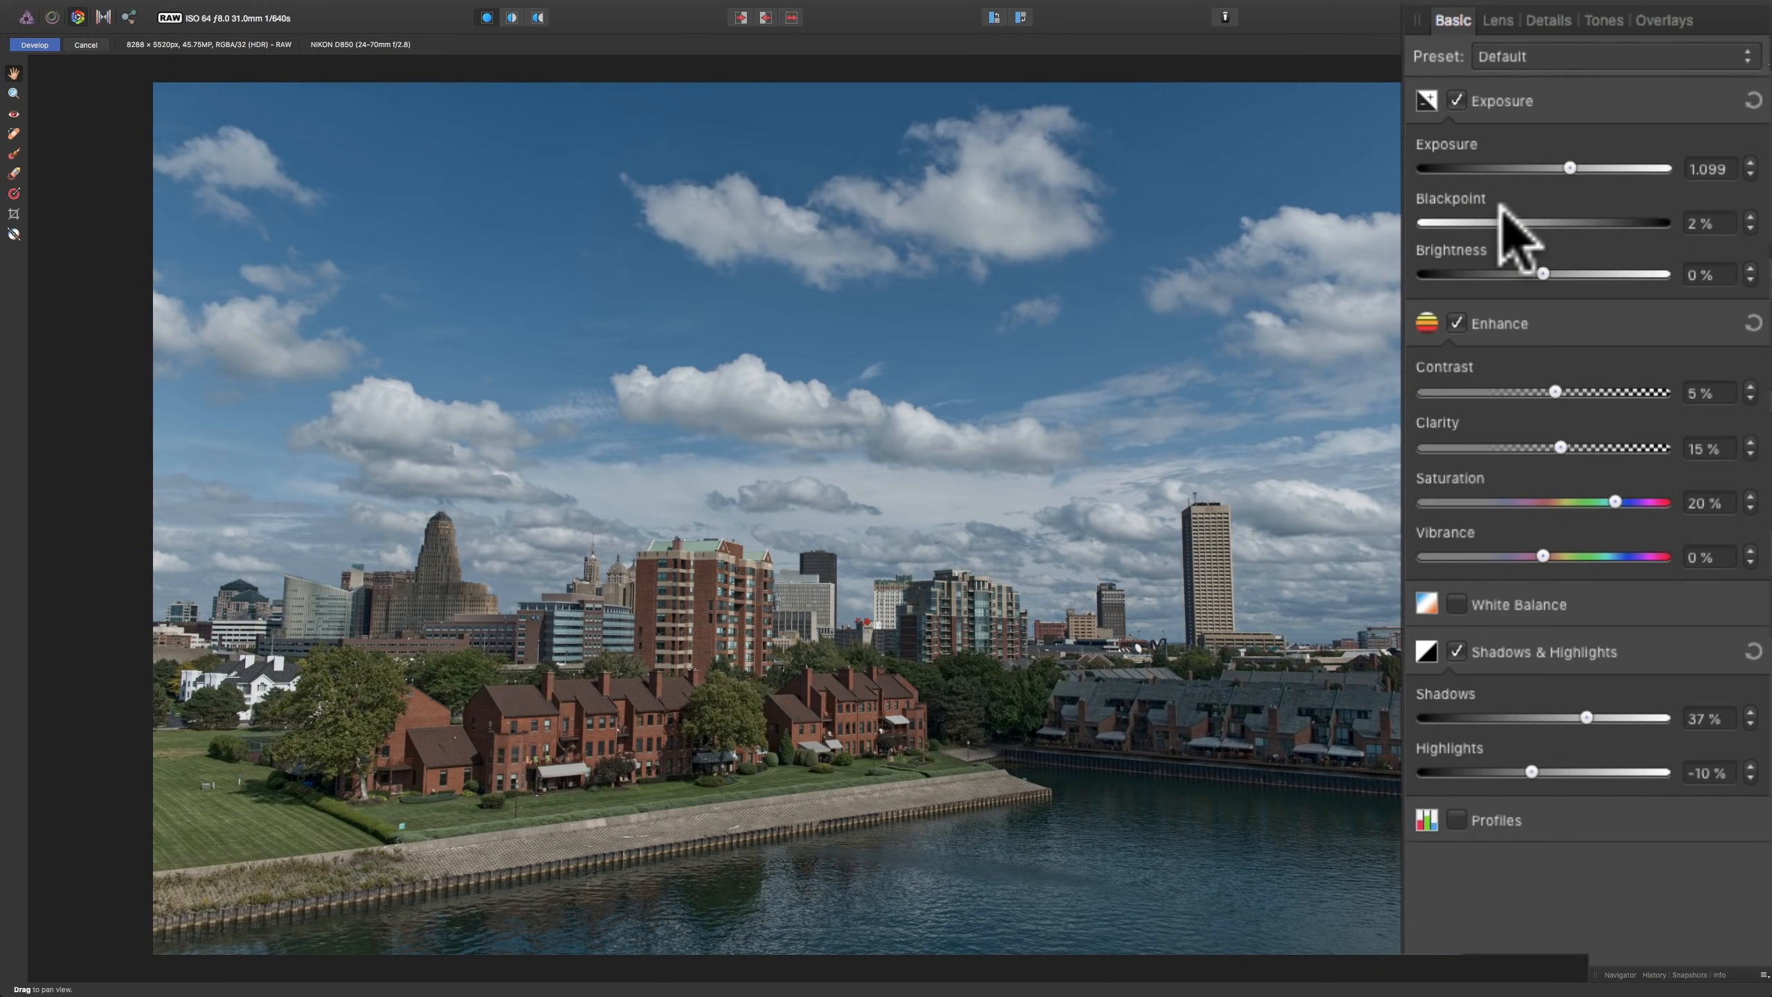
- Try Chromatic Aberration Reduction in the lens corrections
click(1497, 22)
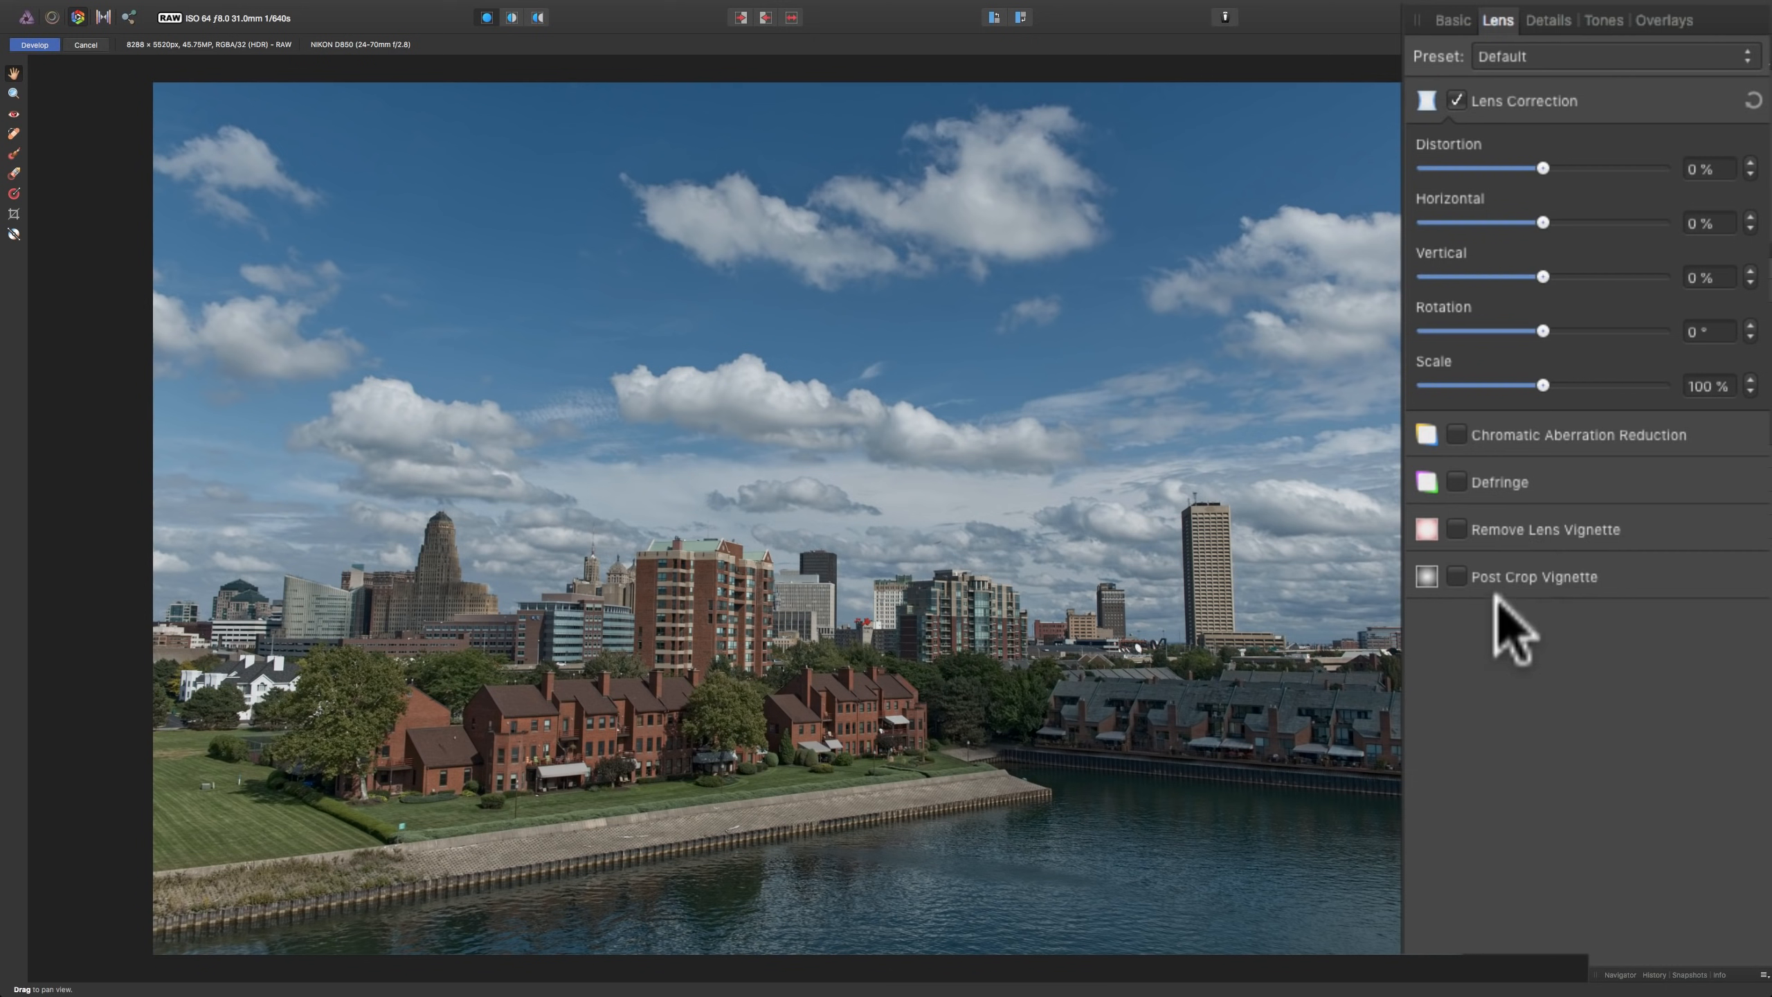
click(1455, 432)
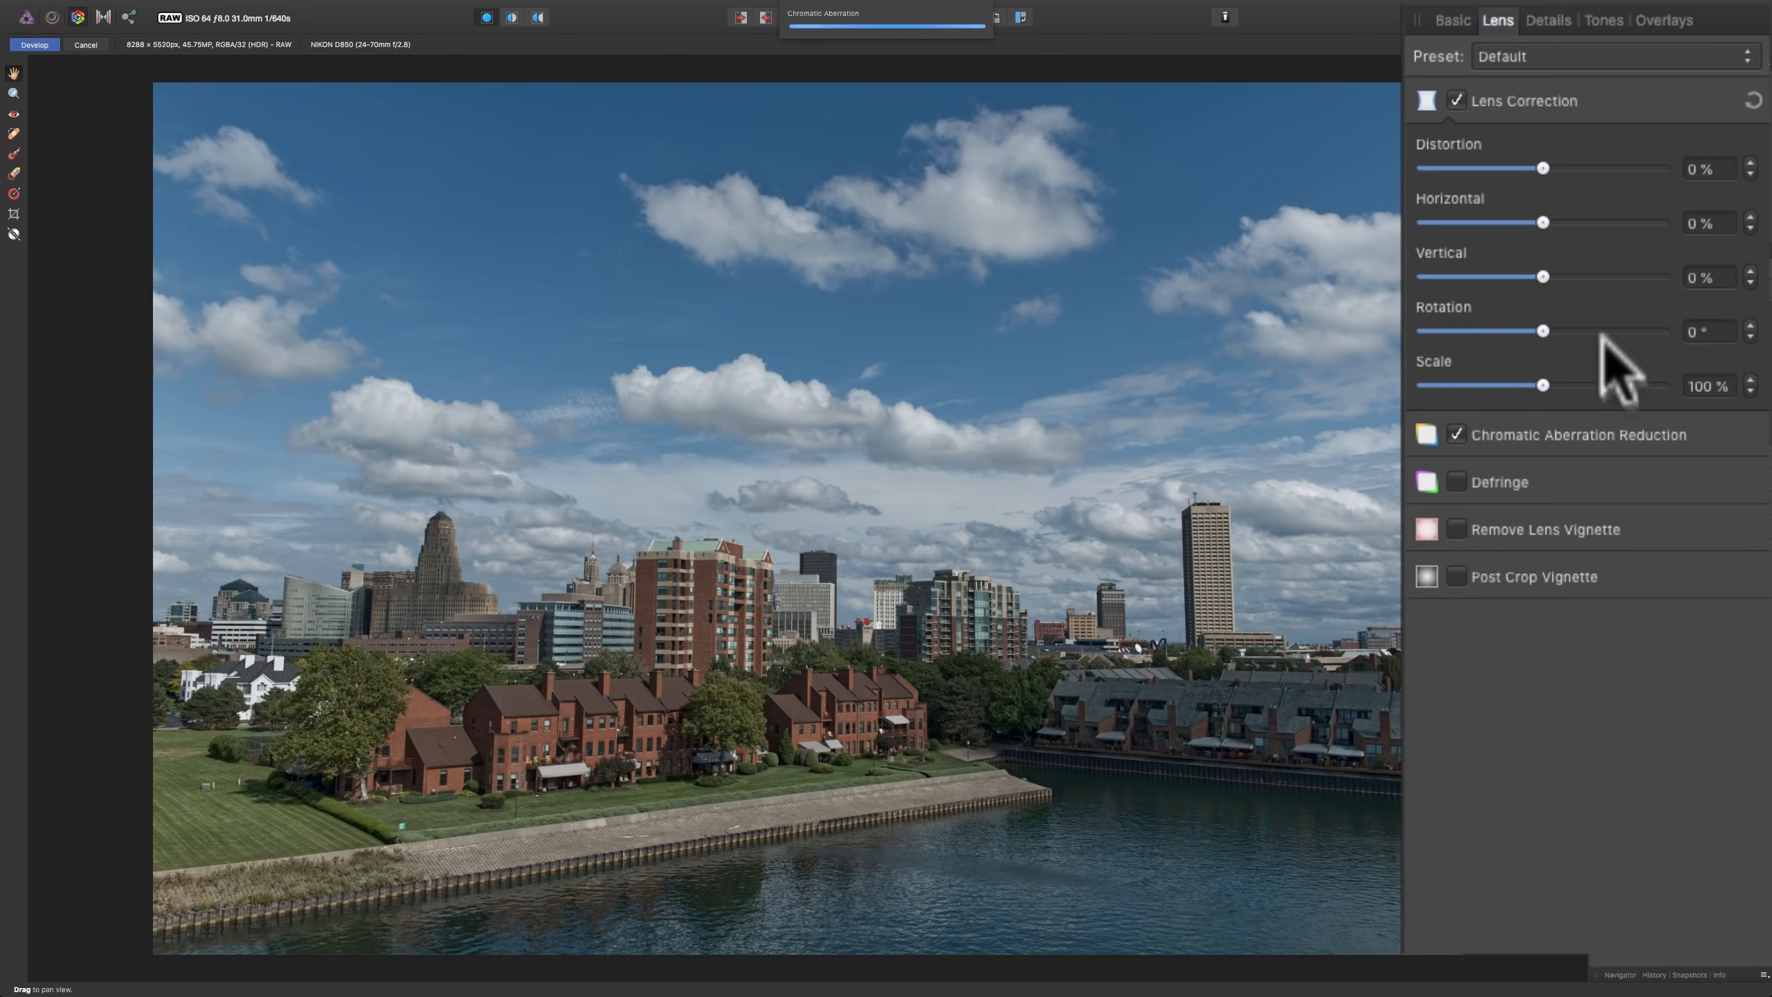
click(1553, 22)
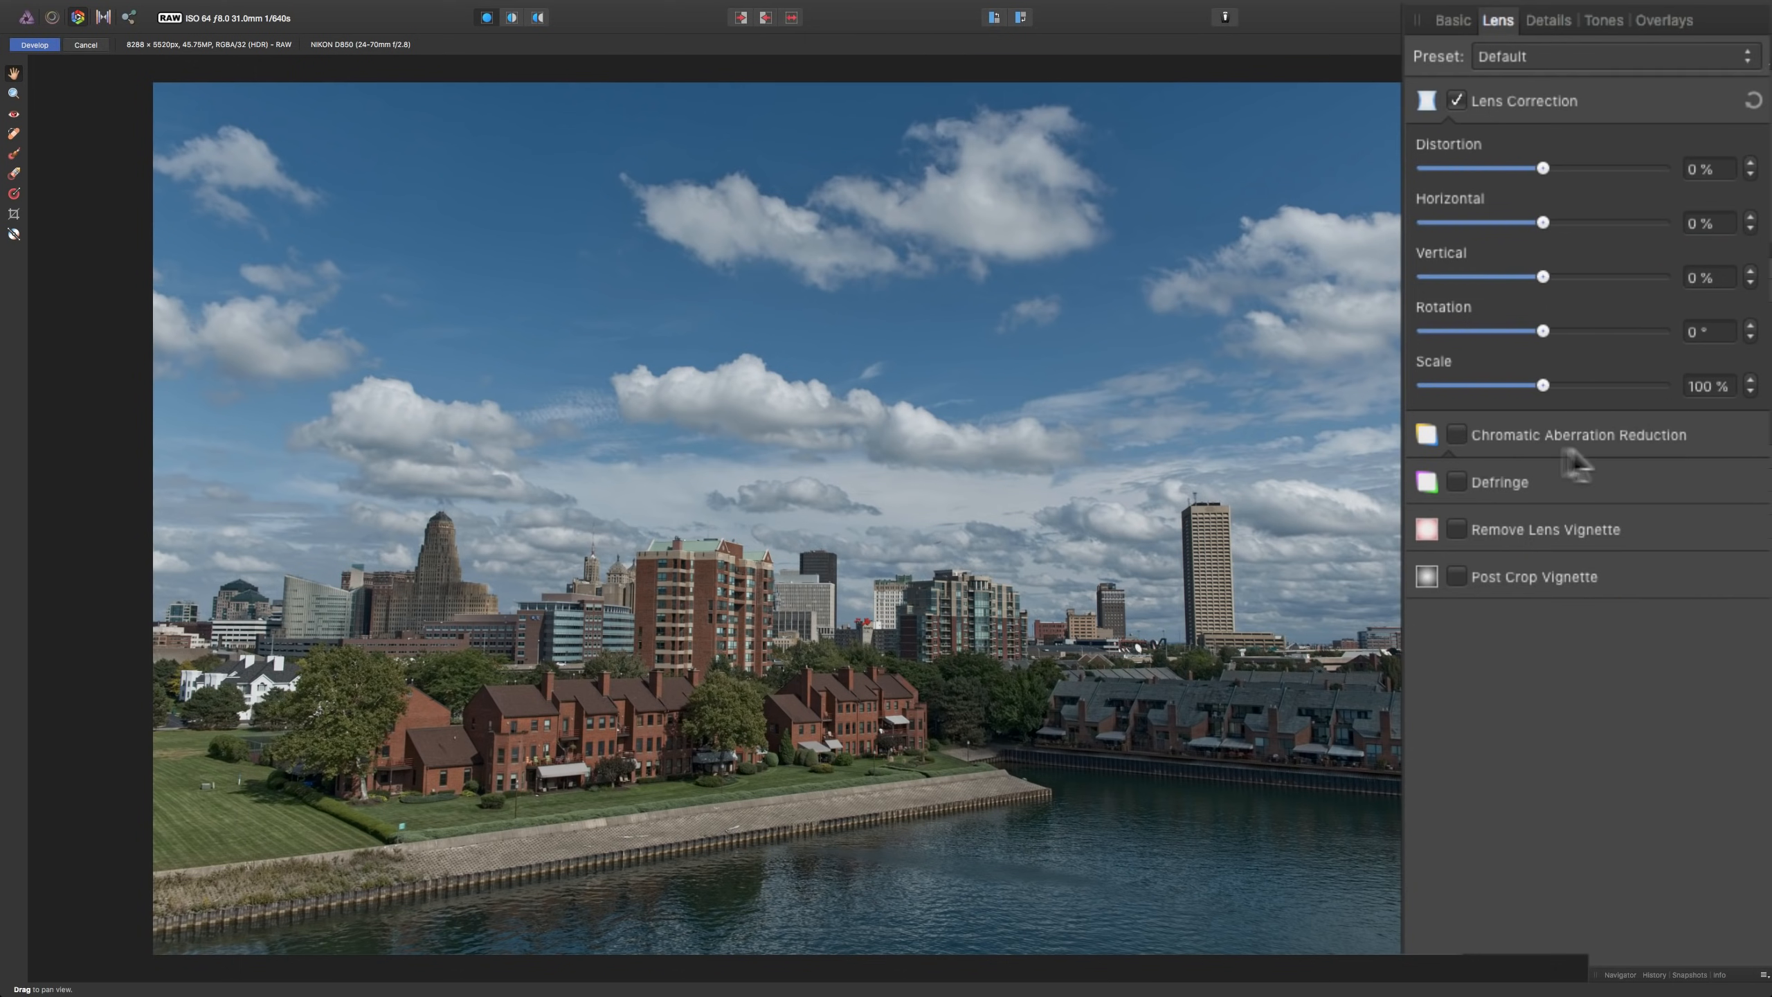
- Enable Detail Refinement with Radius 22% and Amount 37%, judging the sharpening on the enlarged buildings
click(1556, 18)
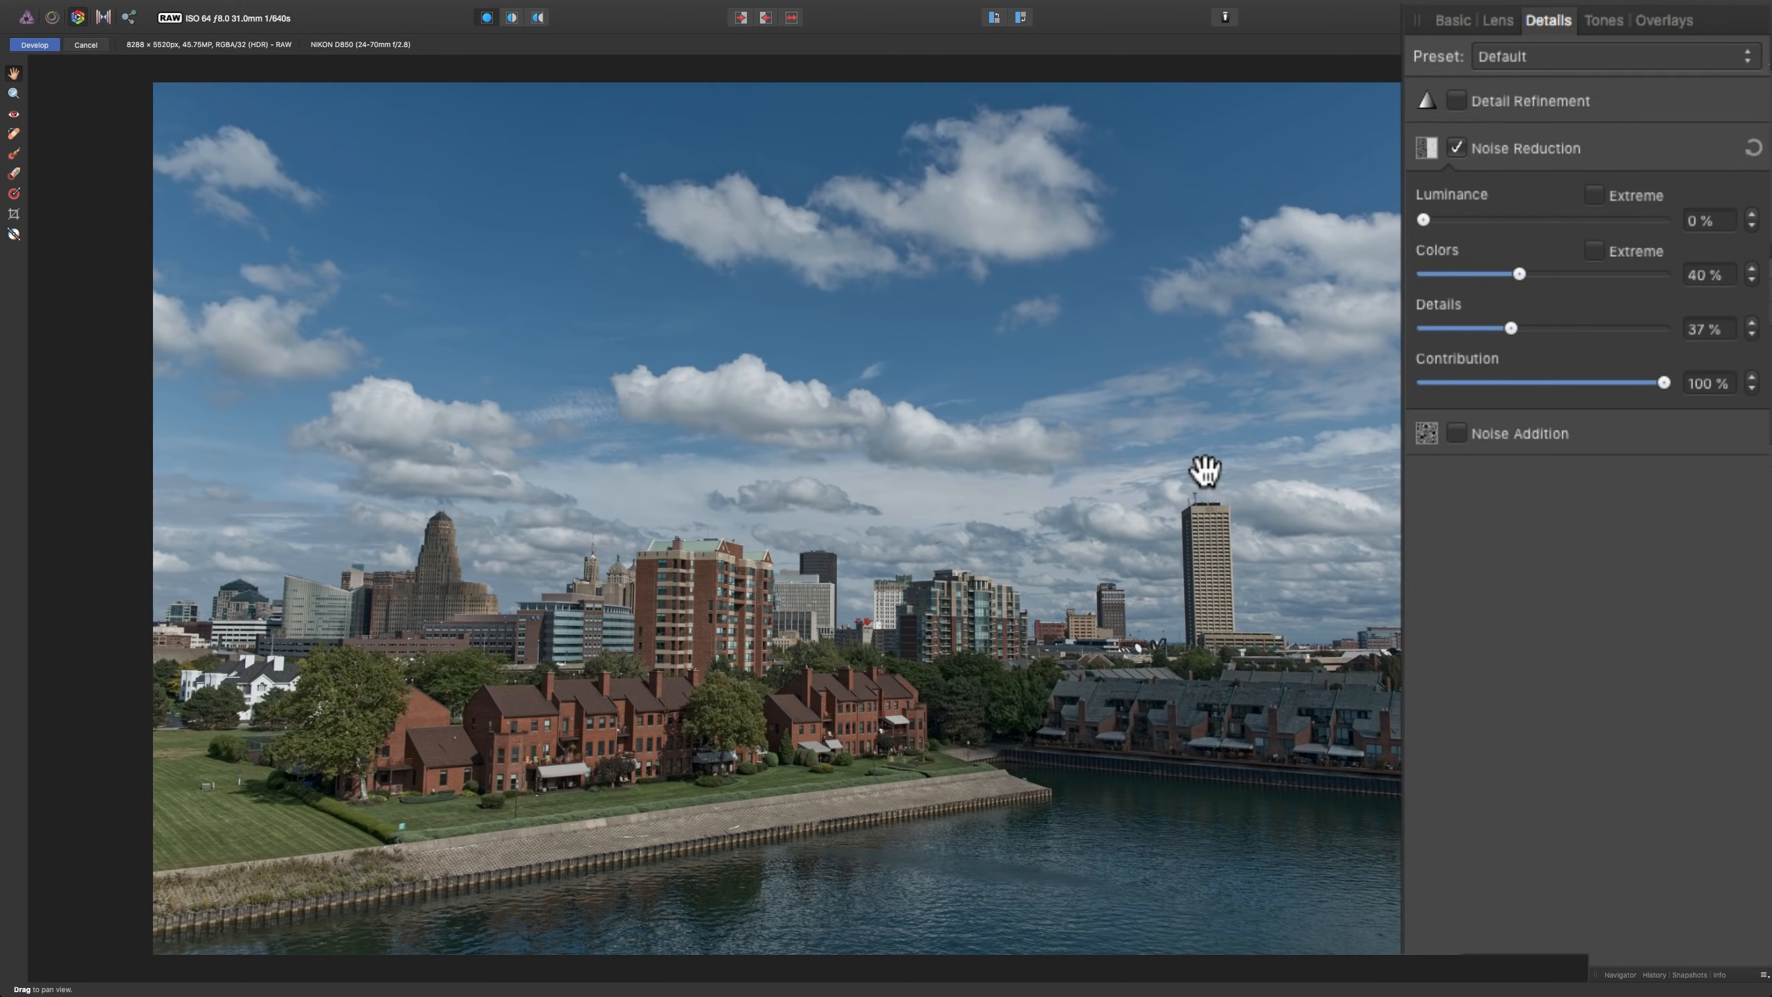
key(super)
key(super+equal)
key(super+equal)
key(super+equal)
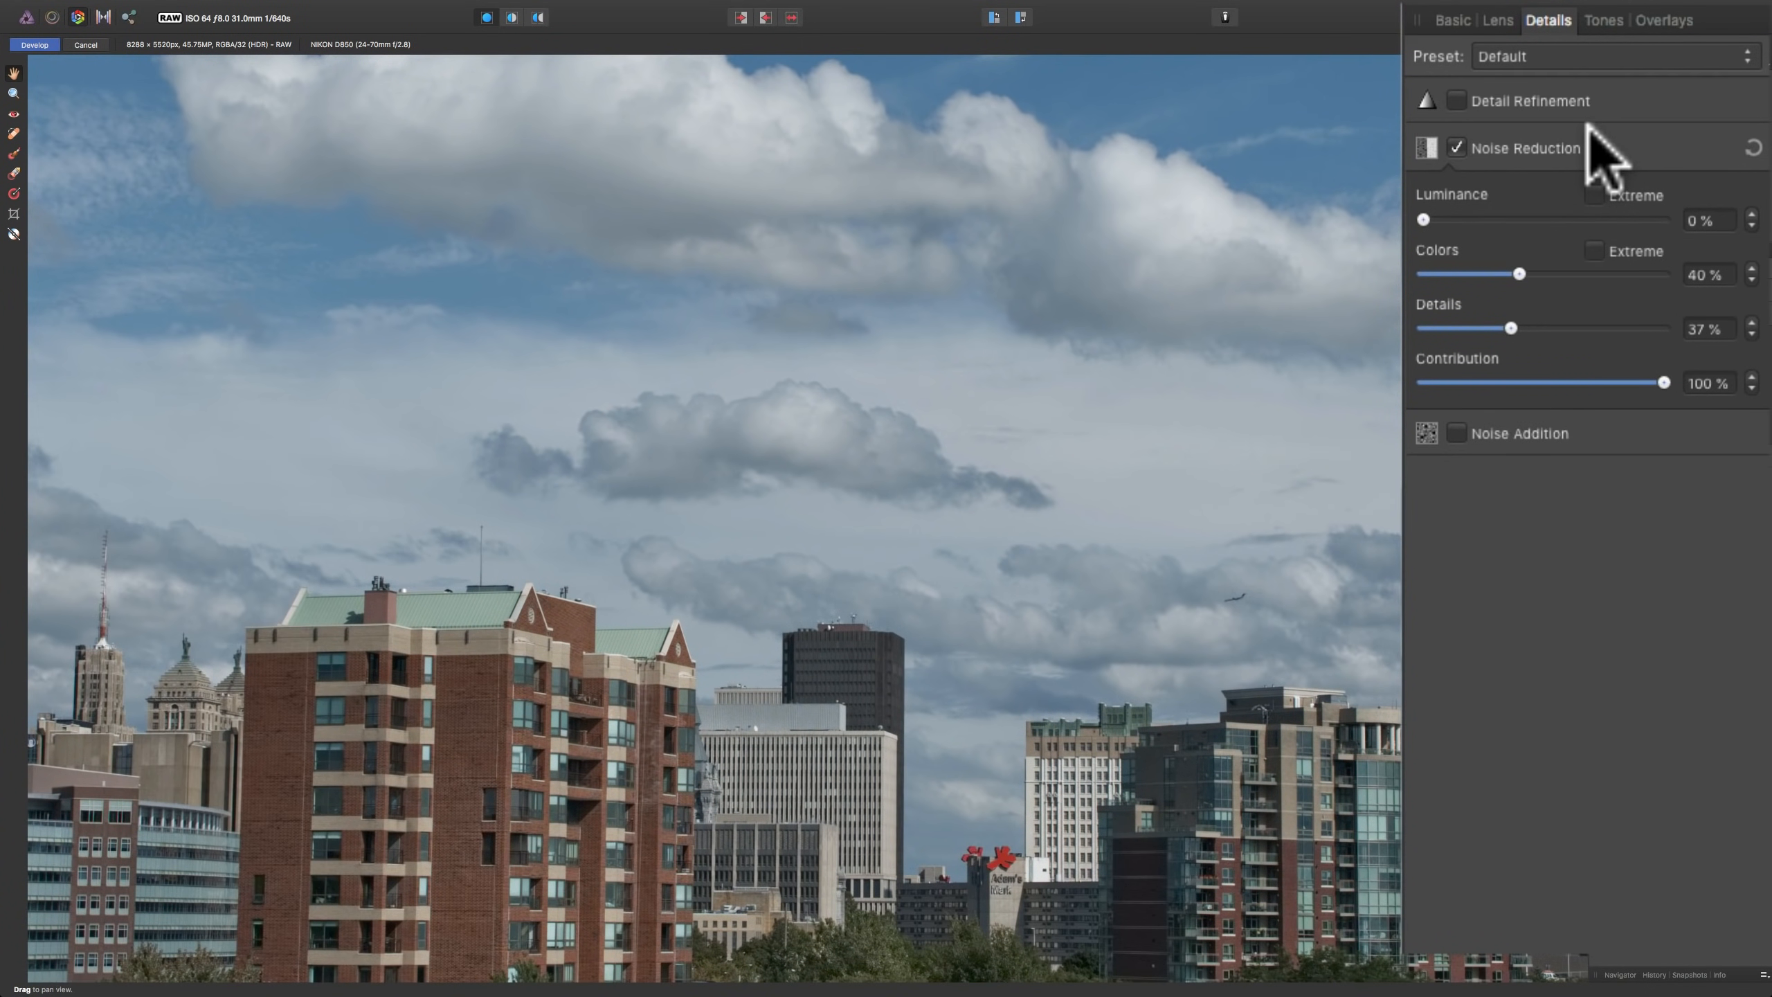
drag(752, 726, 933, 514)
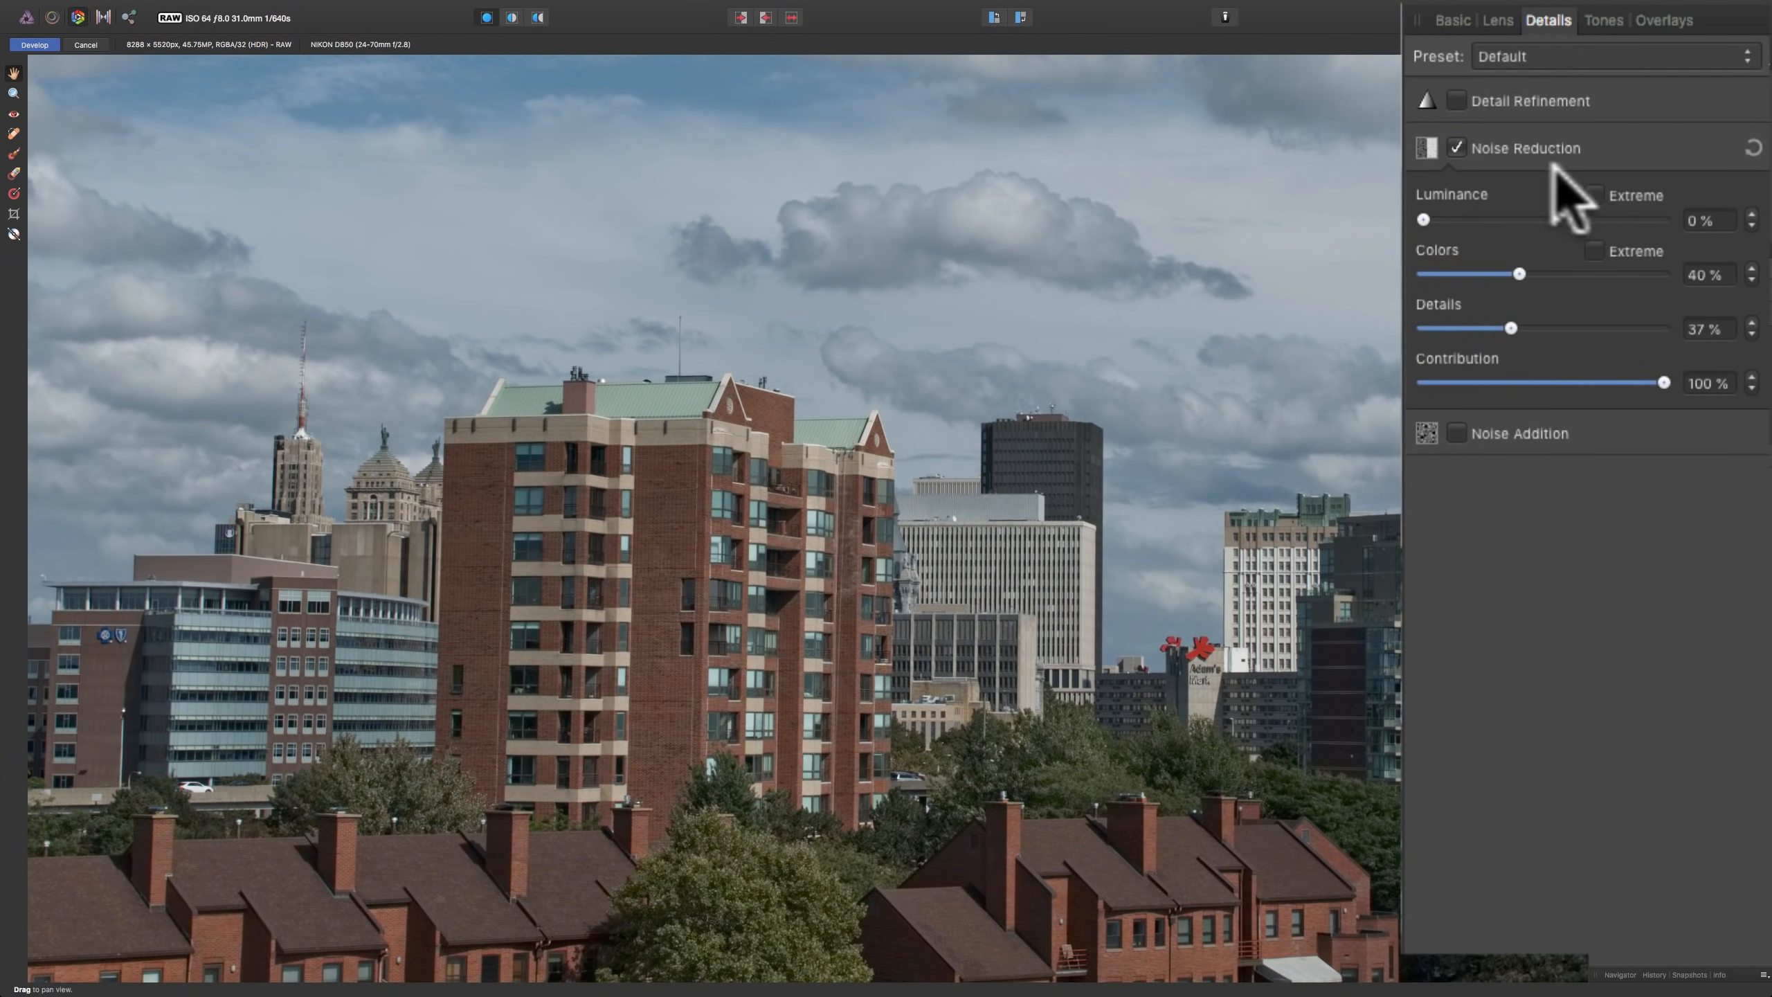
click(1458, 100)
drag(1424, 166, 1474, 166)
drag(1423, 223, 1508, 222)
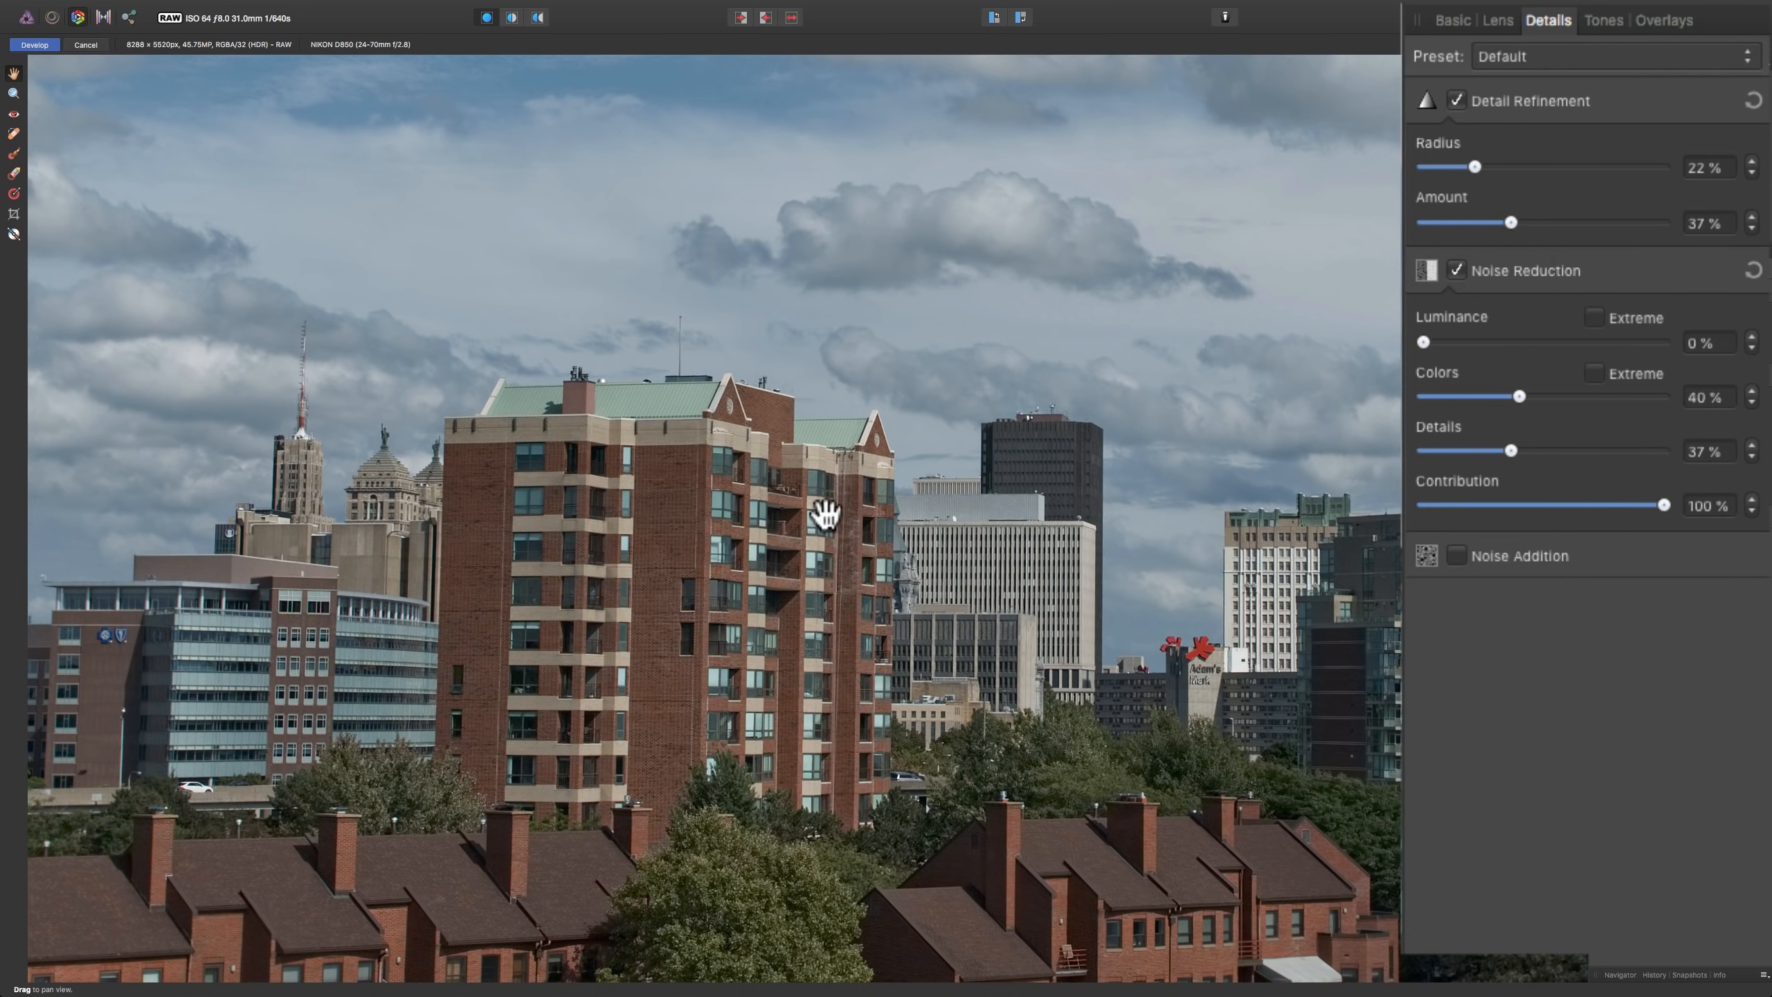
key(super+0)
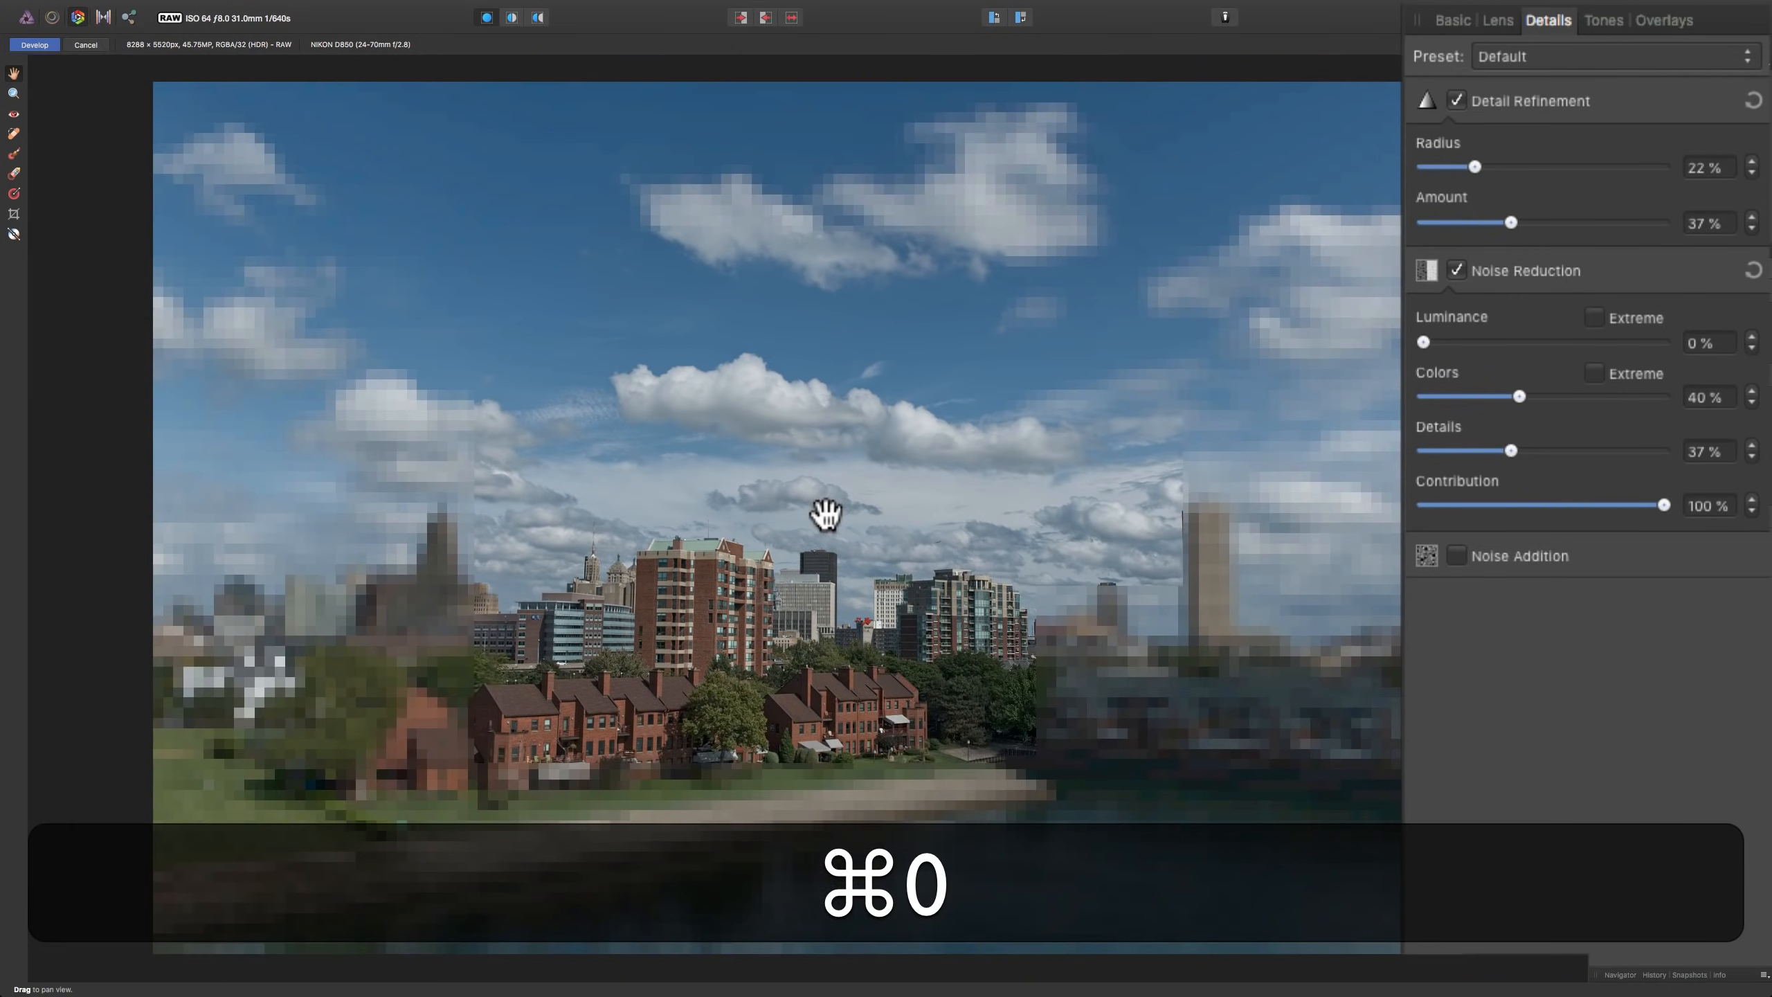
- Check the available Tones adjustments and return to the Basic adjustments
click(1603, 21)
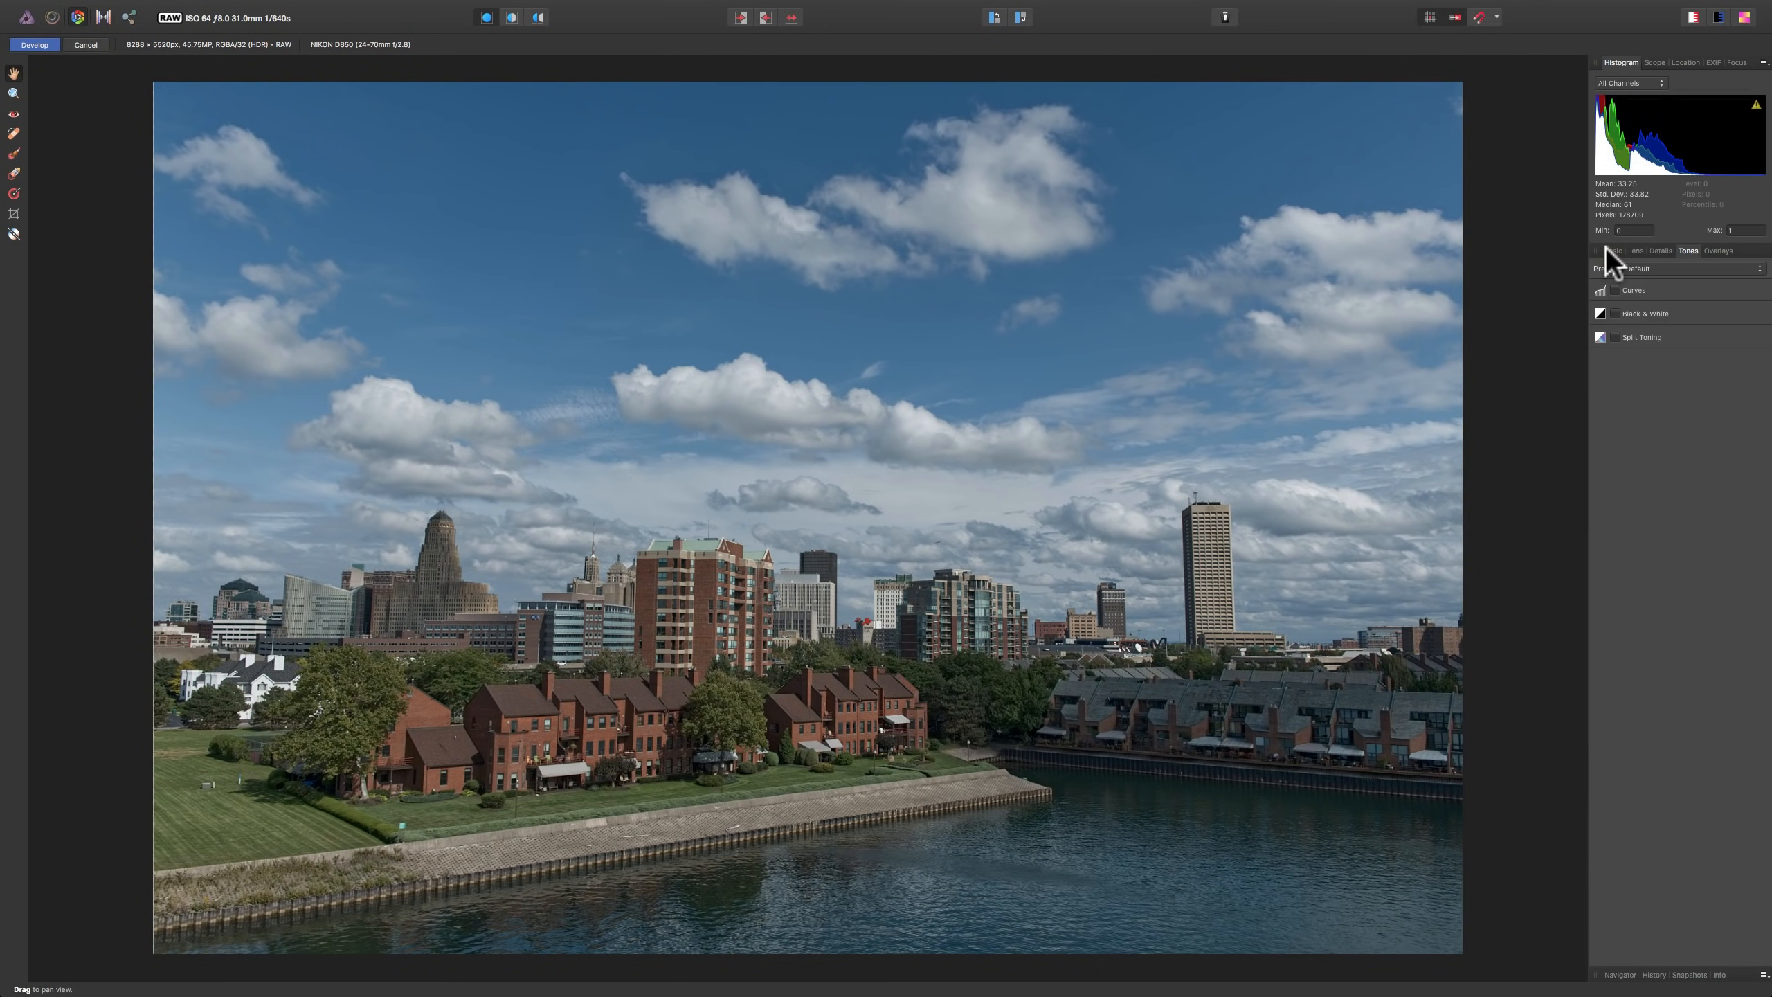
click(1613, 250)
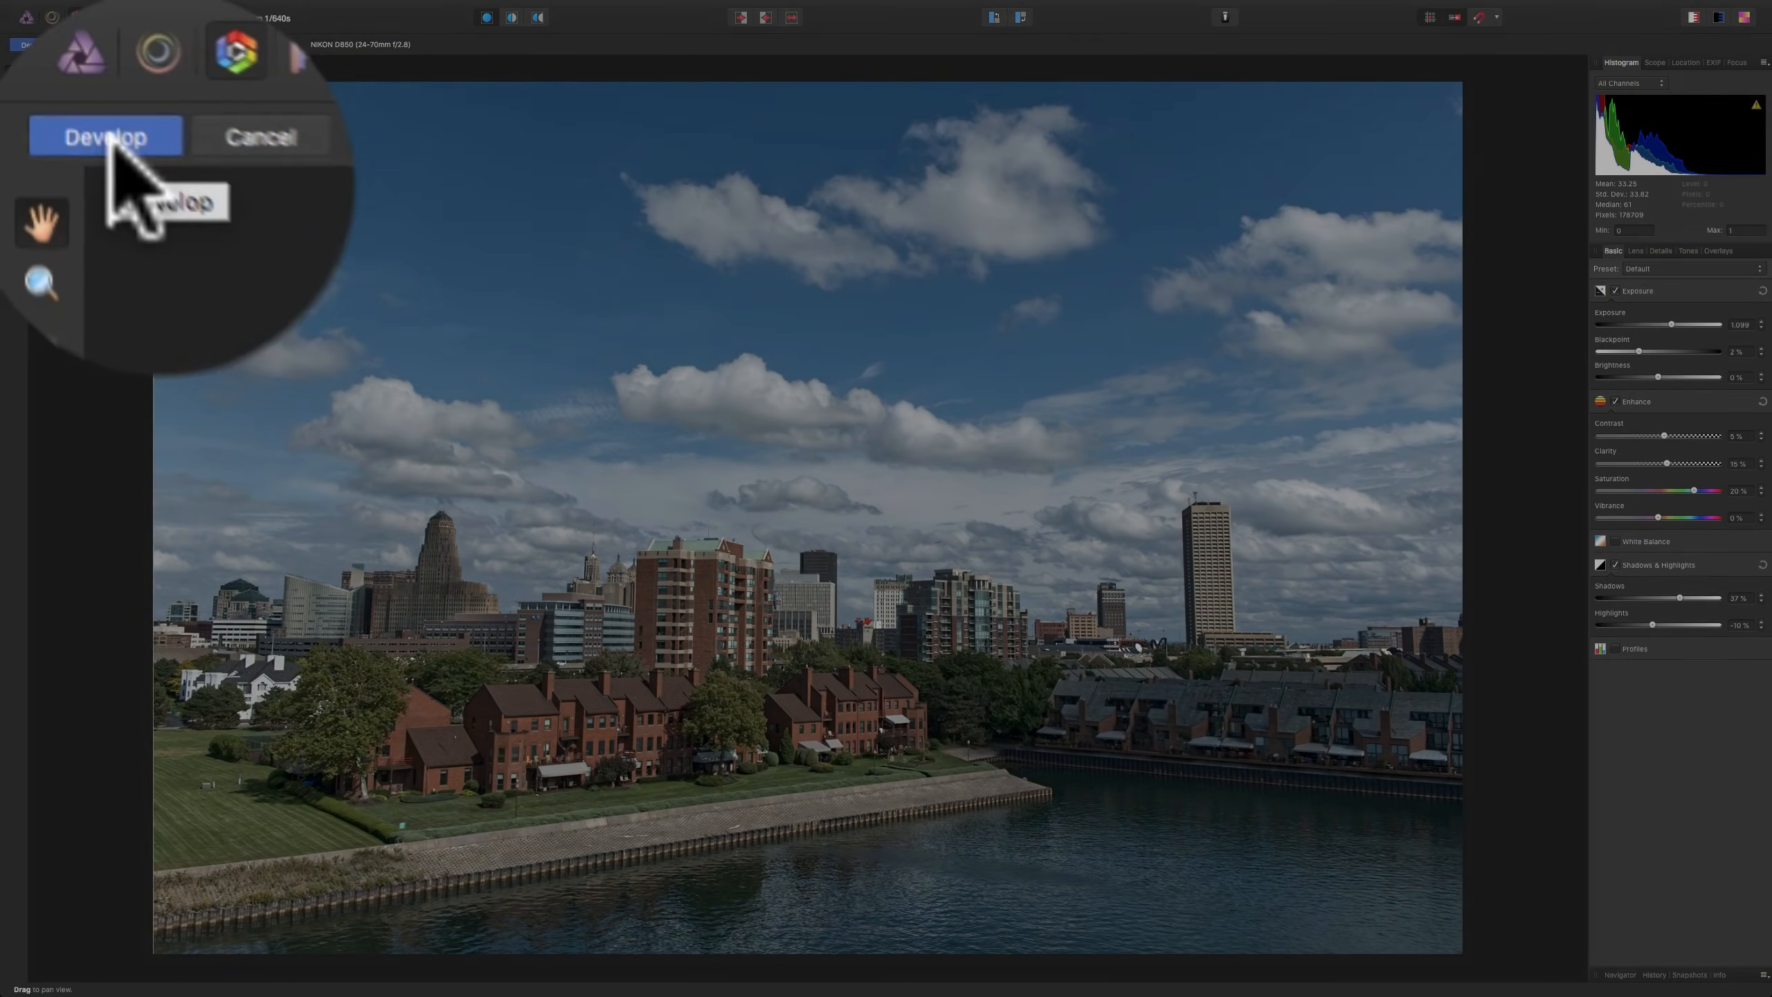
- Develop the raw cityscape photo with the current adjustments
click(31, 46)
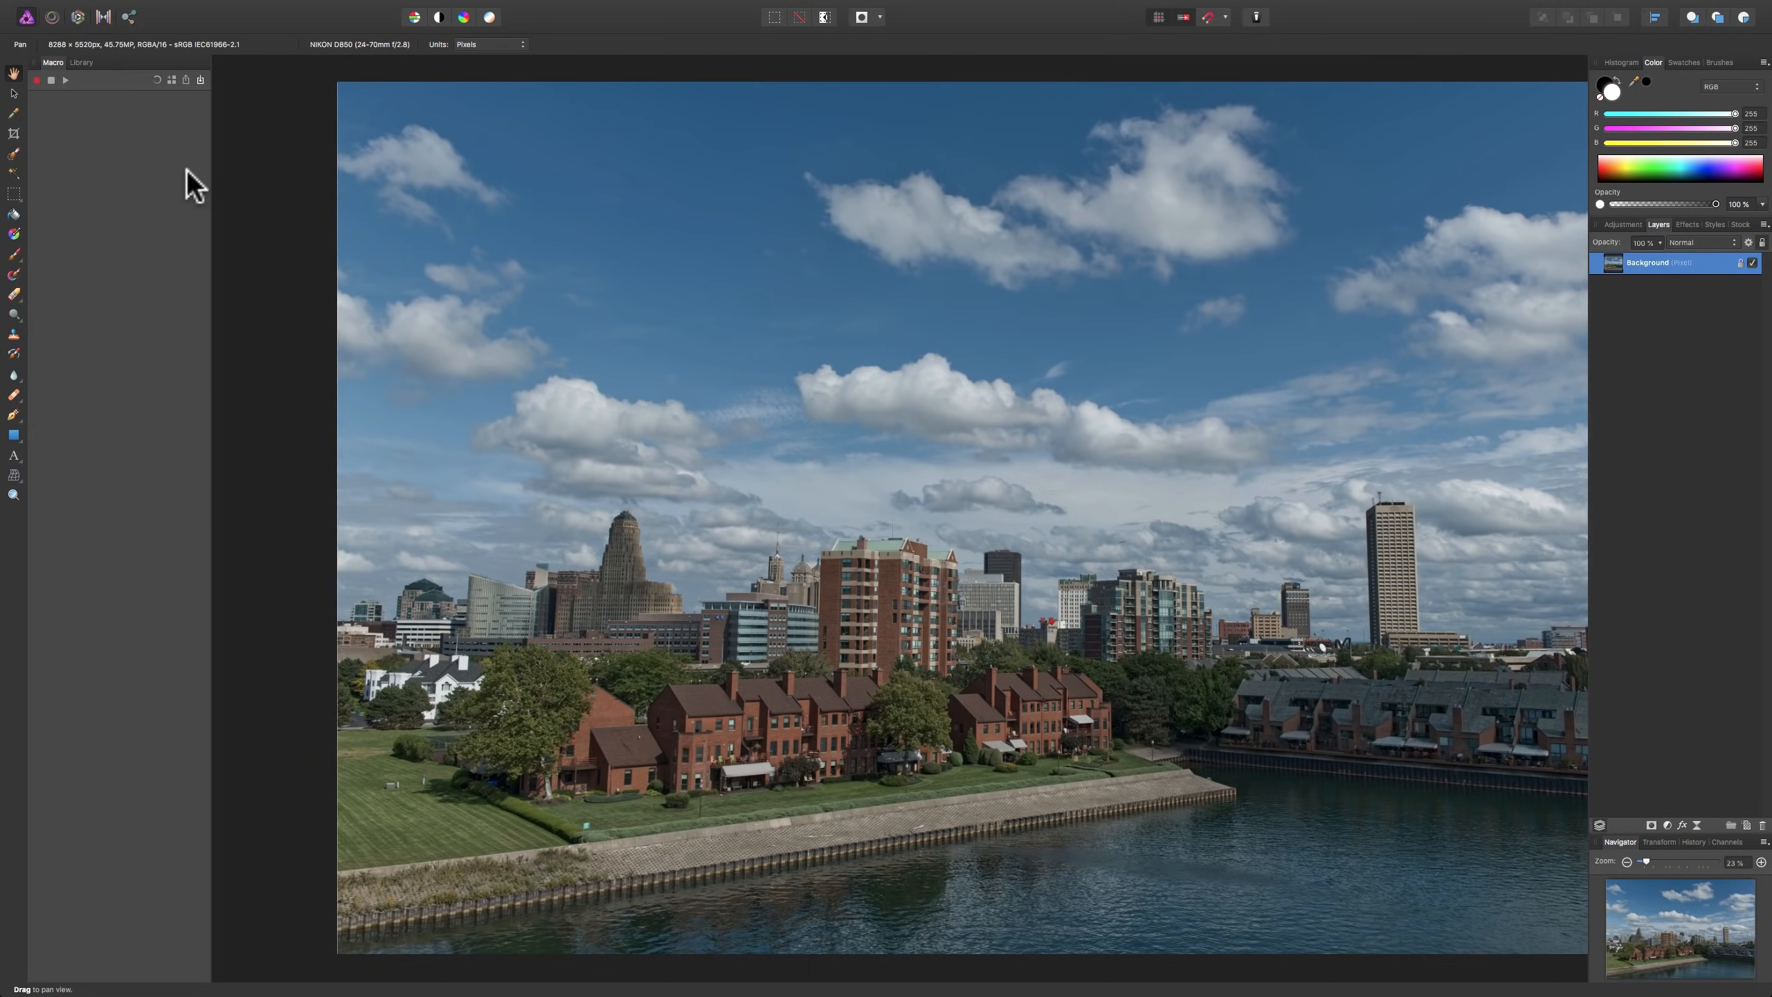
- Hide the Macro and Library panels to free workspace around the photo
mouse_move(312, 1)
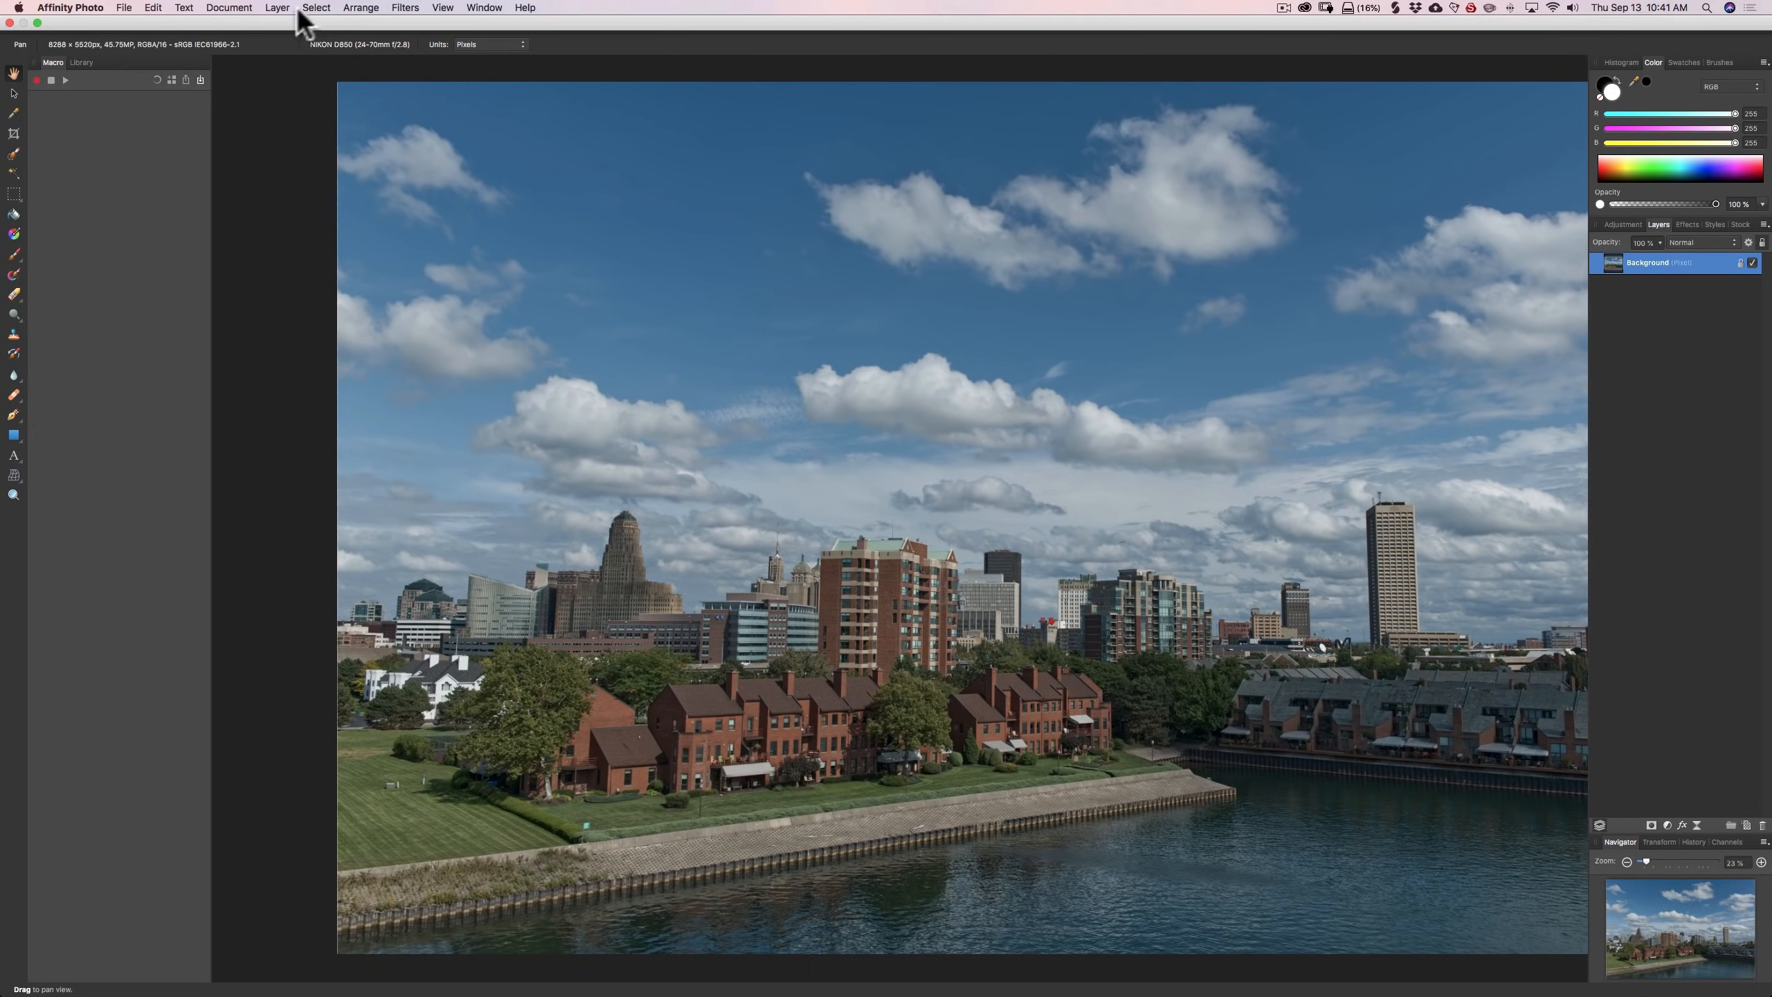
click(441, 8)
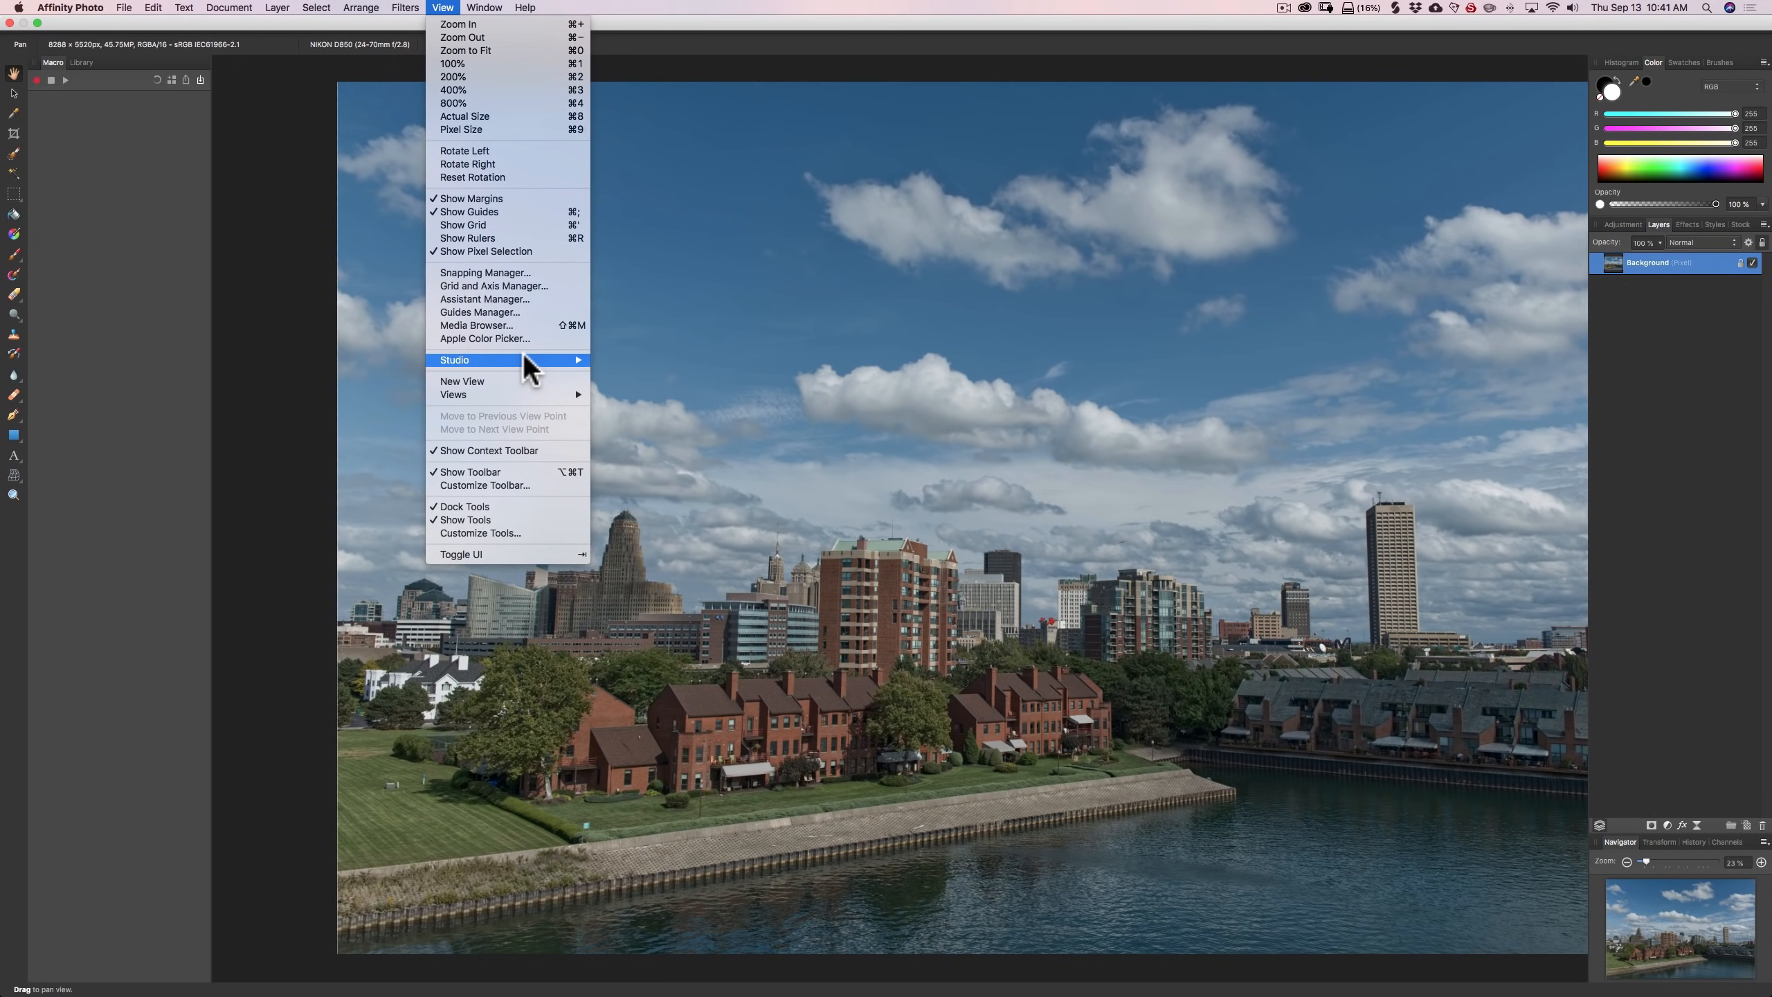
mouse_move(528, 361)
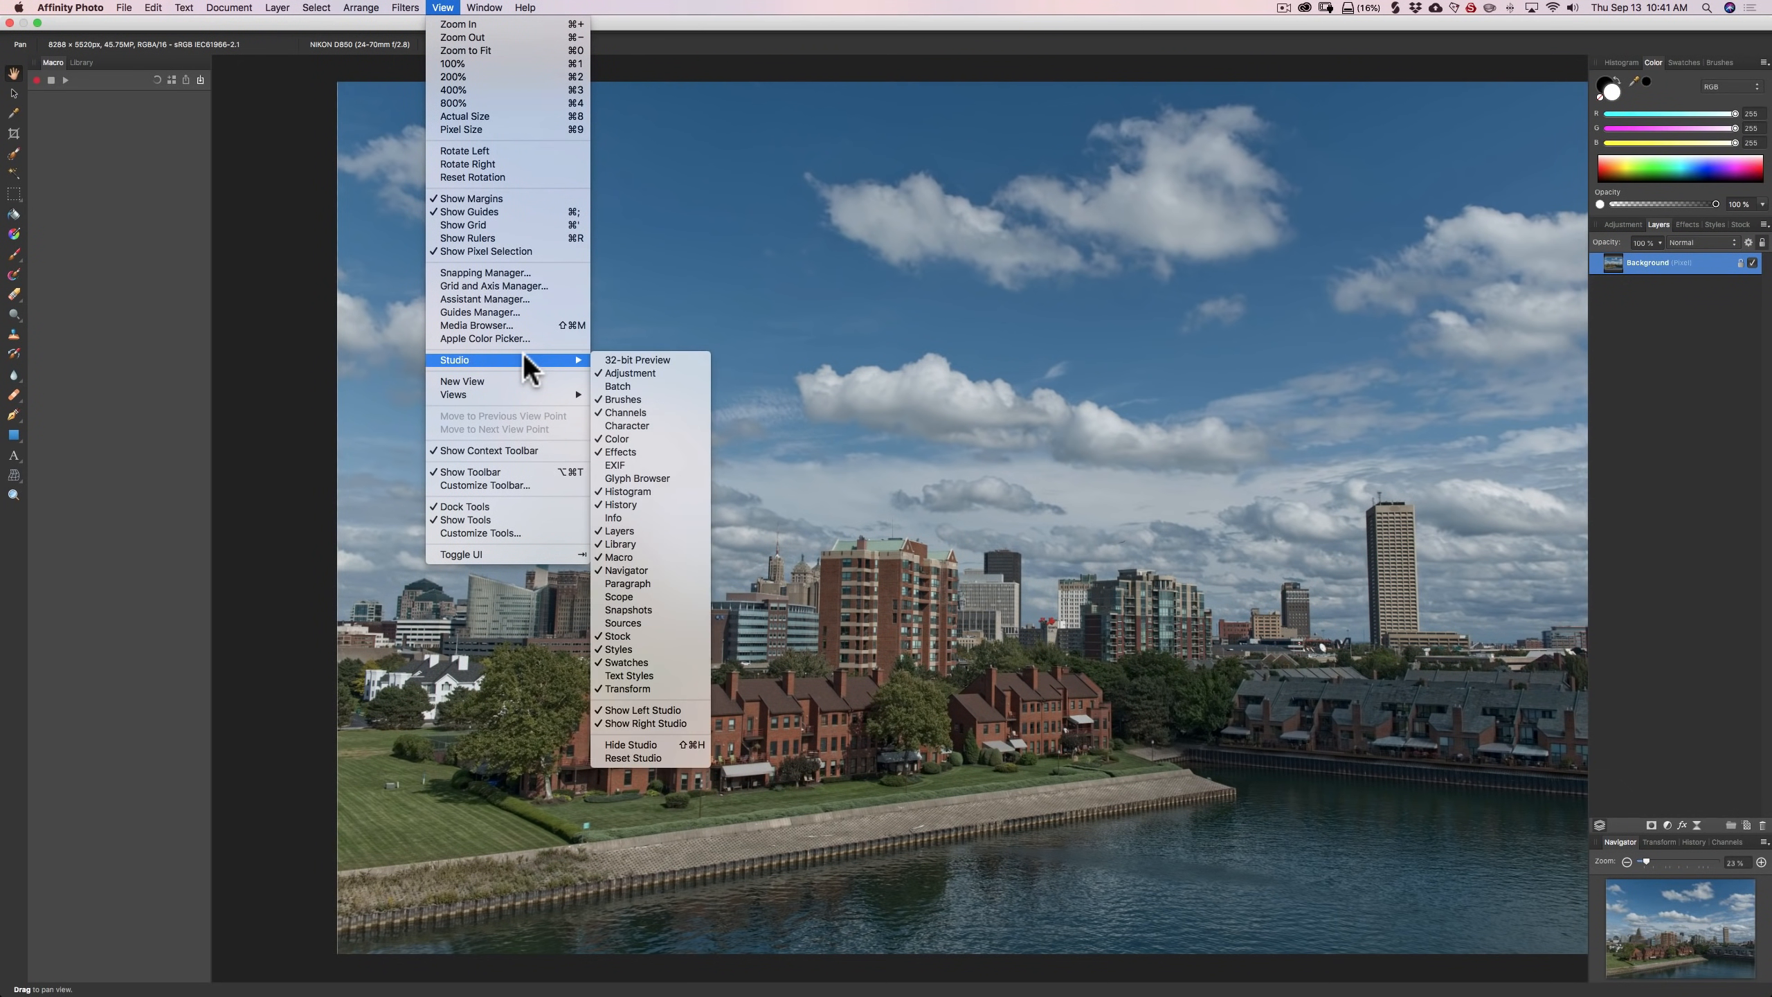
click(624, 559)
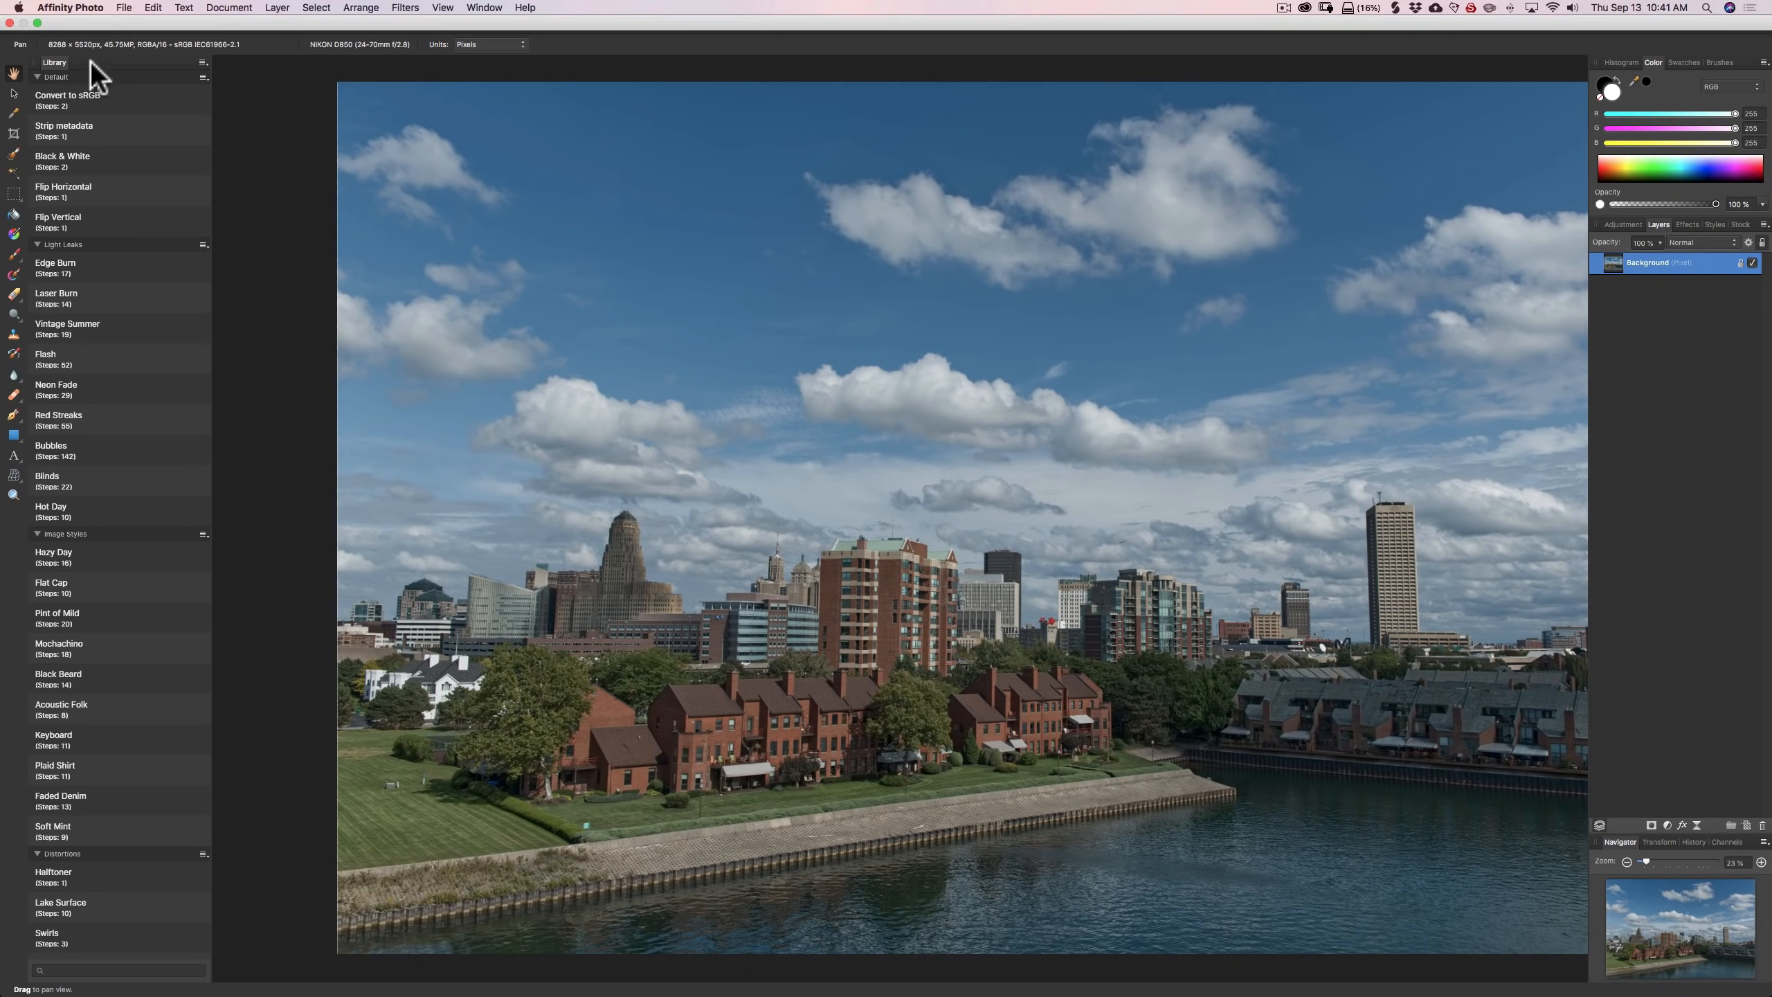
mouse_move(392, 10)
click(443, 8)
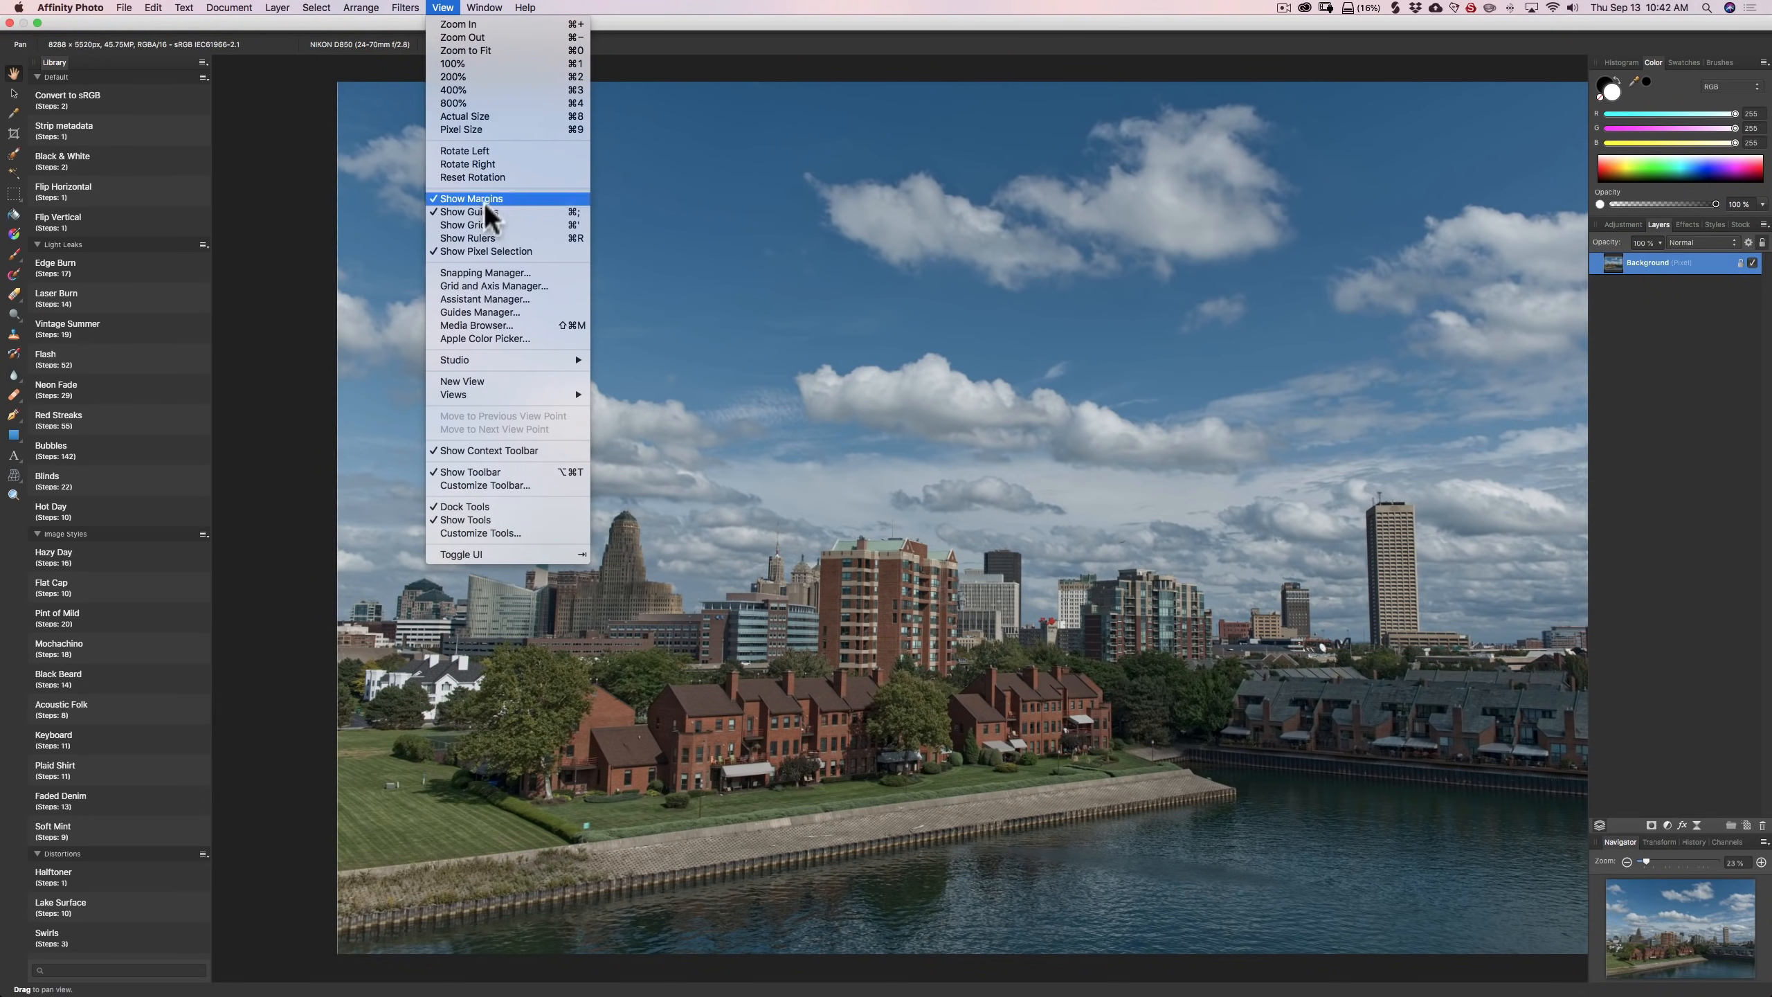
mouse_move(501, 357)
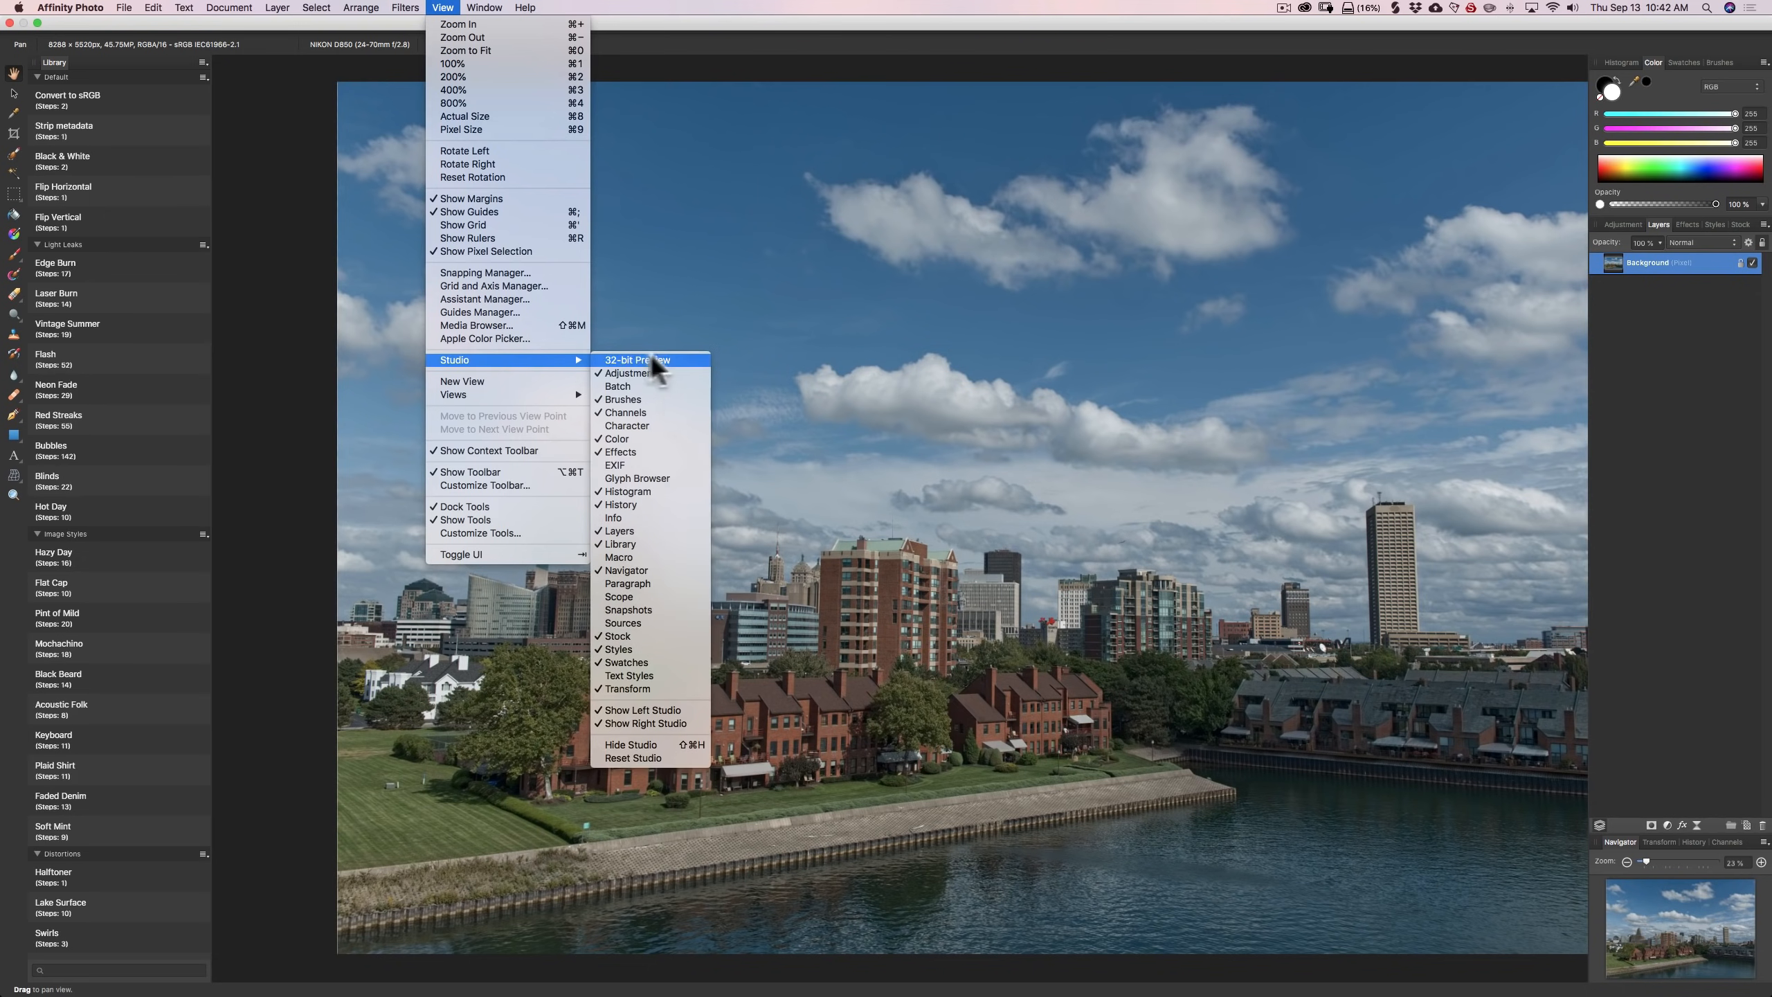
click(620, 543)
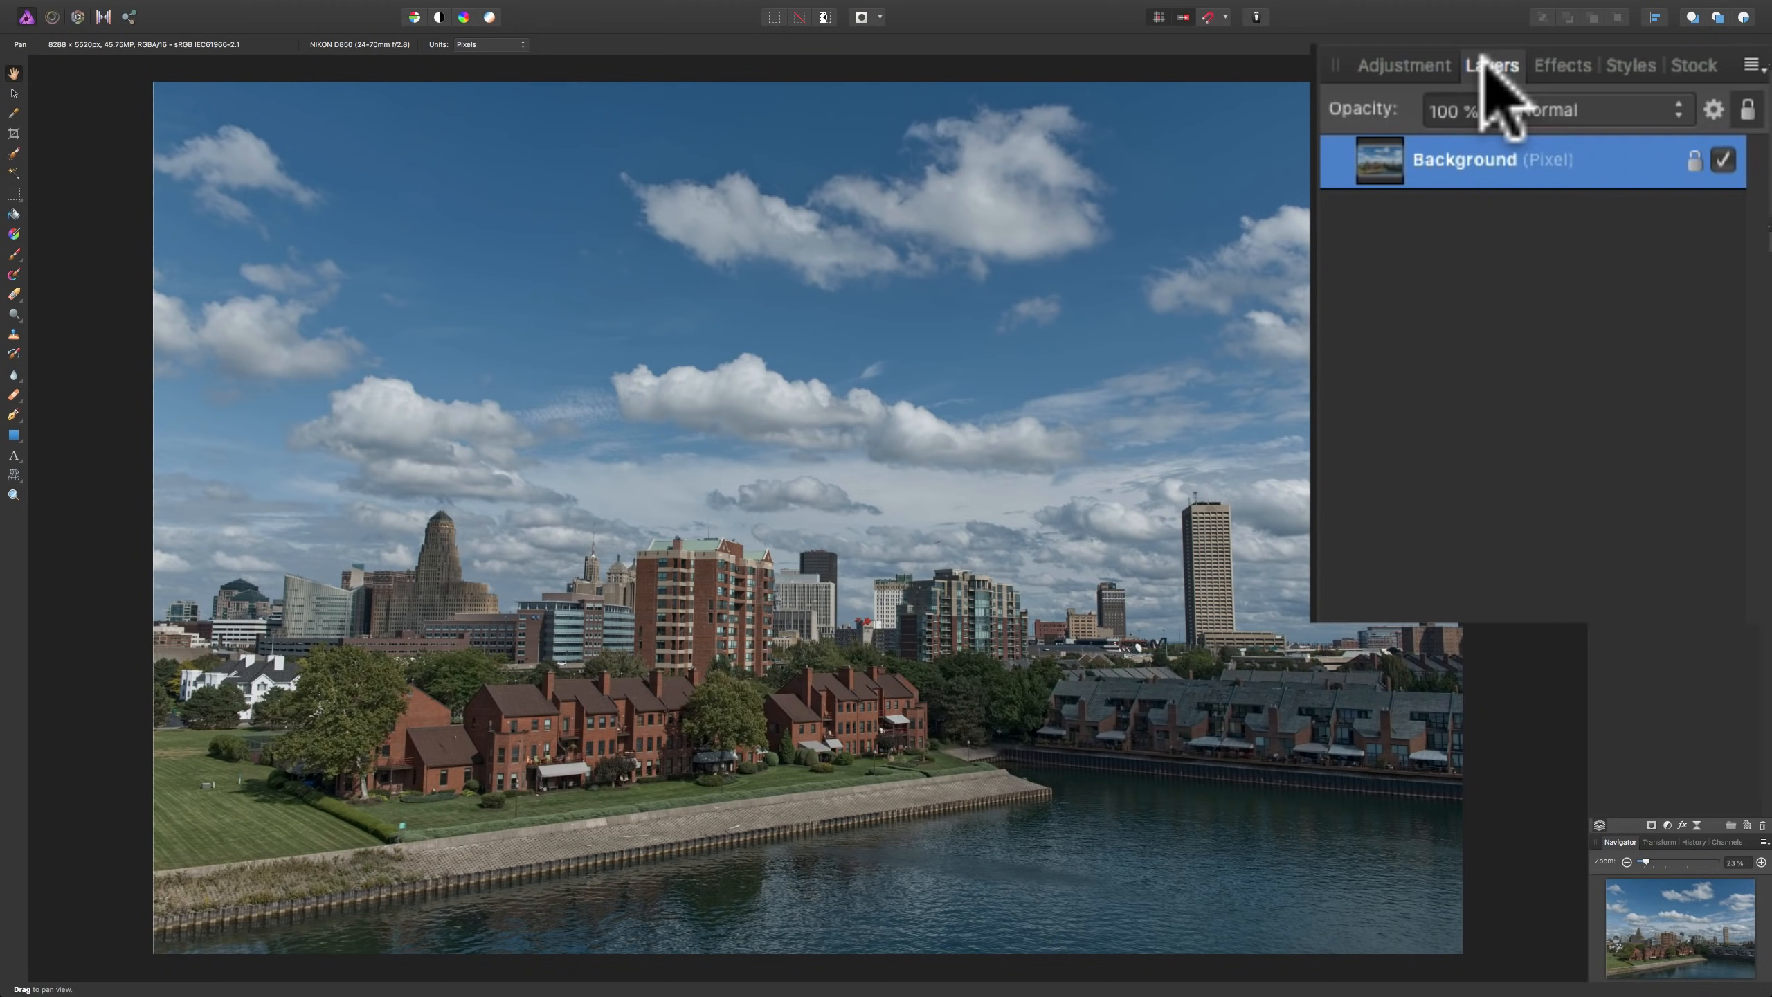
- Add a Levels adjustment with Black Level 1%, White Level 83% and Gamma 1.034
click(1423, 63)
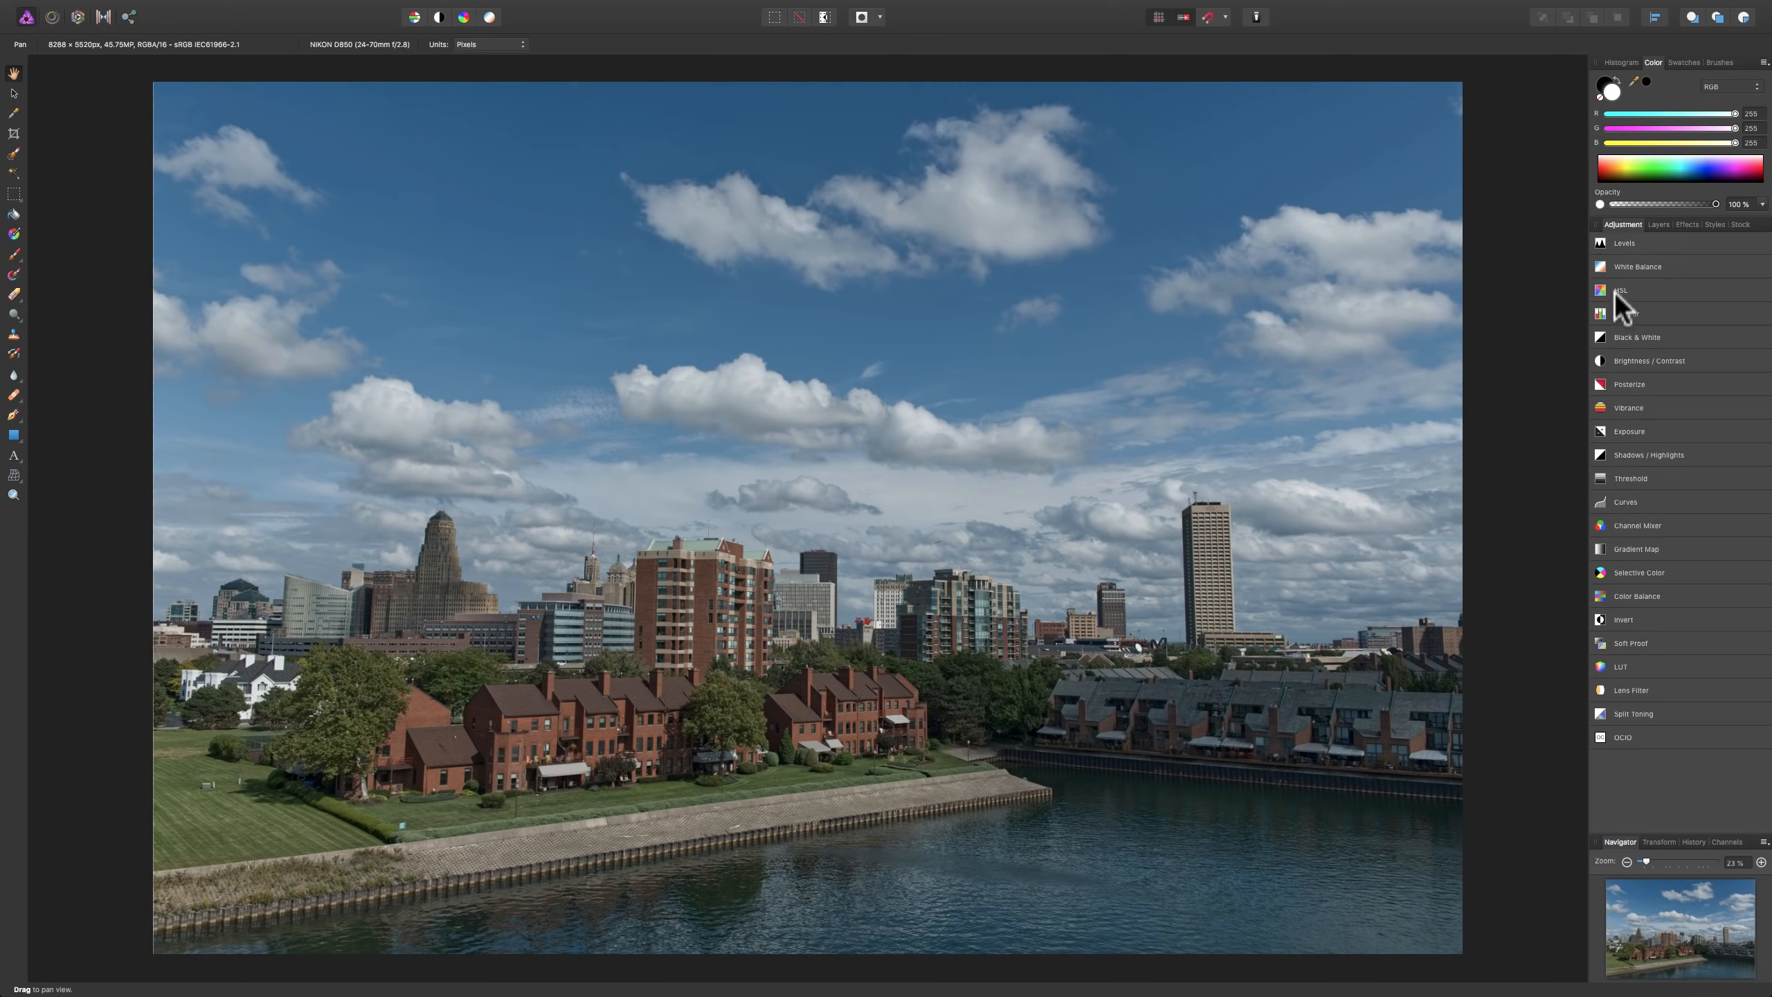
click(1622, 242)
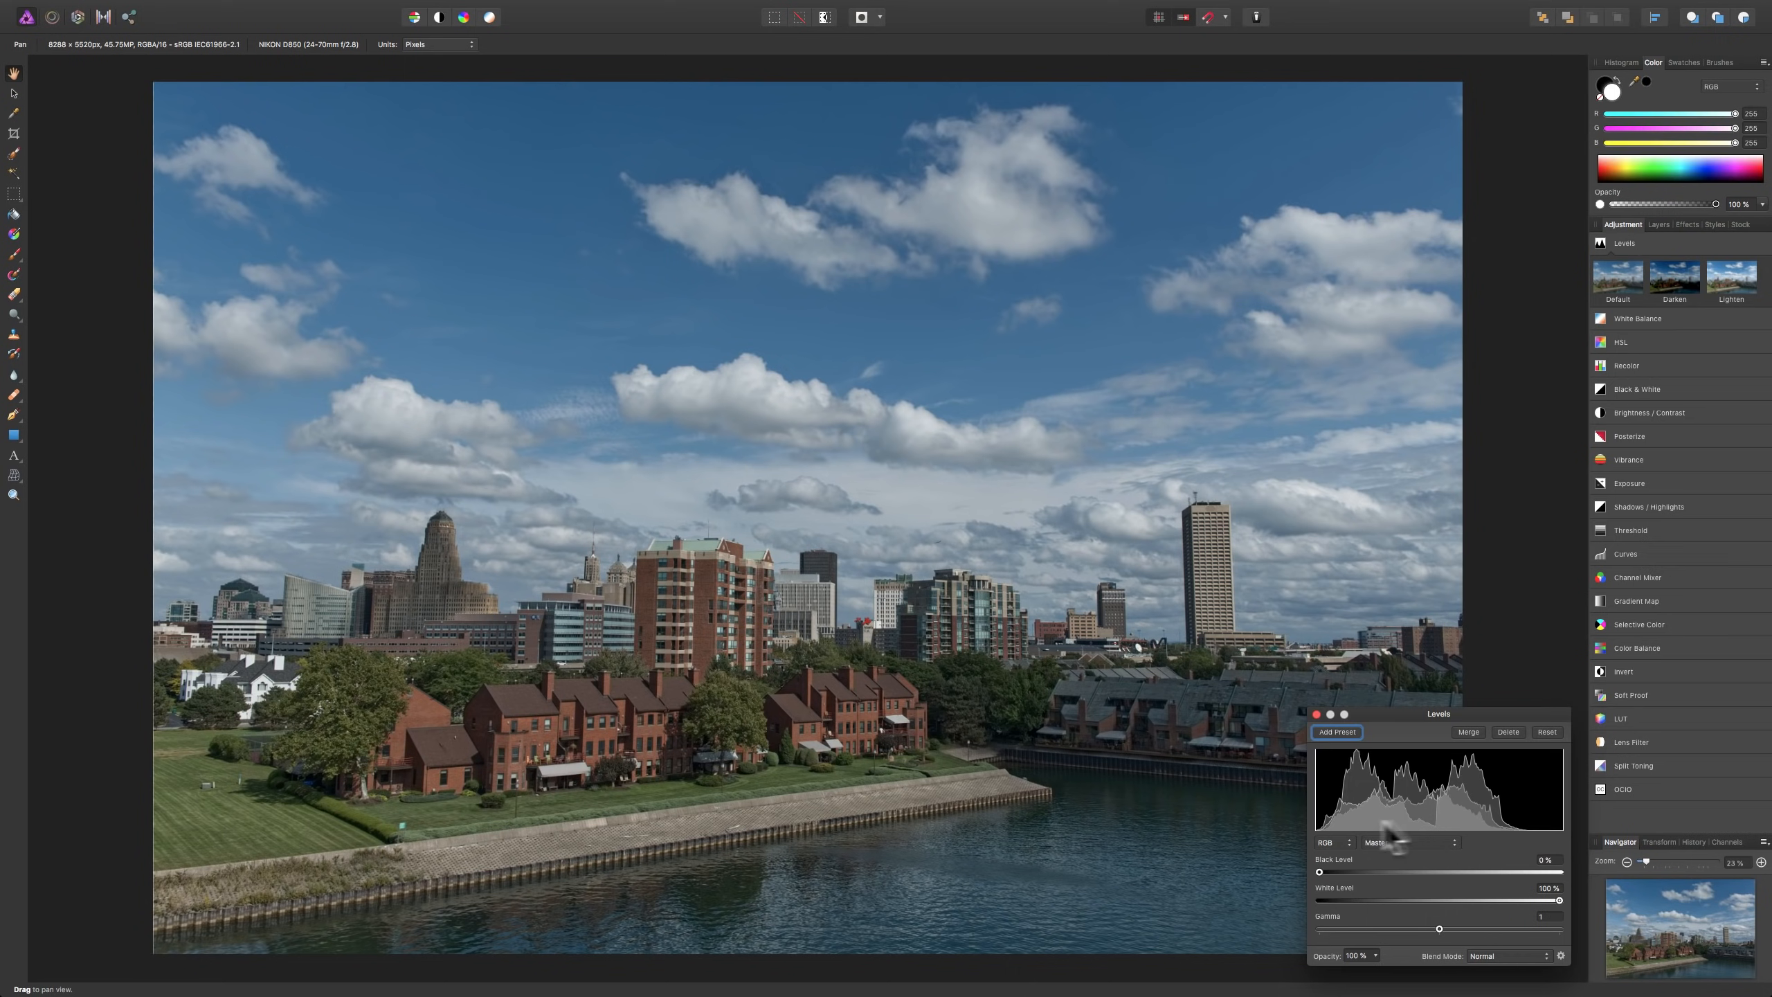
drag(1418, 713, 961, 193)
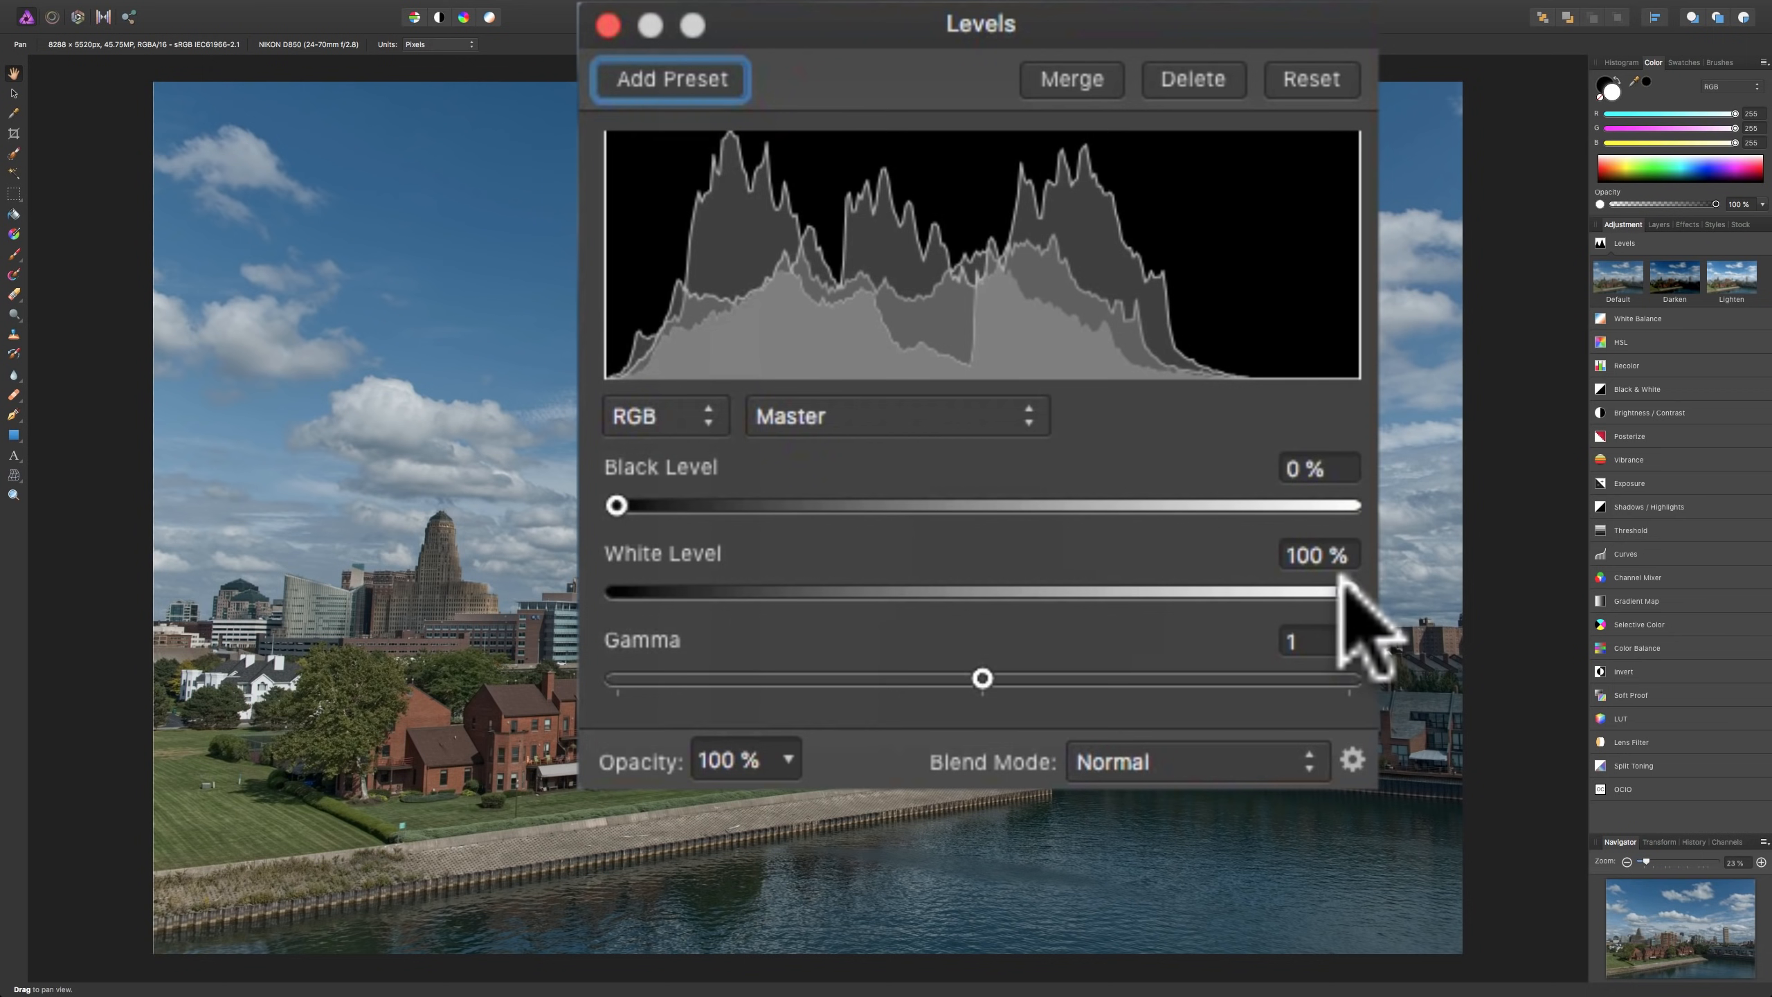
drag(1344, 578, 1229, 578)
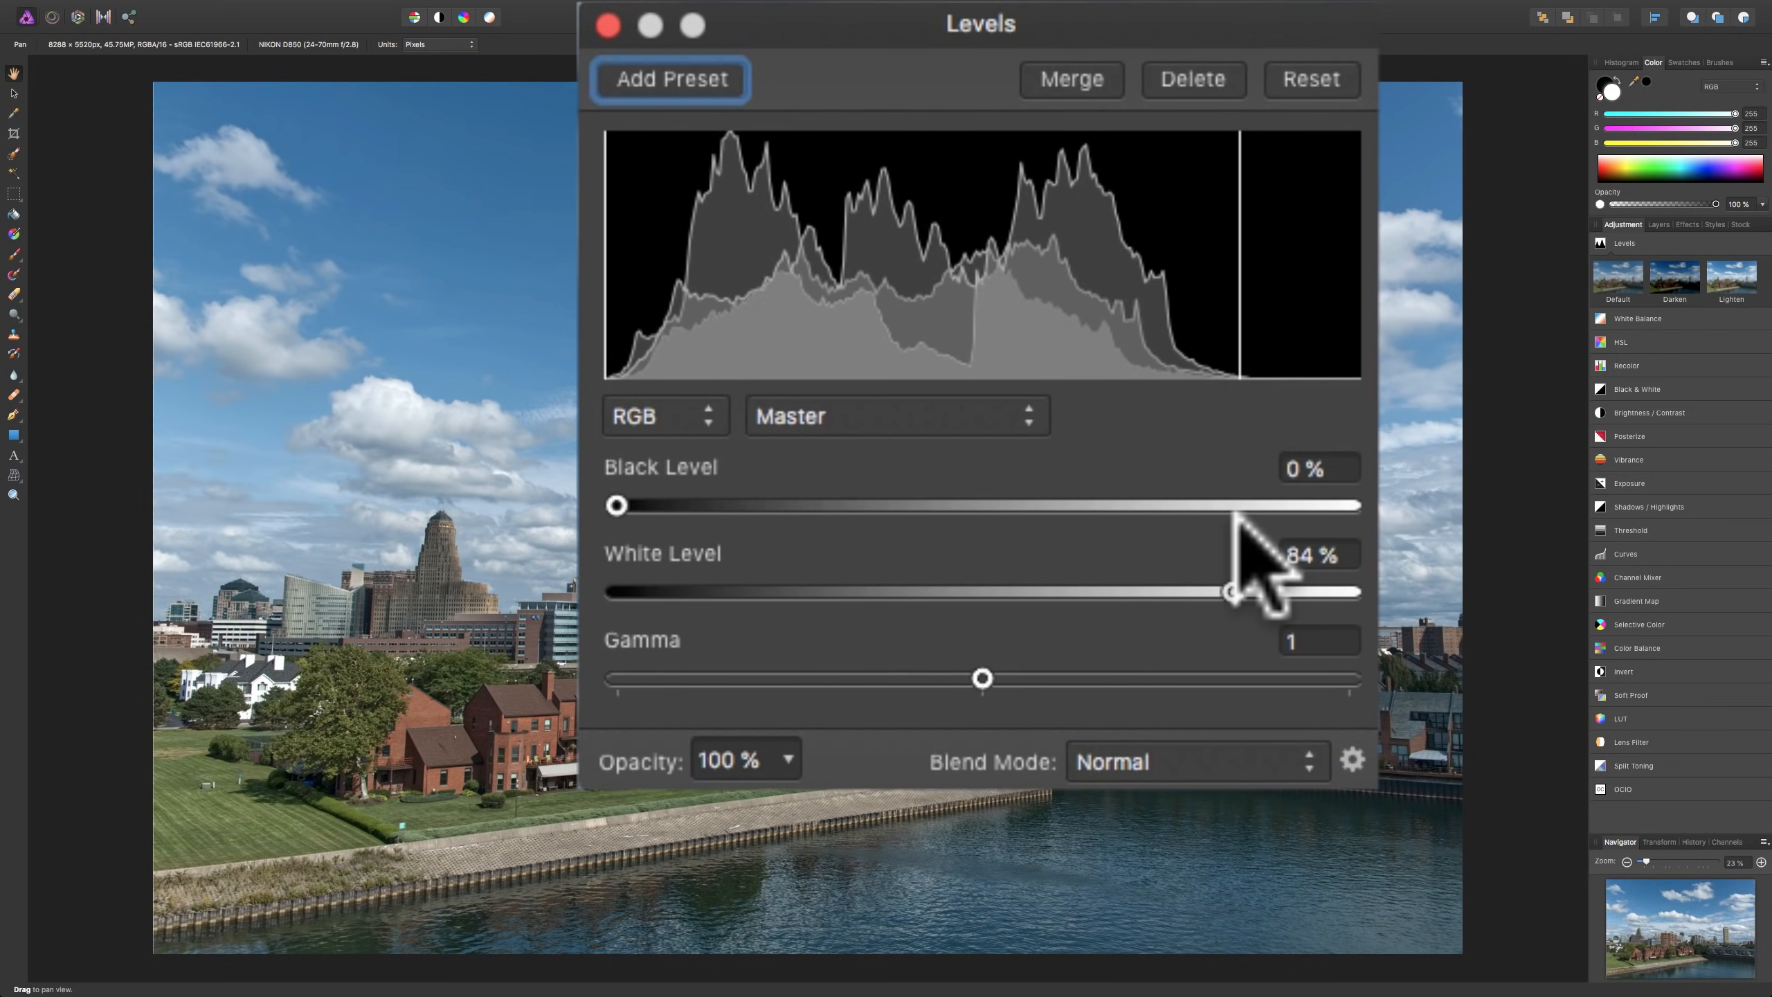
drag(1229, 585, 1300, 587)
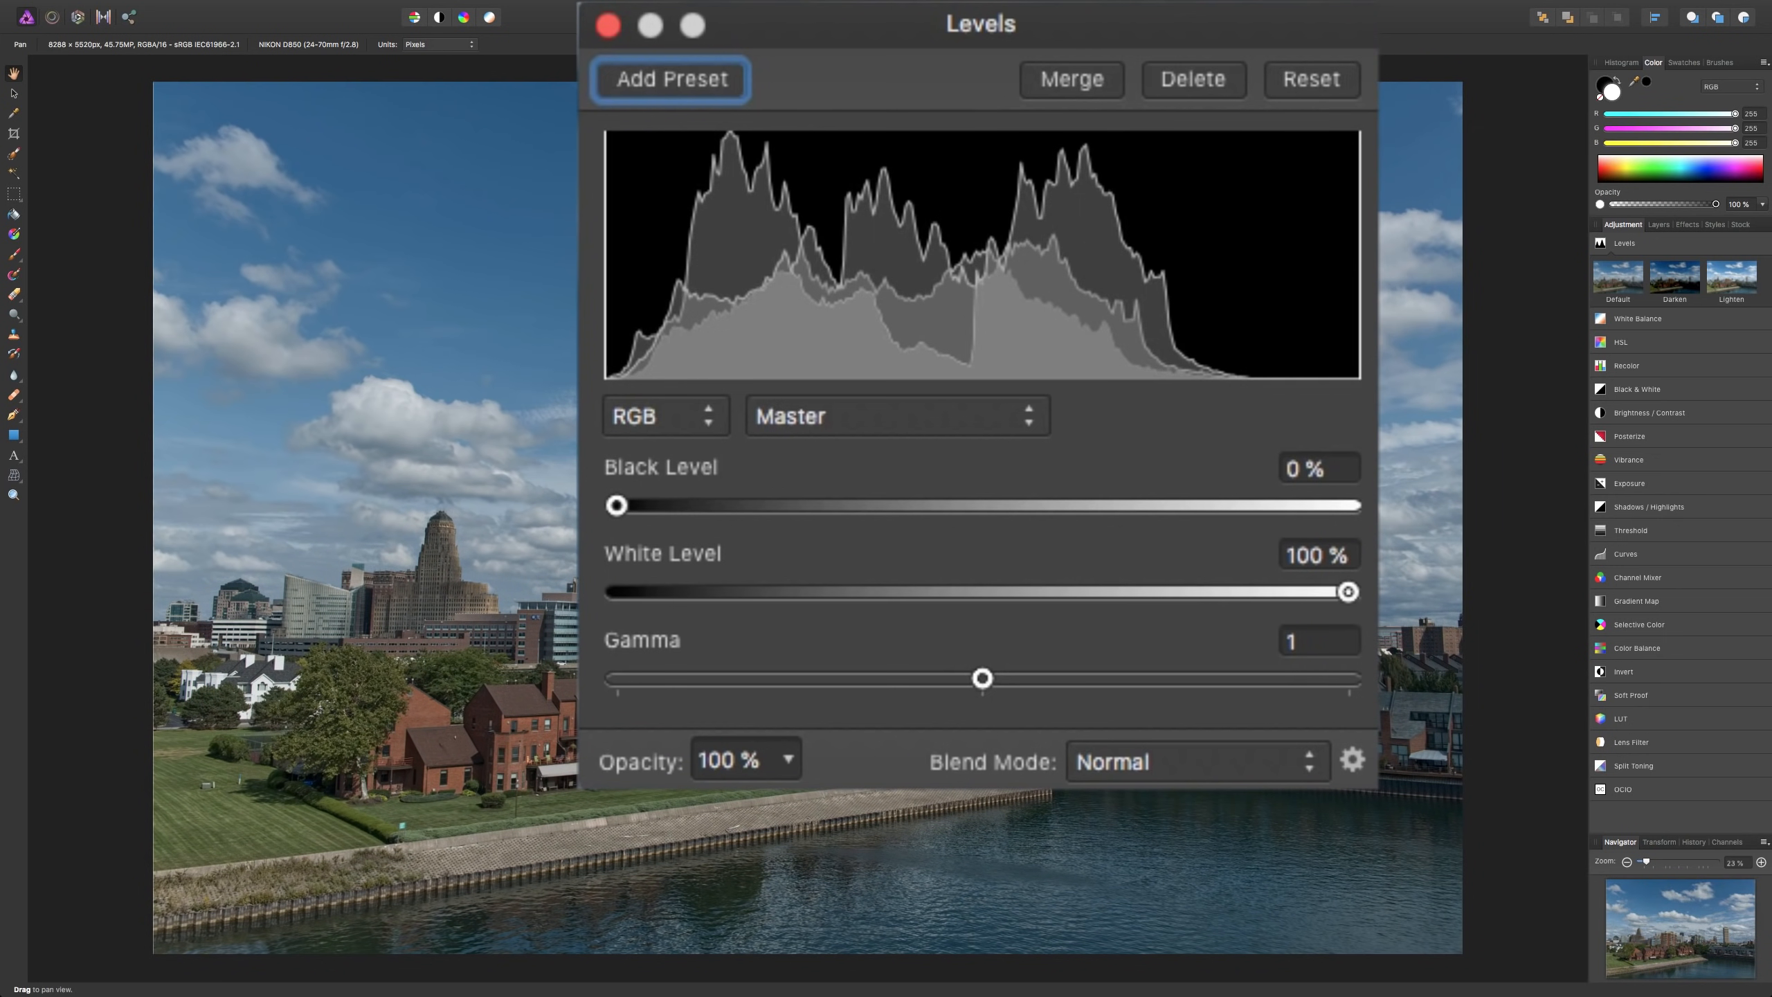
drag(1352, 592, 1228, 590)
drag(611, 499, 622, 505)
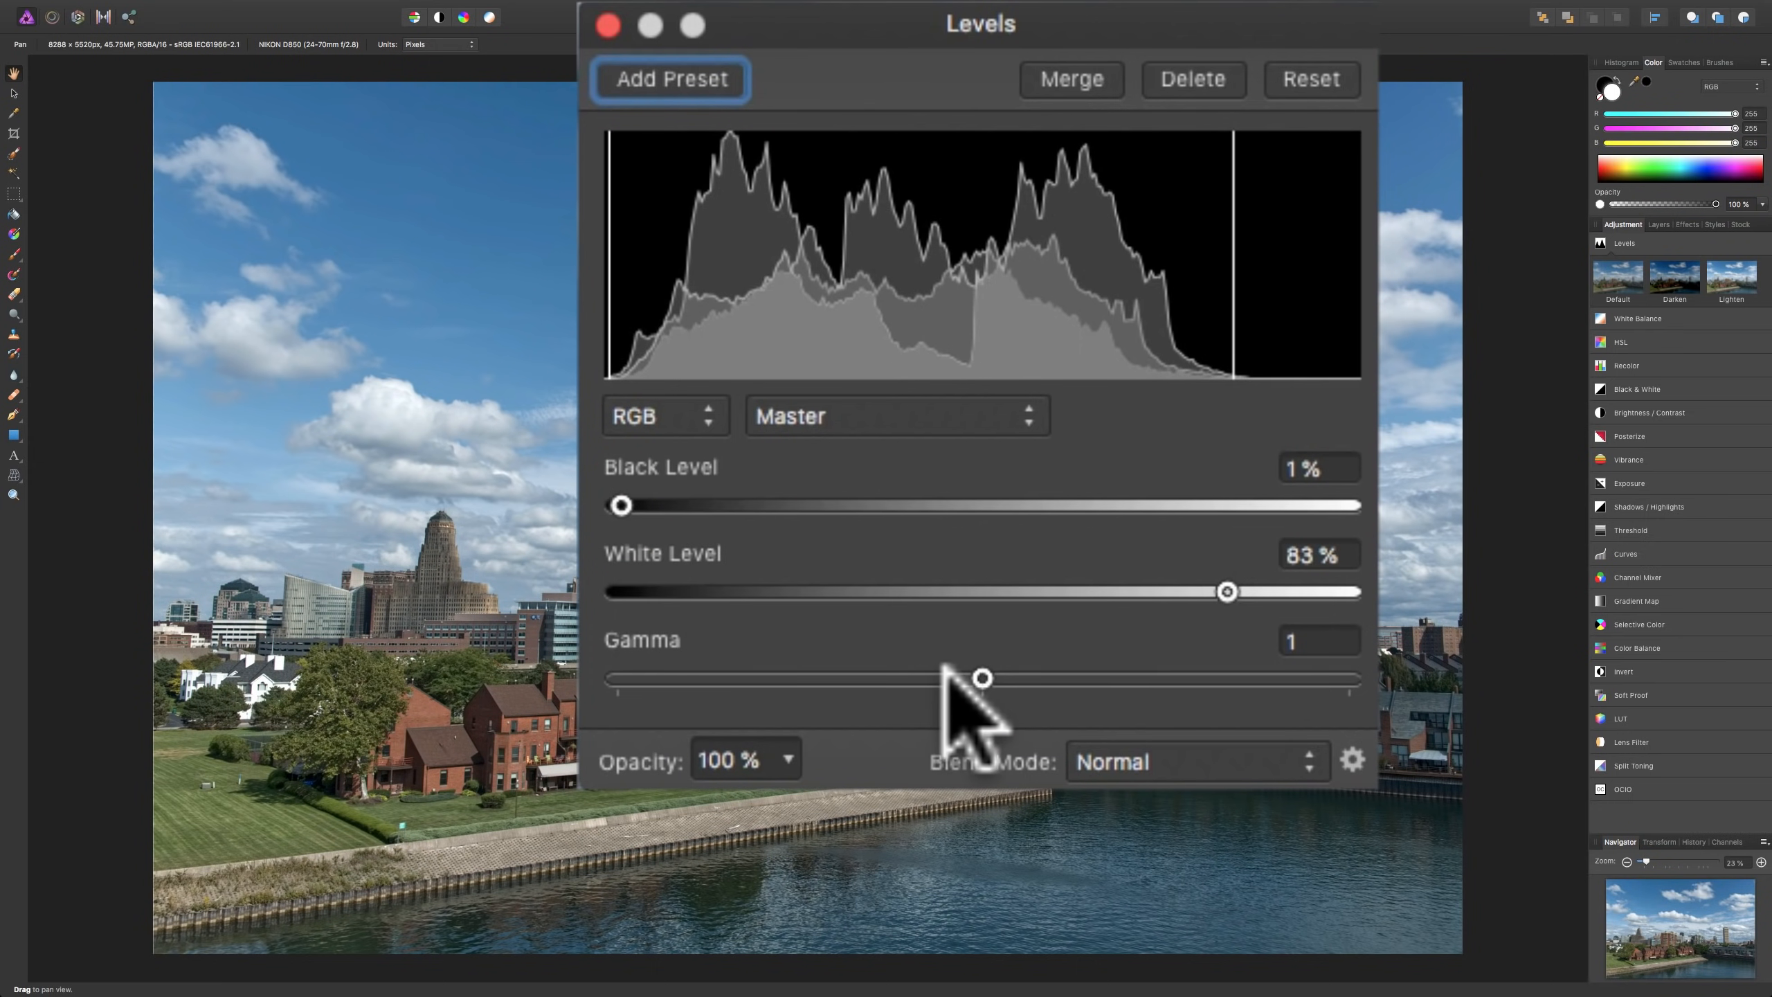
mouse_move(979, 659)
mouse_down()
mouse_move(947, 660)
mouse_move(991, 671)
mouse_up()
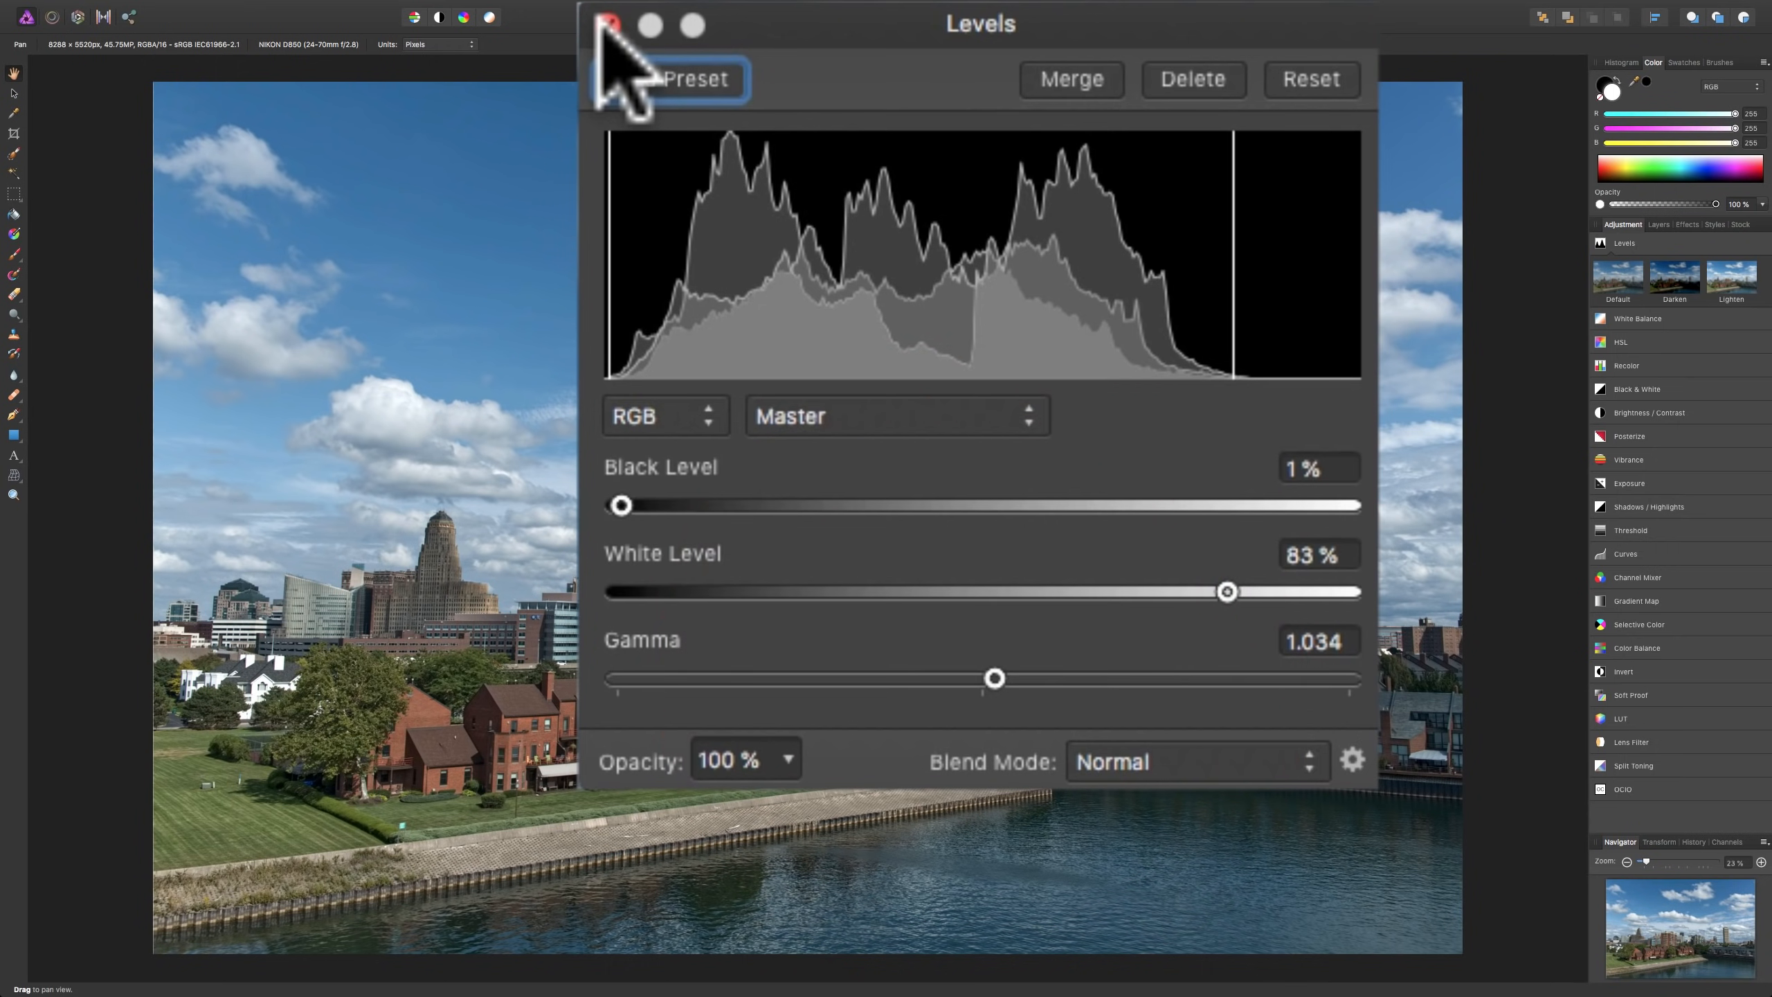
click(607, 25)
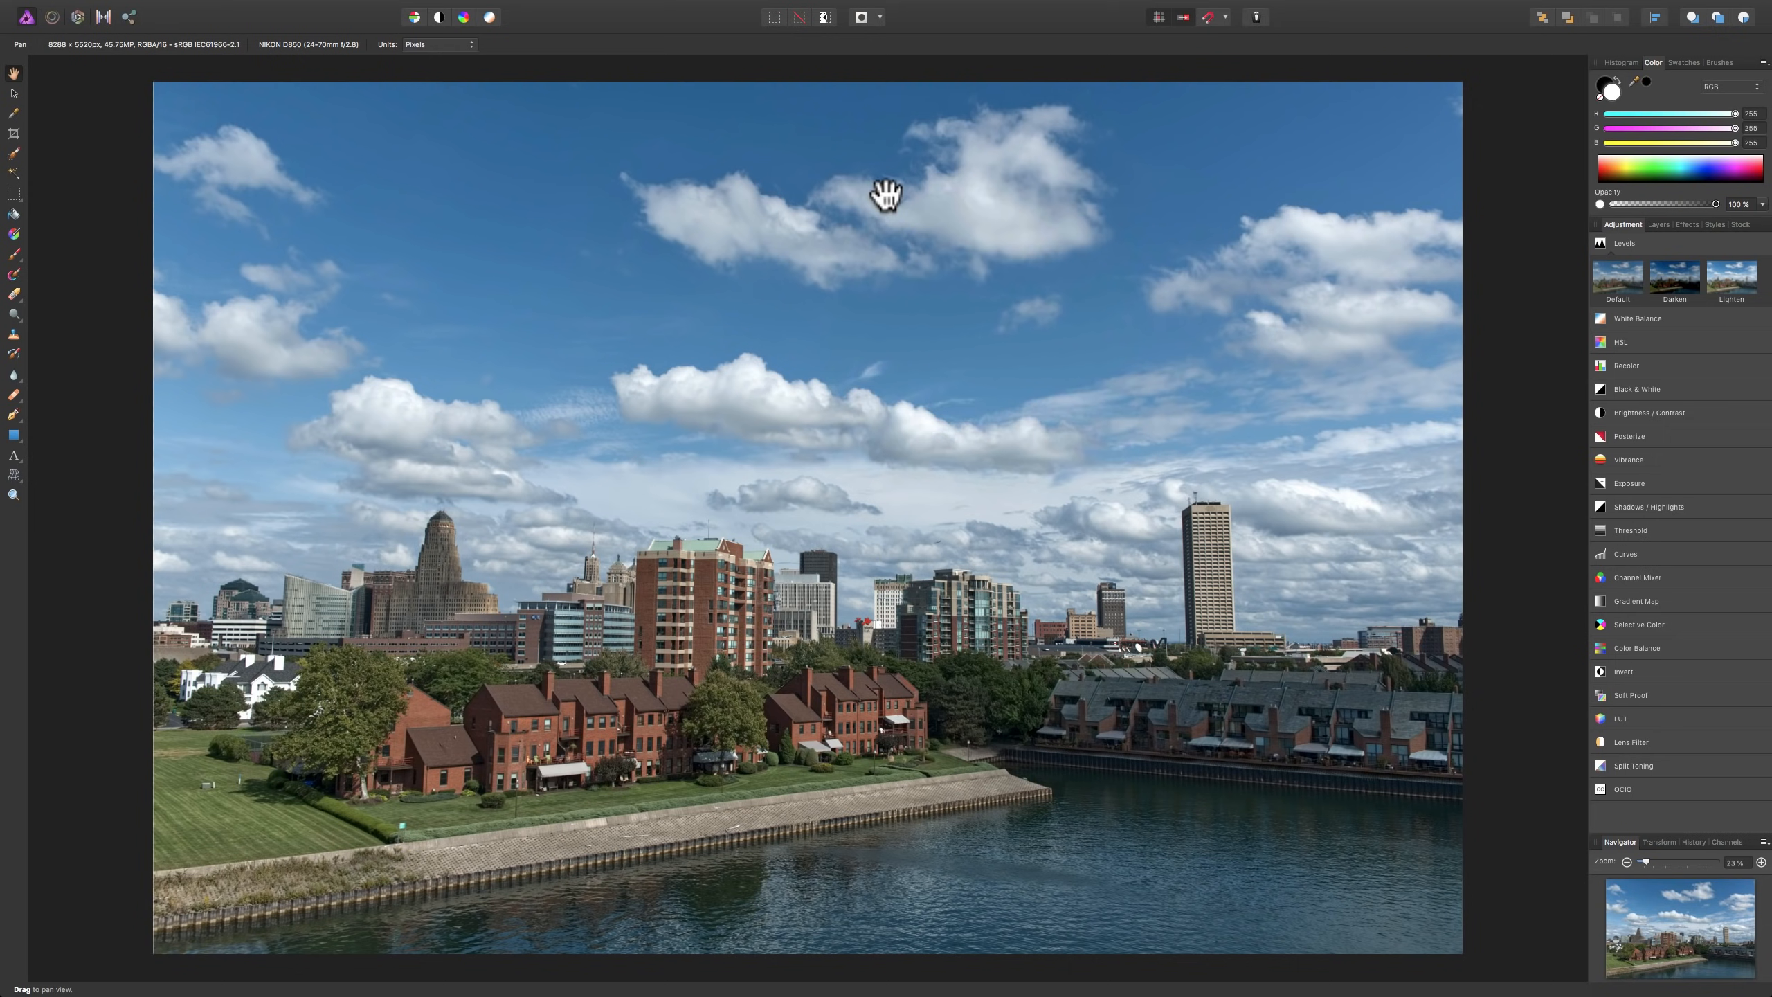
- Add a White Balance adjustment with White Balance 11% and Tint 3%, and check the layer stack
click(1625, 319)
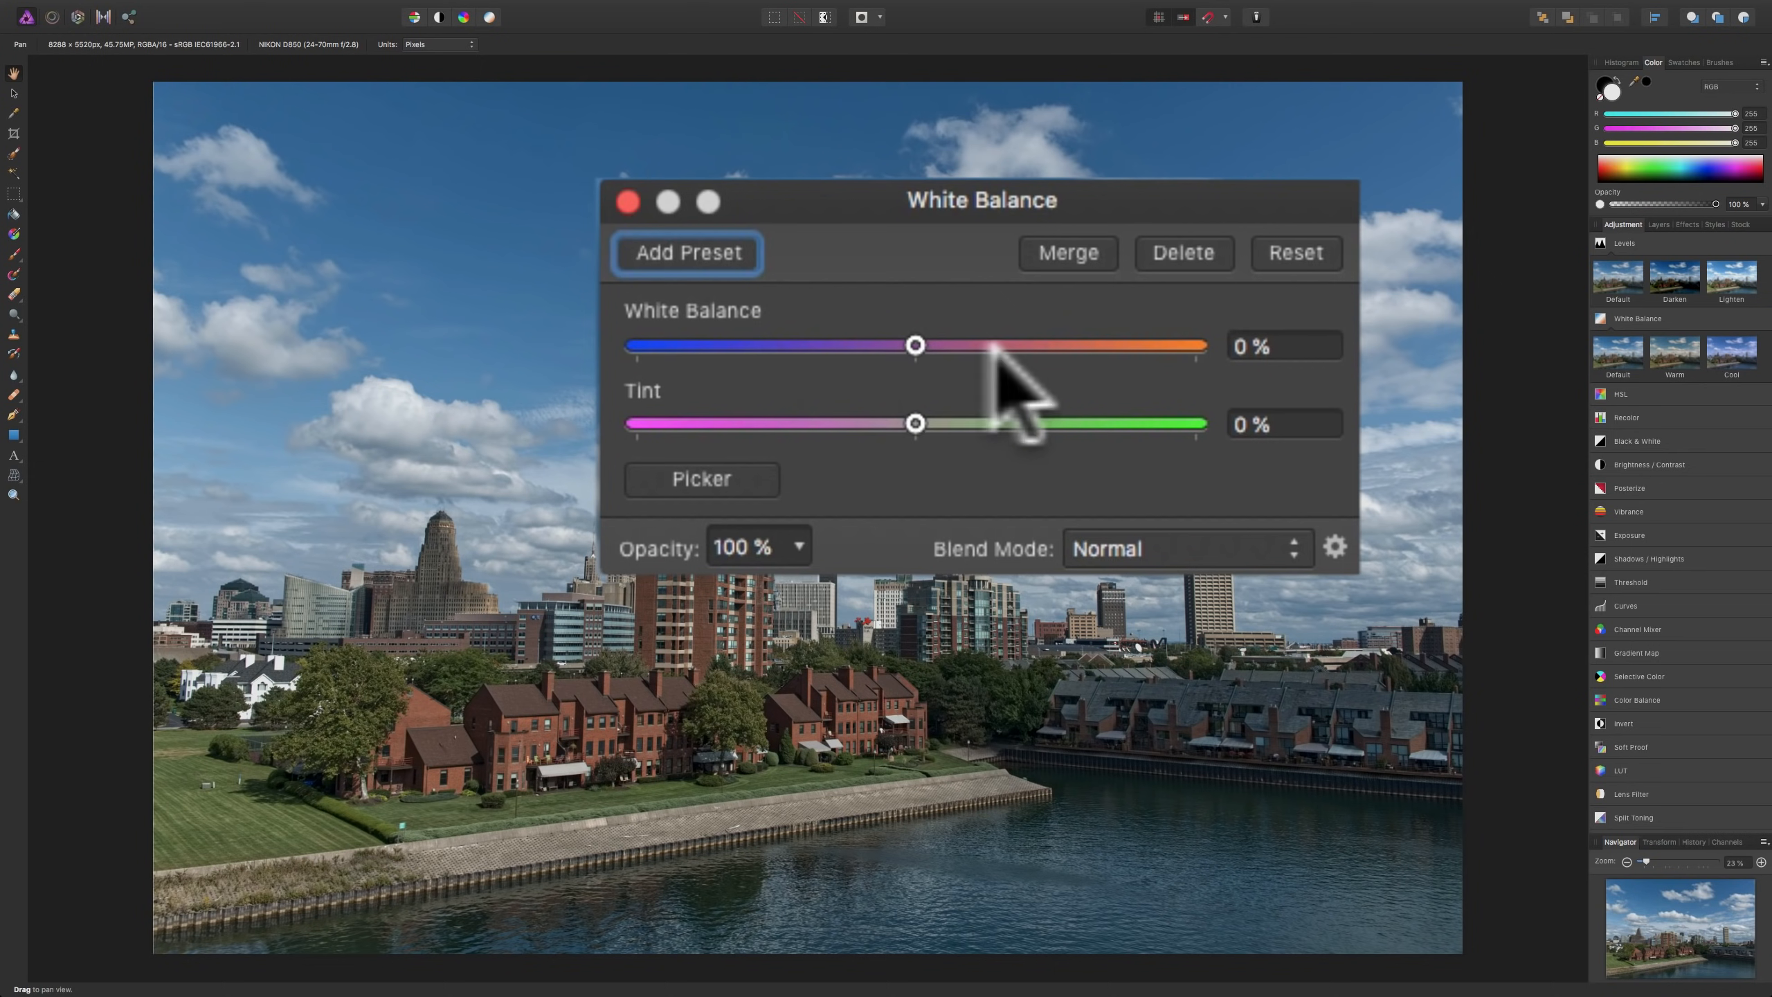
drag(917, 344, 946, 342)
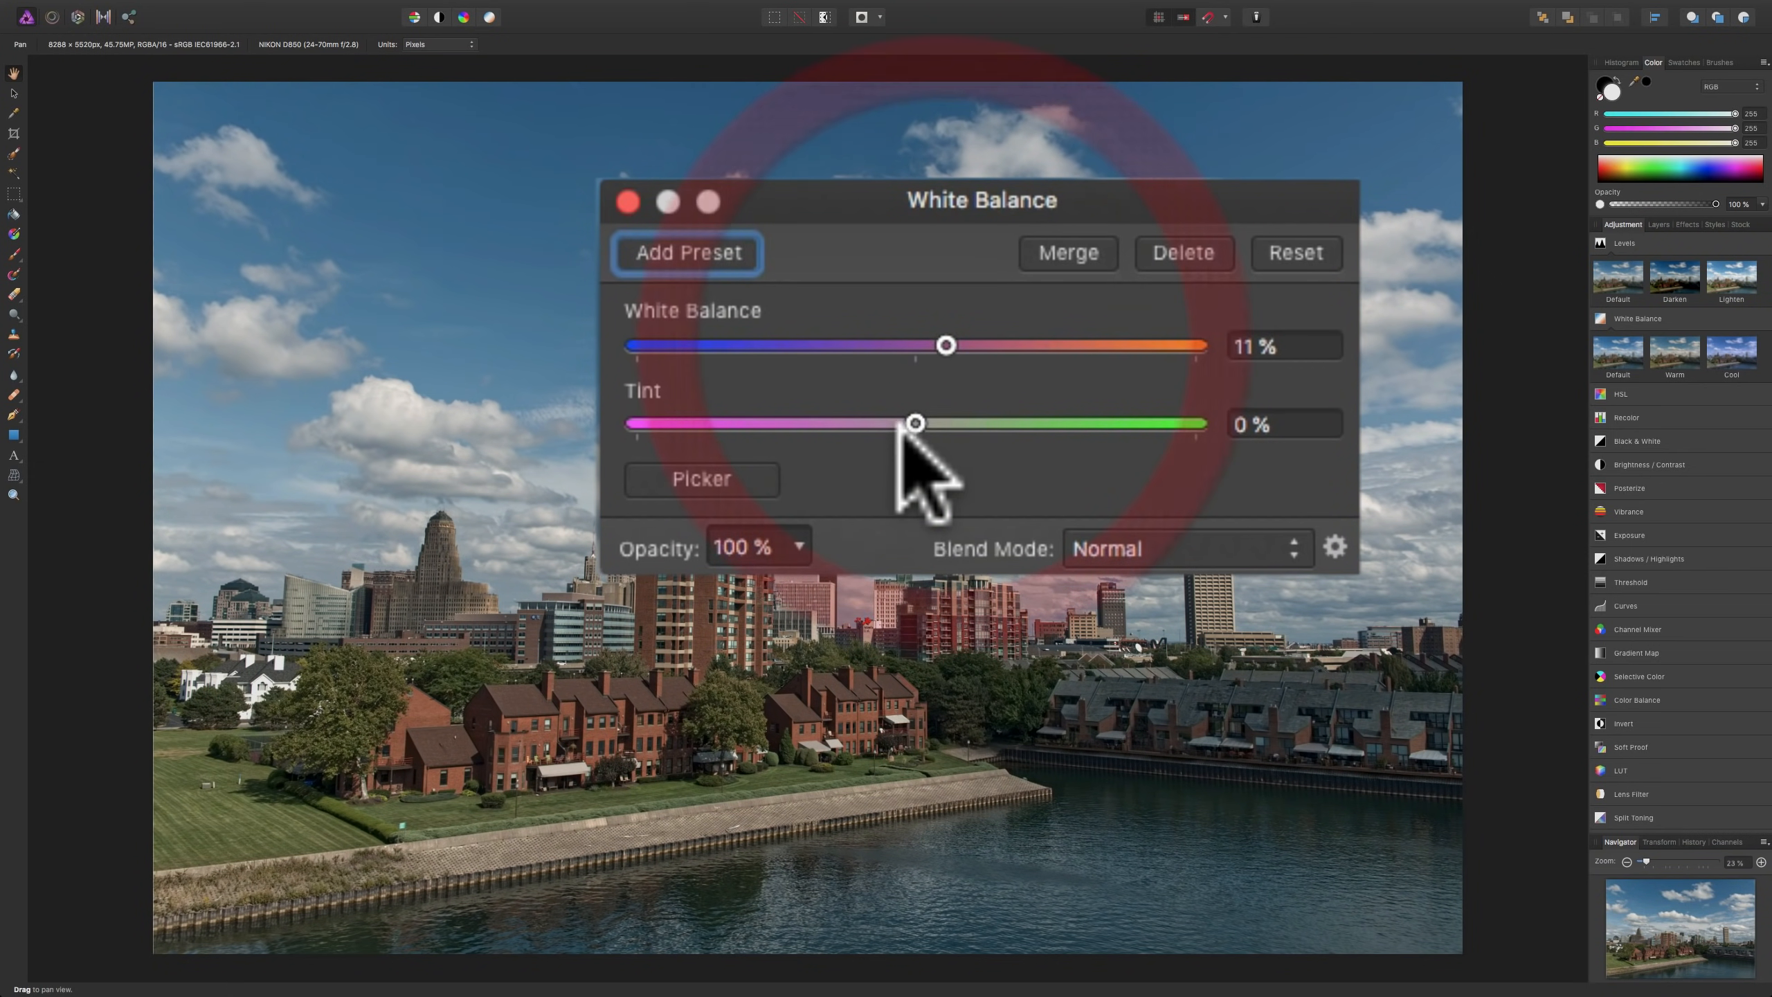
drag(914, 423, 919, 423)
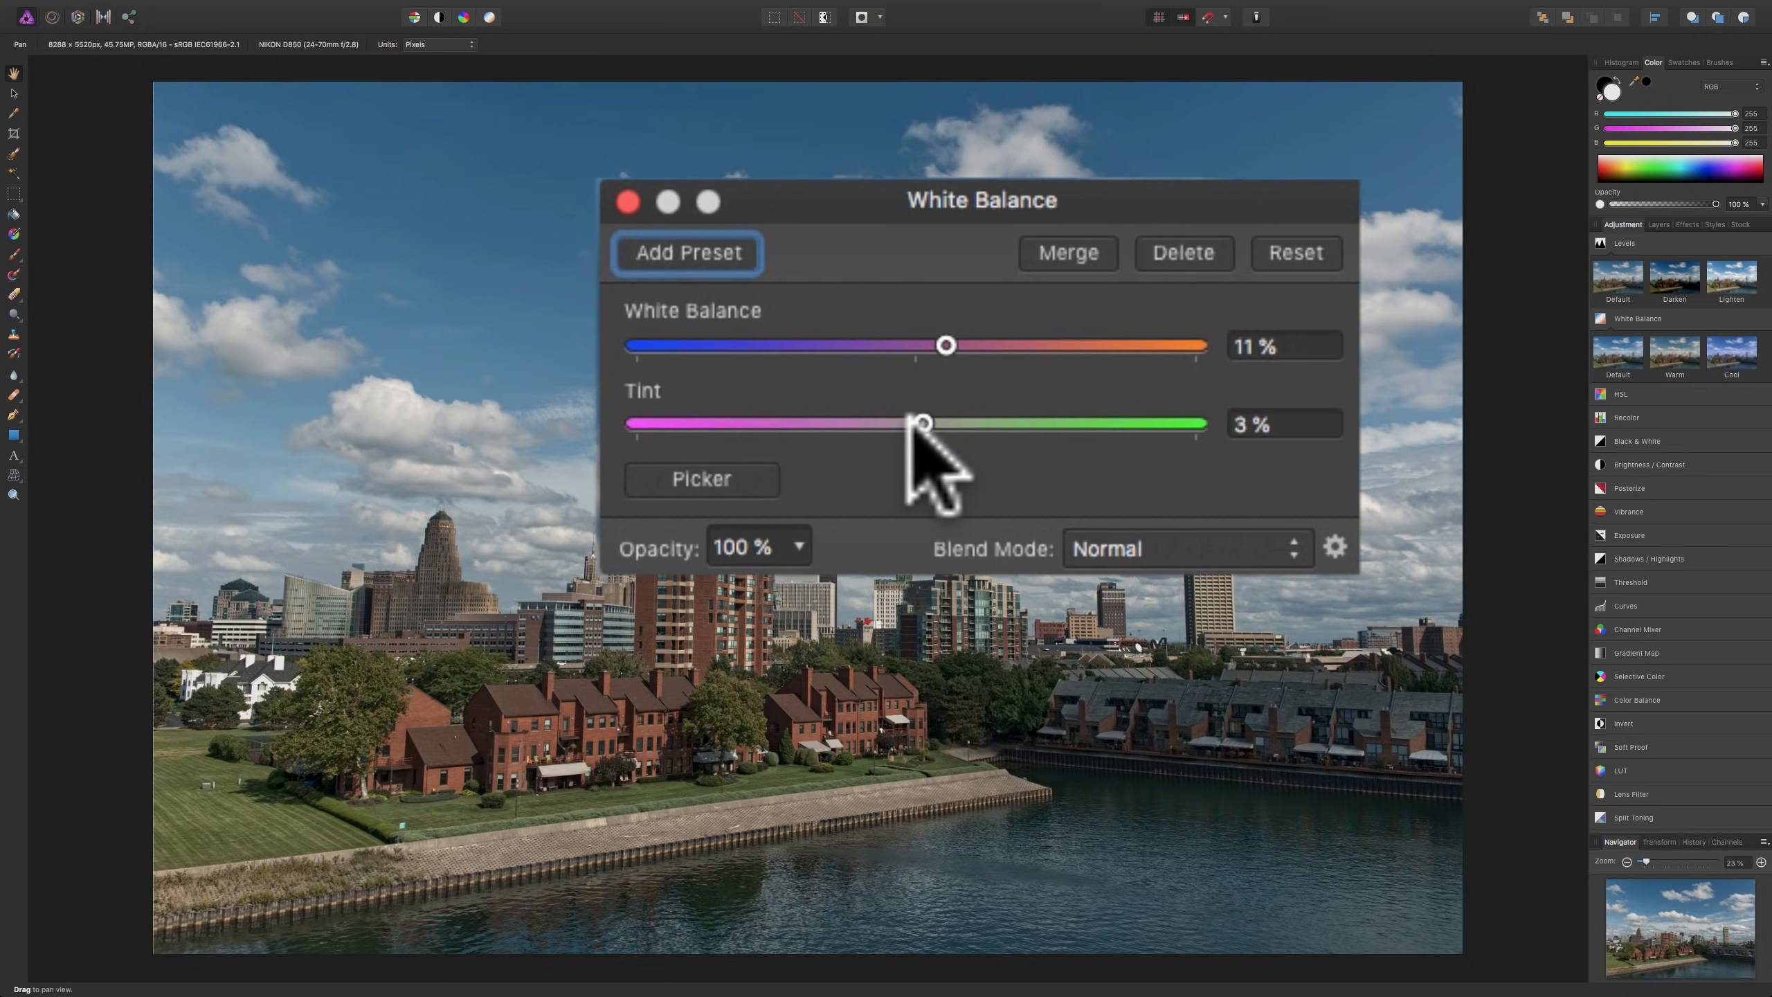
click(628, 202)
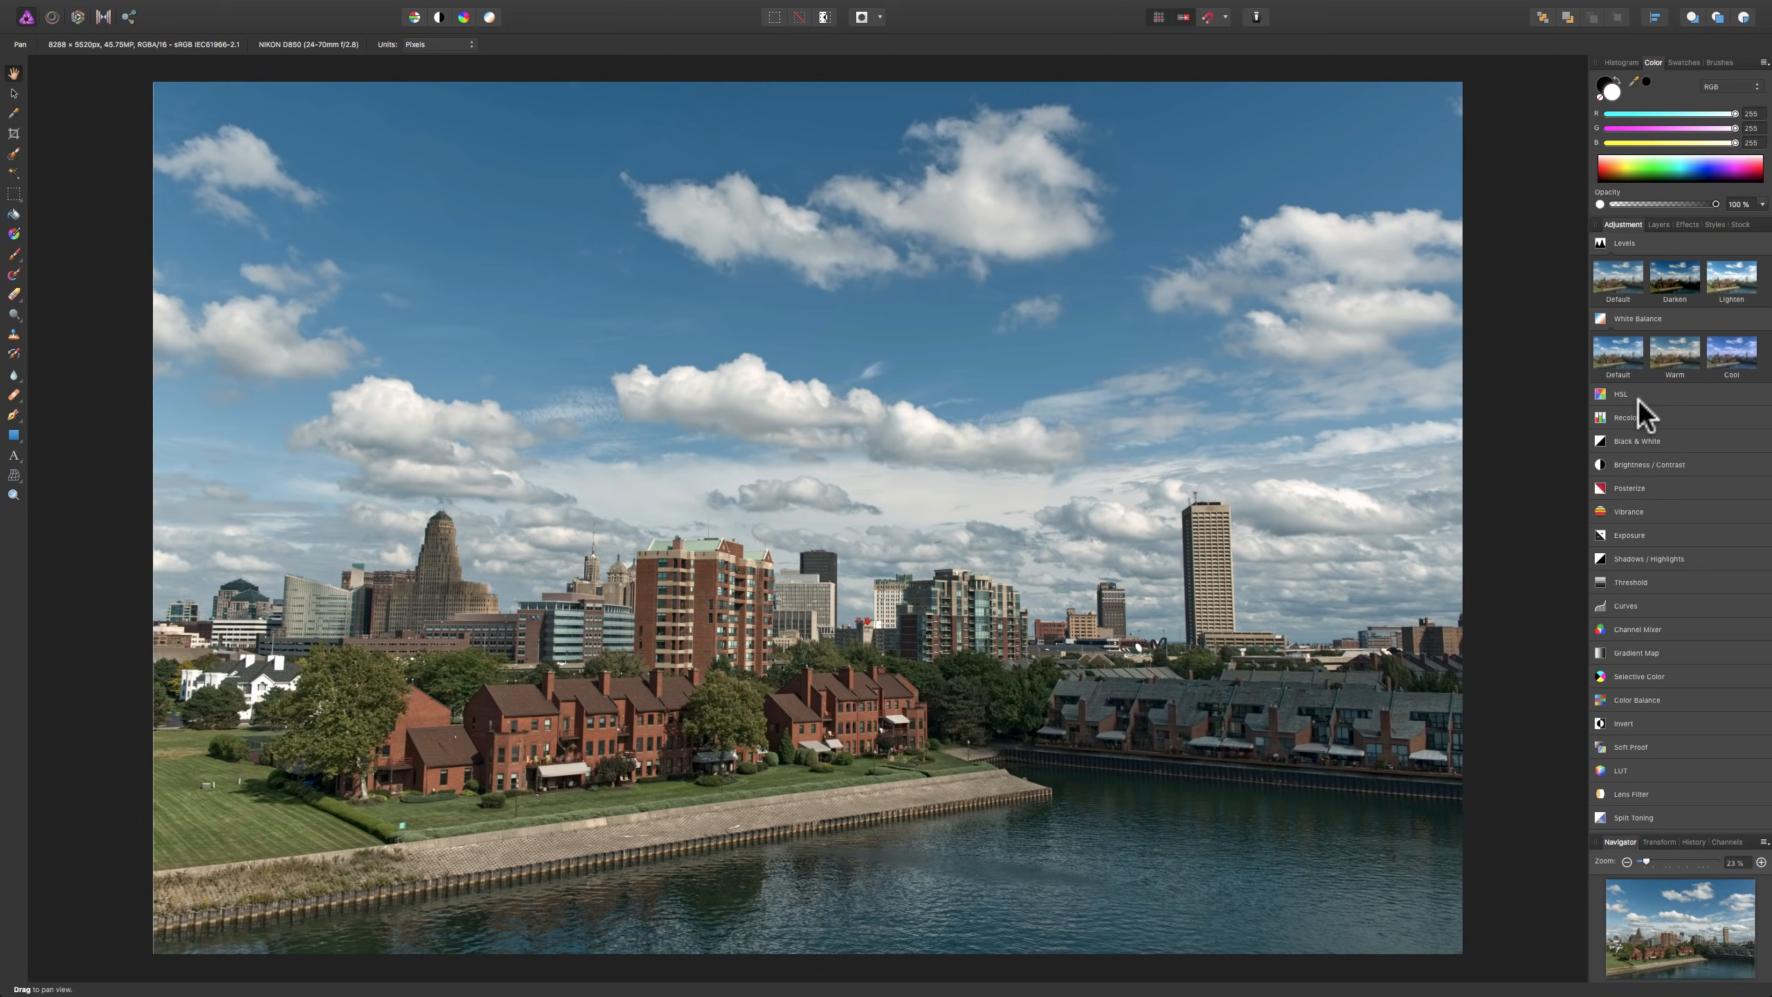
click(1658, 225)
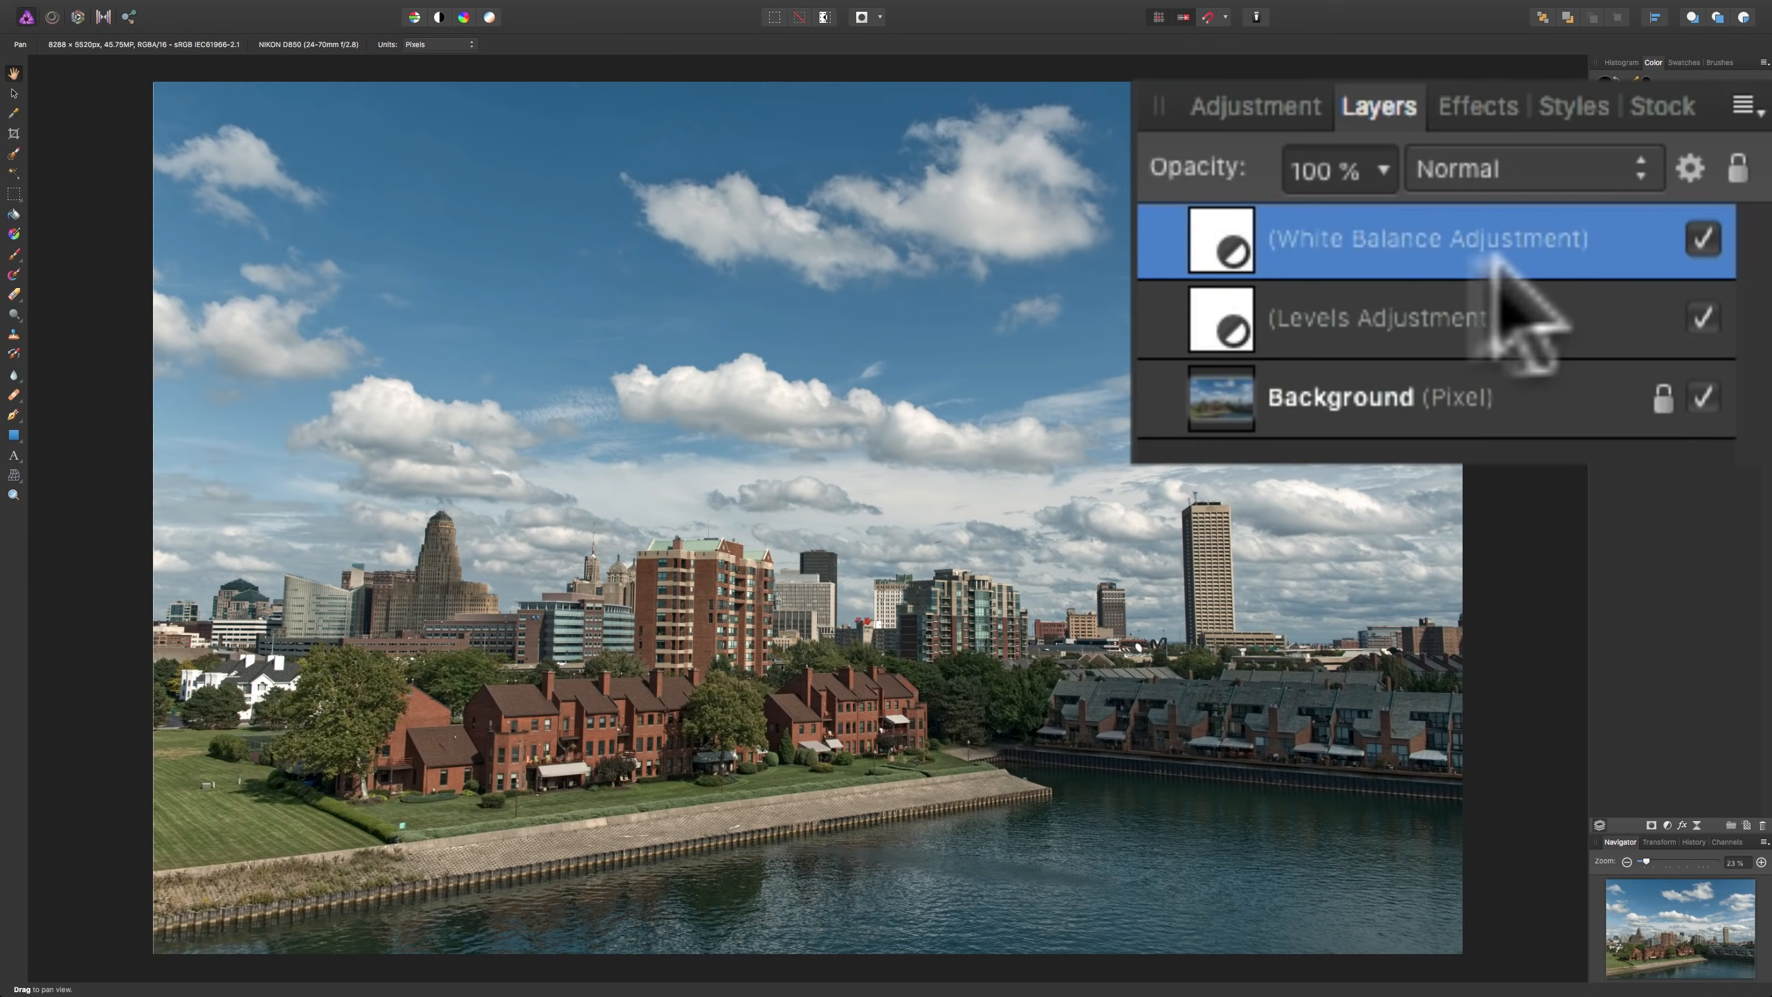
- Add a Brightness / Contrast adjustment with Brightness set to 41%
click(1622, 224)
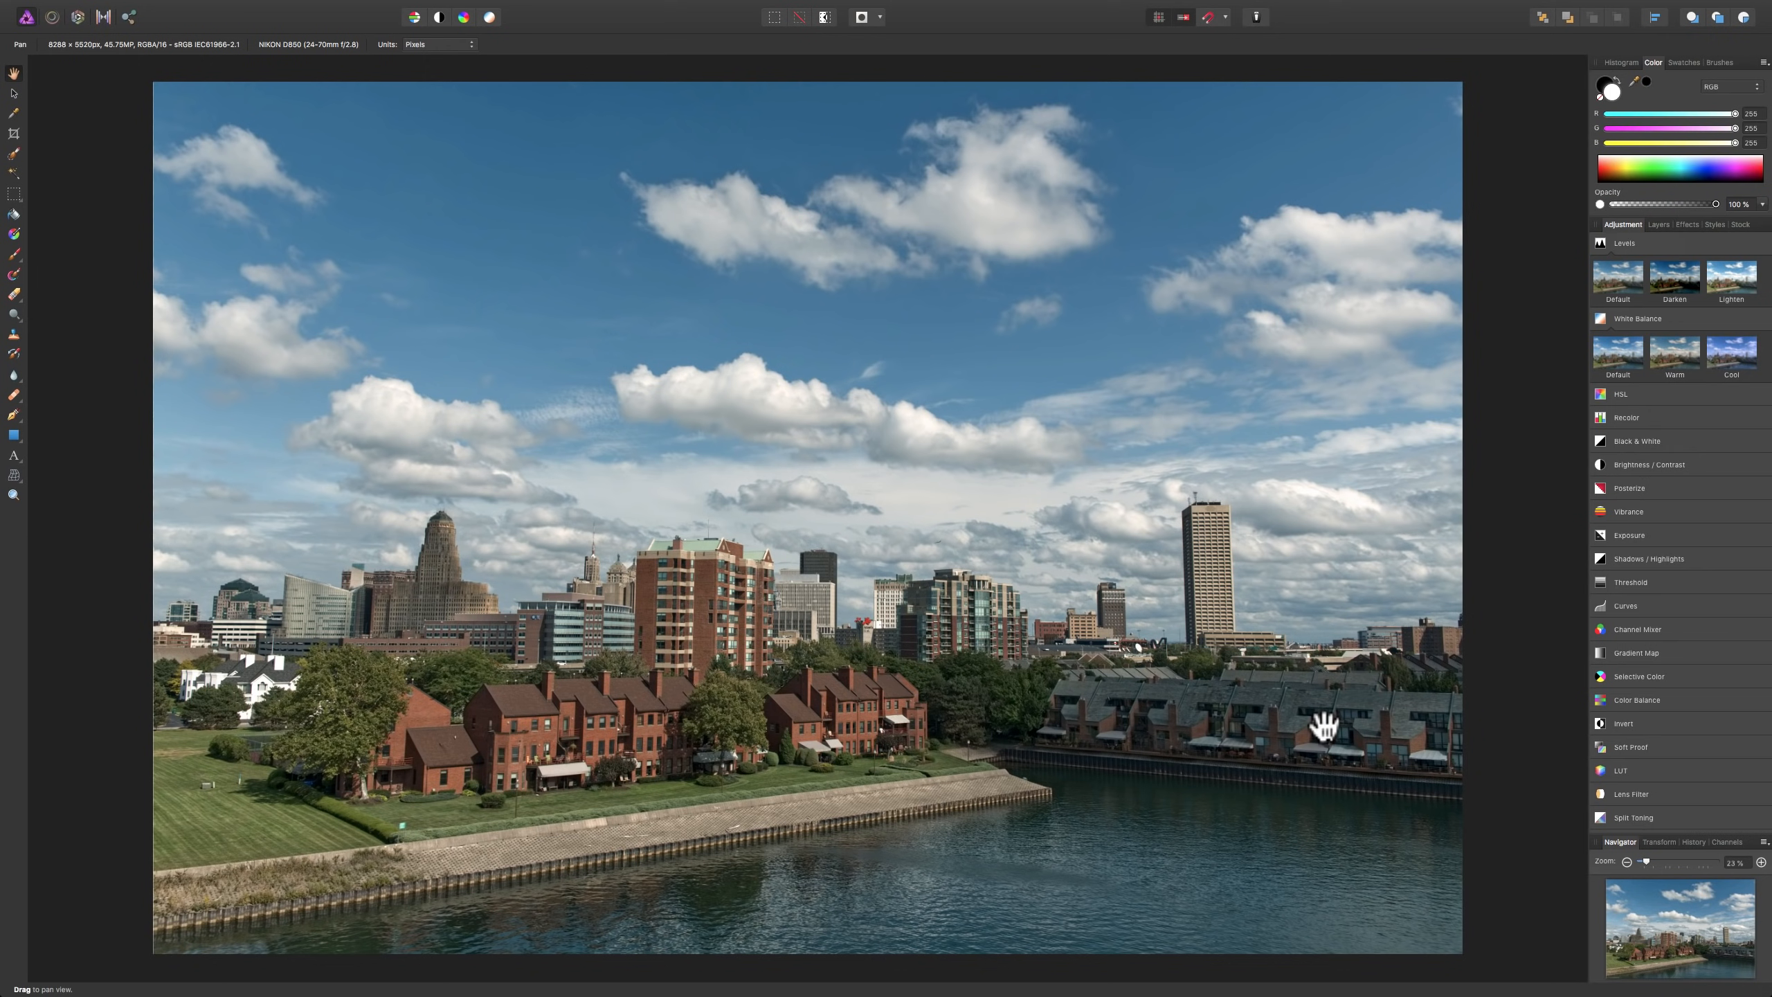
click(1620, 465)
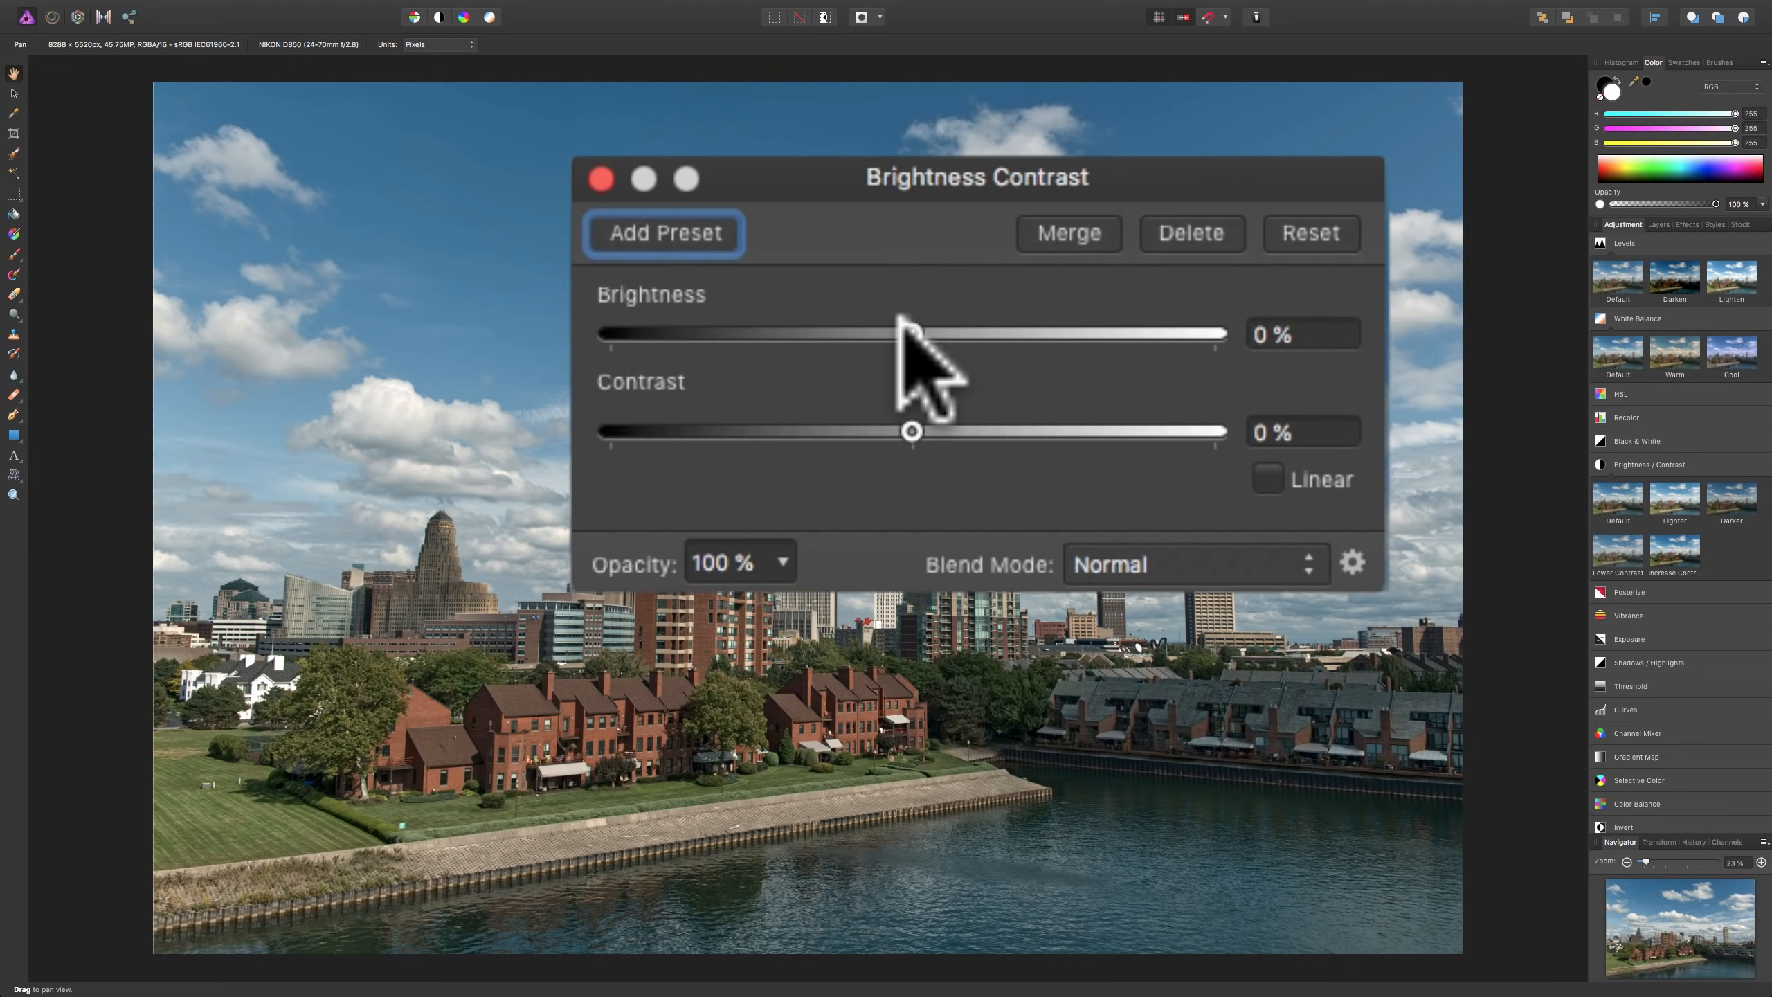
drag(900, 321, 998, 361)
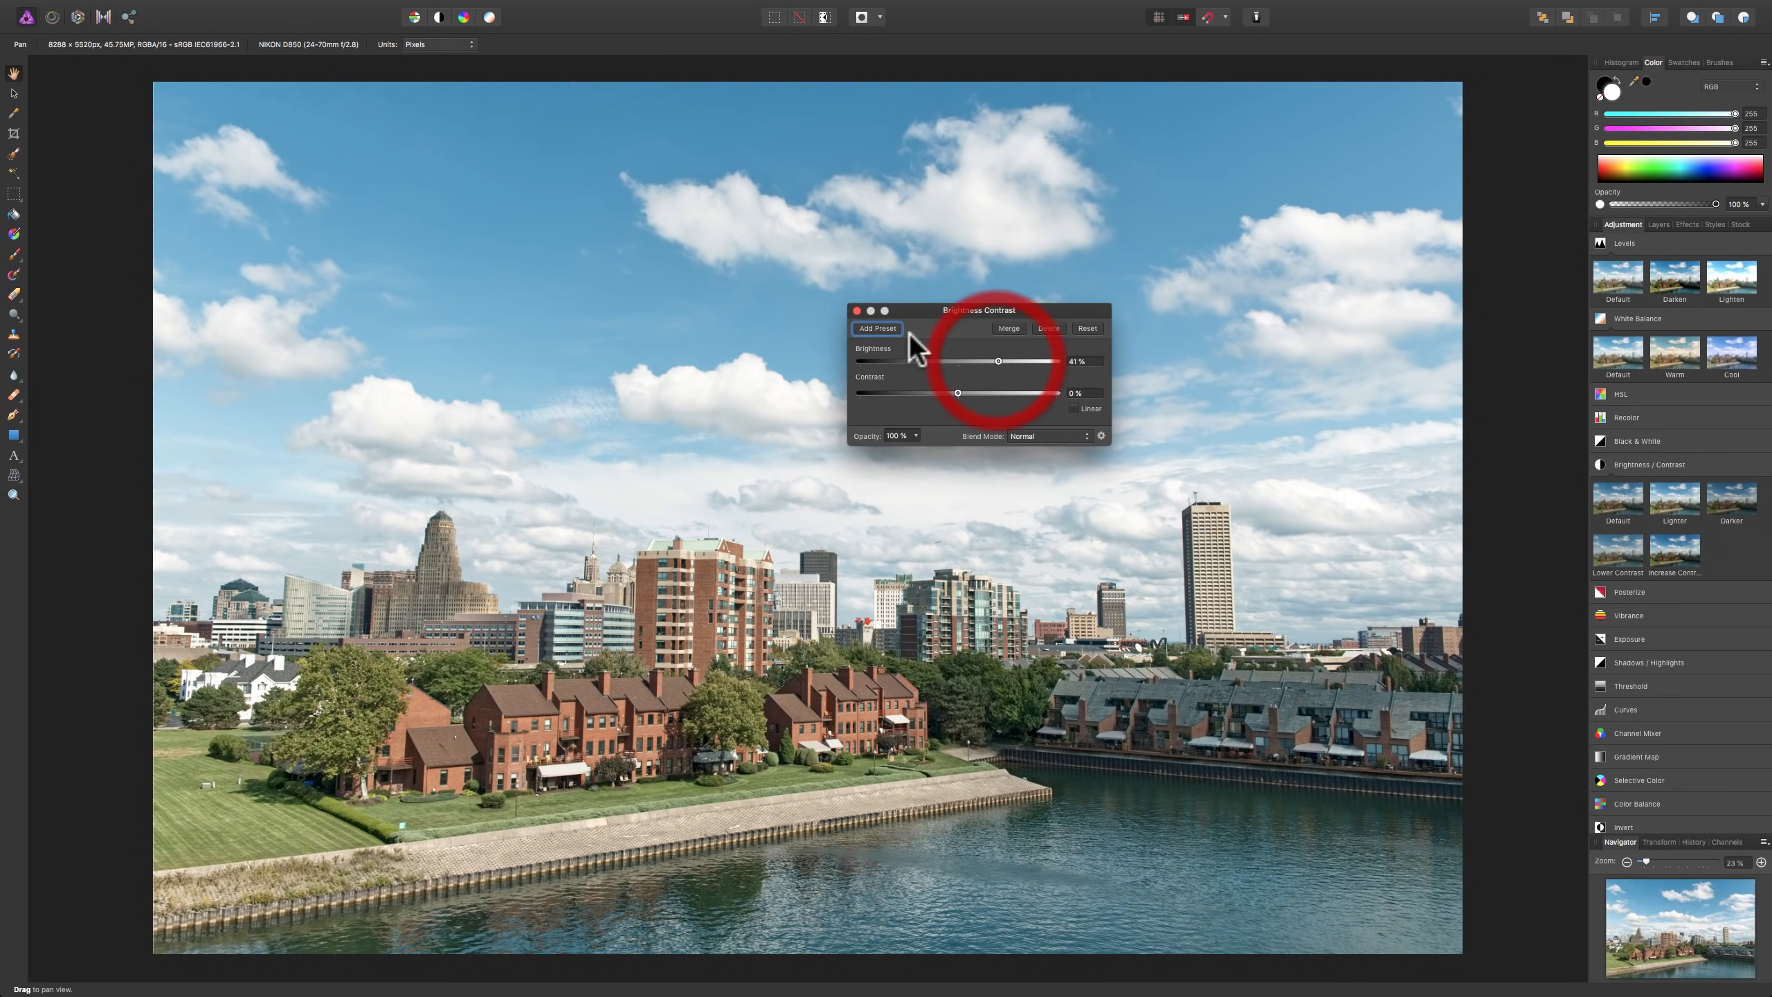
click(857, 311)
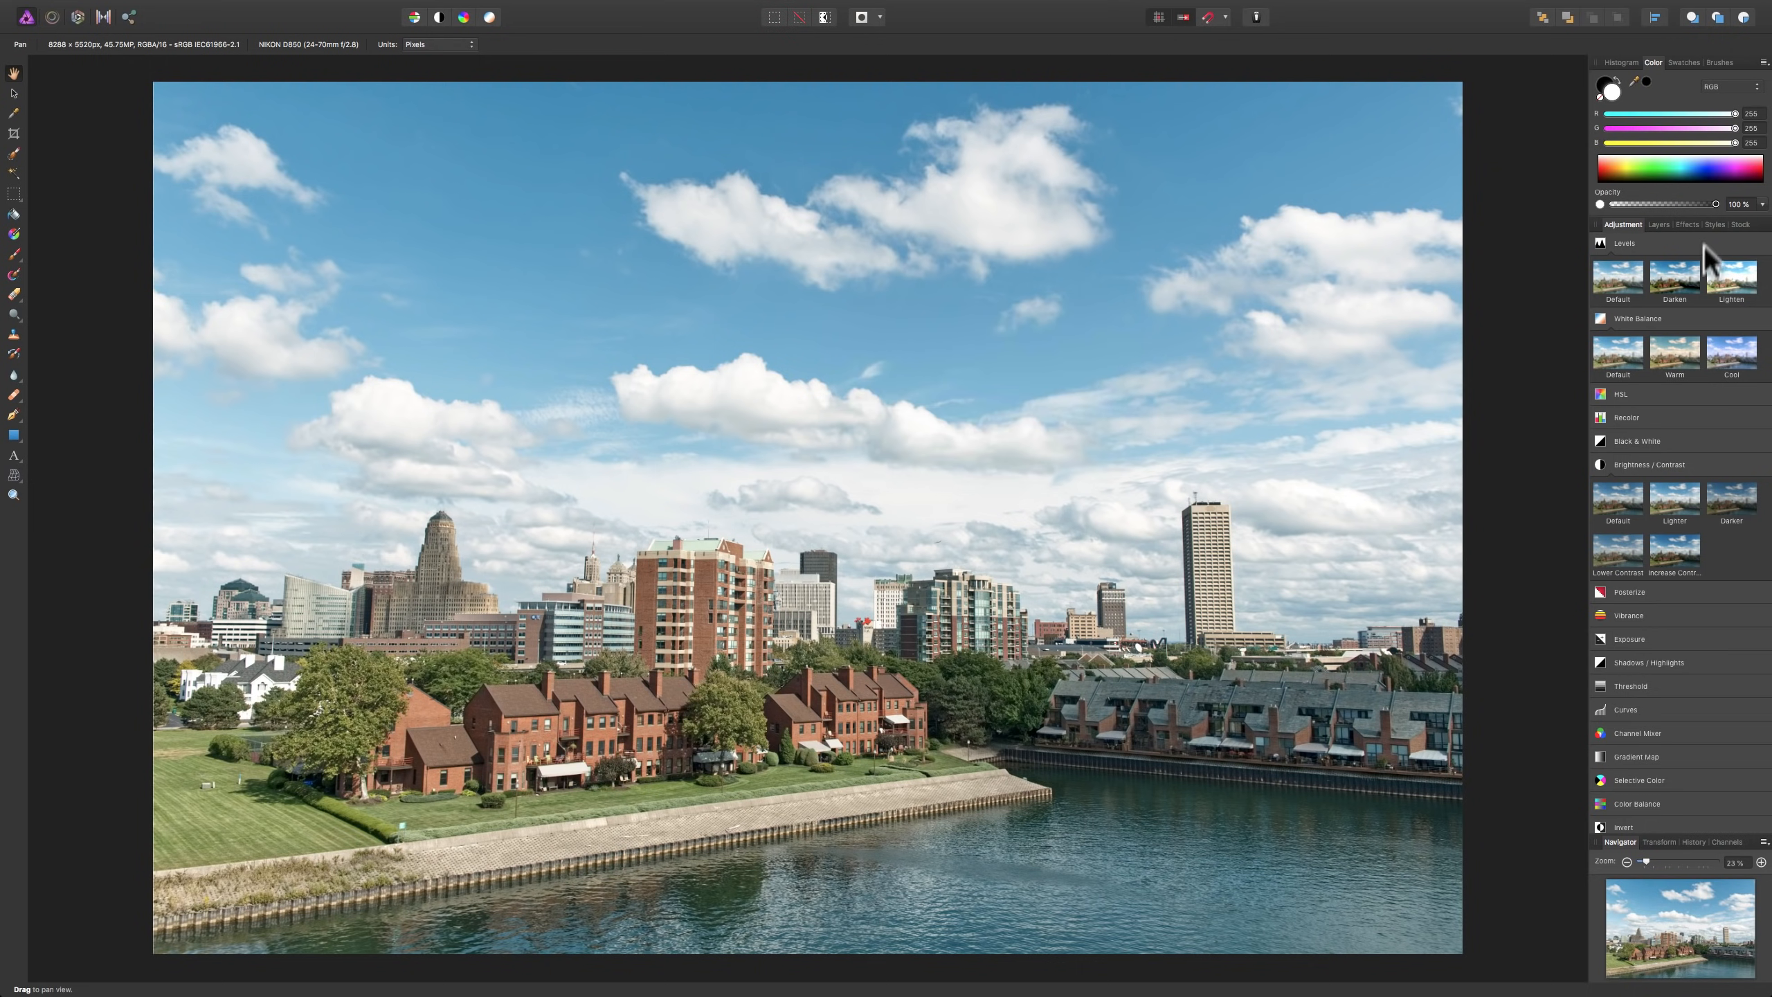
- Invert the mask of the Brightness / Contrast adjustment layer to hide its effect
click(1656, 222)
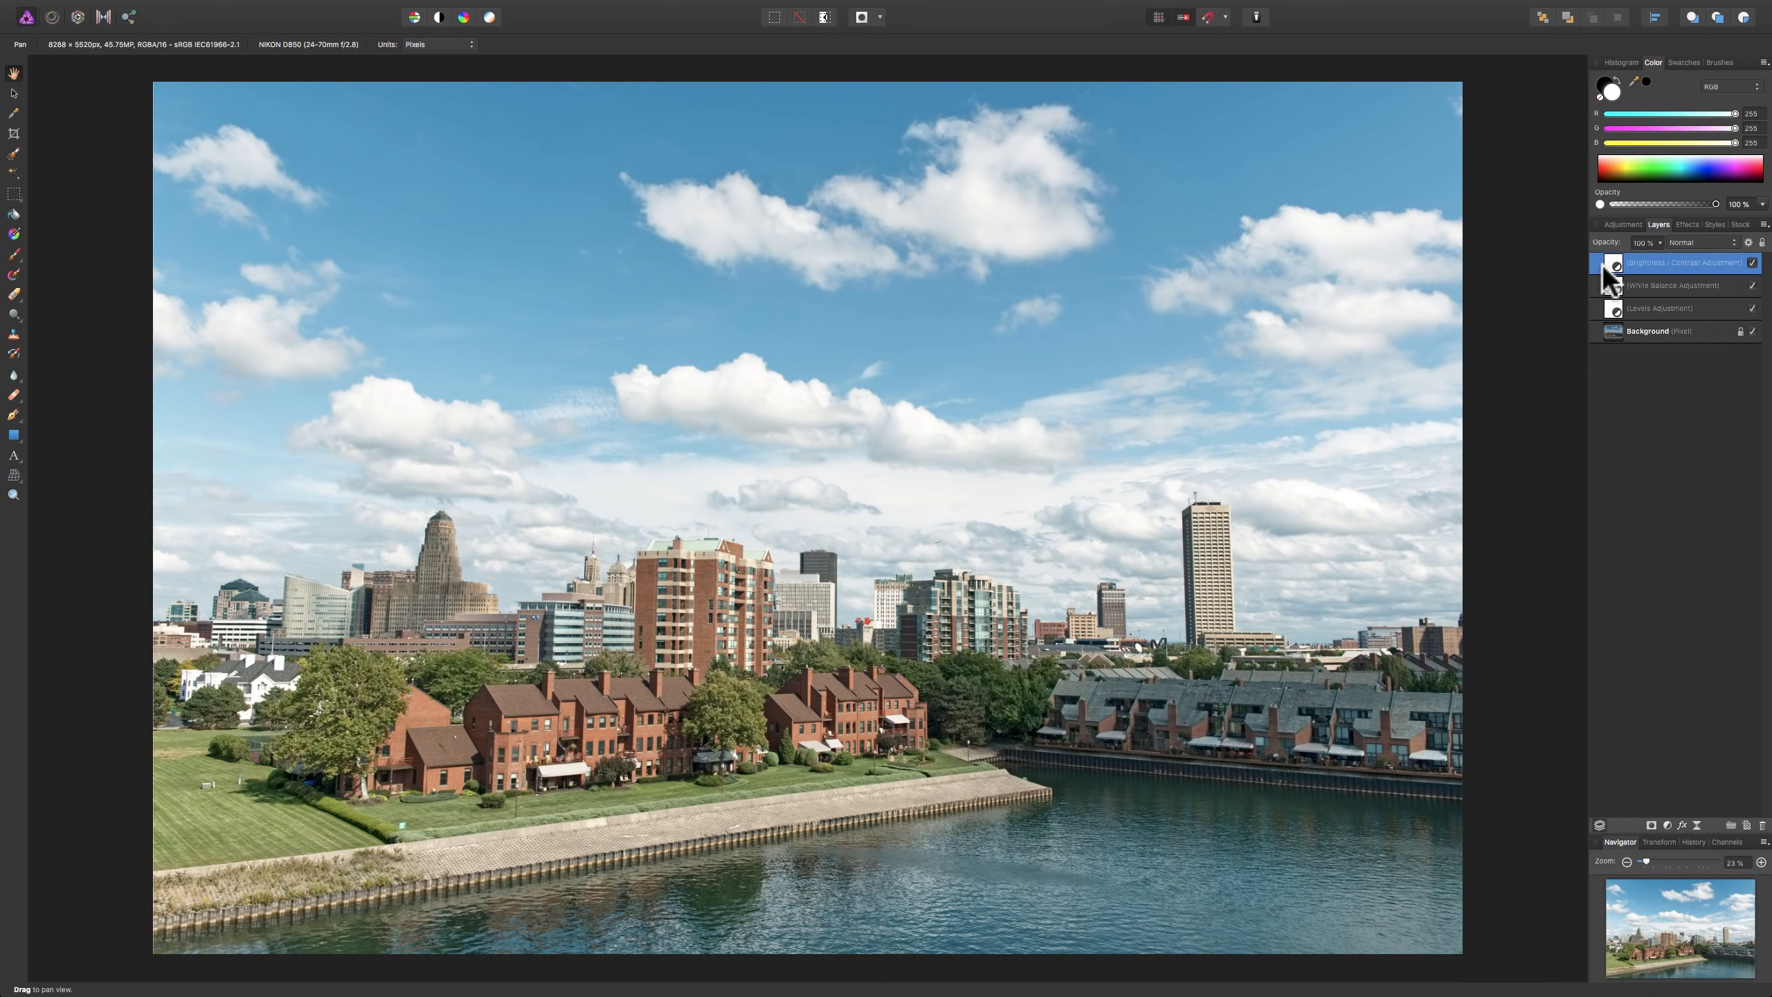
key(super)
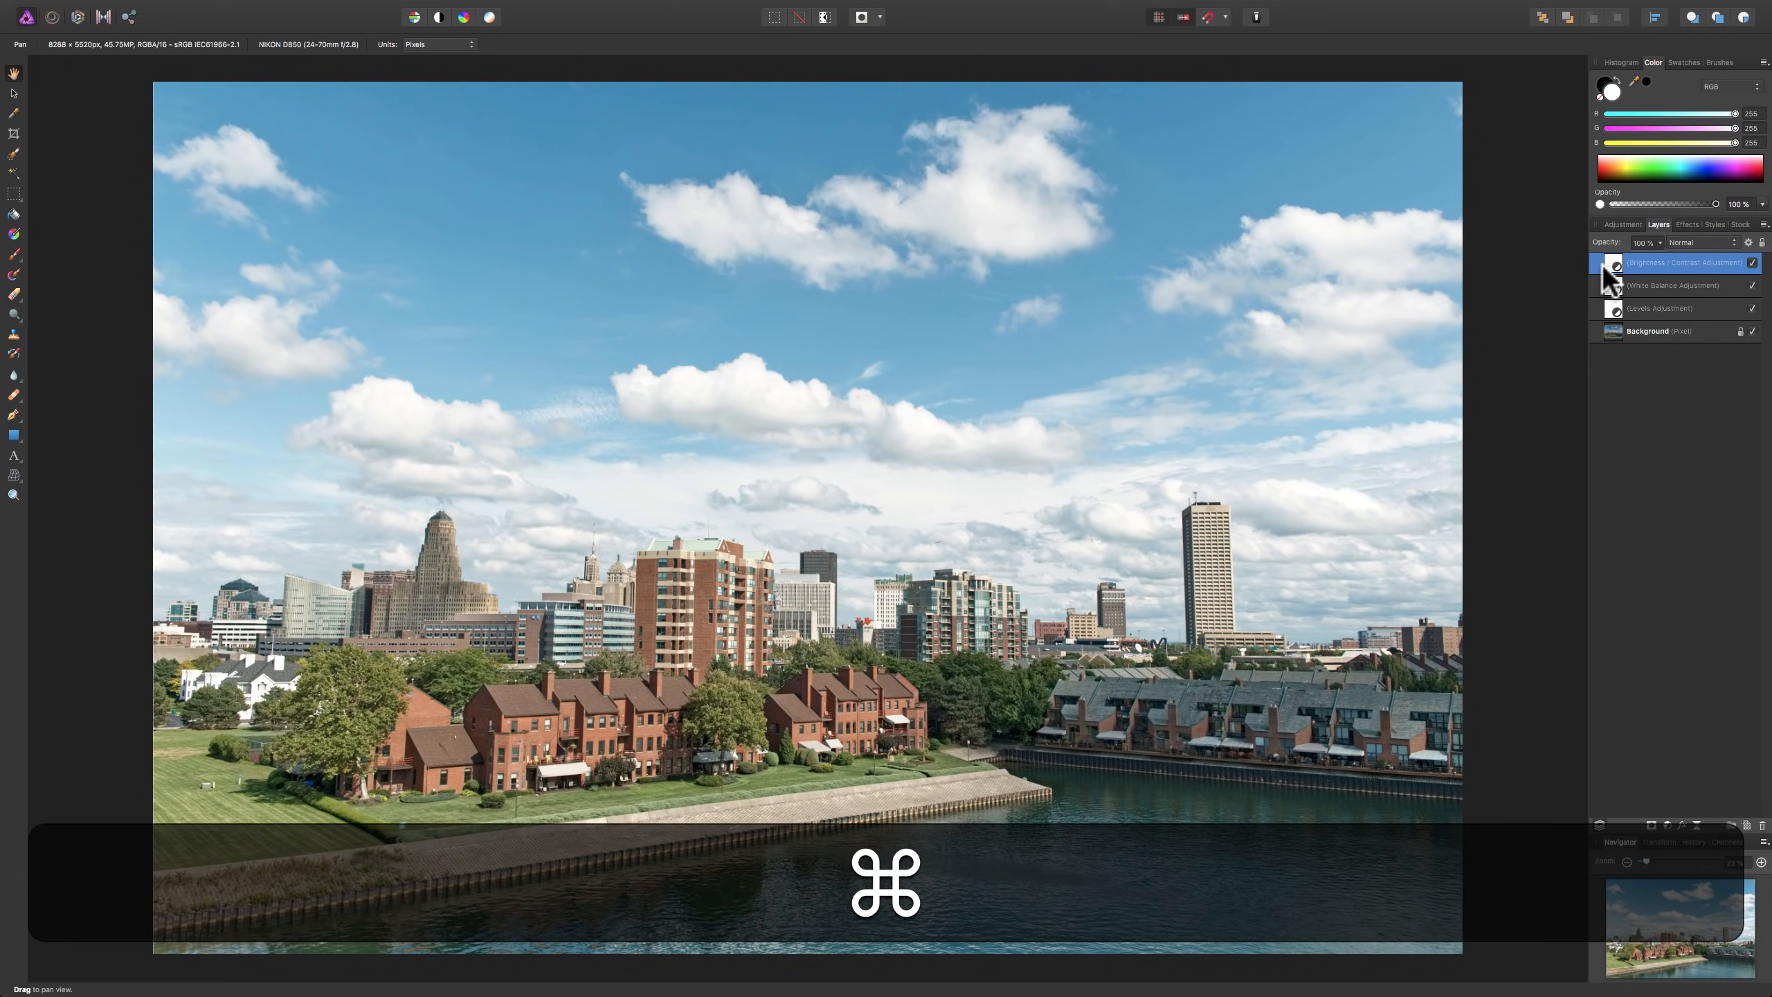
key(super+i)
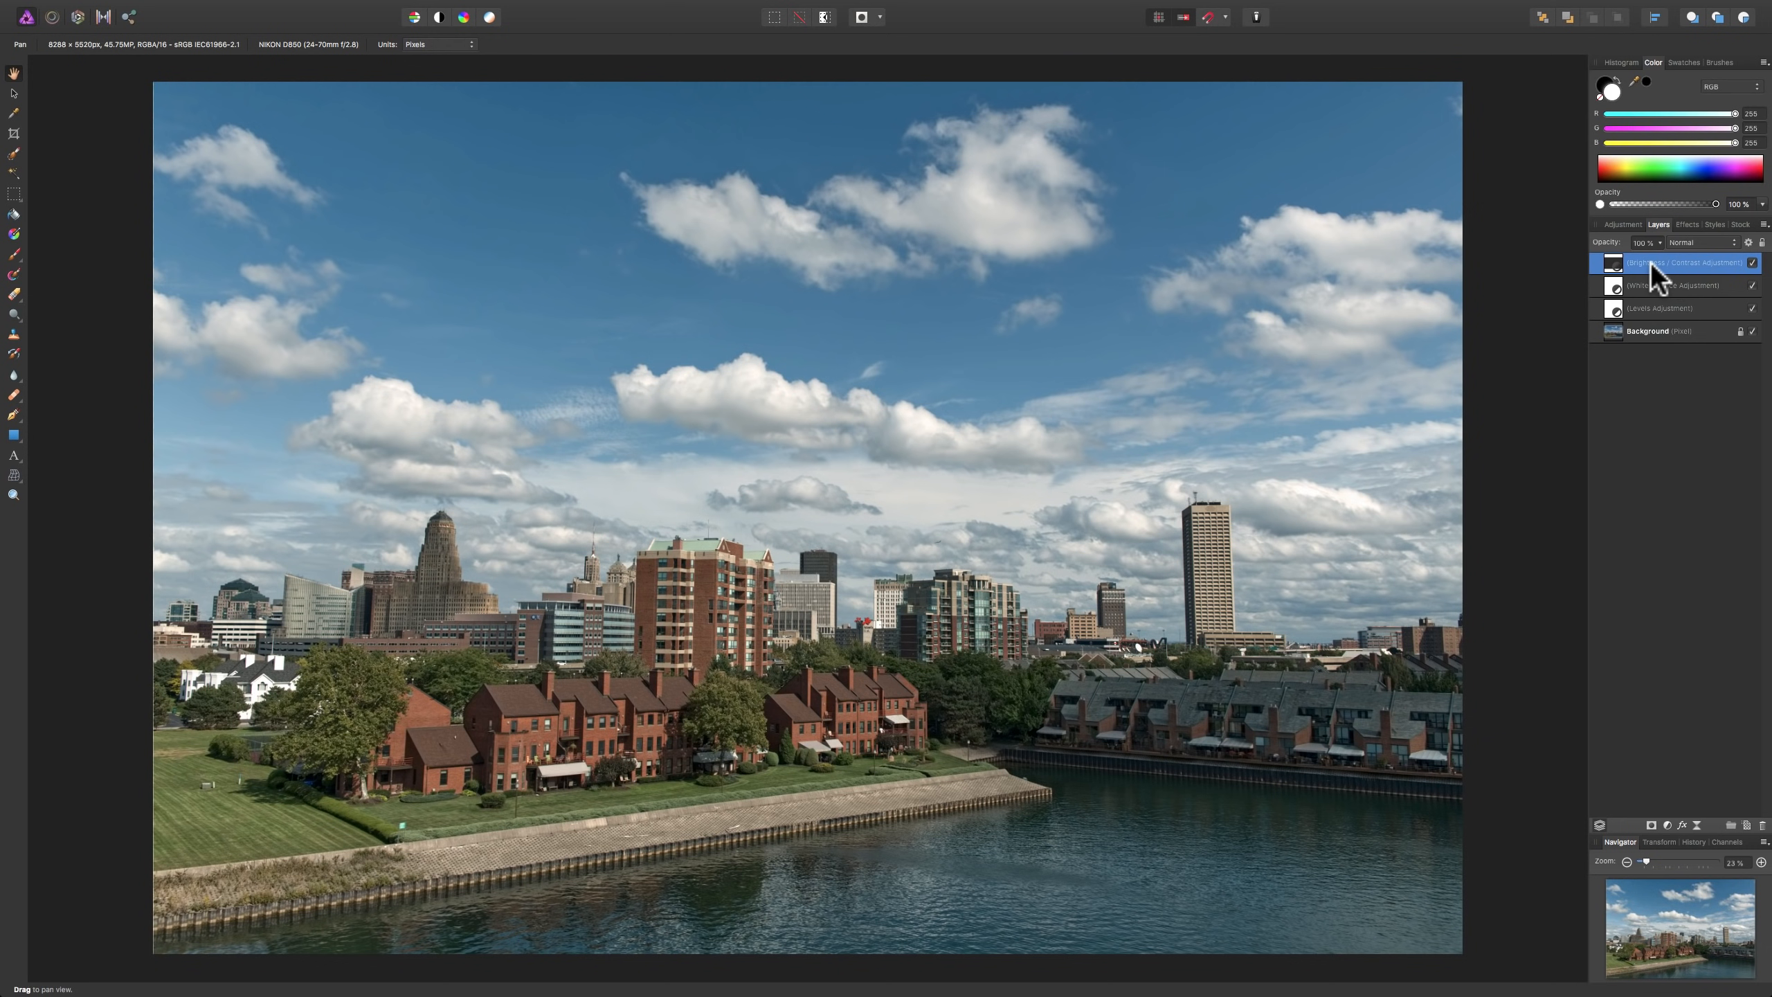
- Activate the Paint Brush Tool and swap the black and white colours so that white is the painting colour
key(b)
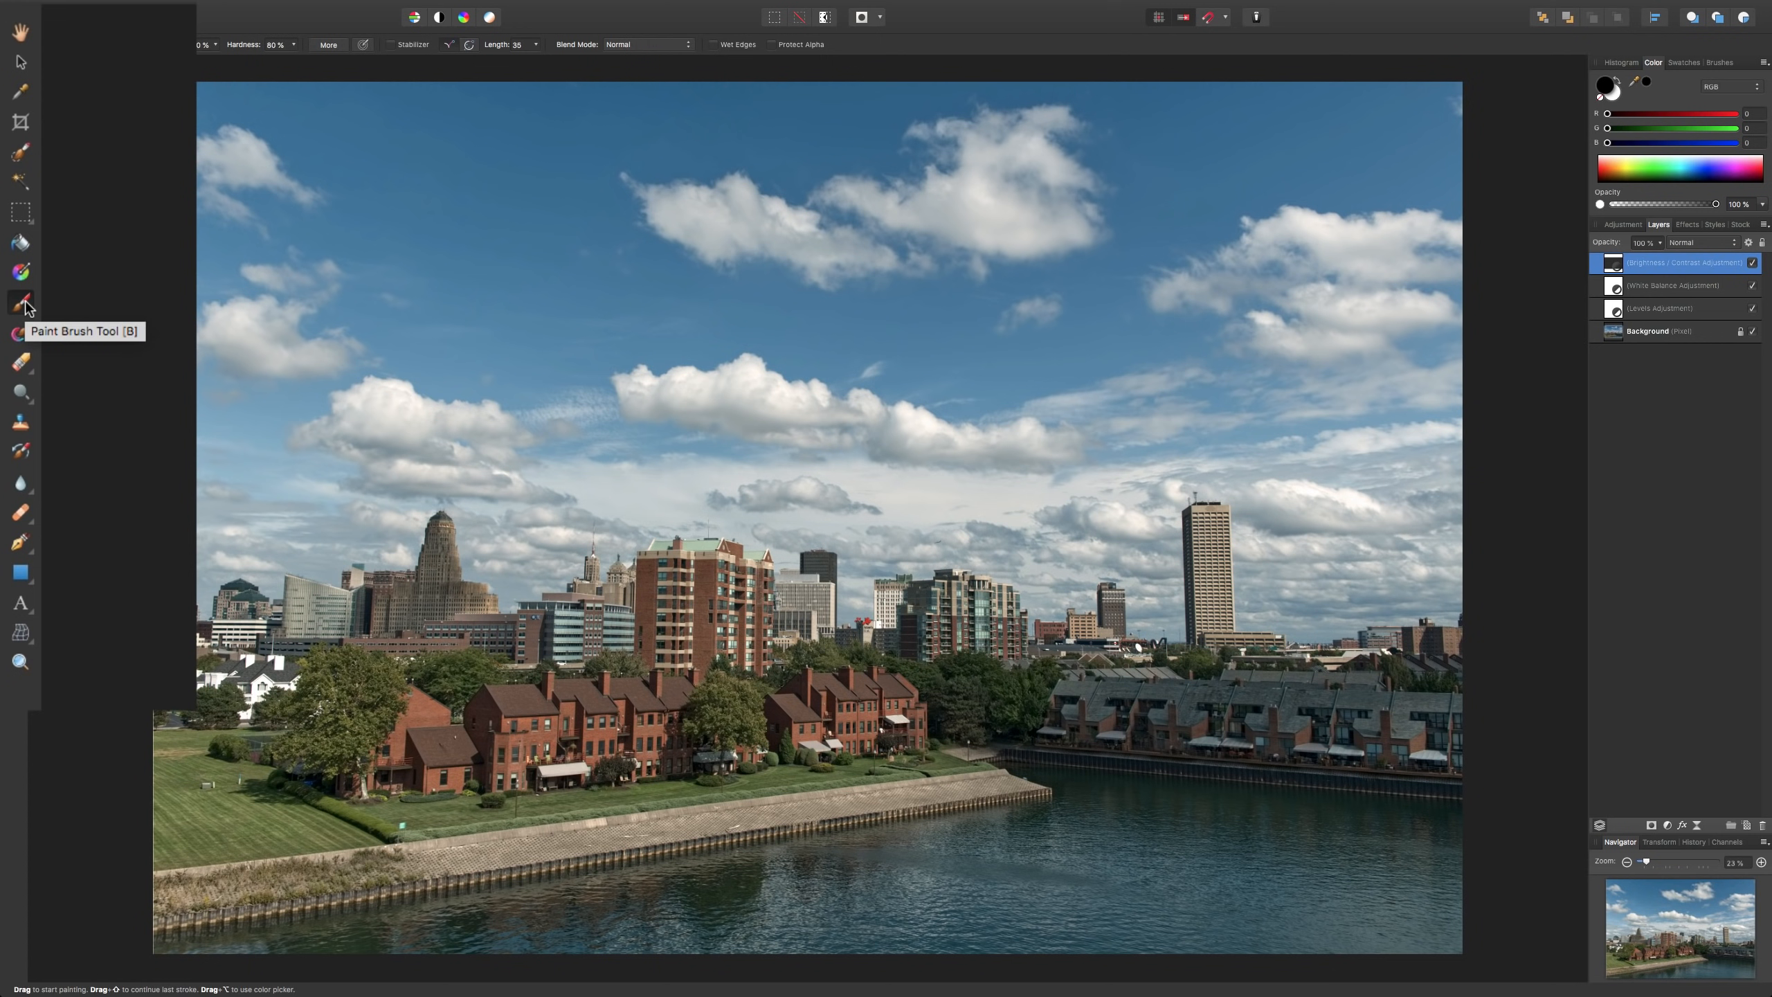
click(26, 305)
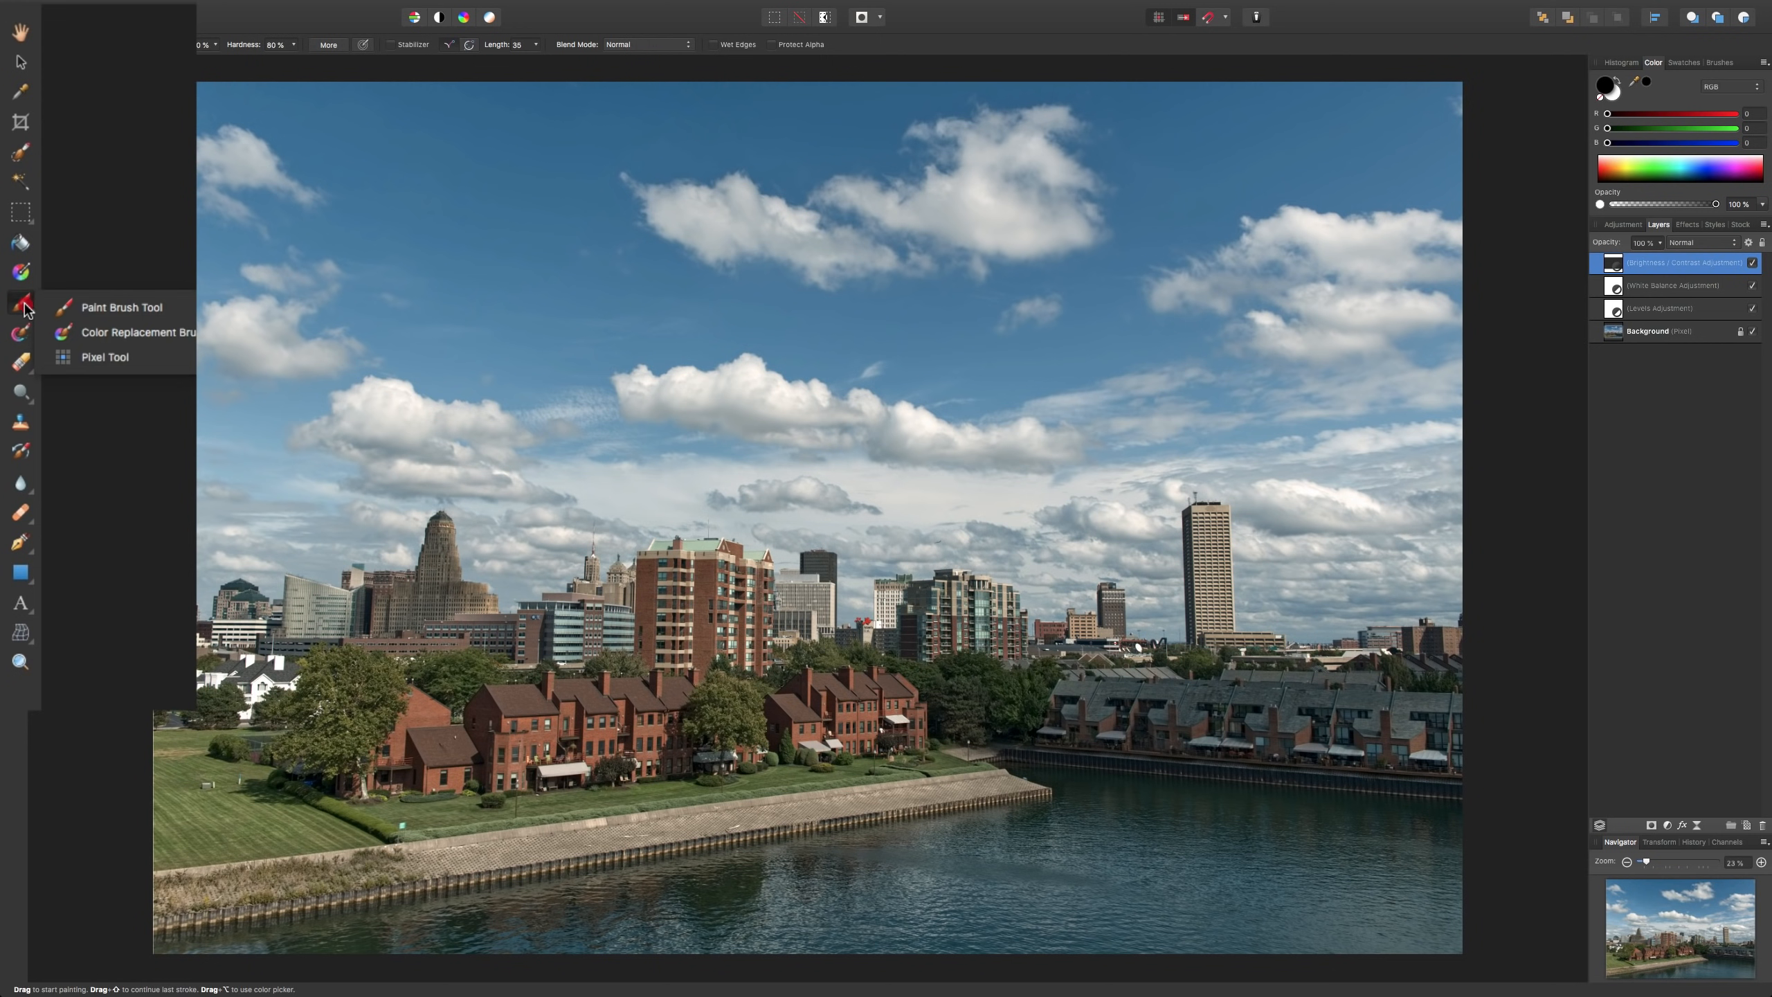
click(103, 308)
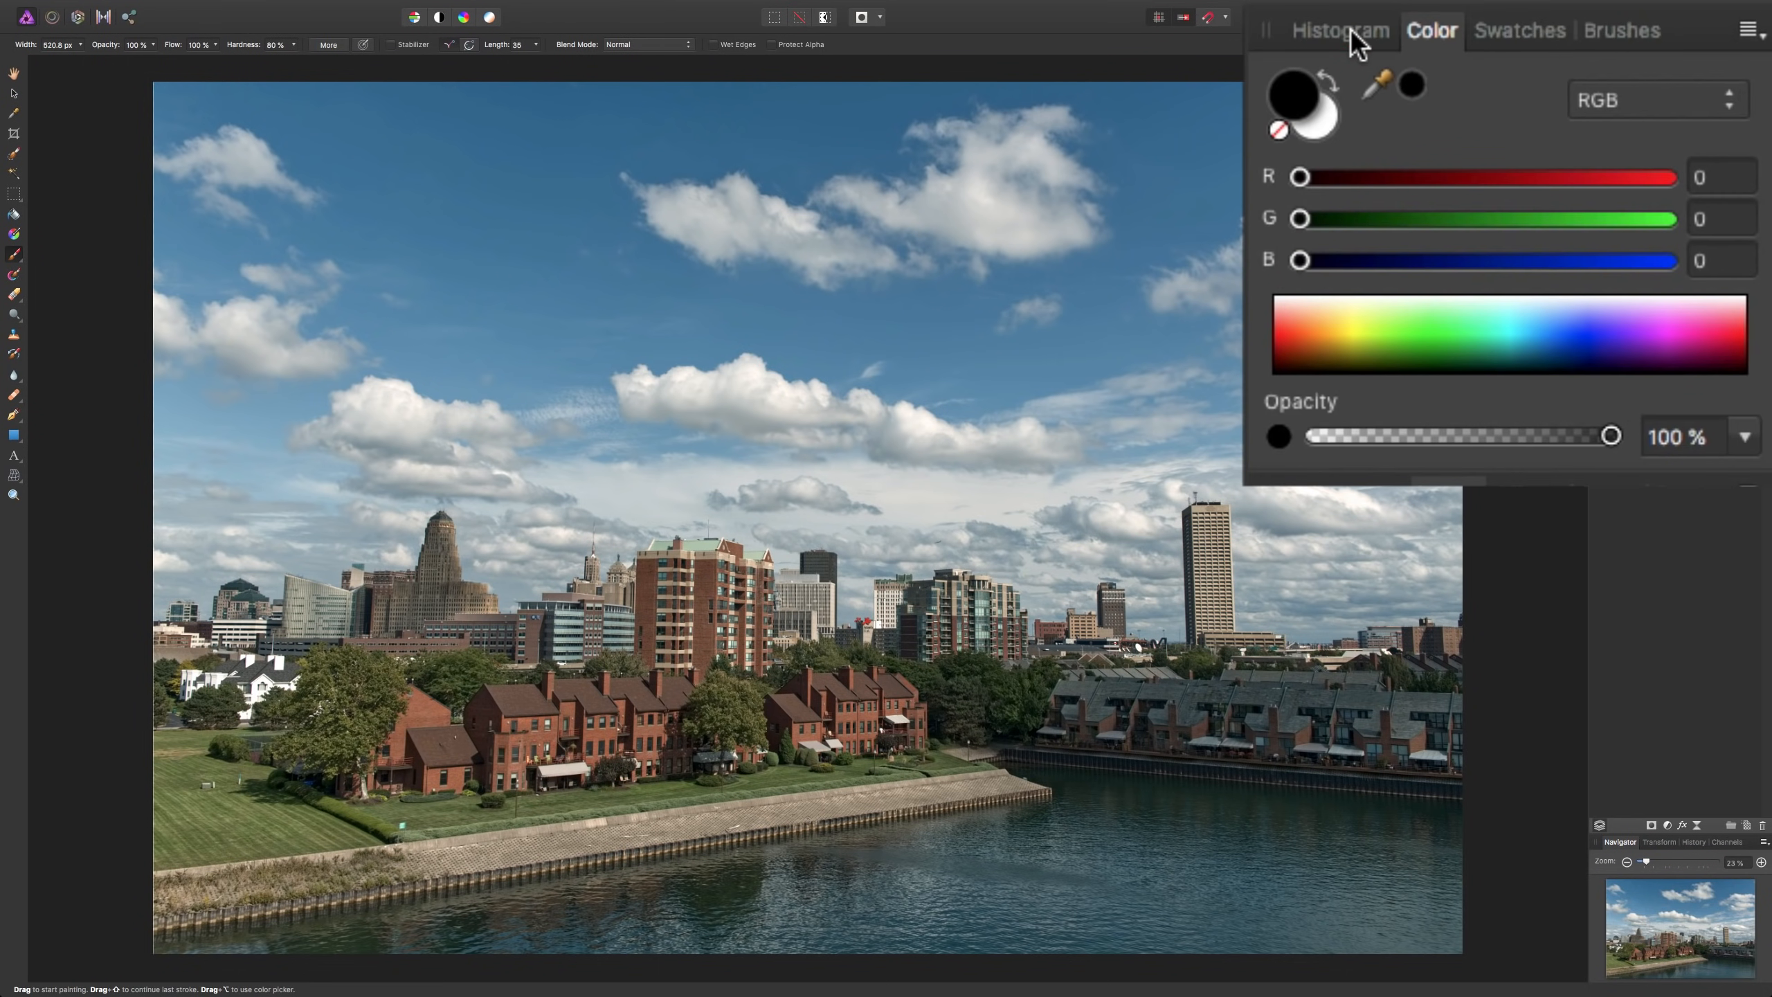
click(1350, 27)
click(1423, 31)
click(1491, 30)
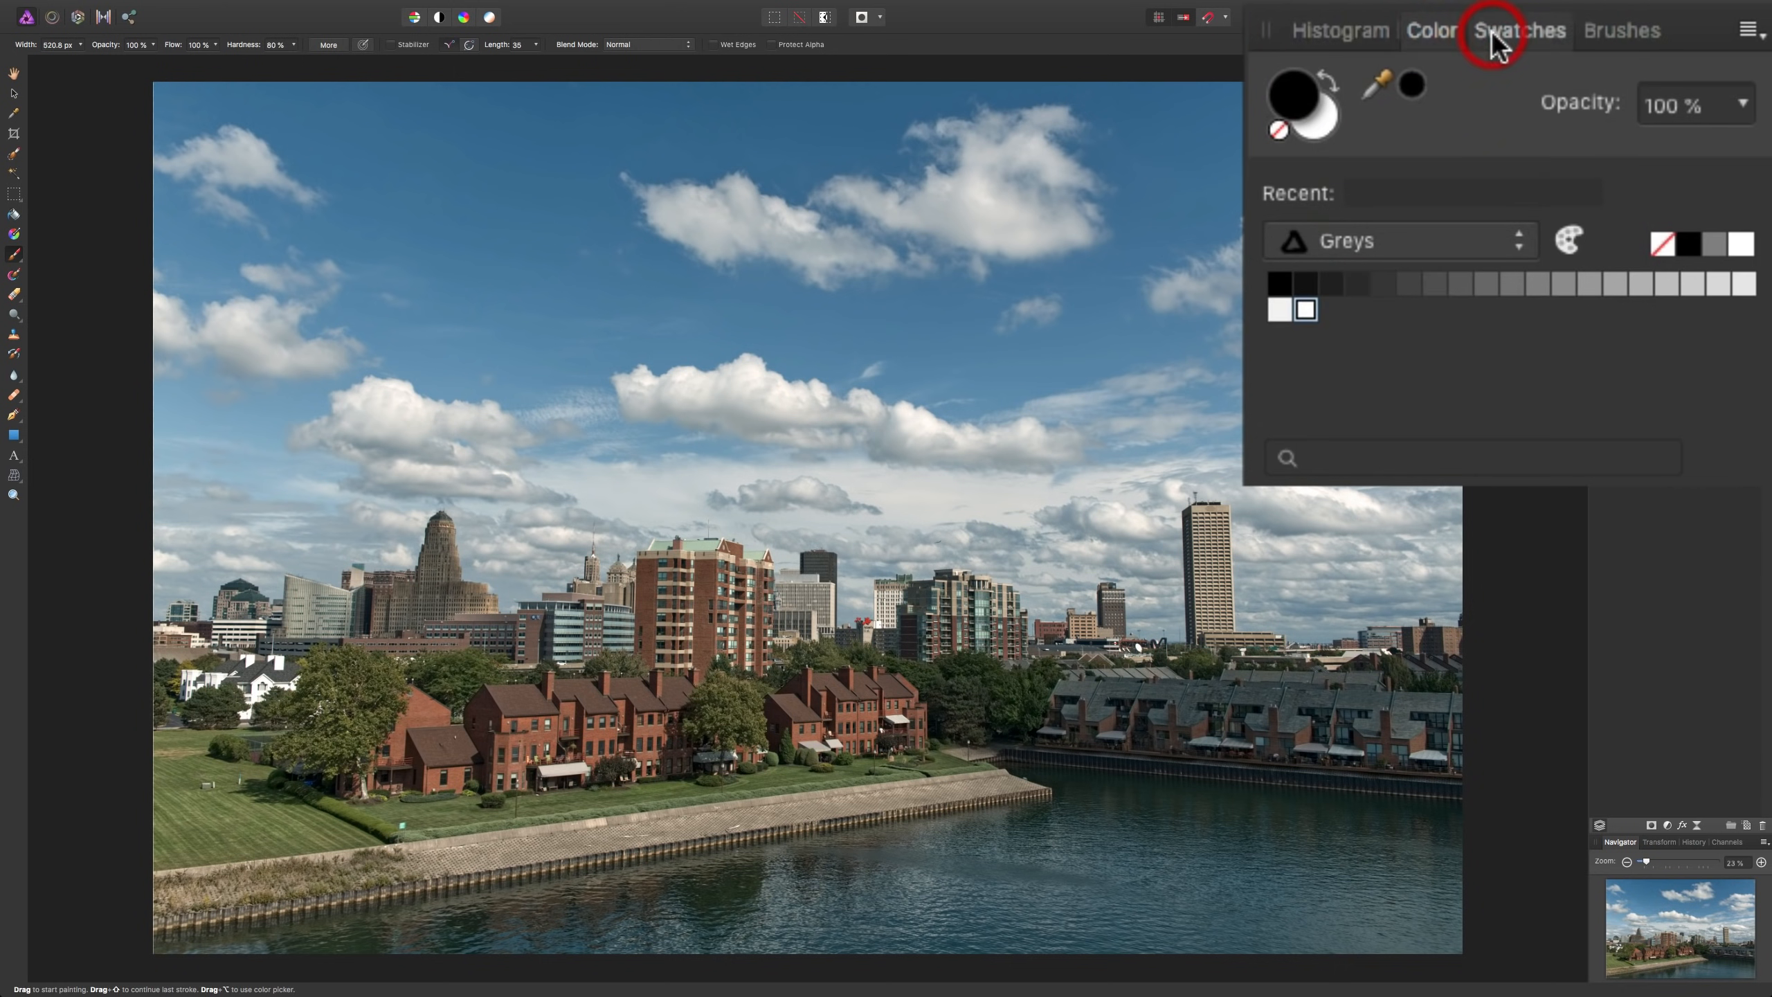
click(1605, 30)
click(1440, 32)
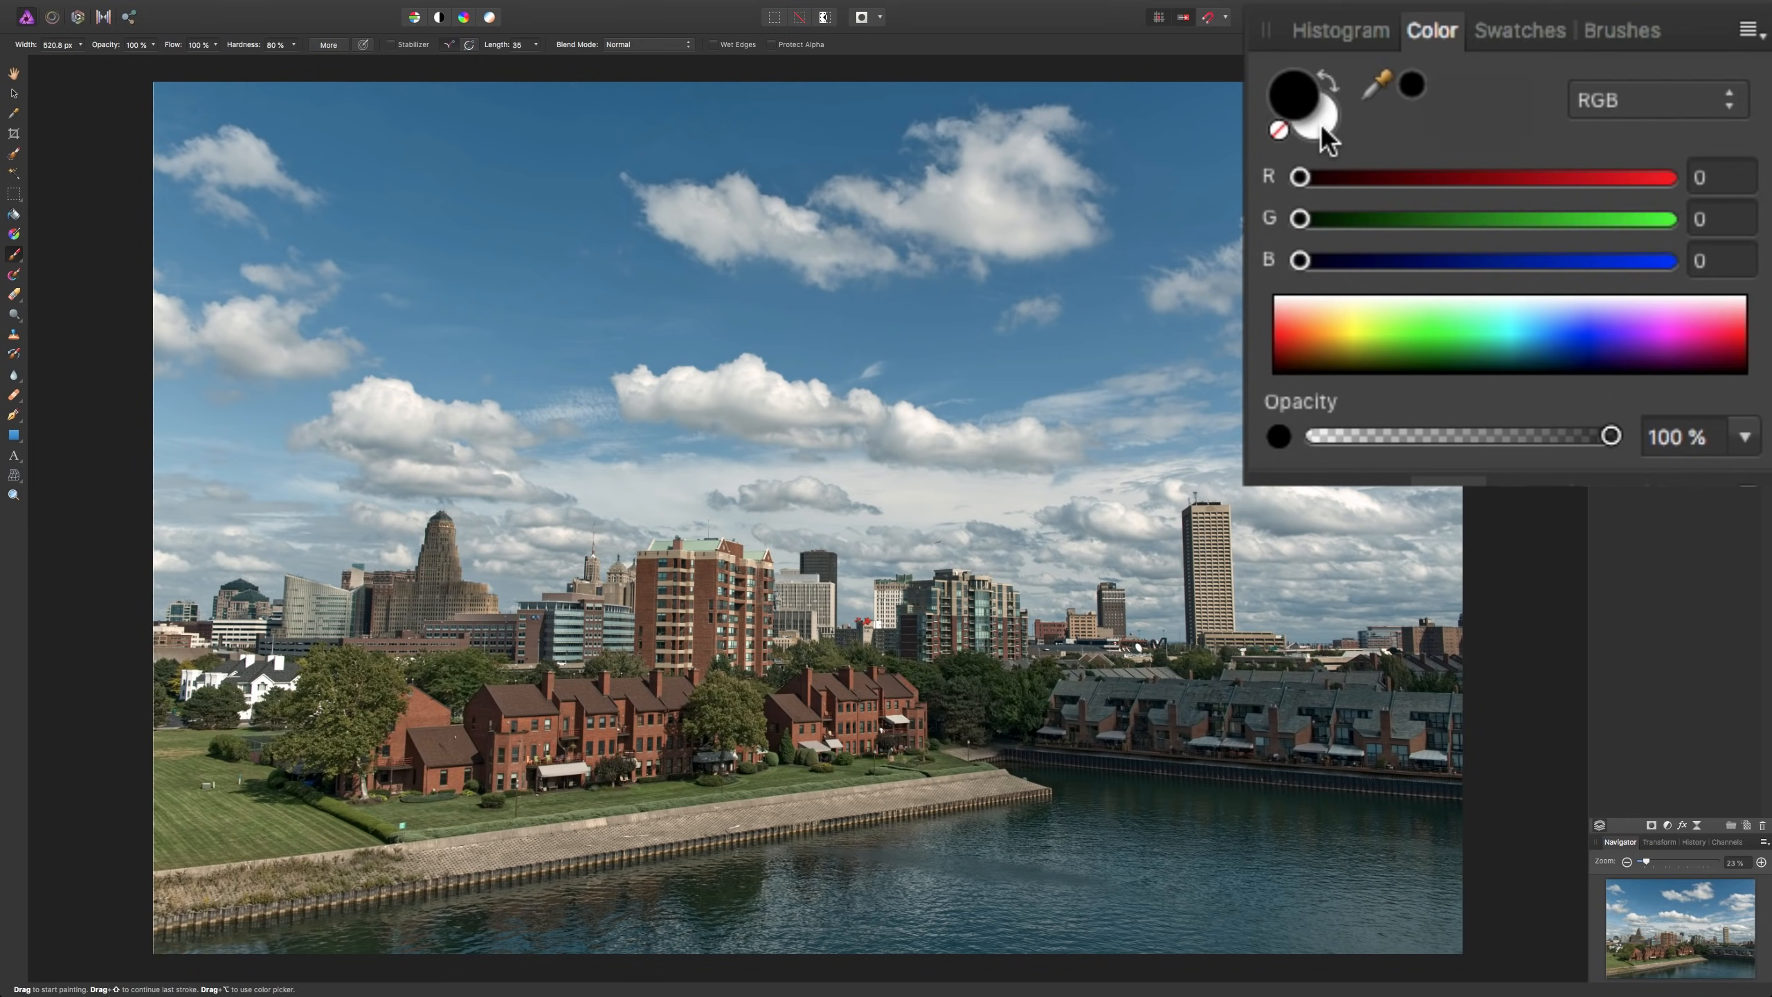
key(x)
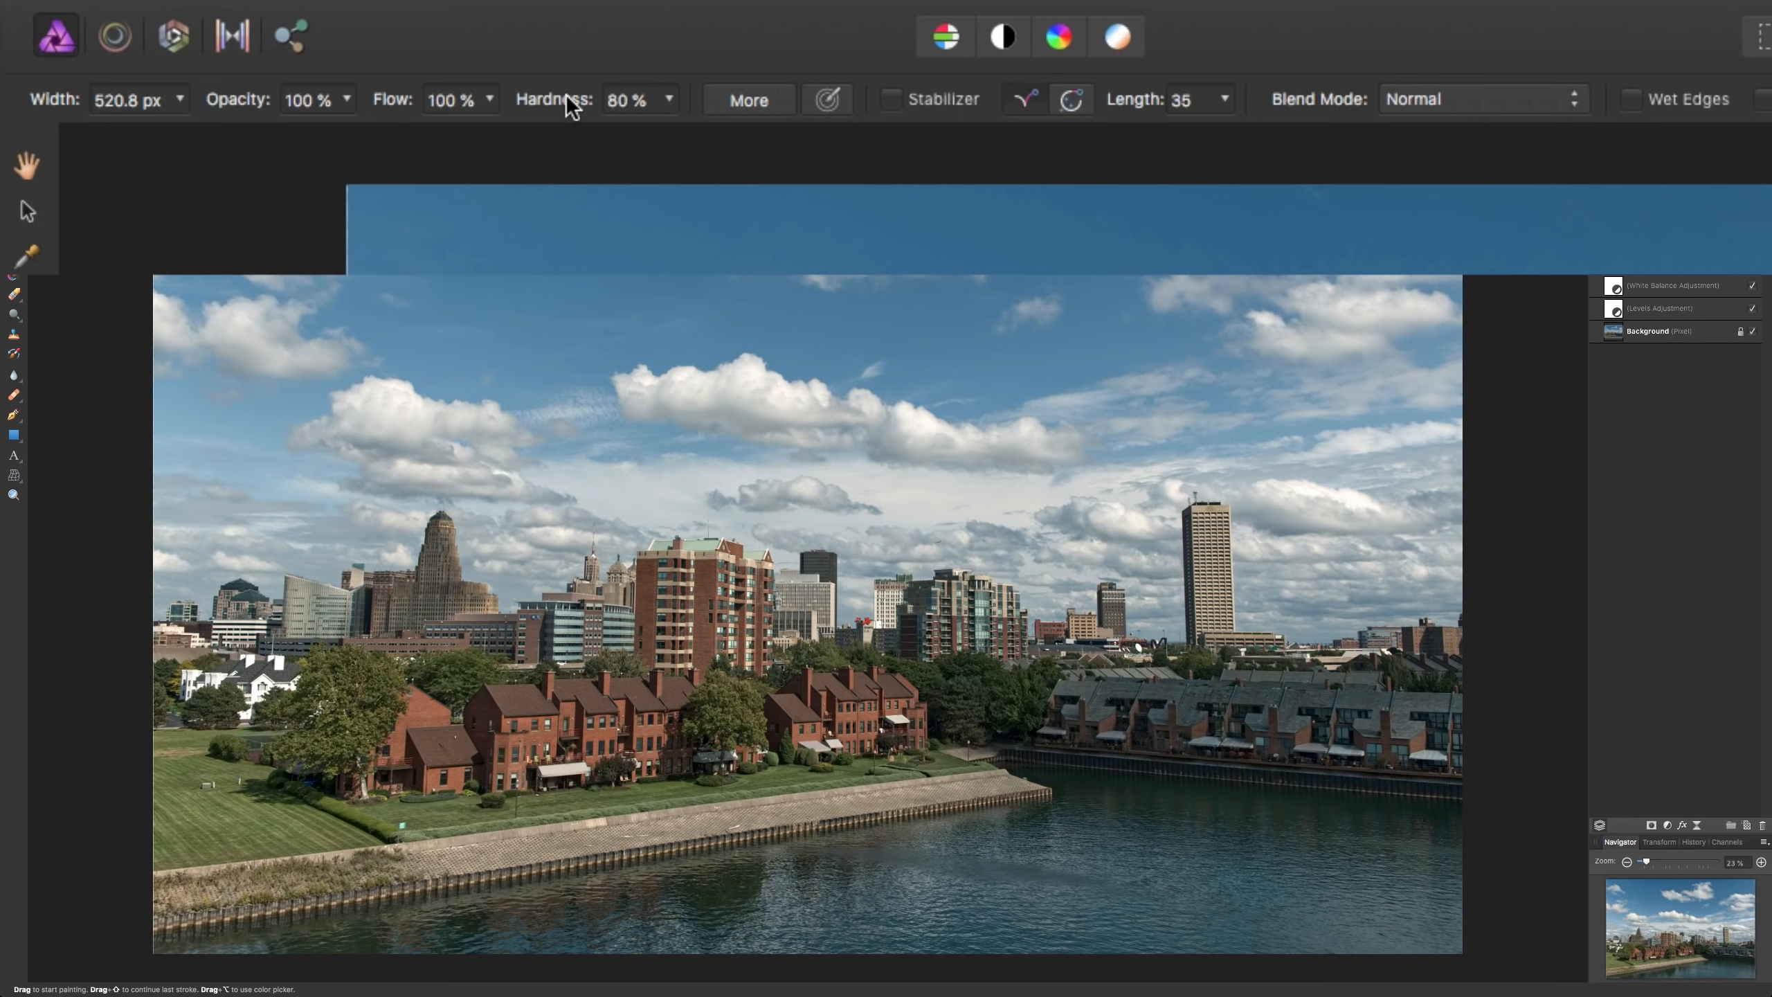
- Soften the paint brush to 25% Hardness and enlarge its Width to 673.2 px
click(669, 99)
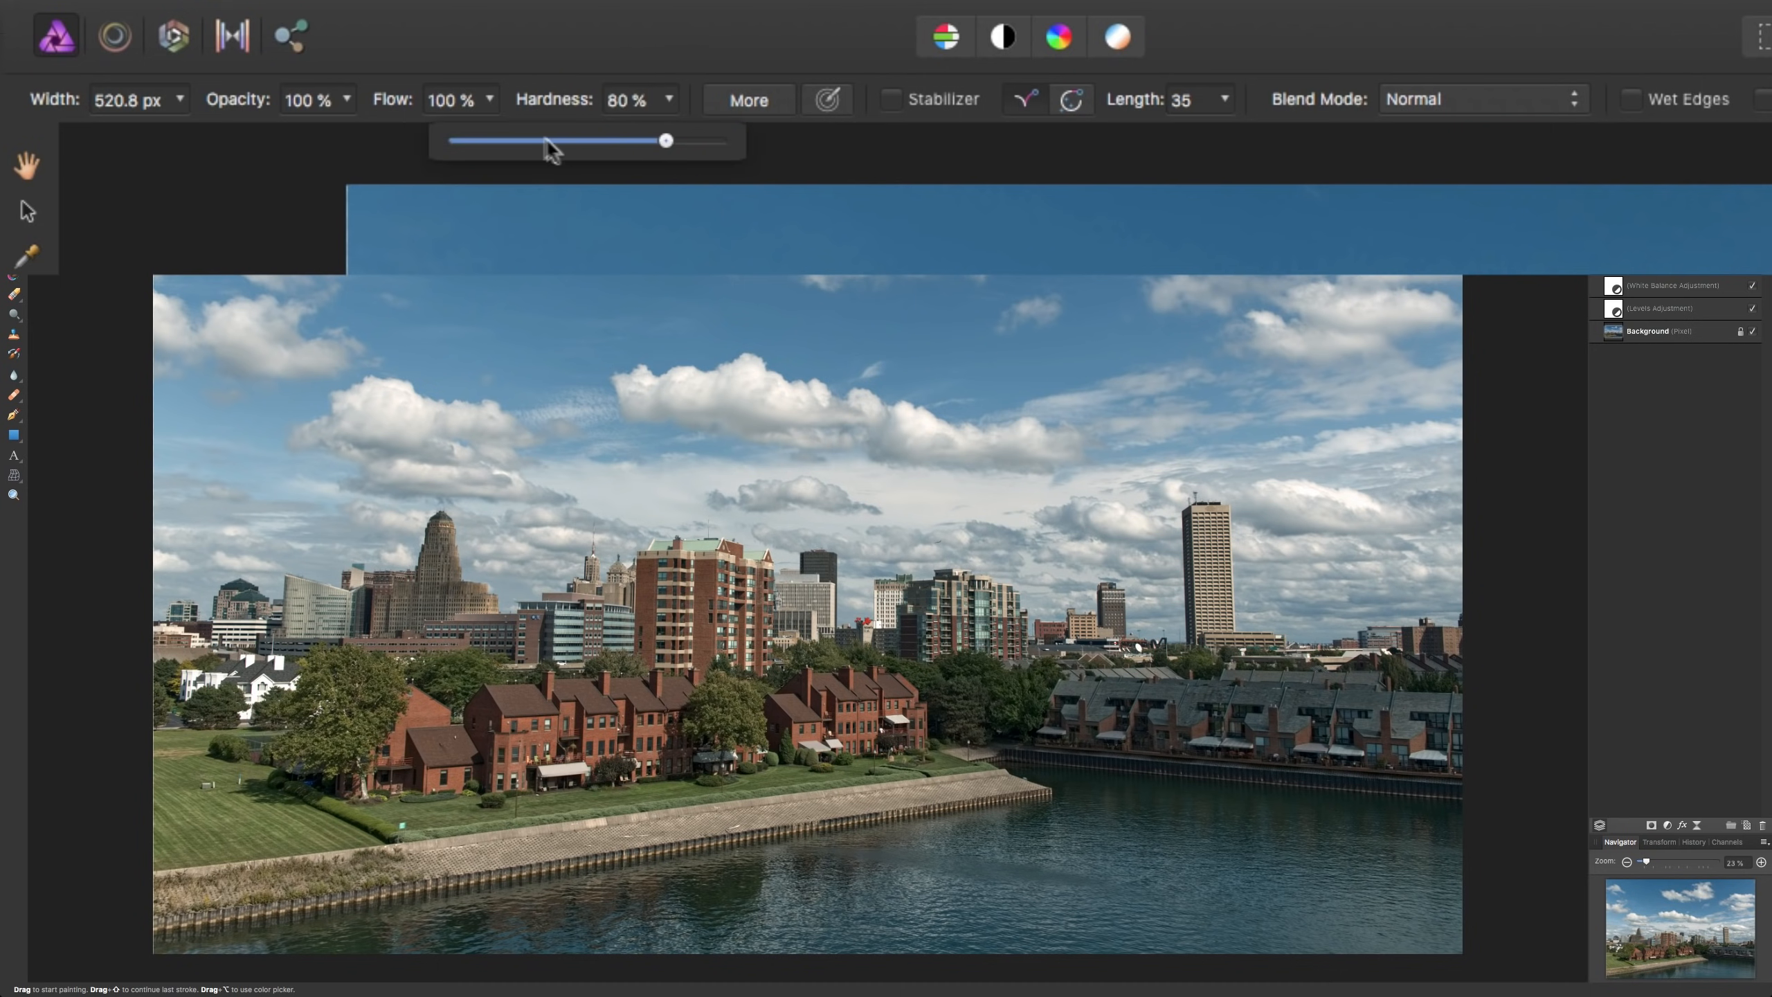
drag(549, 143, 522, 141)
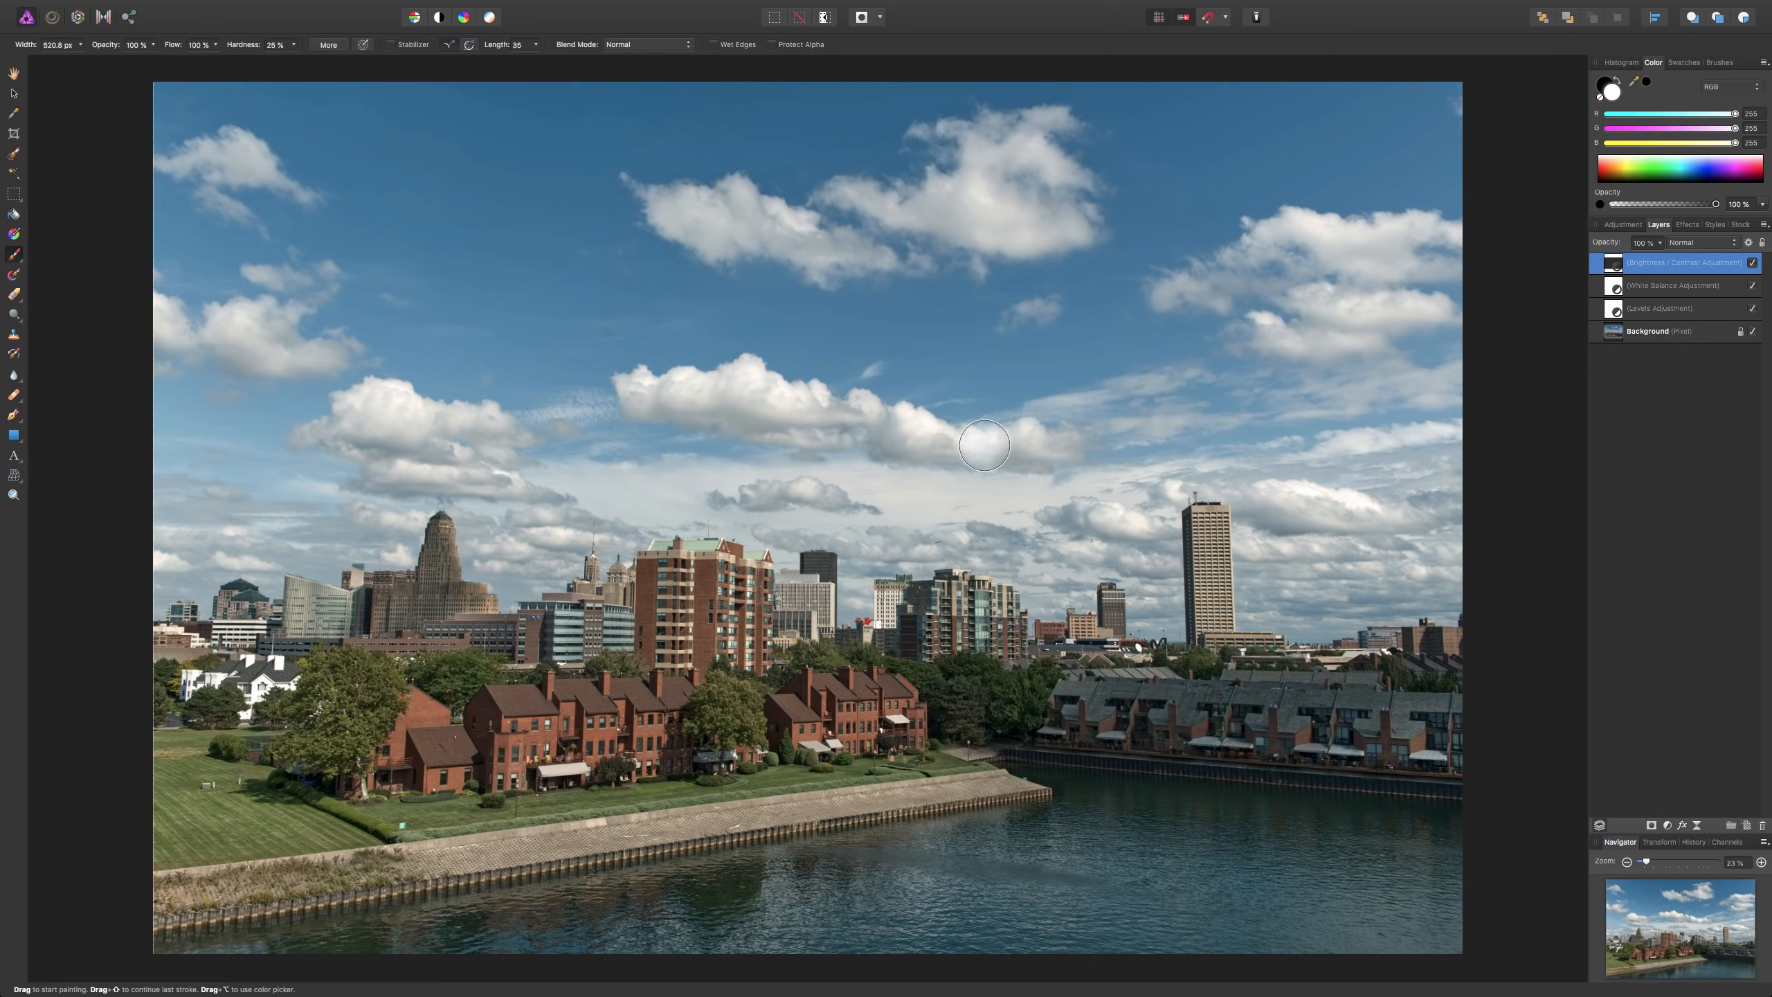
key(bracketright)
key(bracketright)
key(bracketright)
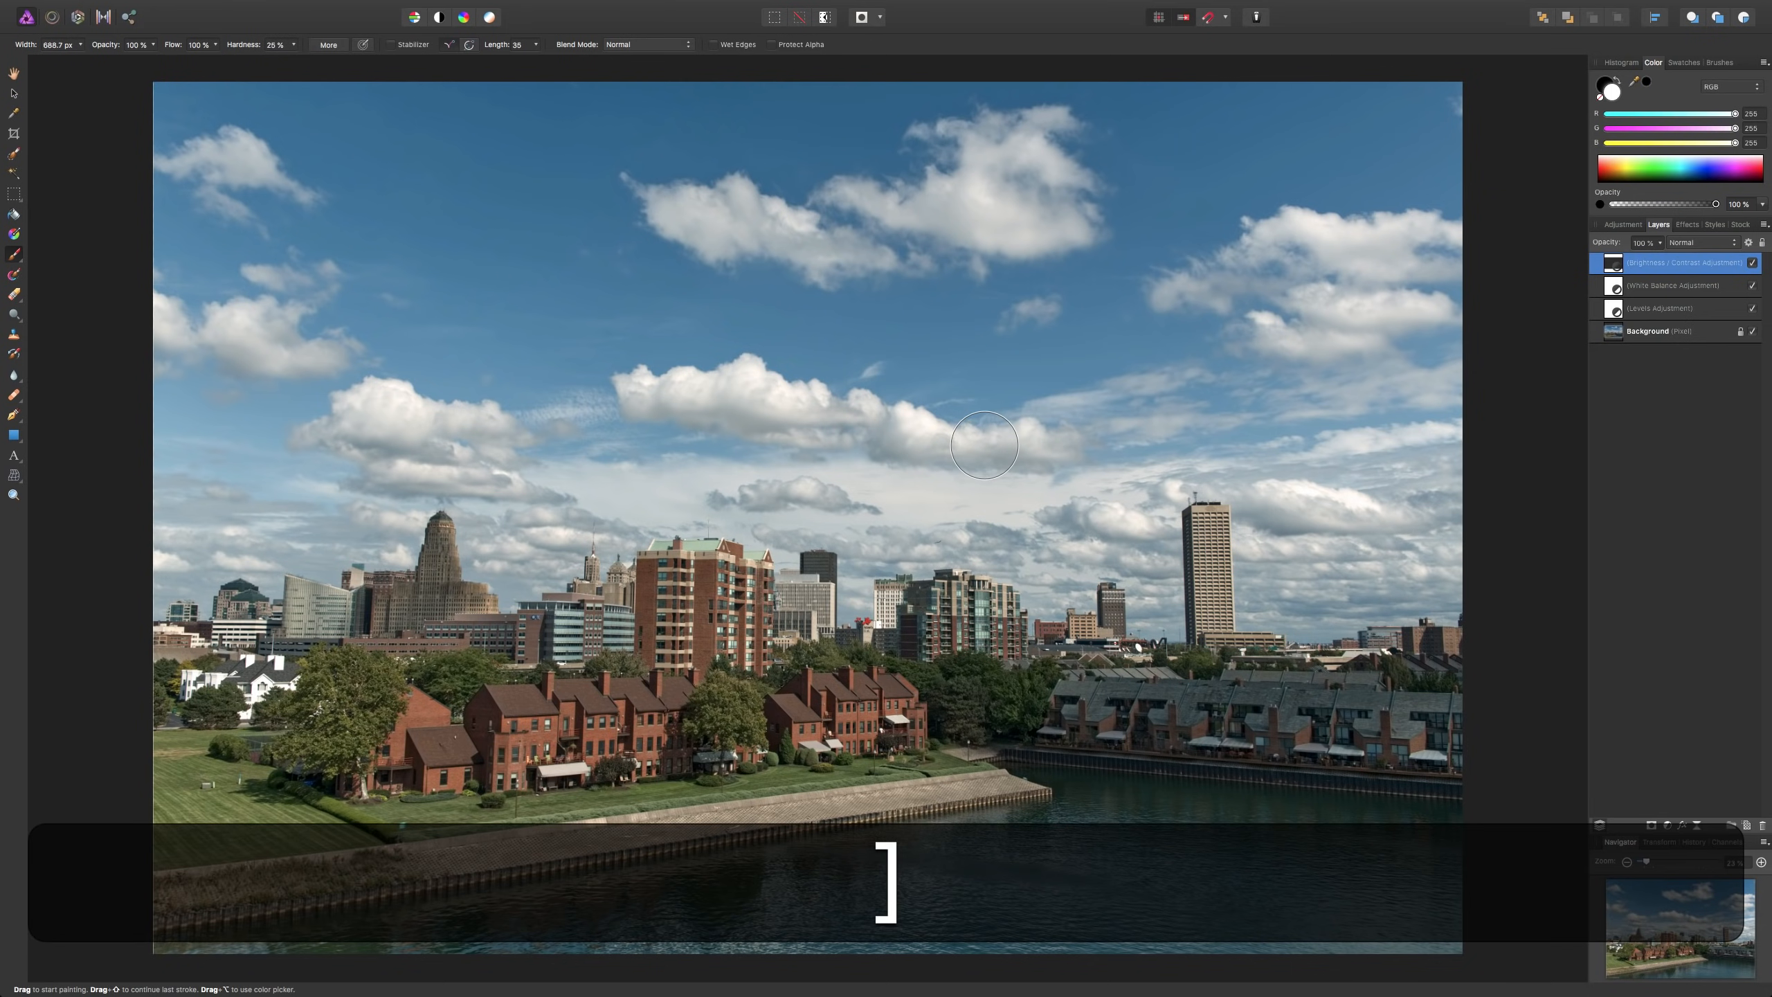
key(bracketleft)
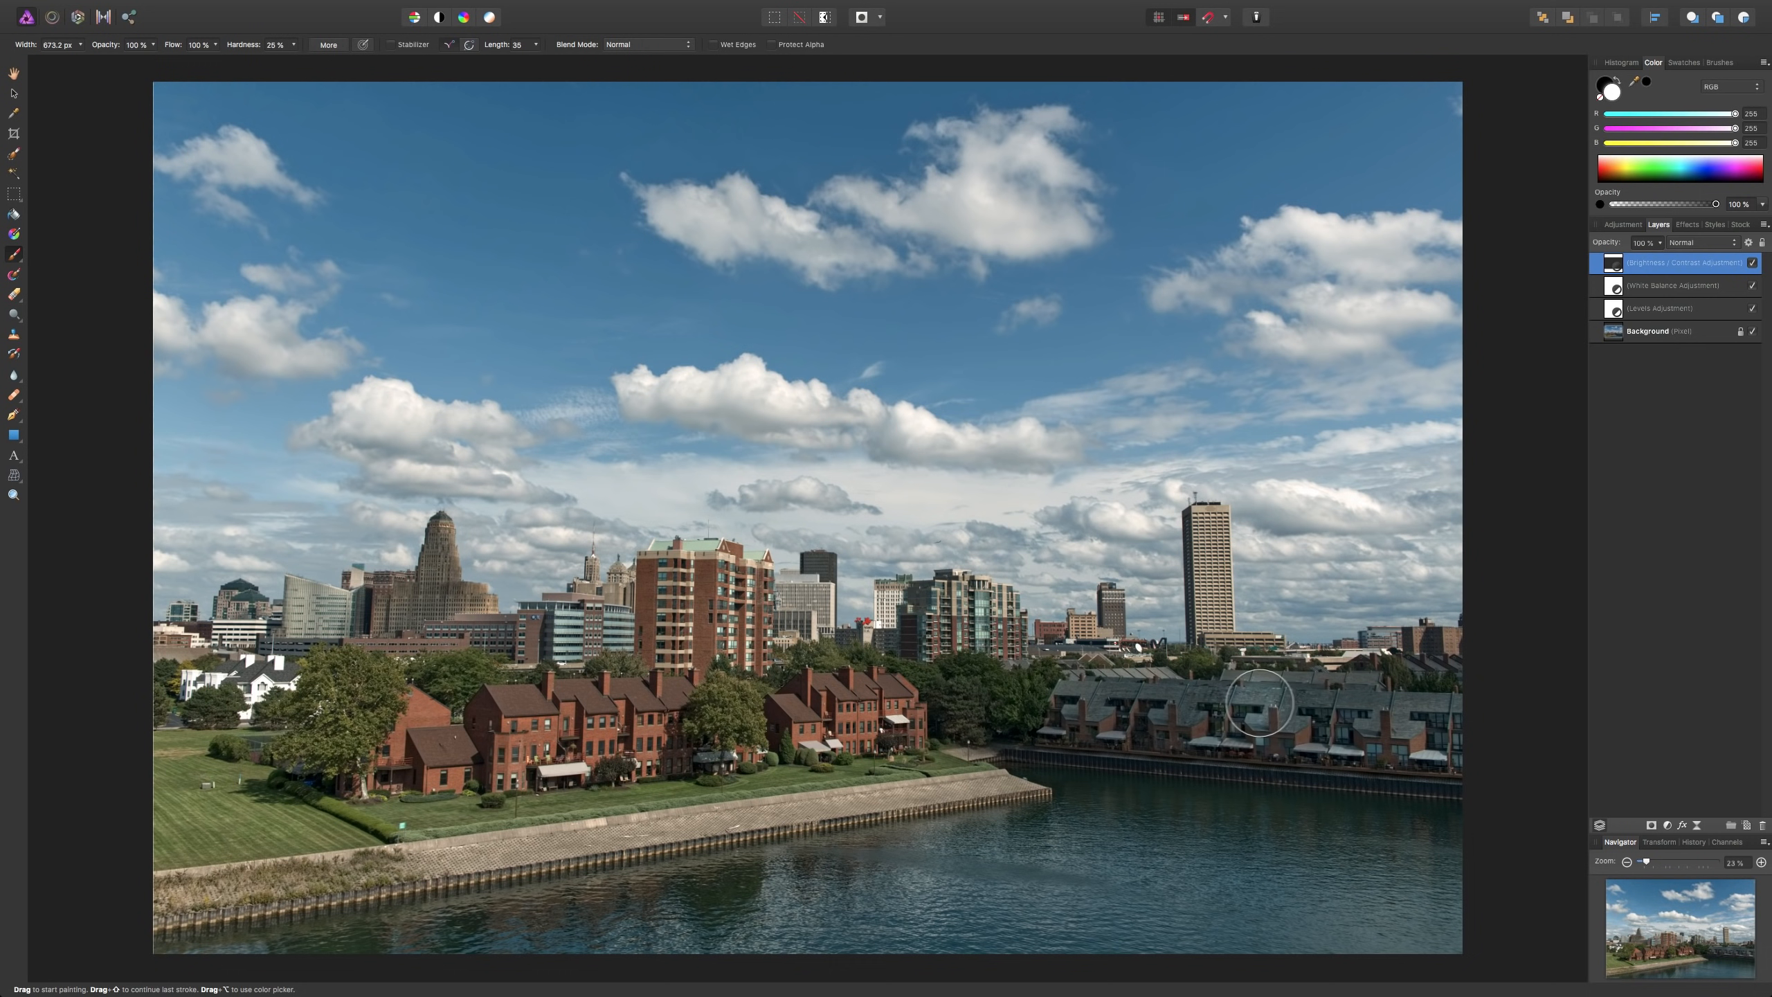
- Paint white on the Brightness / Contrast mask over the waterfront townhouses, and paint black over the spill onto the adjacent trees
mouse_move(1450, 683)
mouse_down()
mouse_move(1053, 687)
mouse_move(1235, 733)
mouse_move(1423, 738)
mouse_move(1423, 670)
mouse_move(949, 672)
mouse_move(1042, 716)
mouse_move(941, 701)
mouse_move(995, 726)
mouse_up()
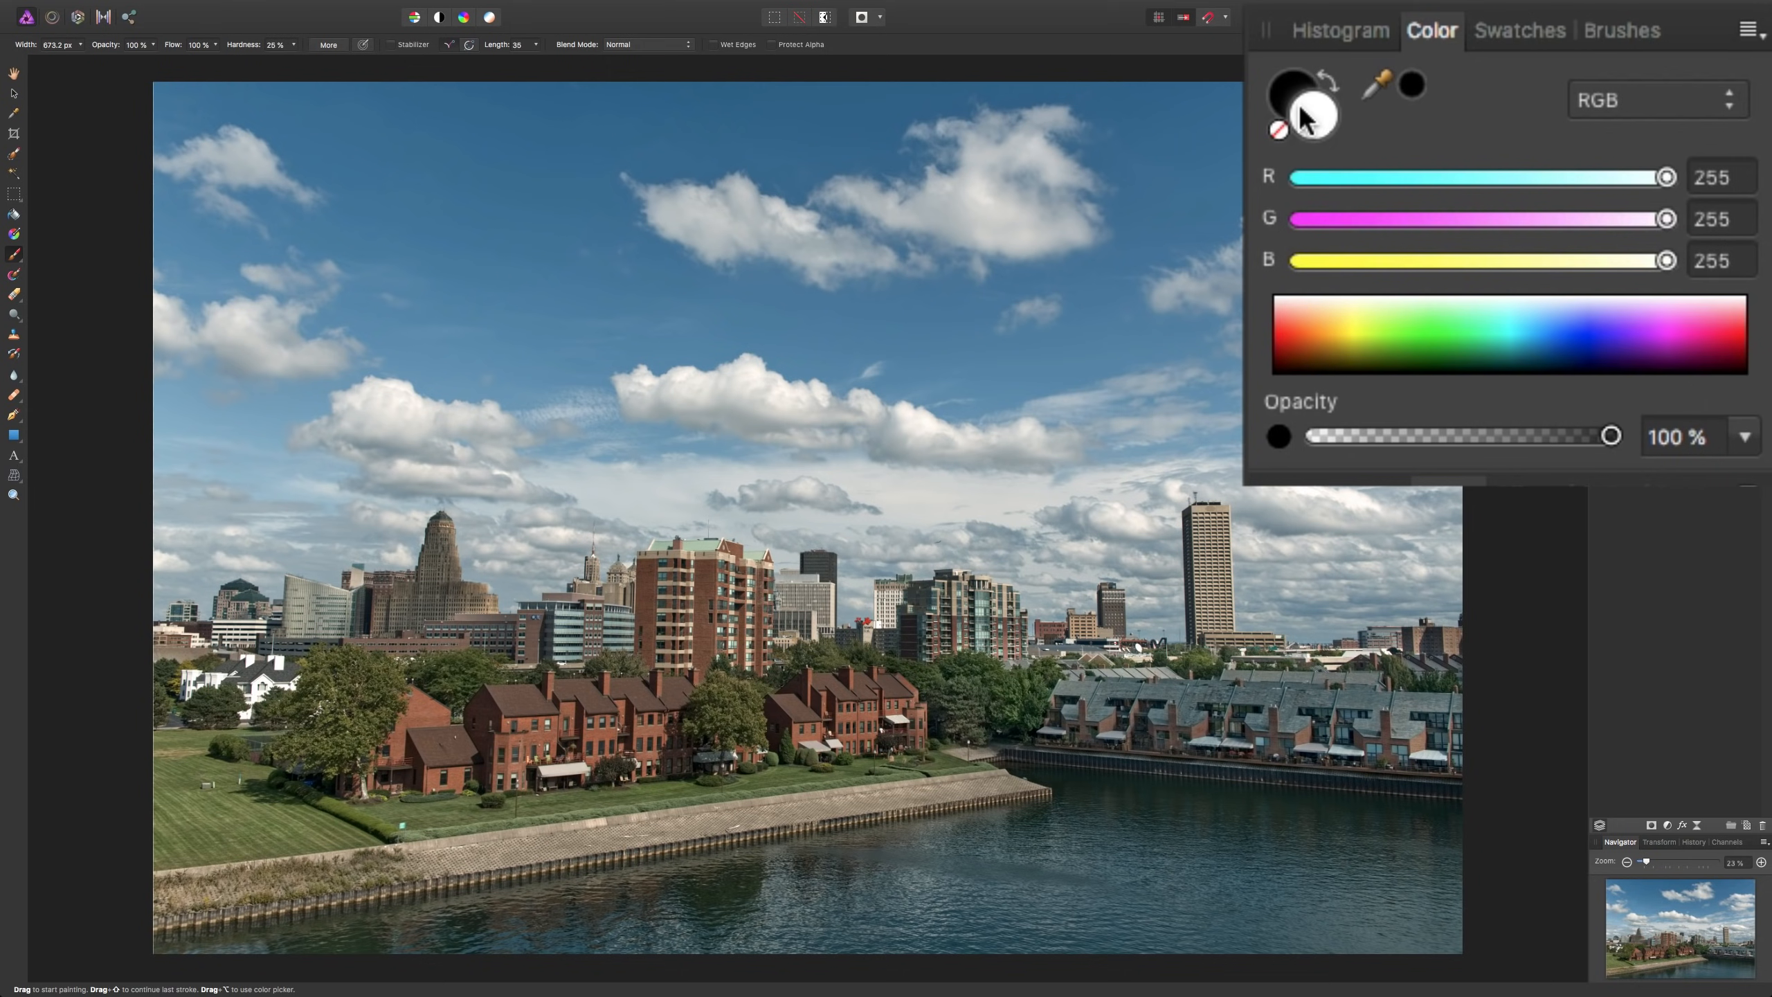
key(x)
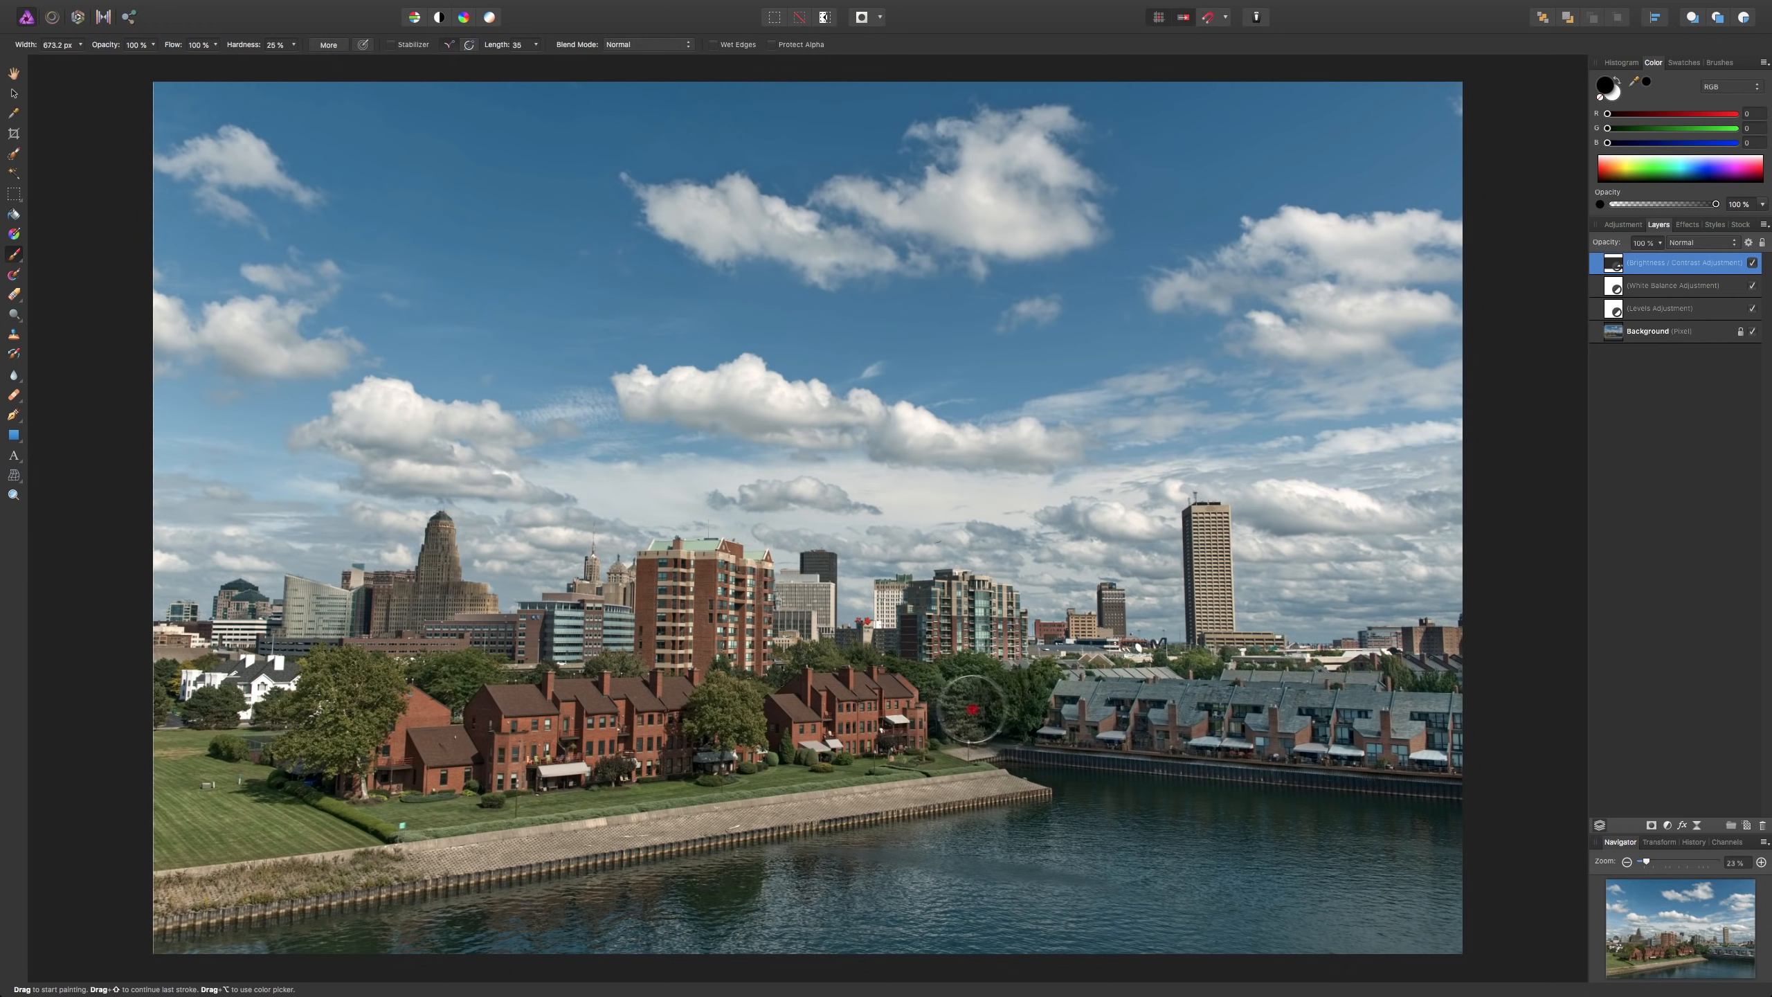
mouse_move(984, 662)
mouse_down()
mouse_move(951, 655)
mouse_move(995, 658)
mouse_move(944, 697)
mouse_move(948, 655)
mouse_move(977, 669)
mouse_up()
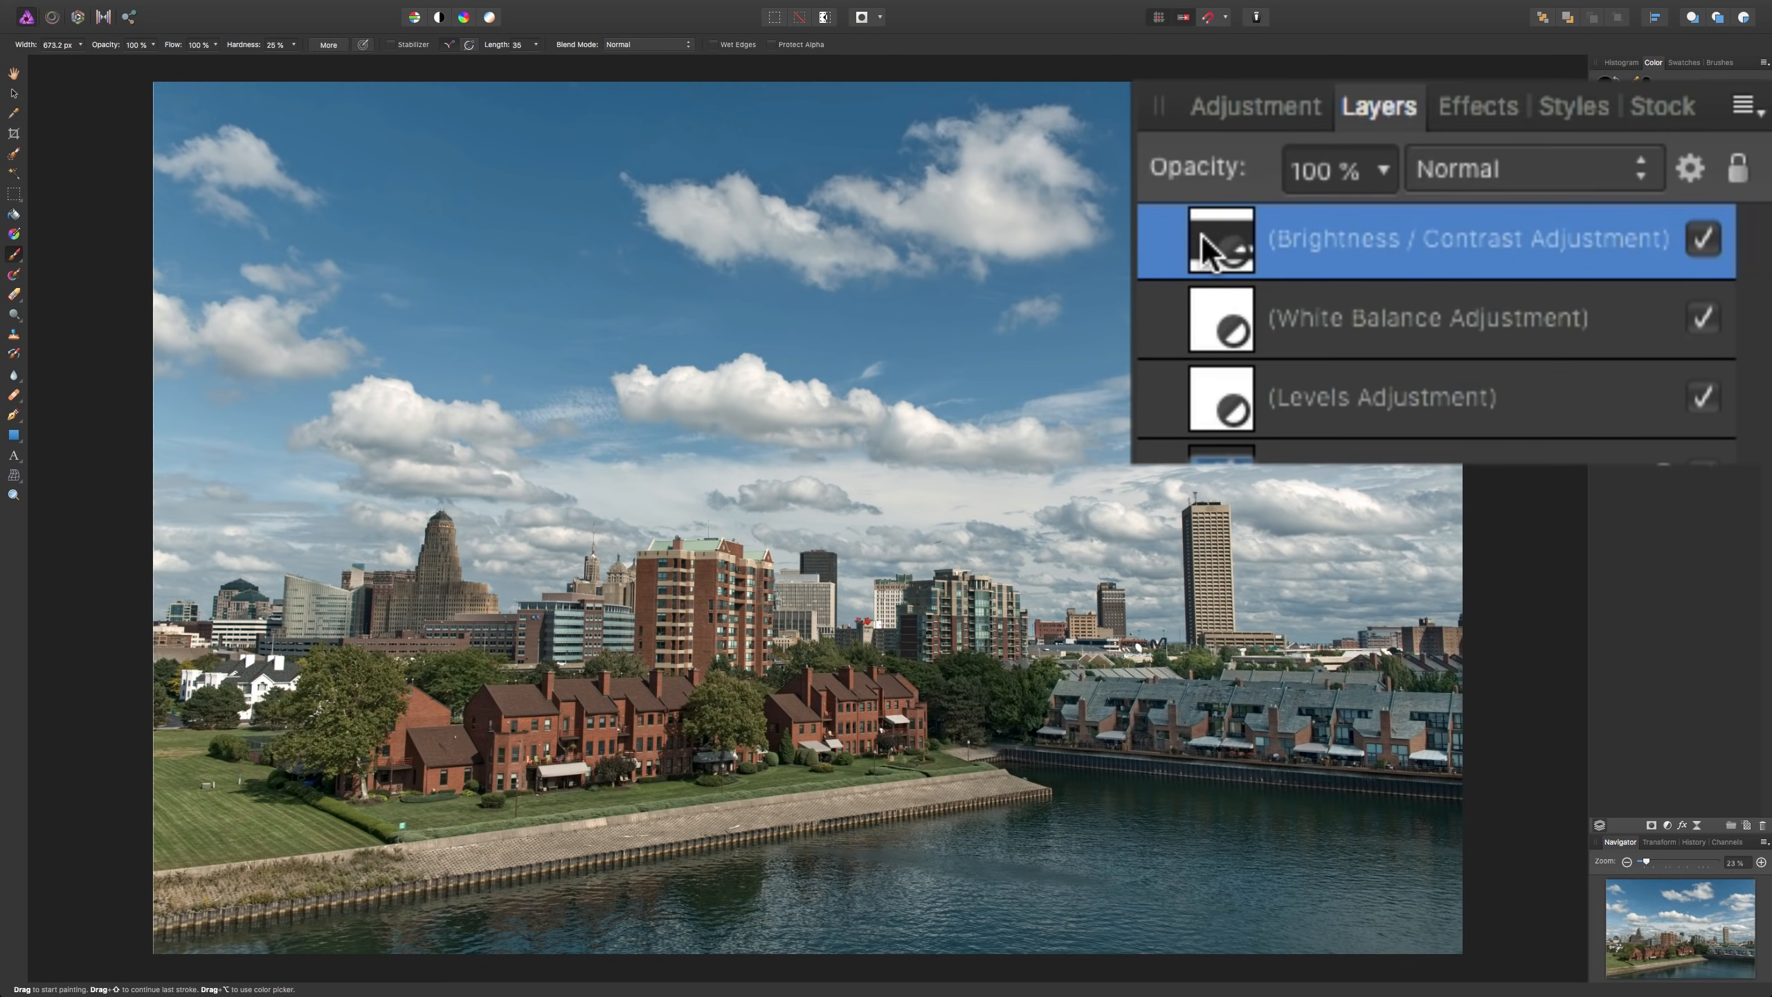
- Raise both Brightness and Contrast in the existing Brightness / Contrast adjustment to brighten the masked townhouses further
double_click(1613, 263)
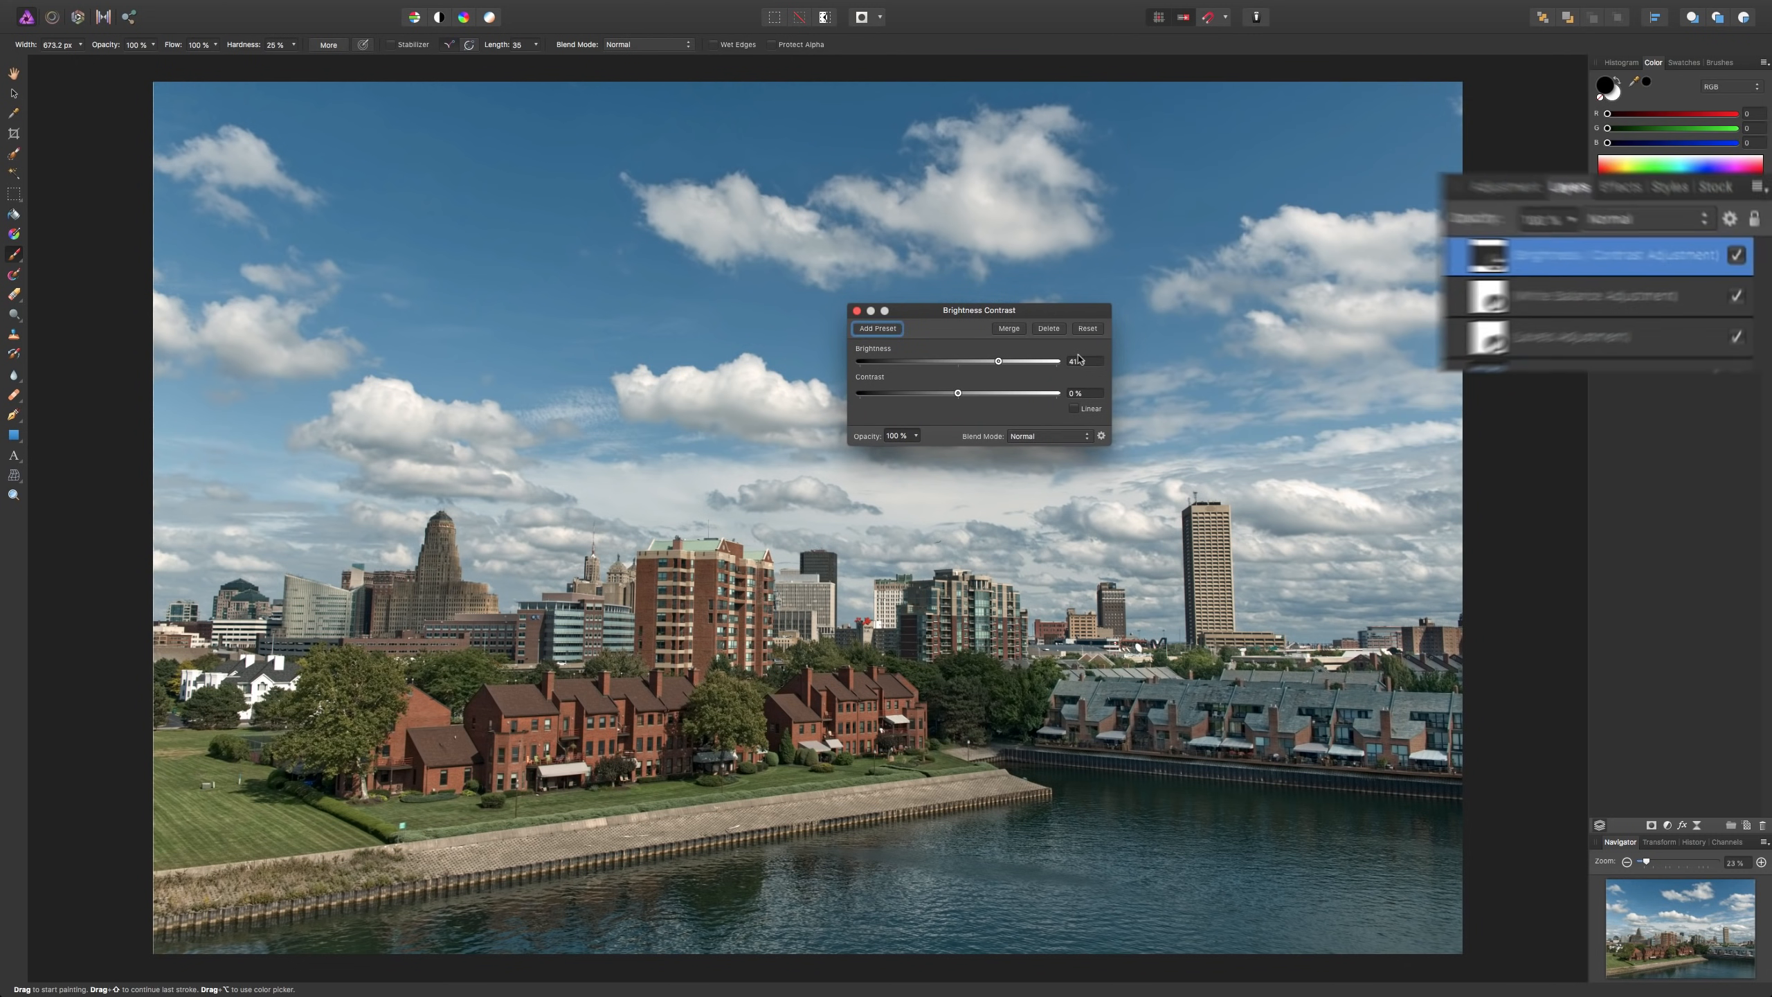
mouse_move(1064, 336)
mouse_down()
mouse_move(1127, 342)
mouse_move(1083, 336)
mouse_up()
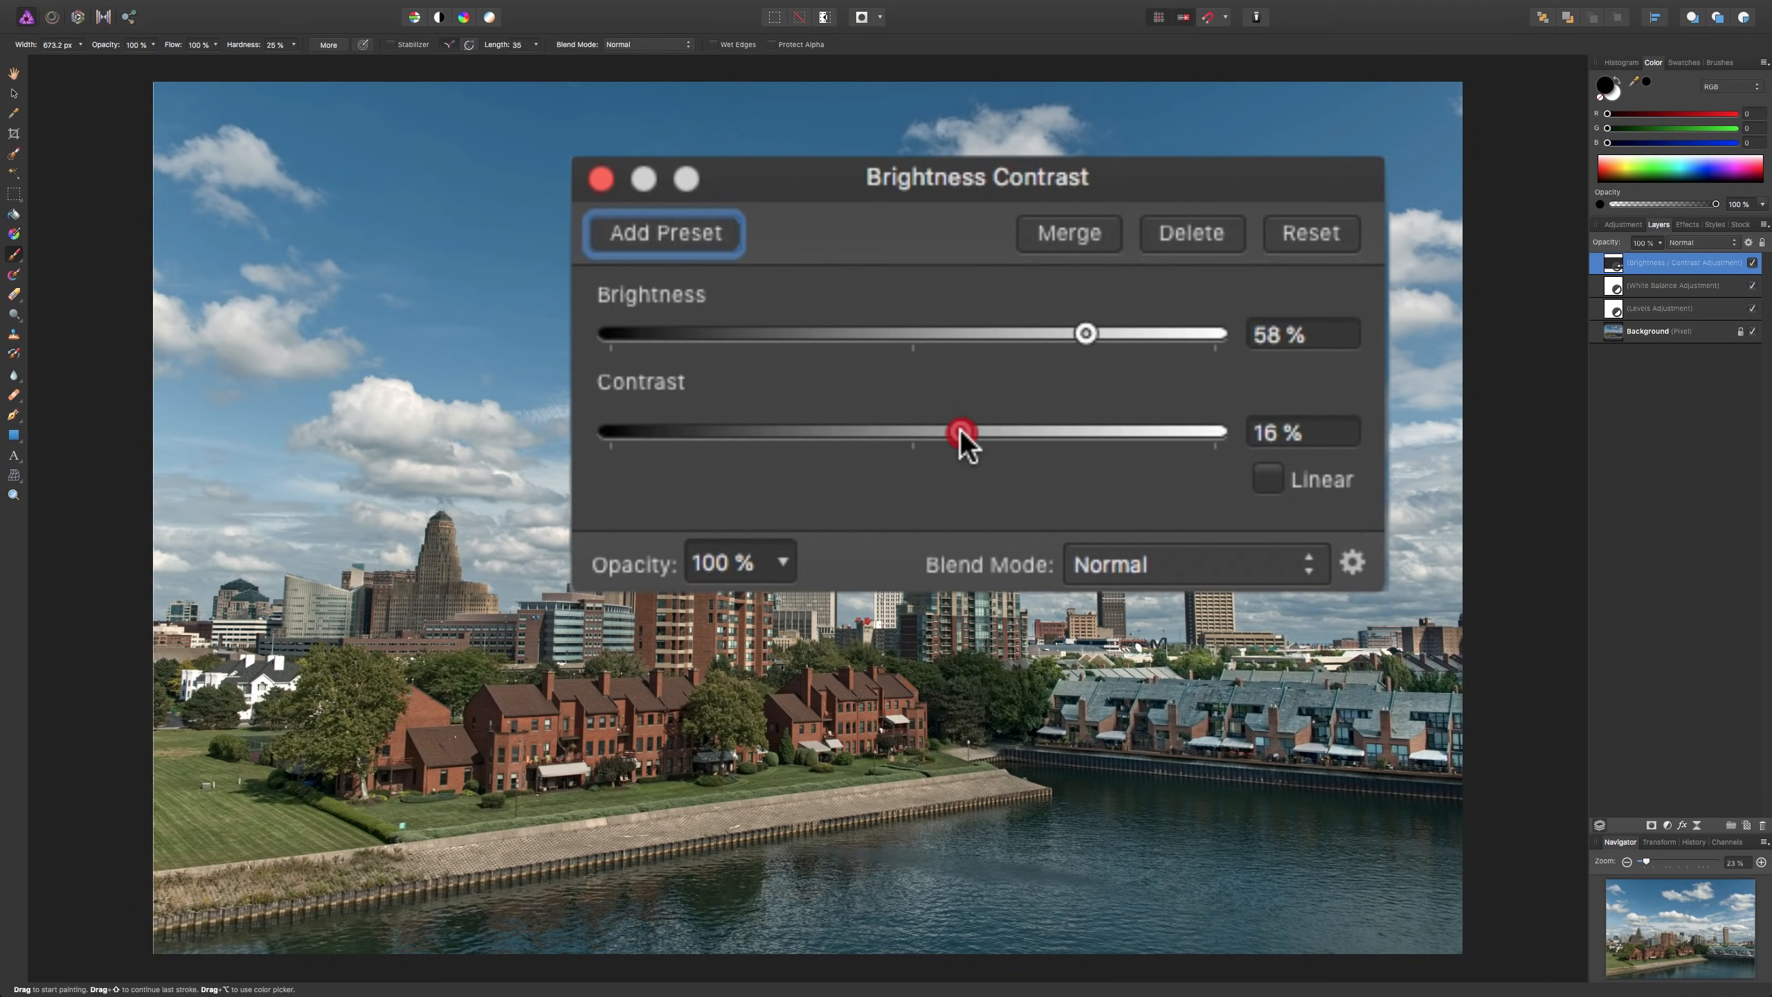
drag(961, 430, 968, 430)
drag(1085, 335, 1112, 337)
click(858, 311)
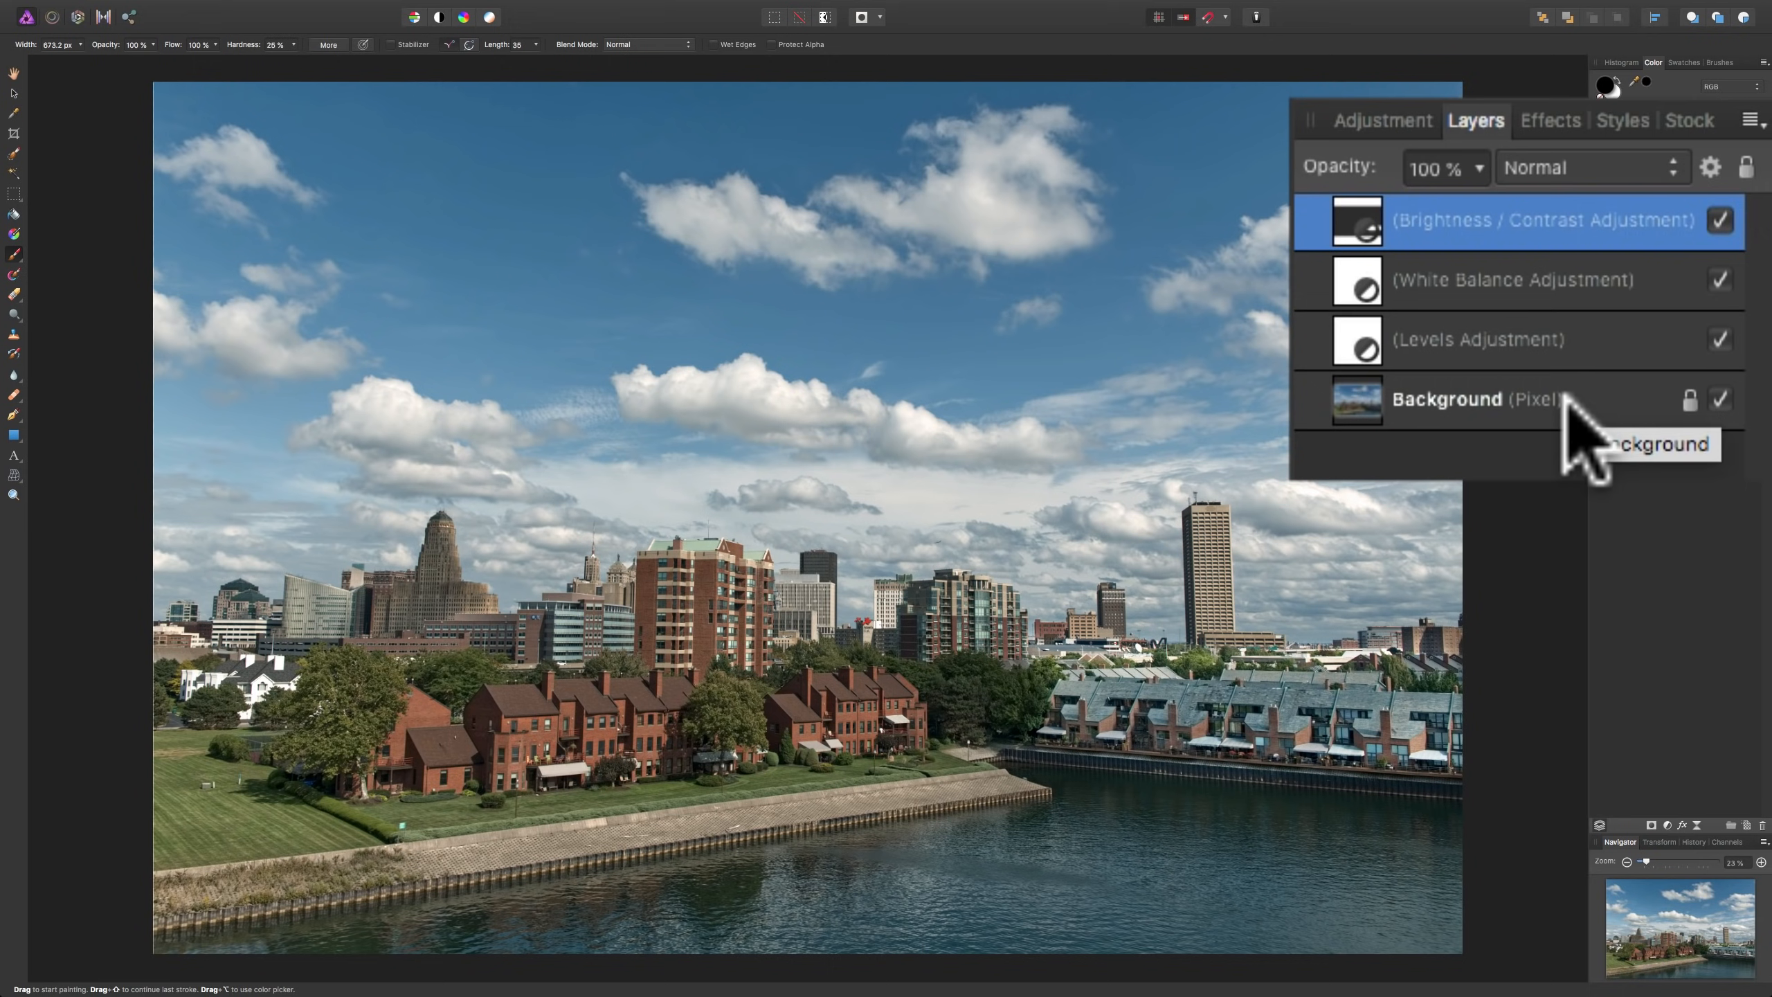
- Add a live Vignette filter to the Background layer and move its settings dialog clear of the lower part of the photo
click(1532, 412)
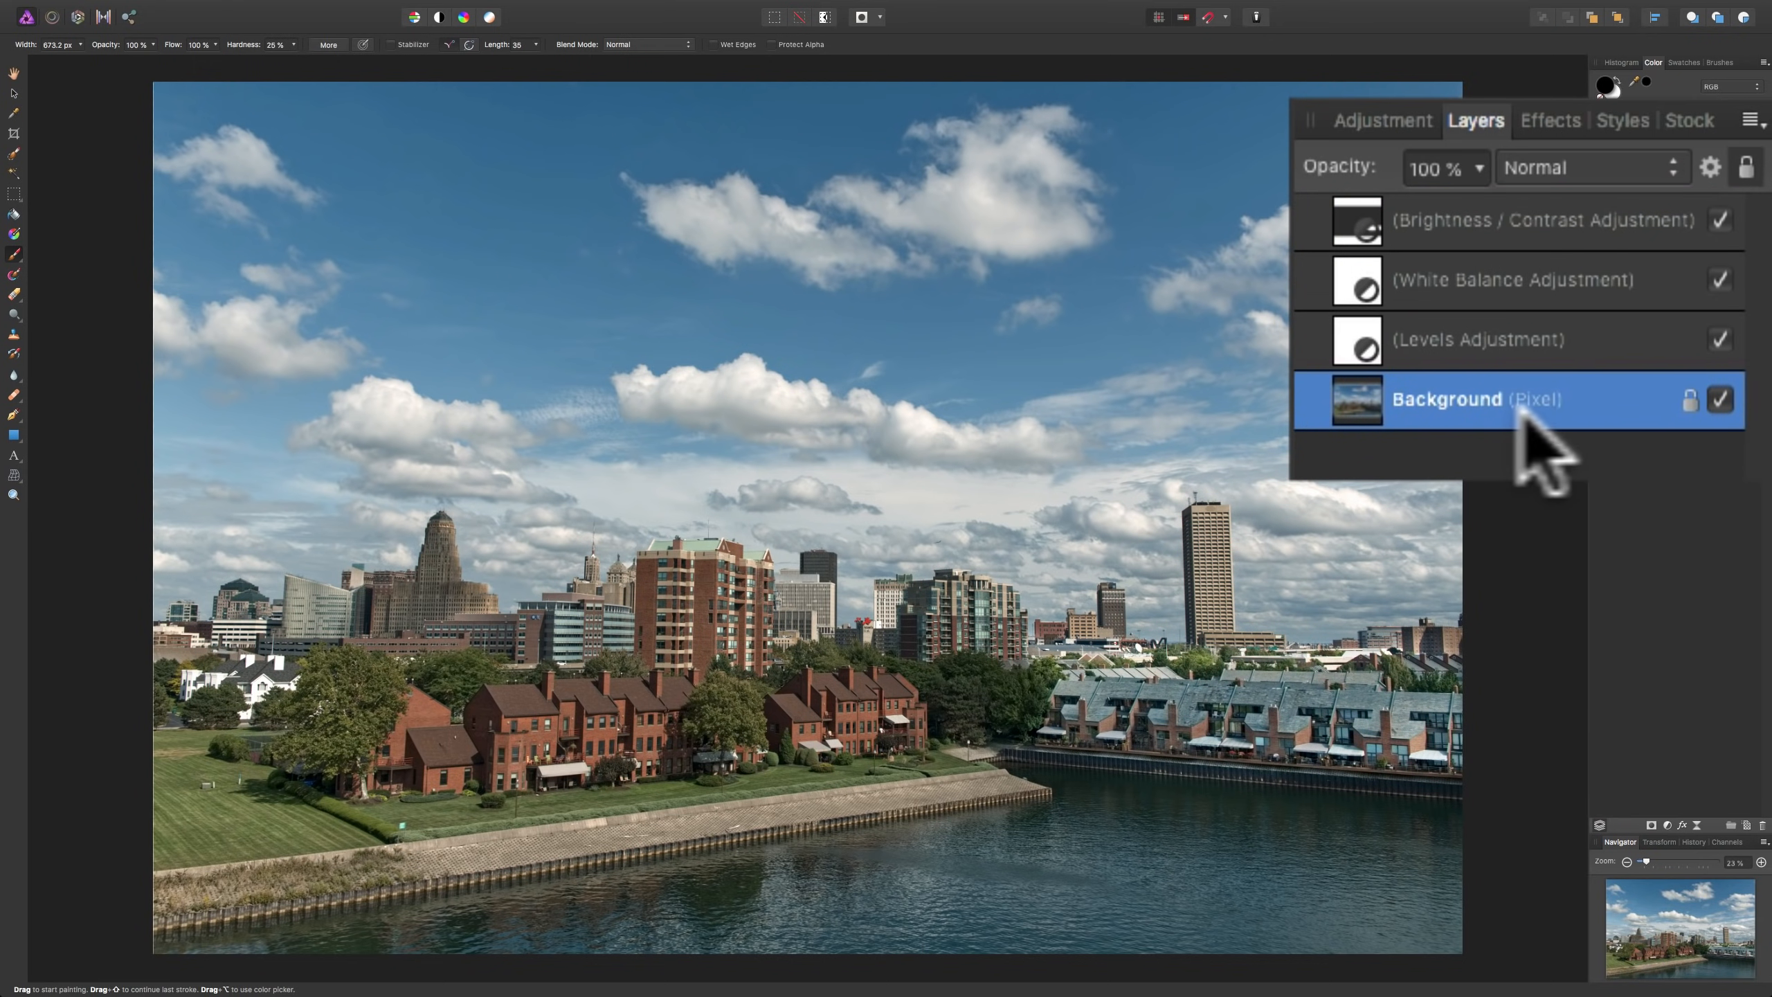
mouse_move(372, 2)
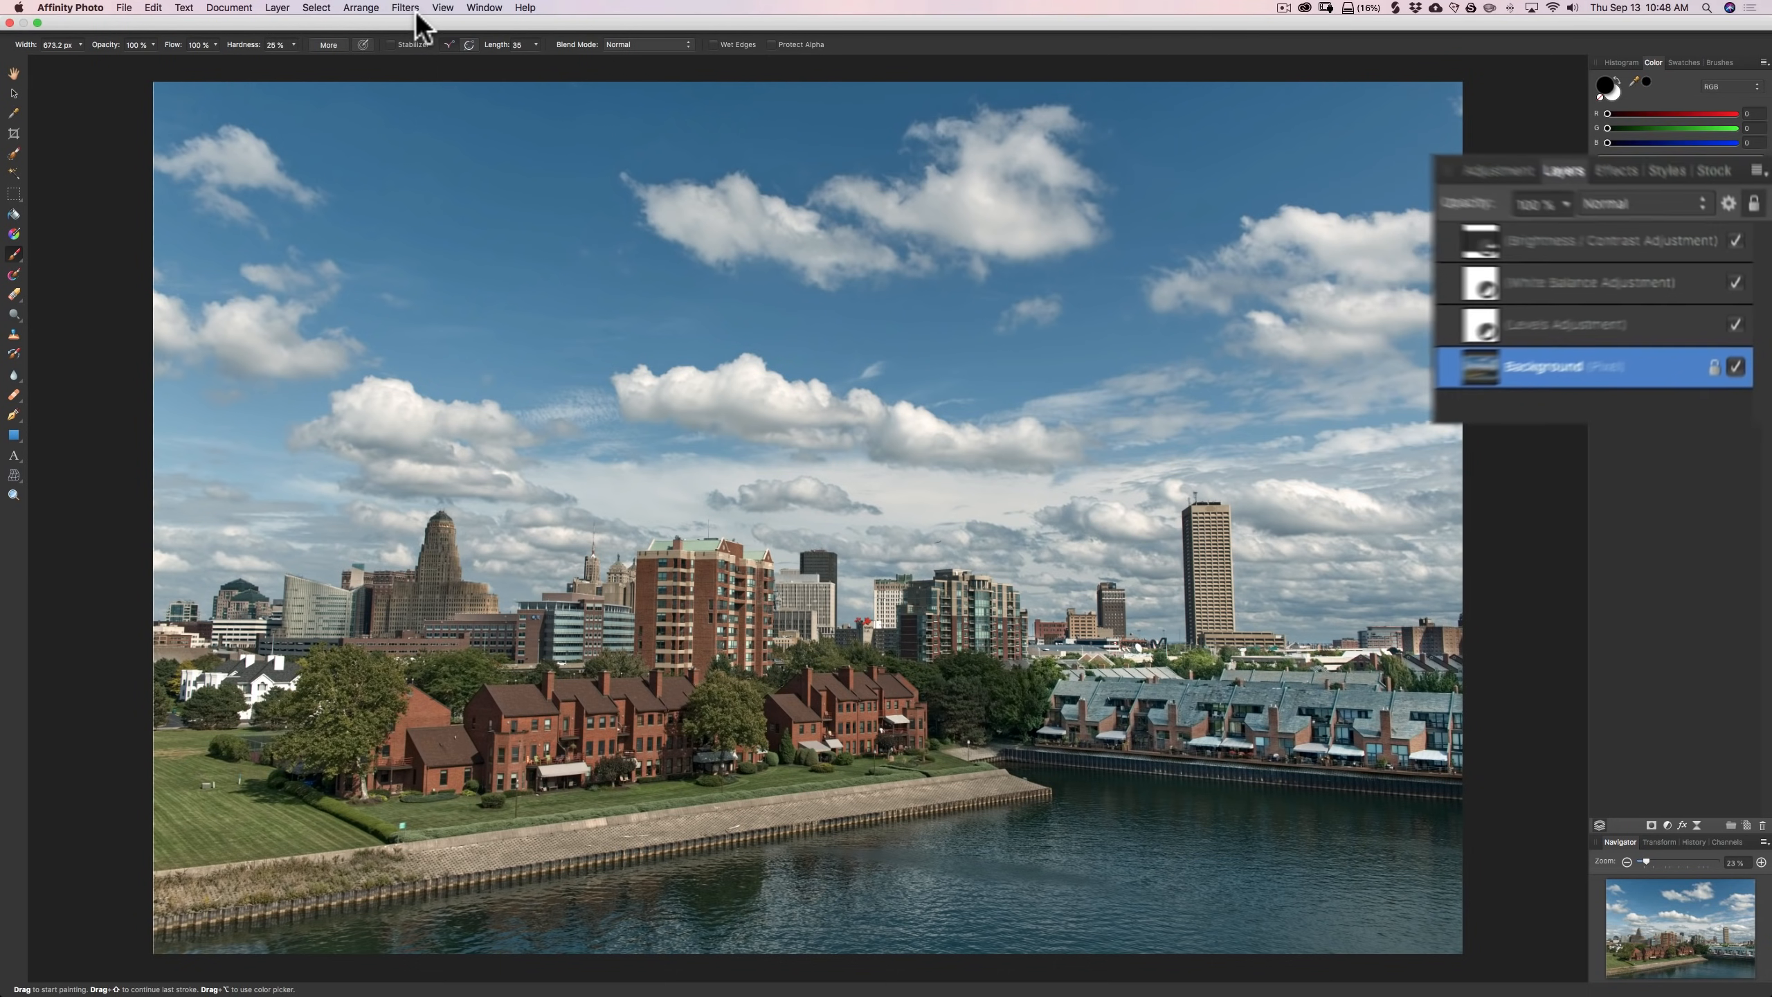
click(279, 8)
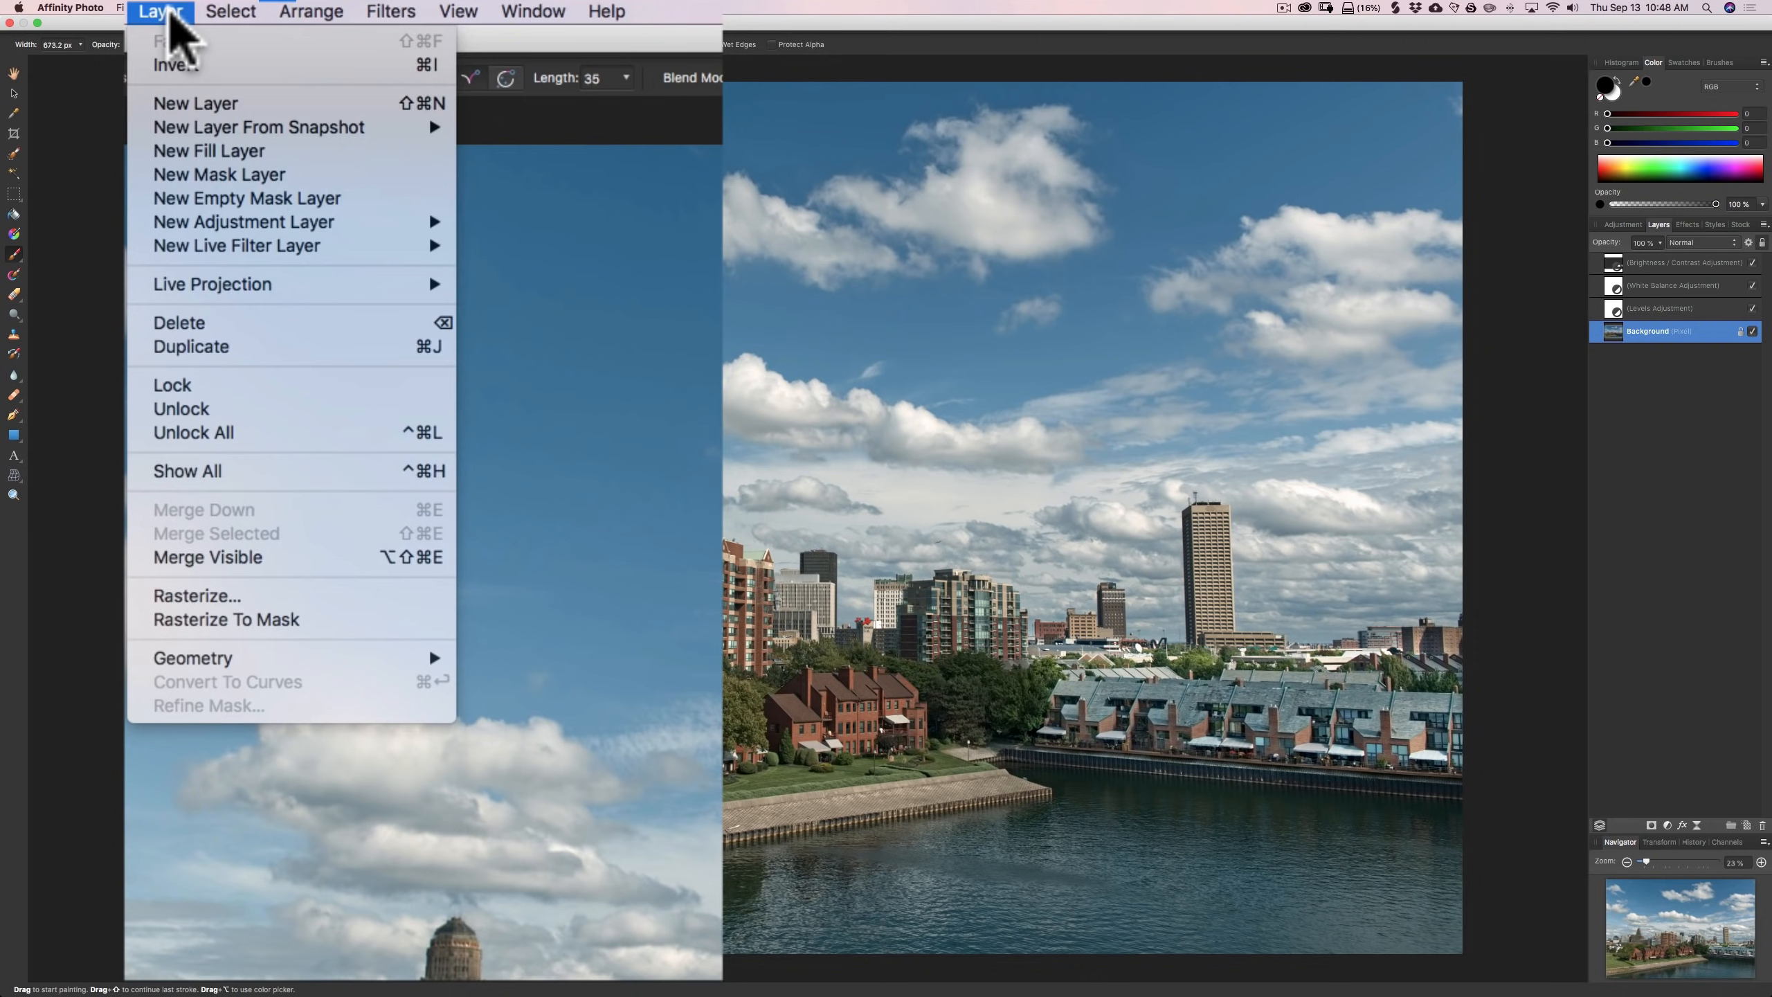
mouse_move(323, 245)
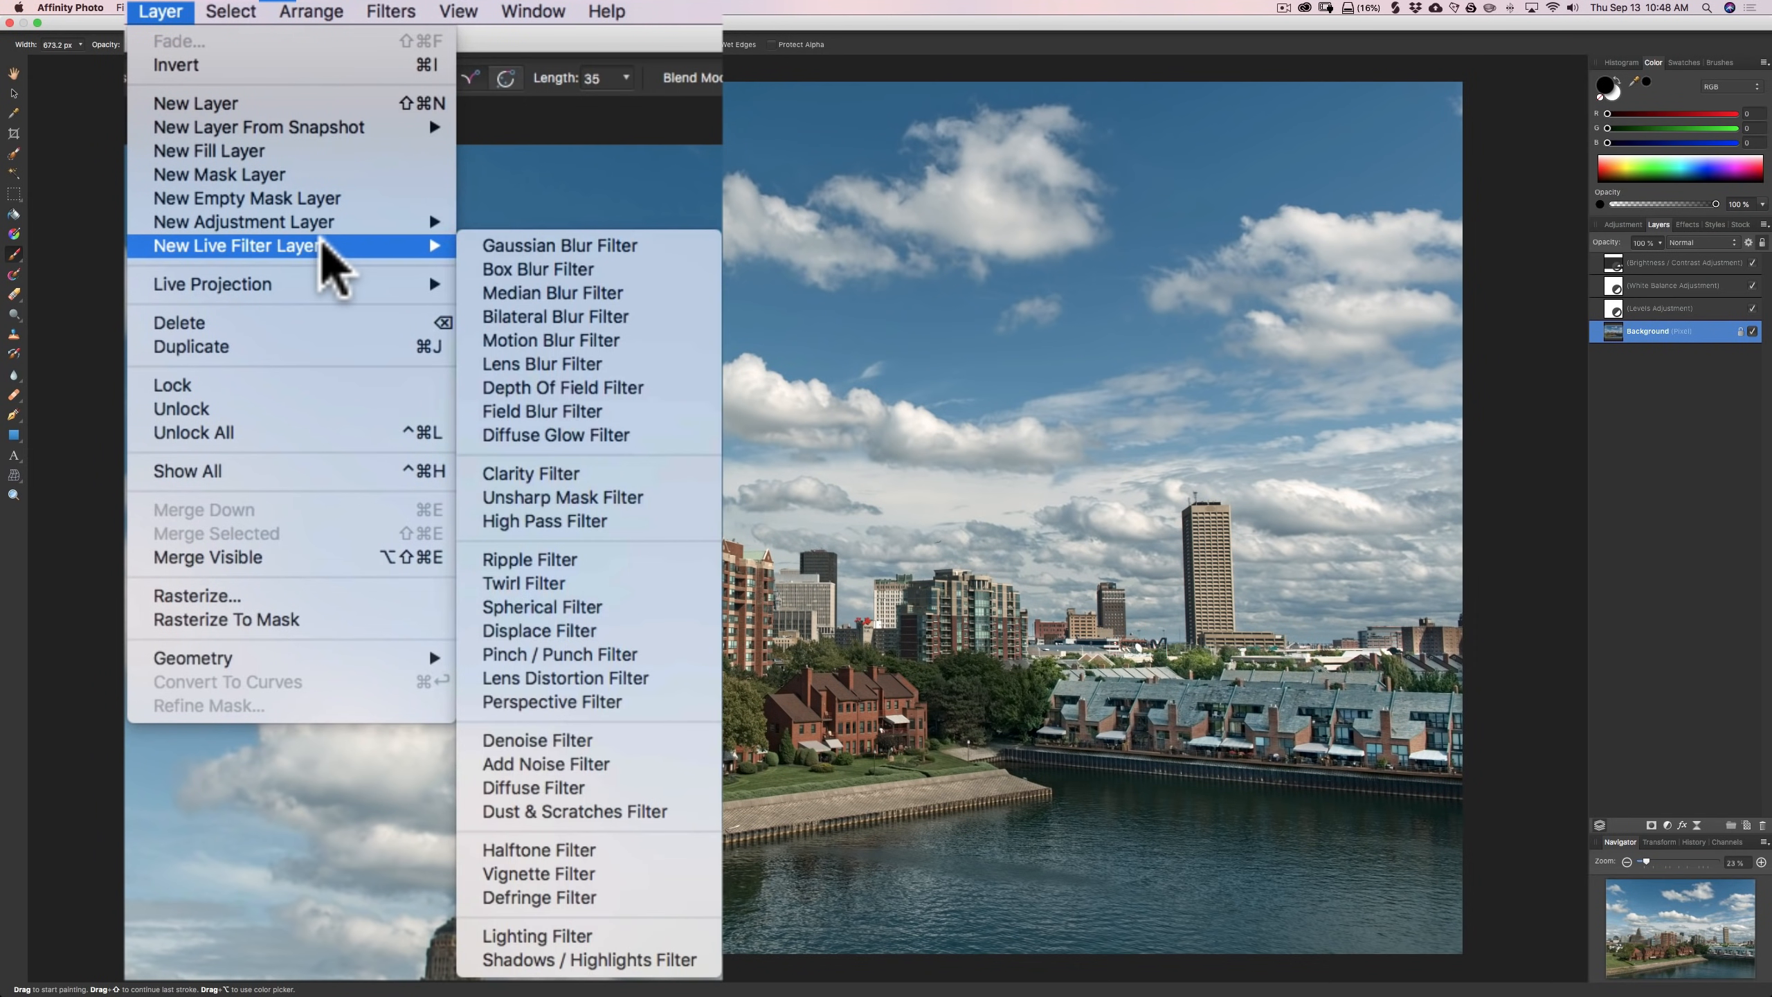
click(580, 875)
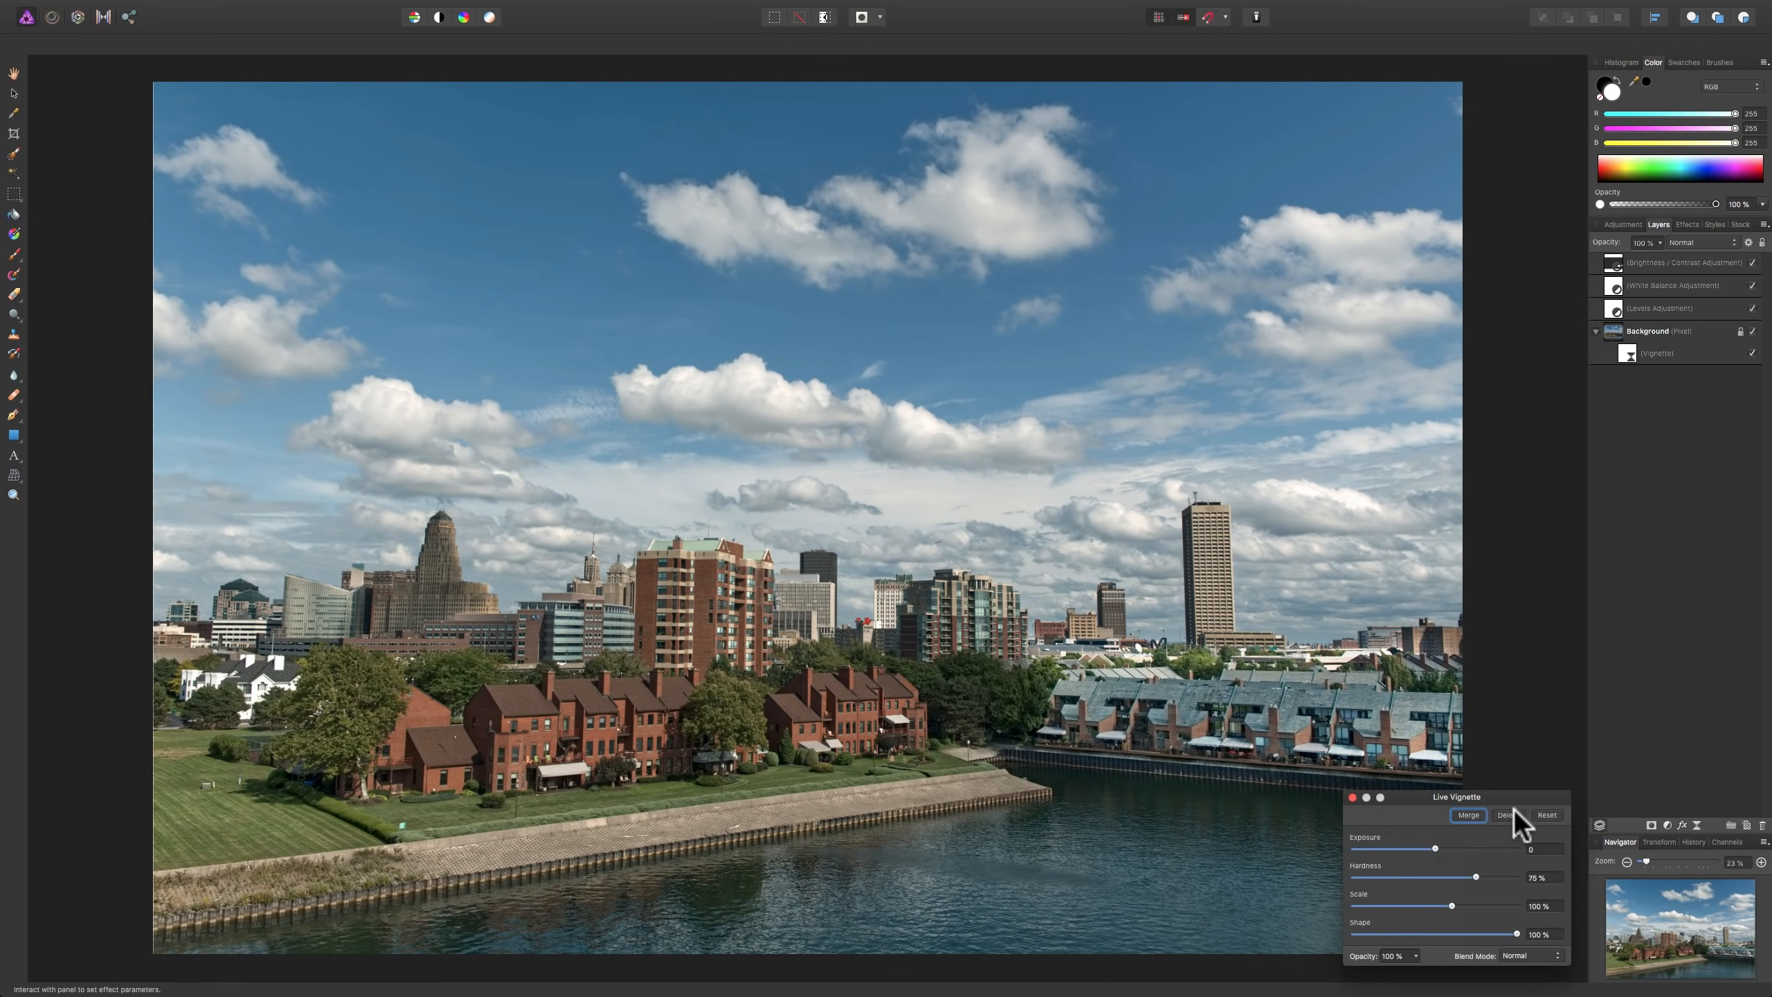
drag(1513, 801, 1500, 356)
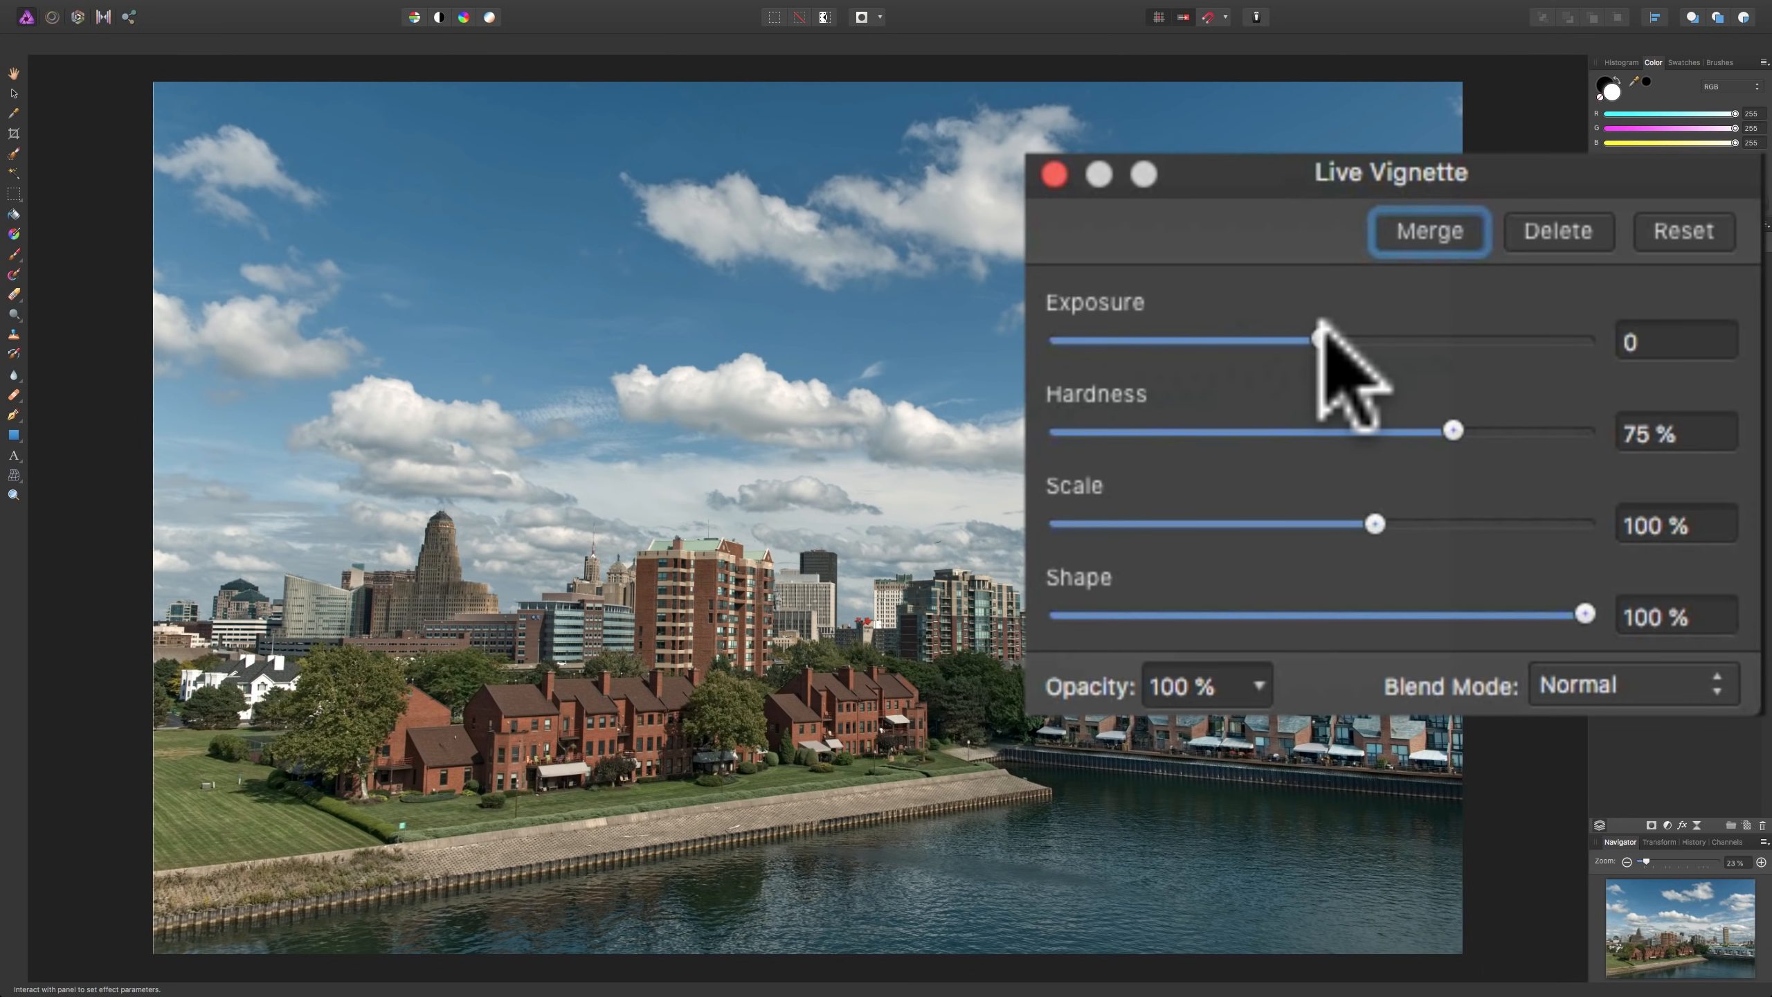
- Darken the corners with vignette Exposure -2.796, Hardness 40% and Scale 175%
mouse_move(1321, 328)
mouse_down()
mouse_move(1210, 328)
mouse_move(1230, 336)
mouse_move(1199, 345)
mouse_move(1509, 345)
mouse_move(1138, 339)
mouse_up()
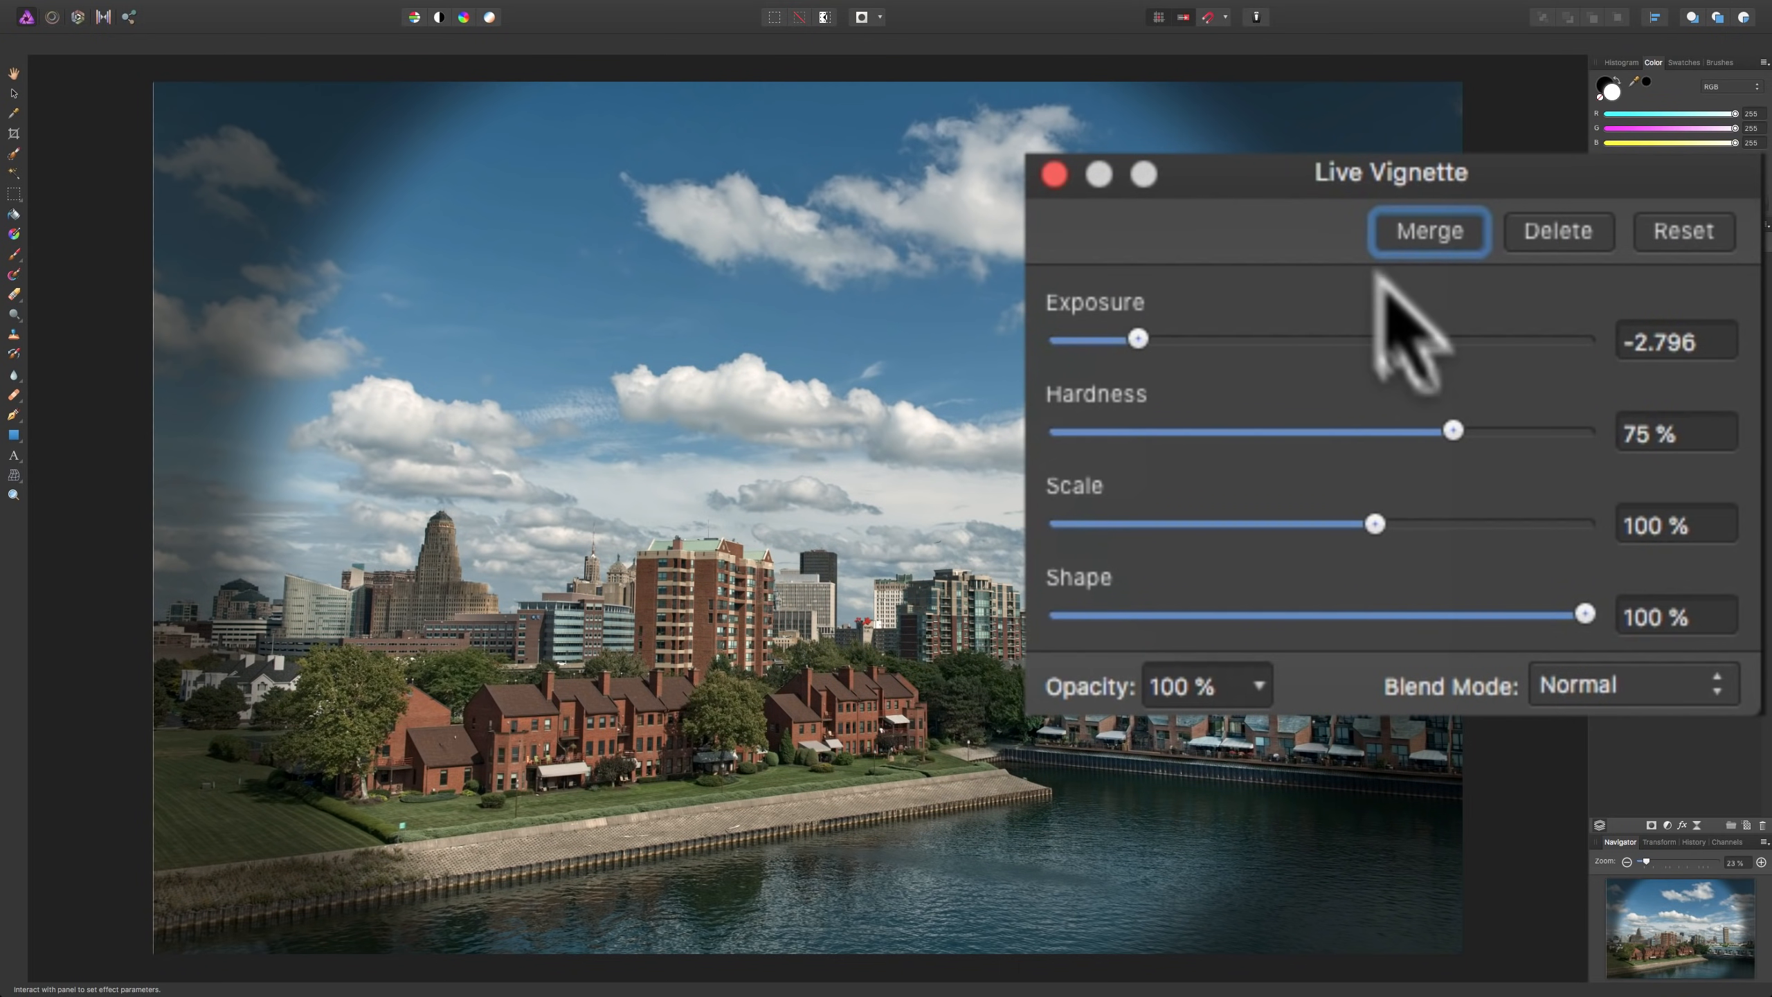
drag(1453, 431, 1266, 427)
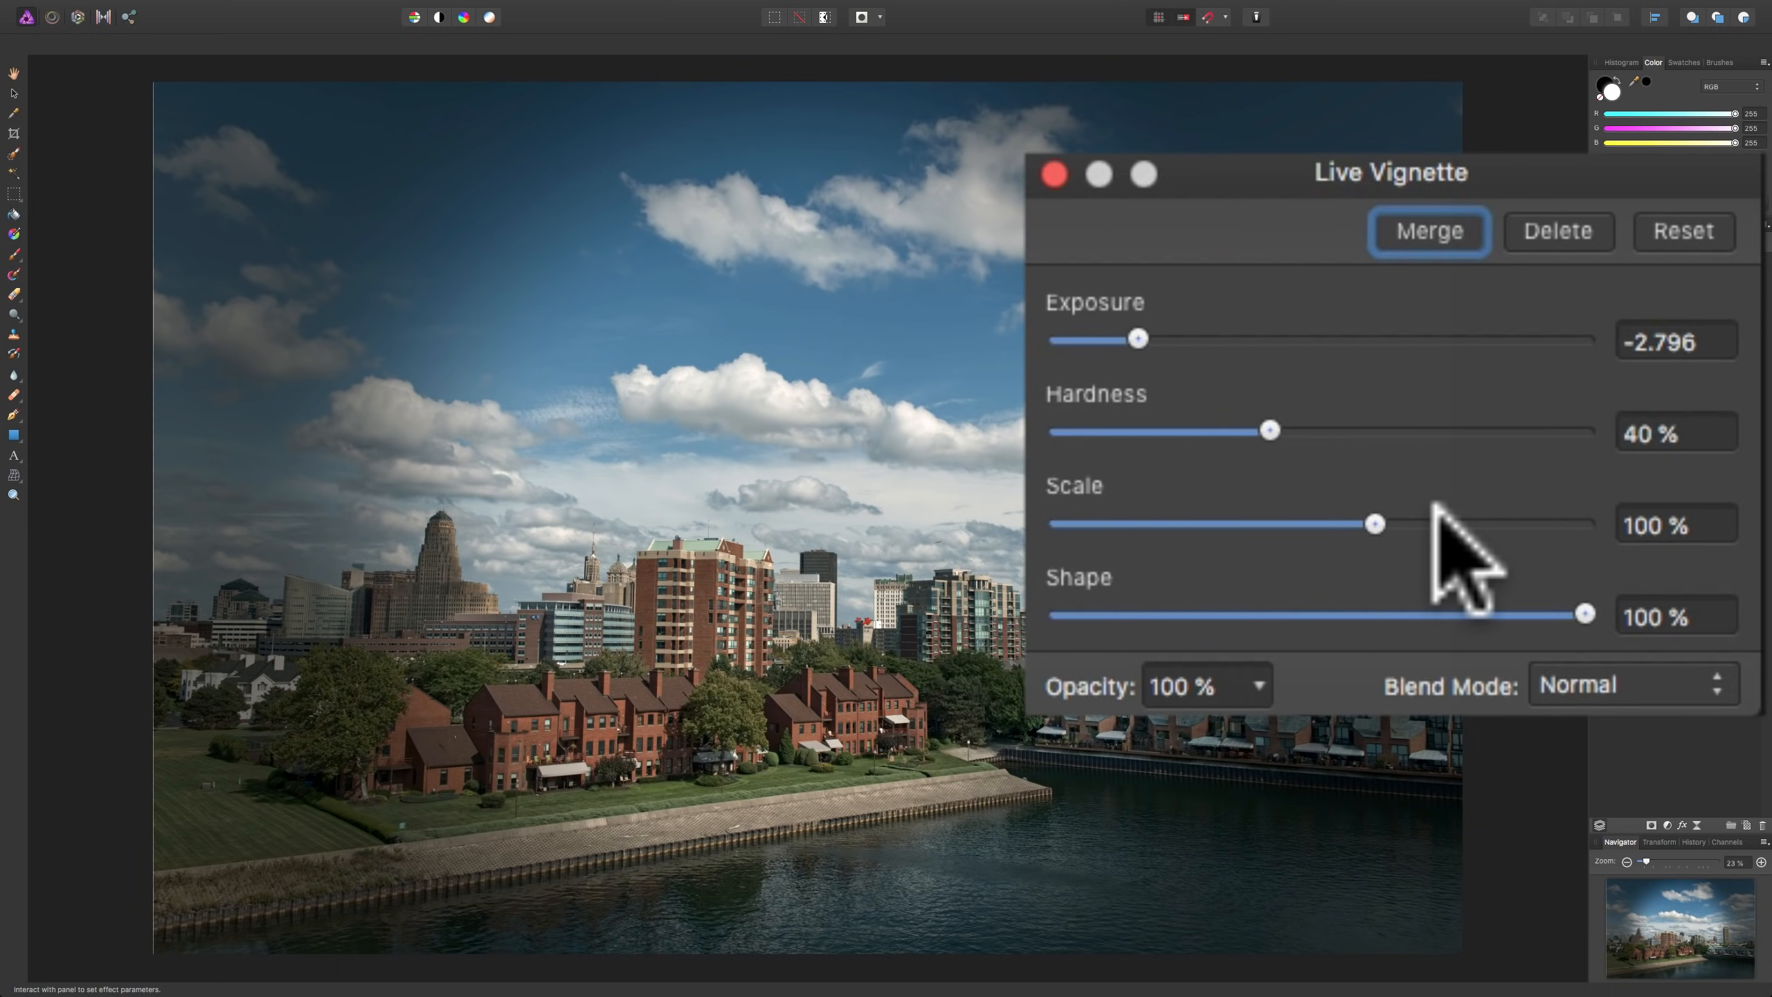
drag(1366, 522, 1451, 523)
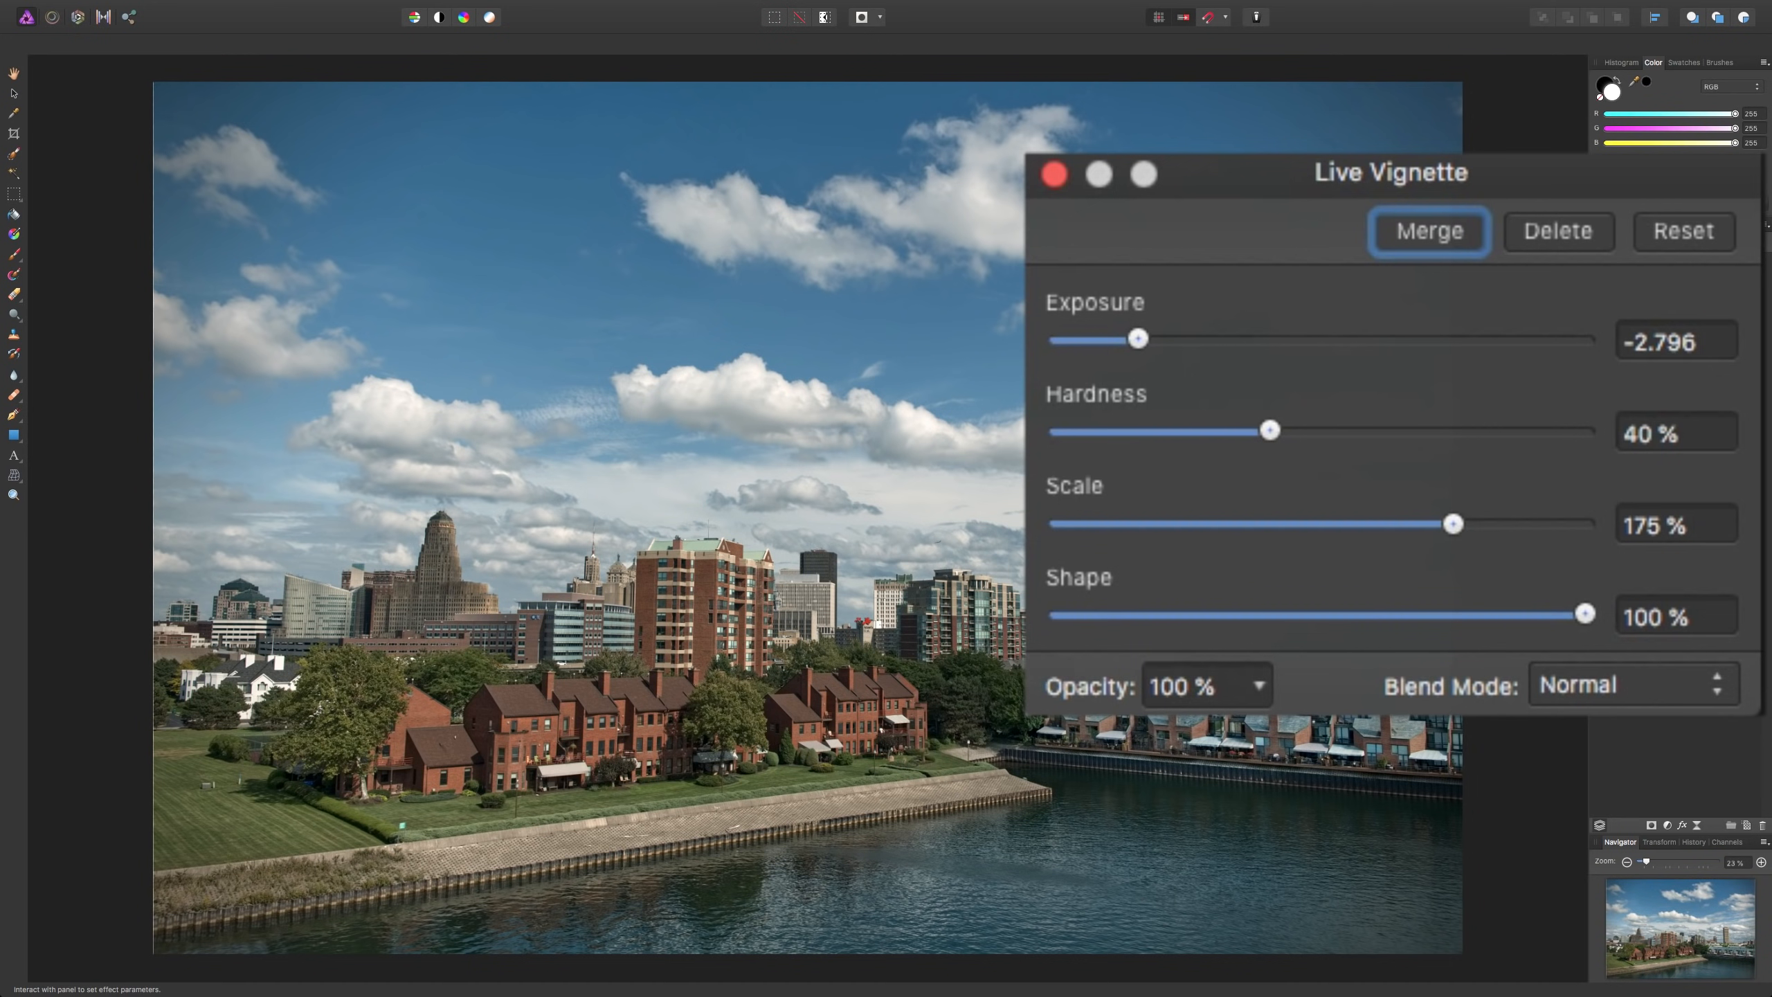
- Refine the vignette to 44% Hardness with slightly lower Exposure, and switch the filter off and on to compare
click(1759, 282)
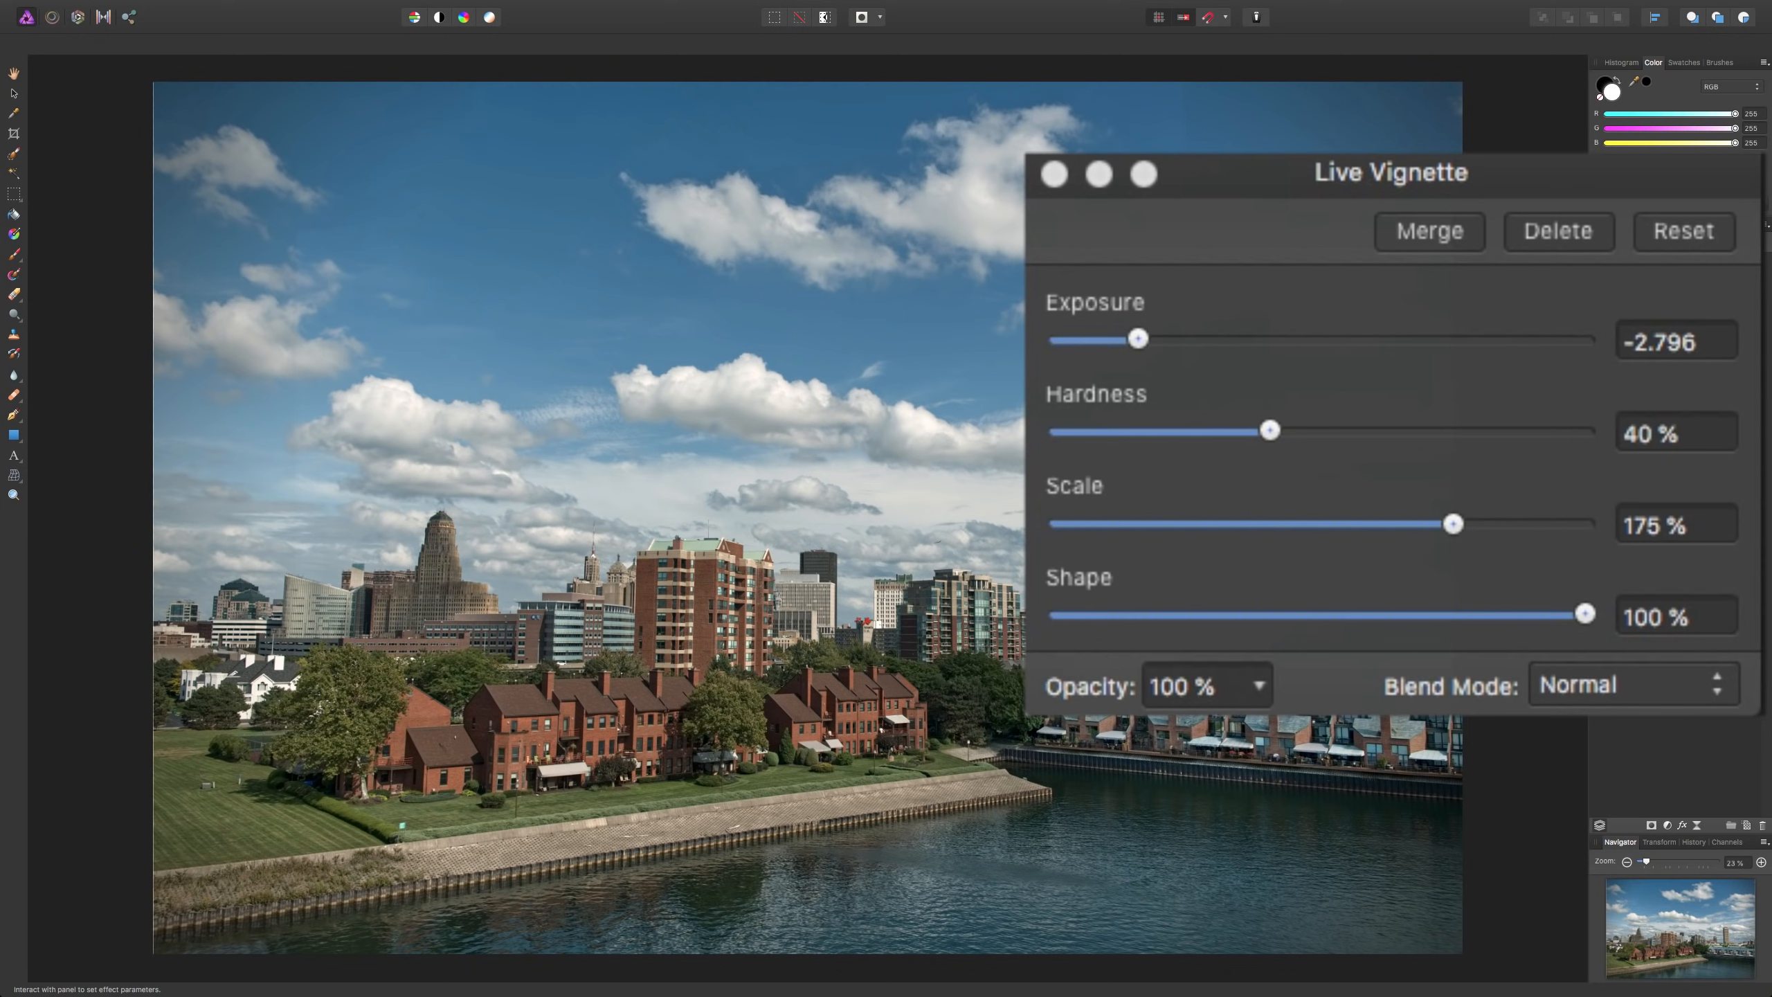
drag(1270, 419, 1312, 422)
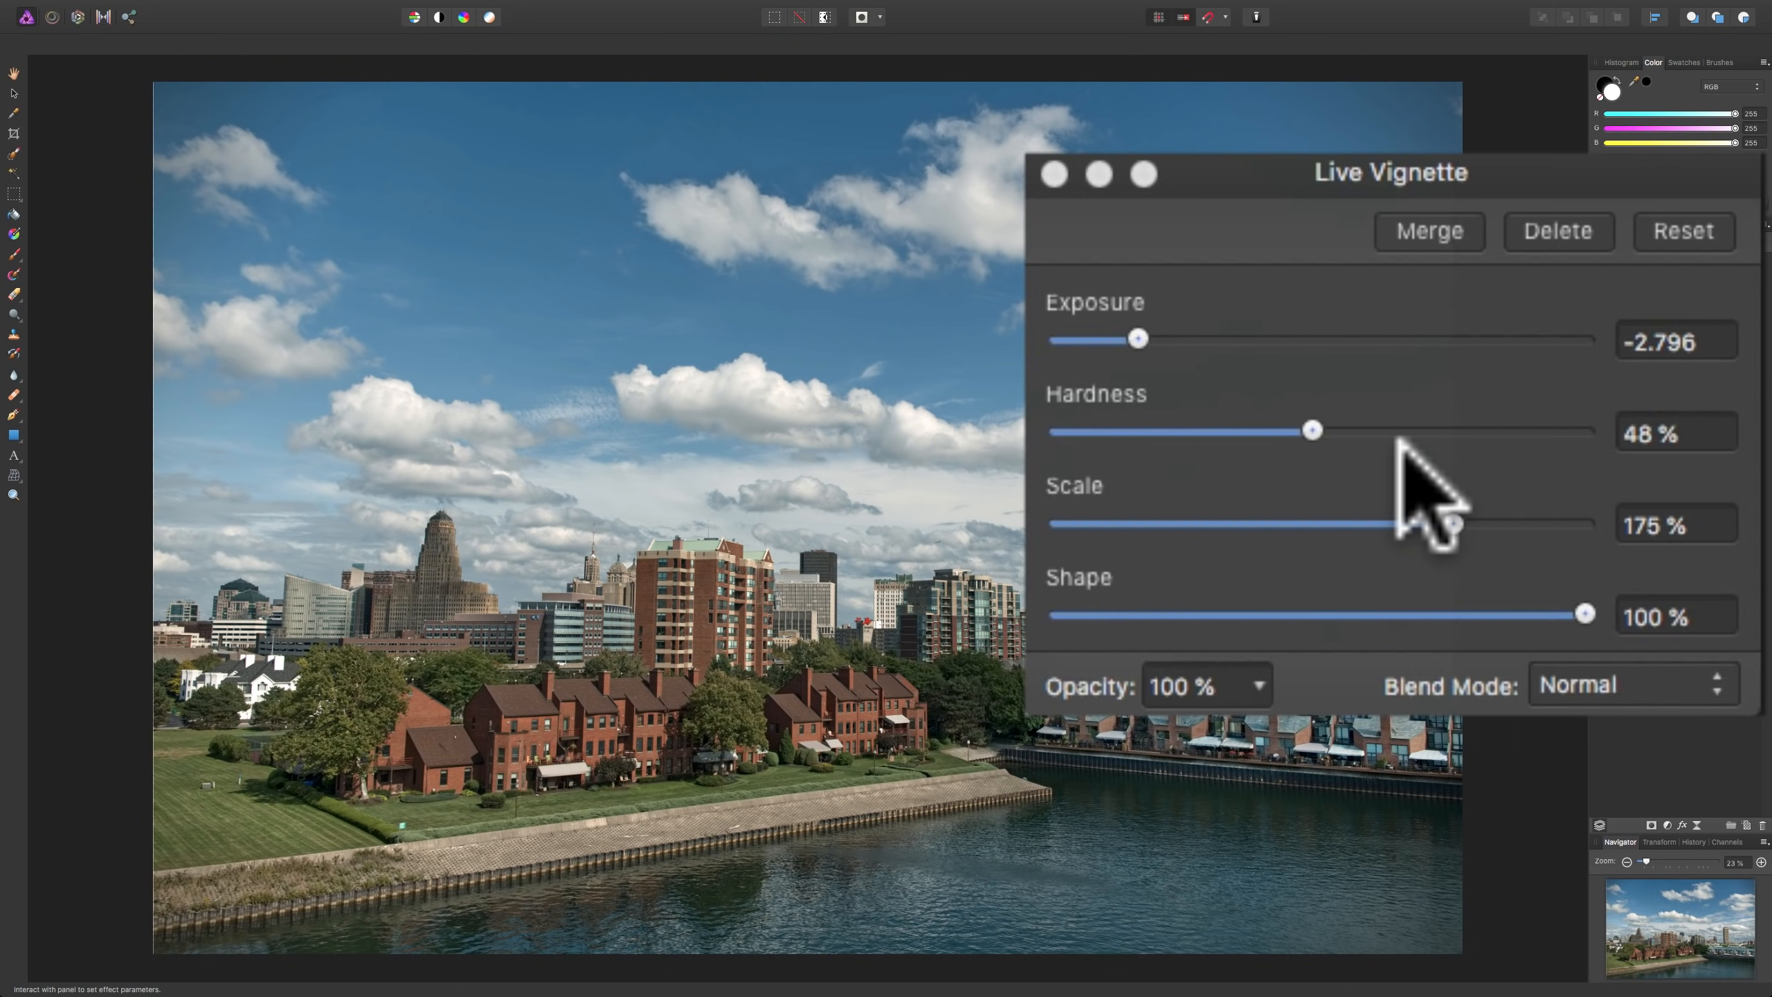
mouse_move(1311, 427)
mouse_down()
mouse_move(1378, 427)
mouse_move(1288, 427)
mouse_up()
drag(1138, 340, 1117, 340)
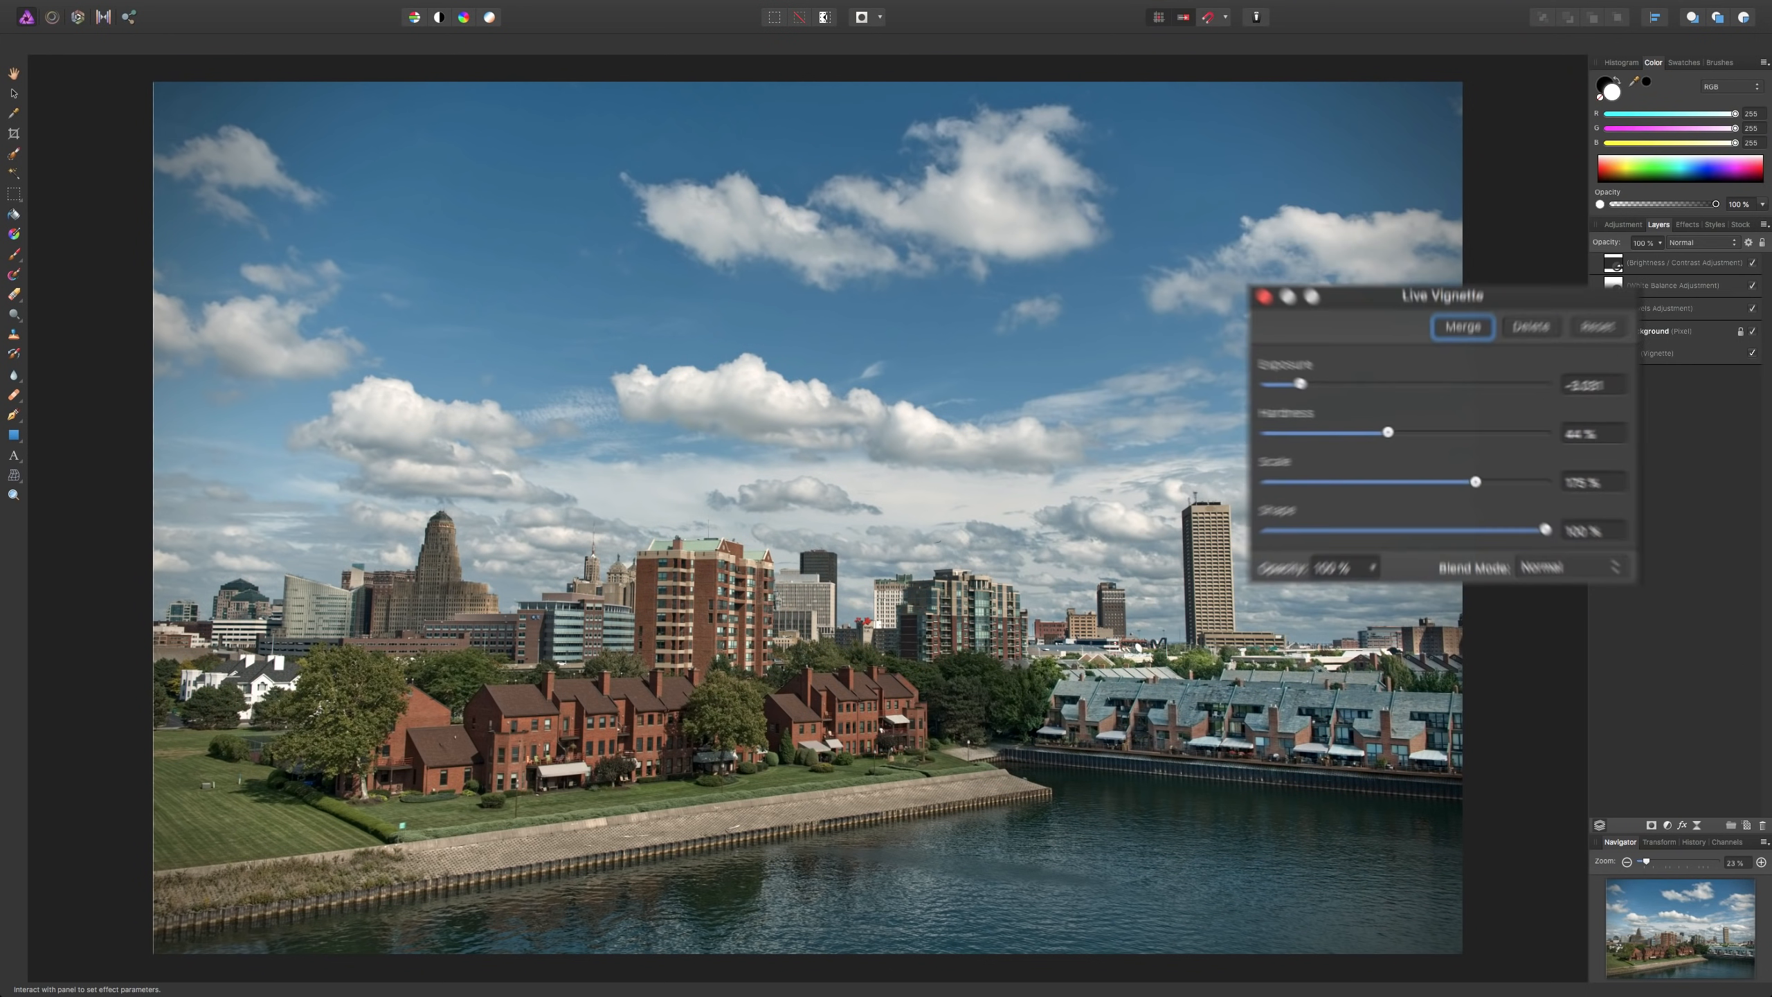
click(1334, 351)
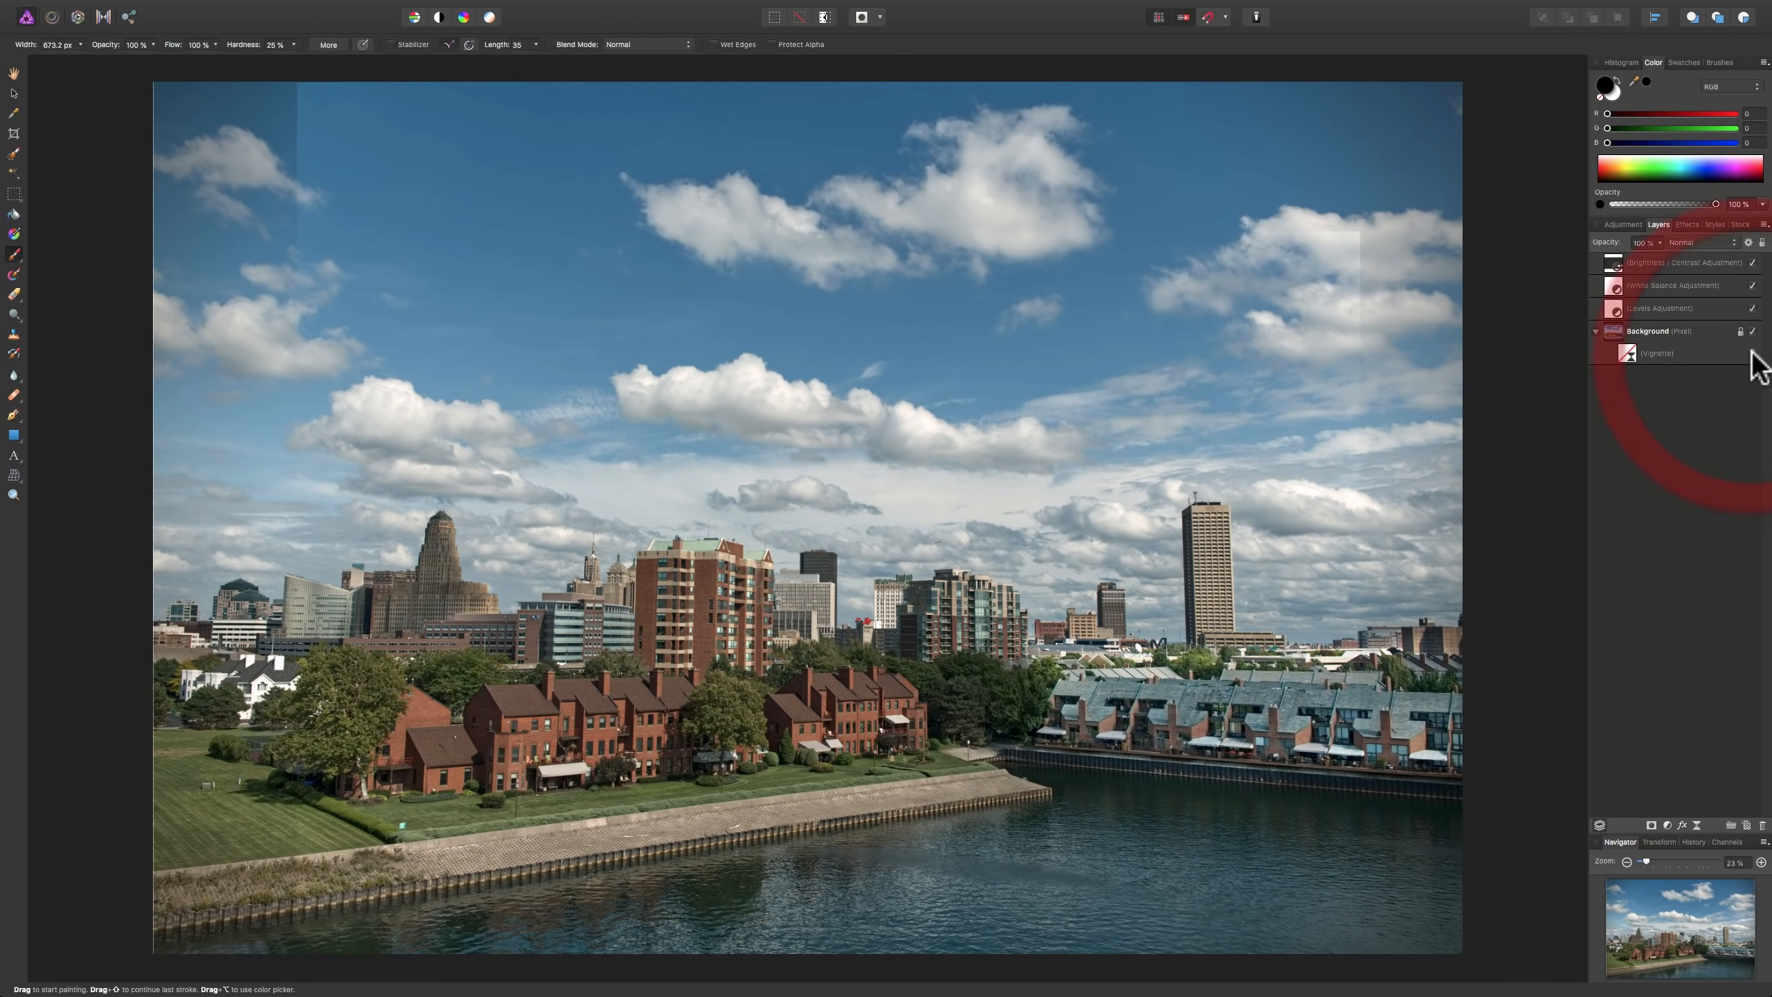
click(1753, 354)
click(1753, 353)
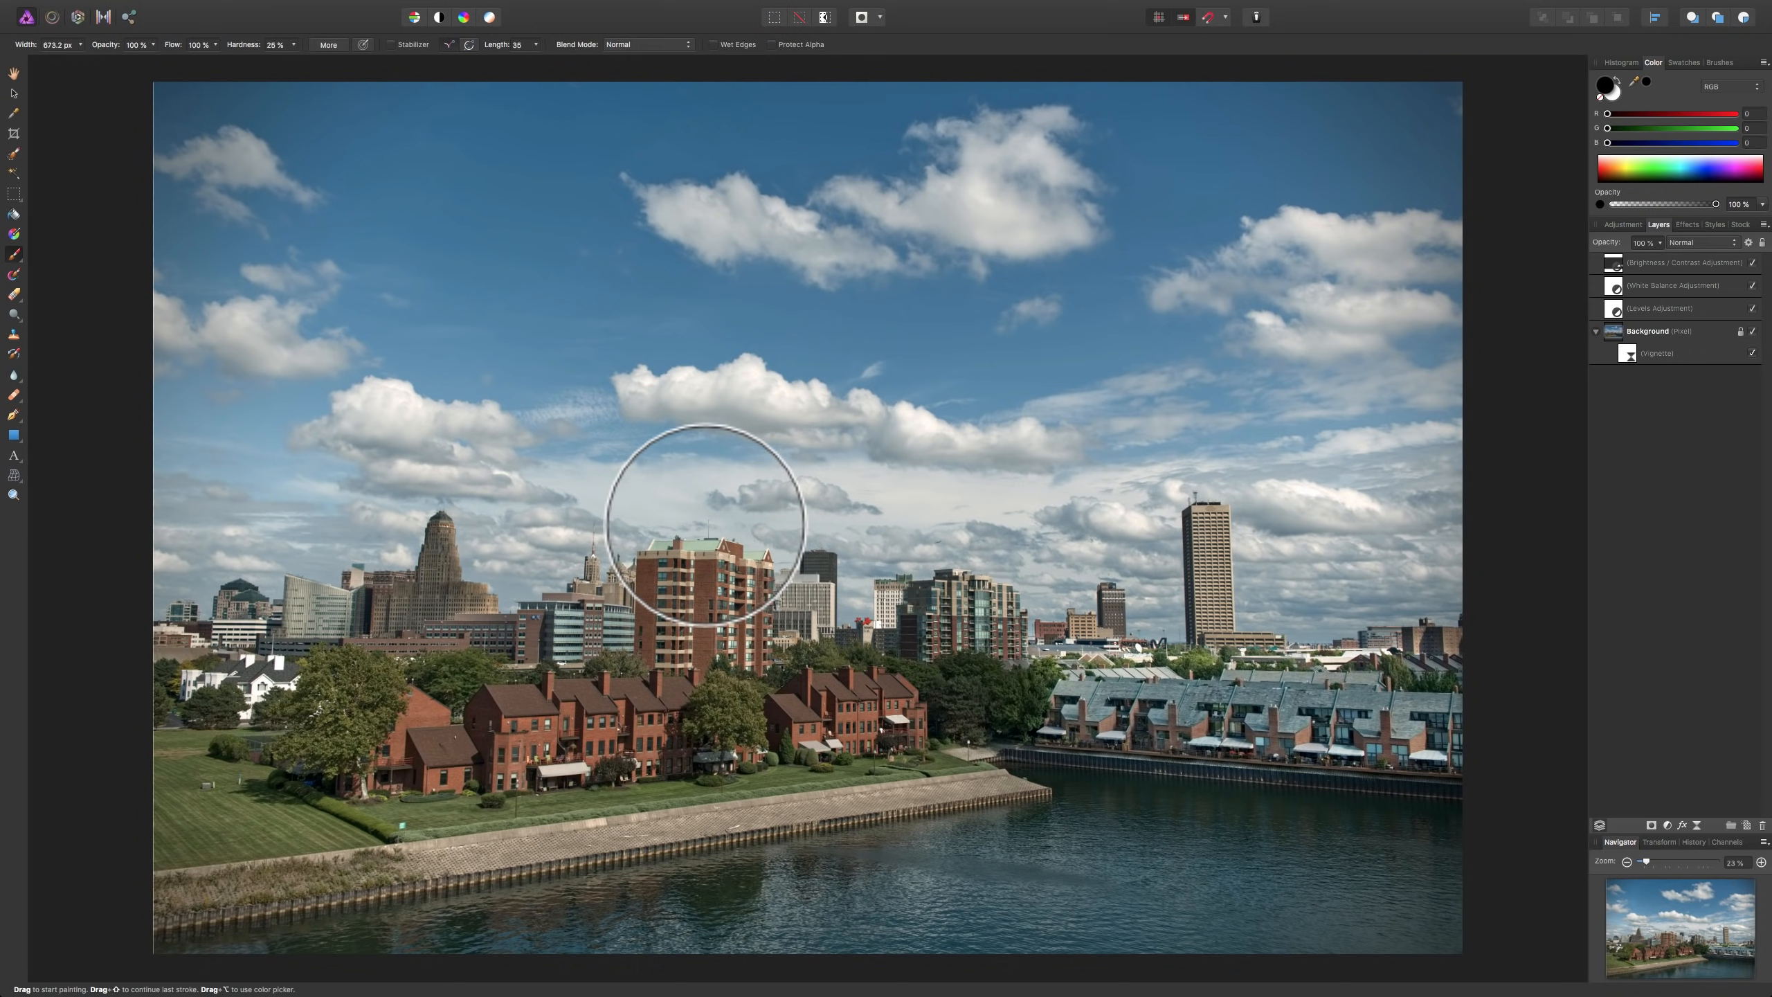
- Save the layered document as _DSC0017.afphoto on the Desktop
mouse_move(35, 6)
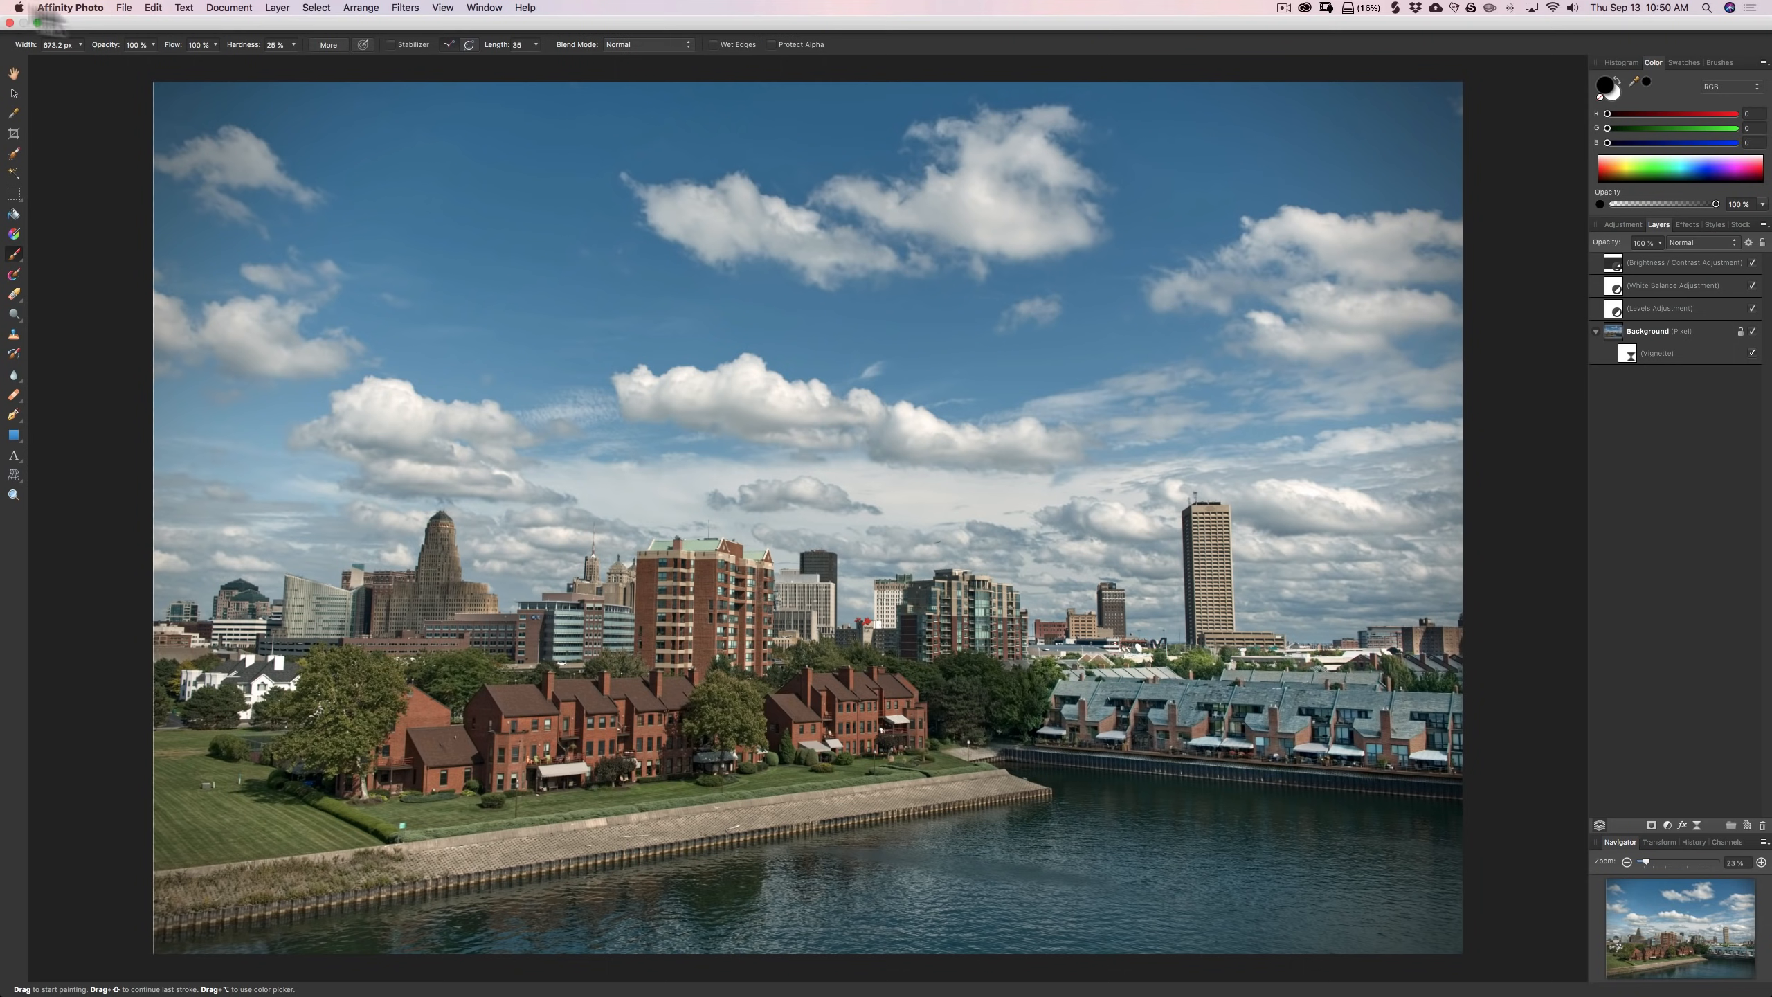
click(127, 8)
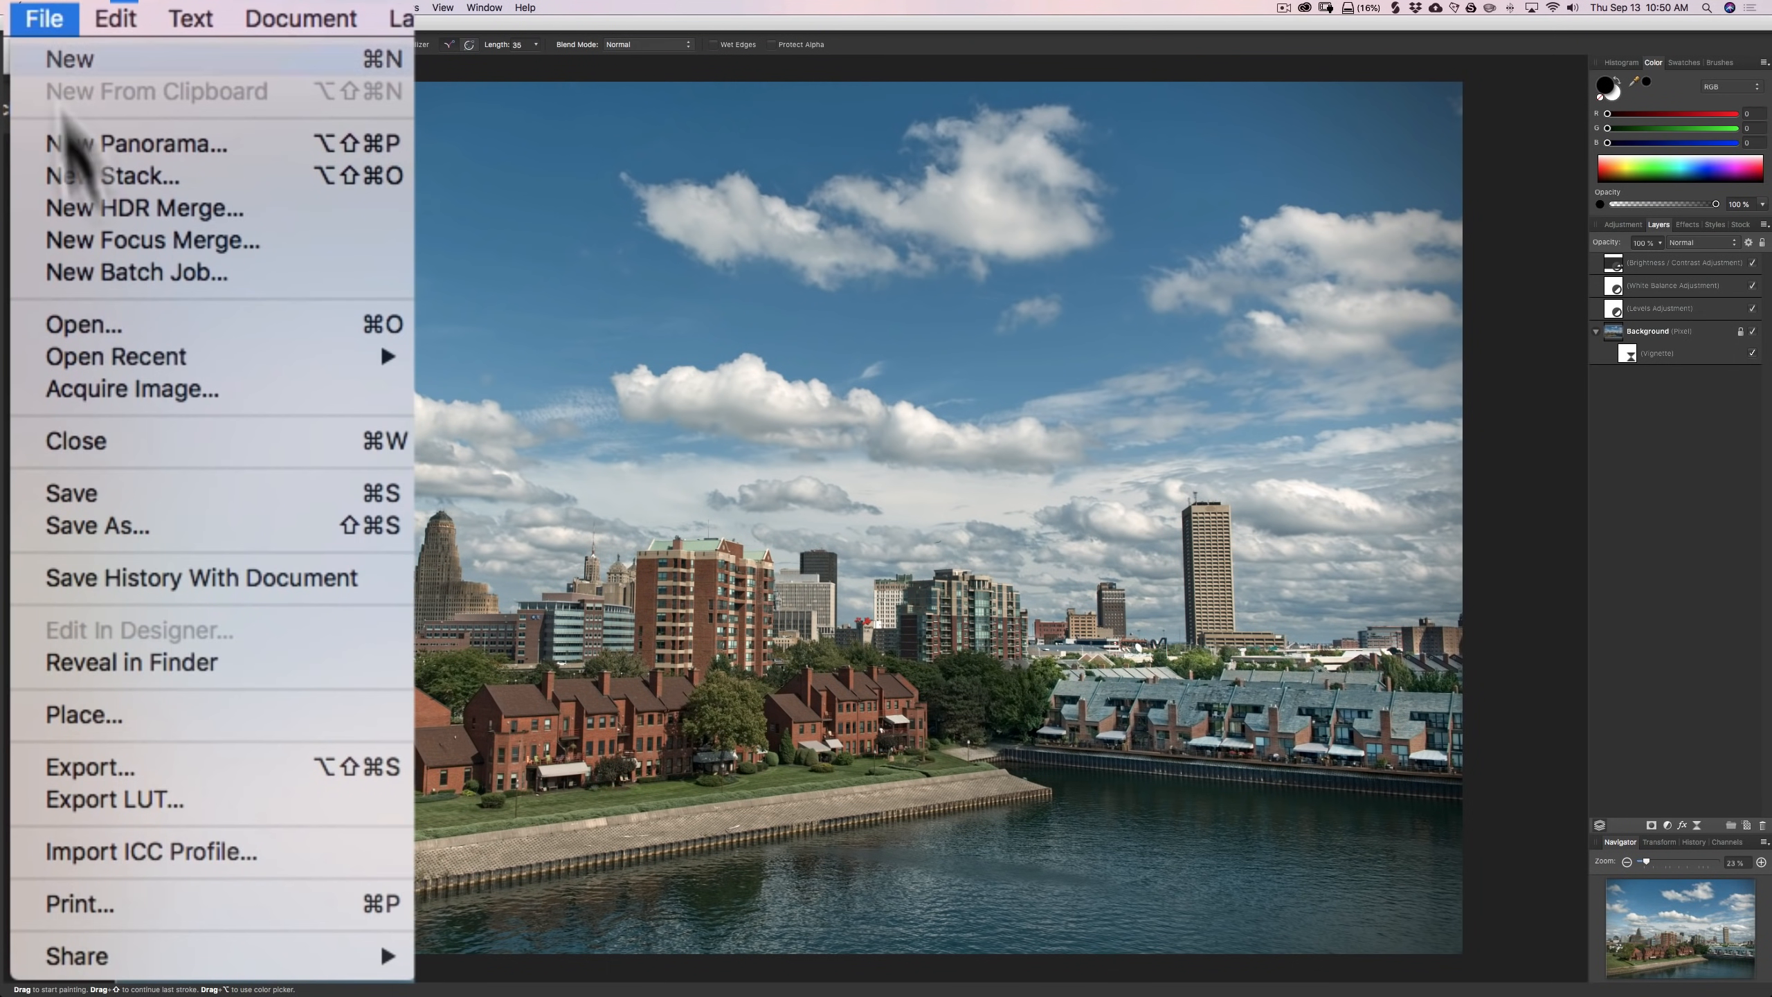
click(162, 494)
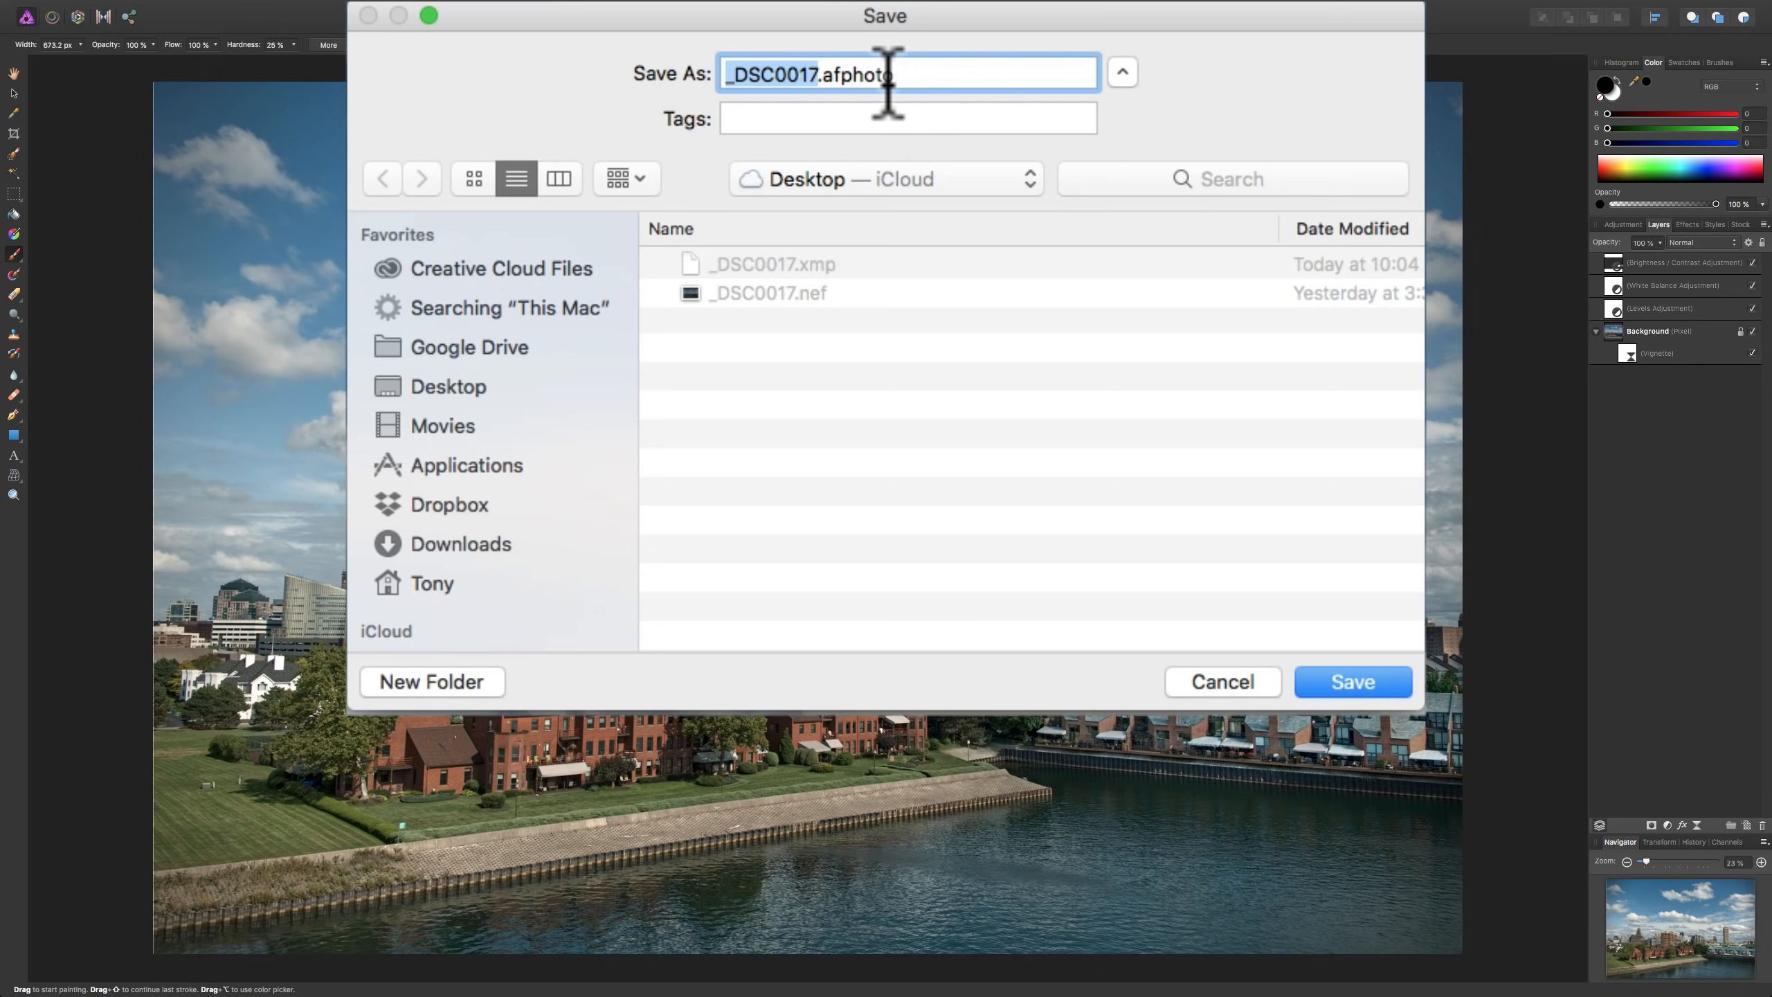
click(447, 389)
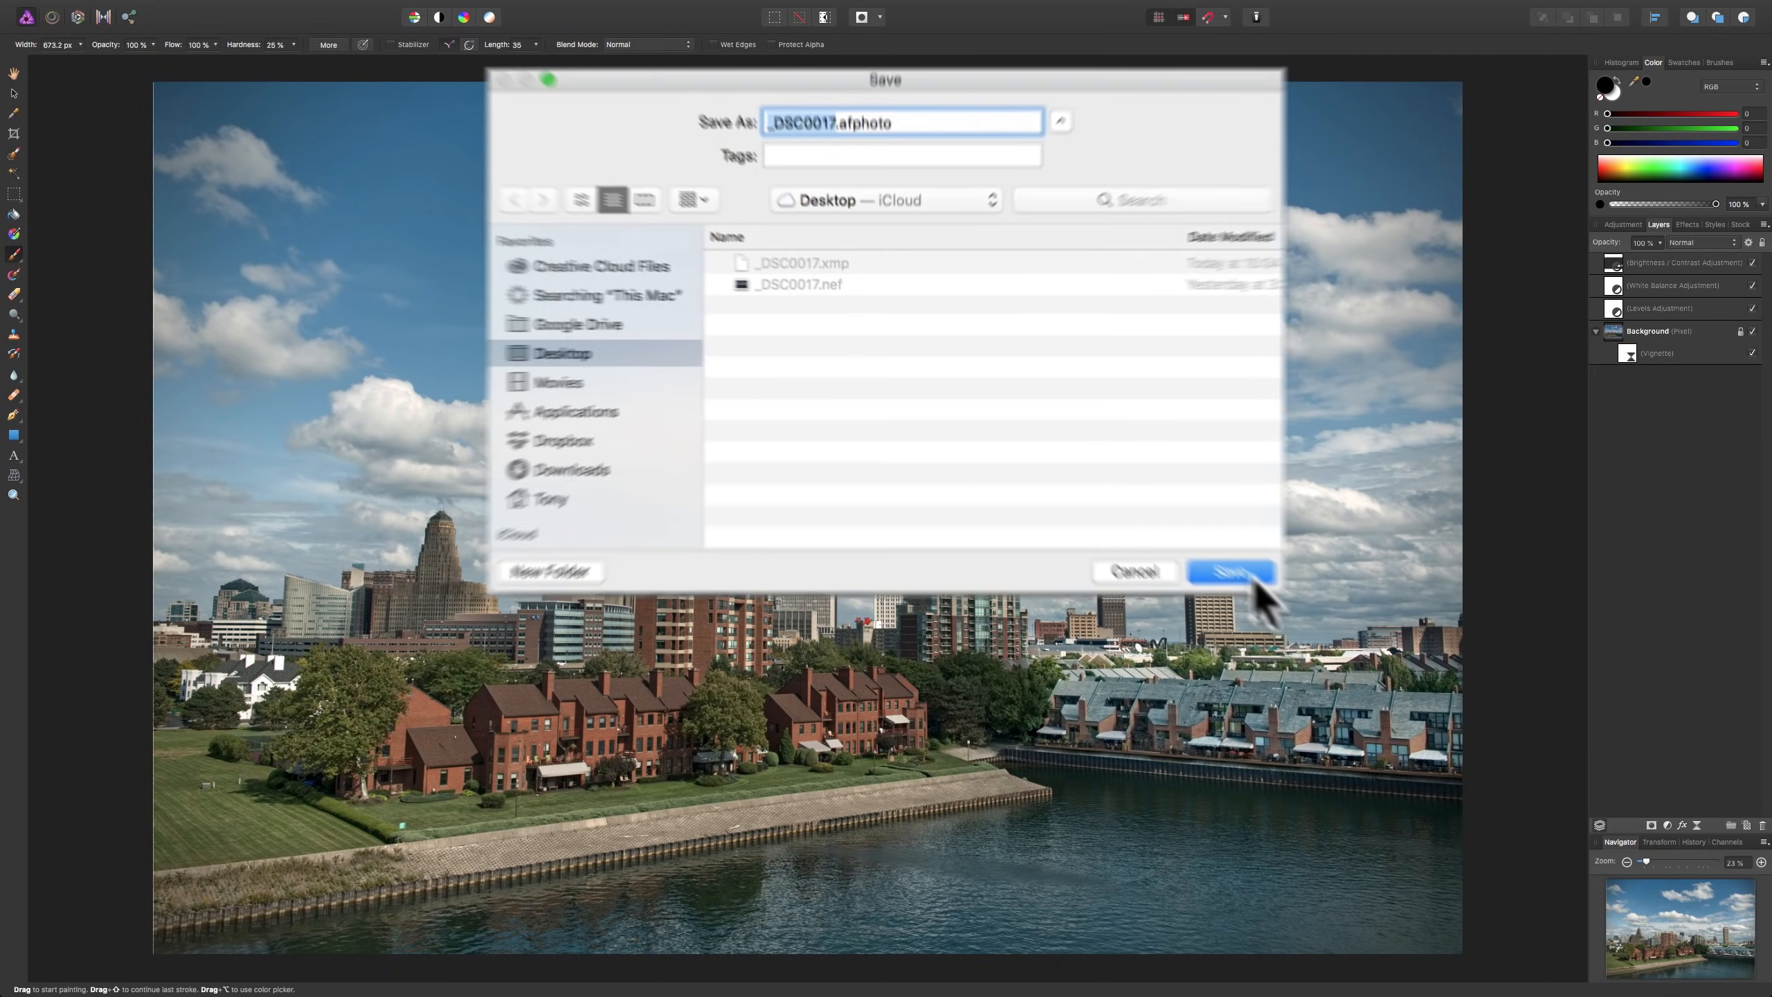
click(1353, 682)
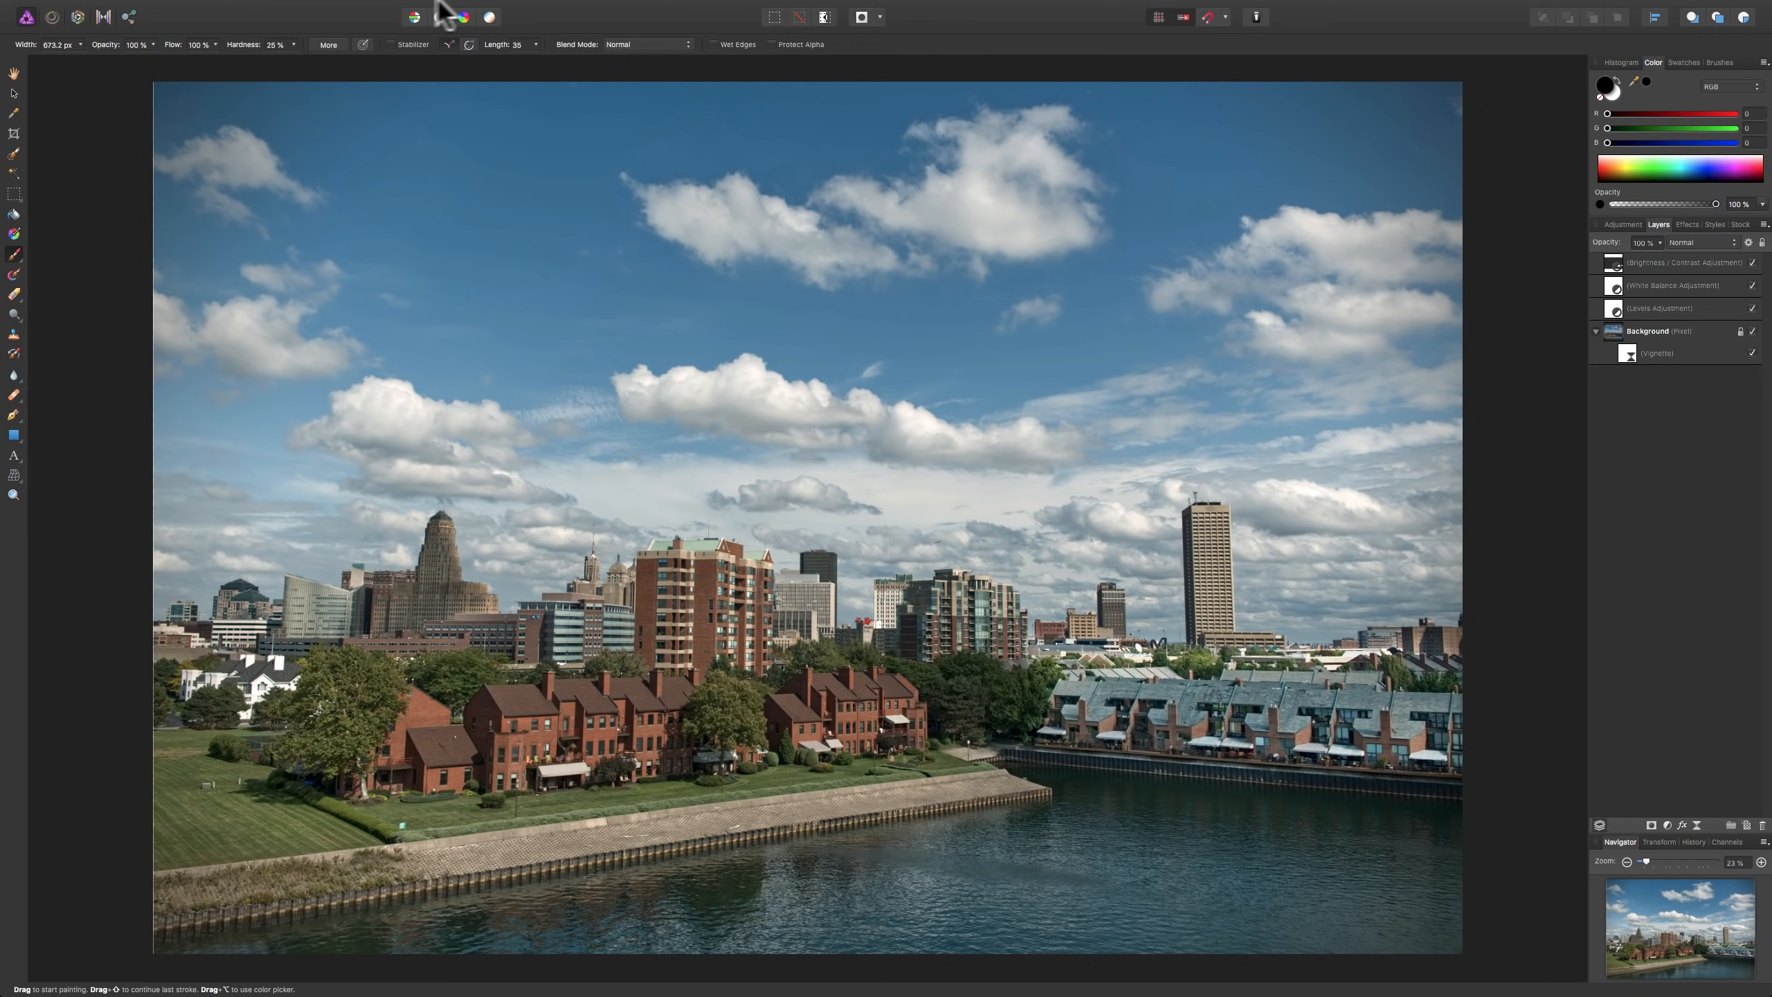
- Start exporting the photo, choose JPEG as the format after trying PNG, and set the quality to 80
mouse_move(388, 16)
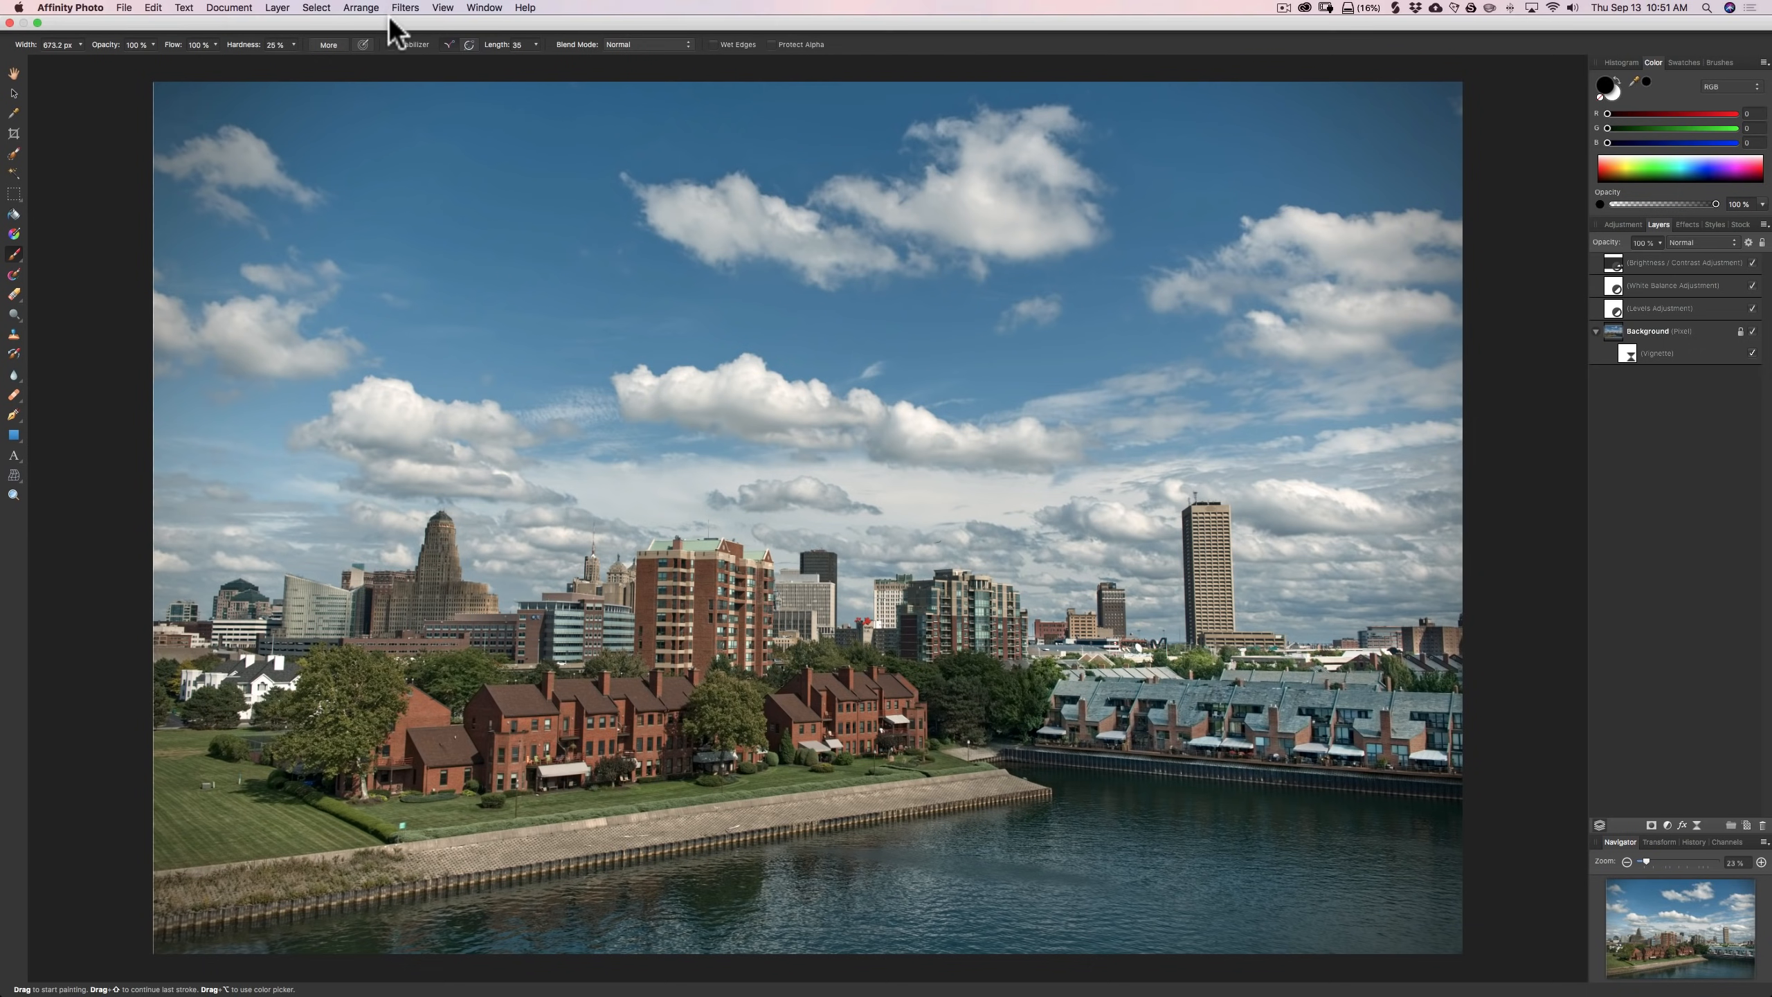
click(123, 7)
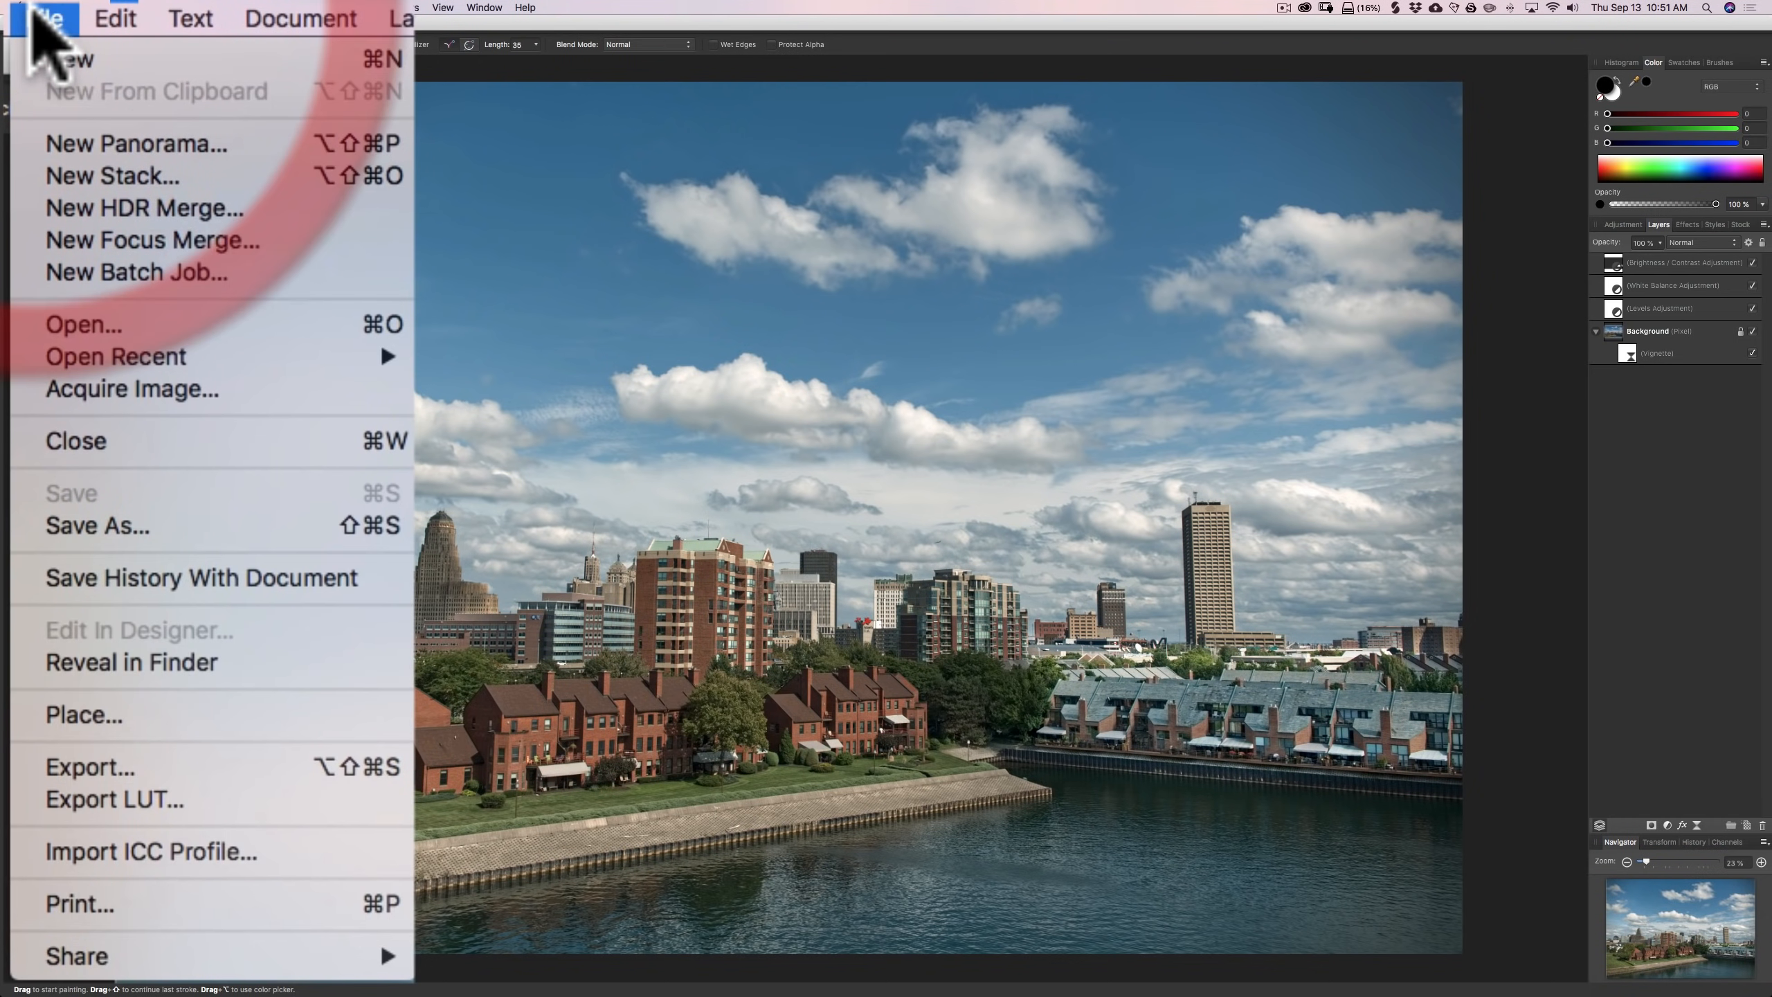
click(89, 765)
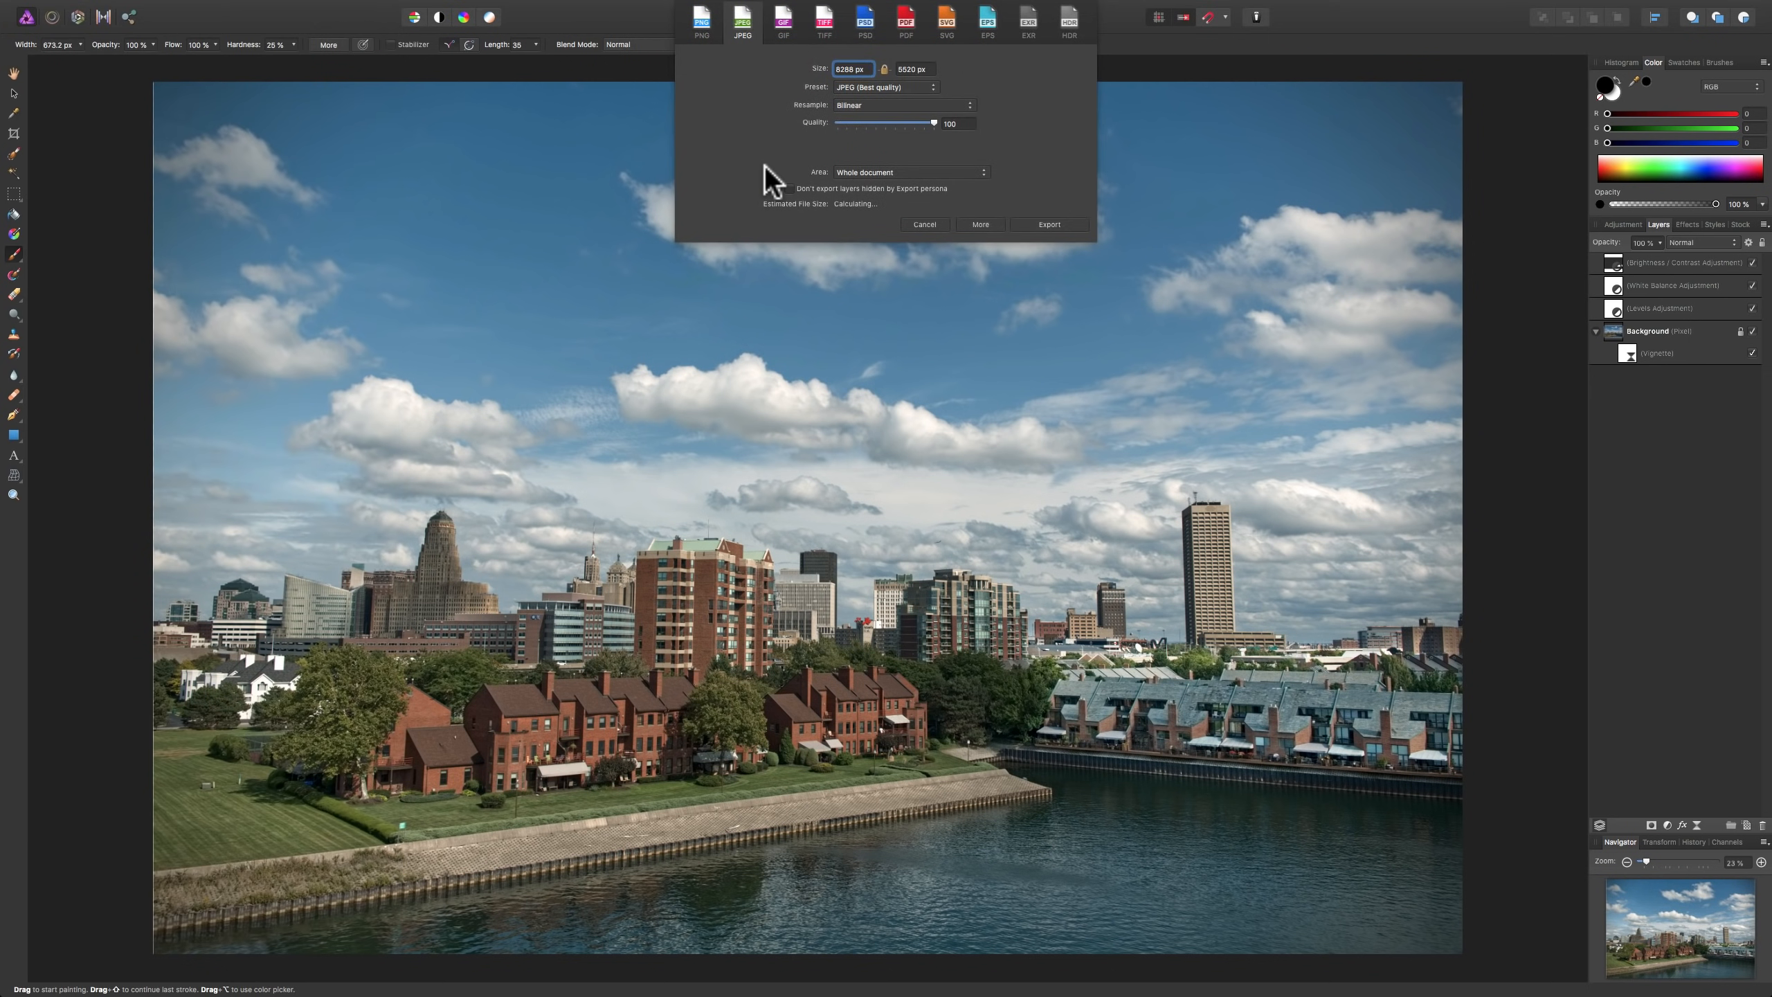
click(702, 21)
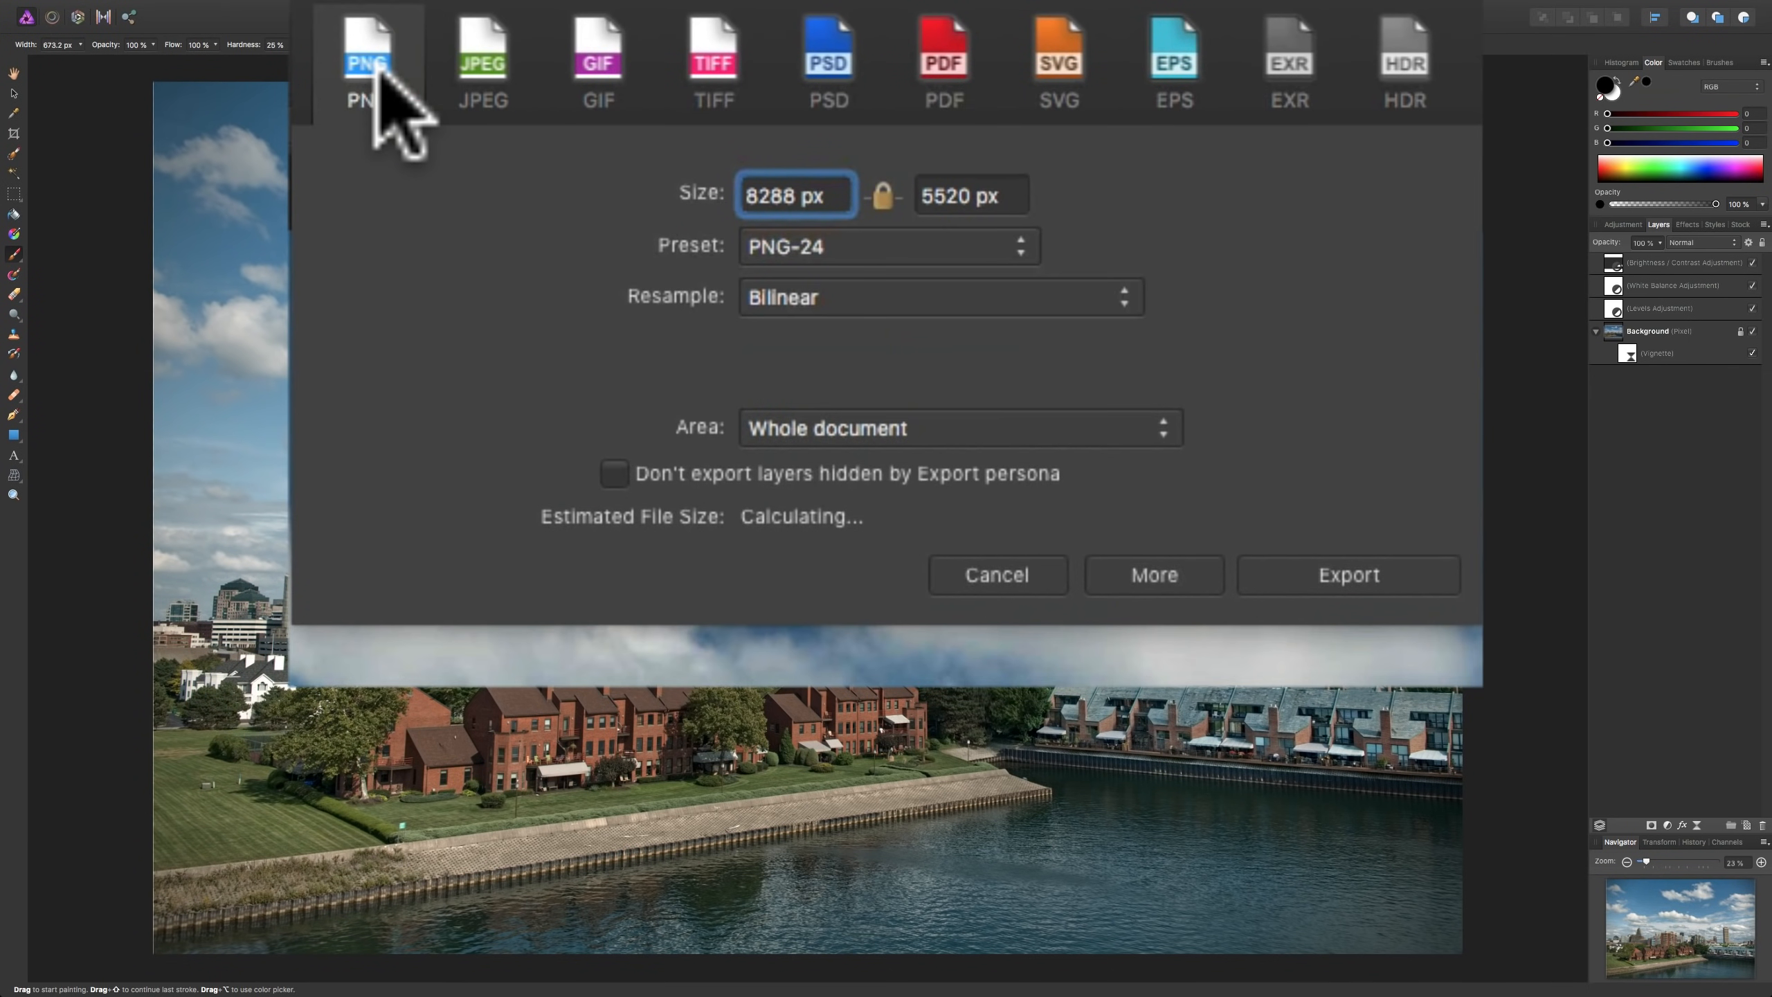
click(497, 62)
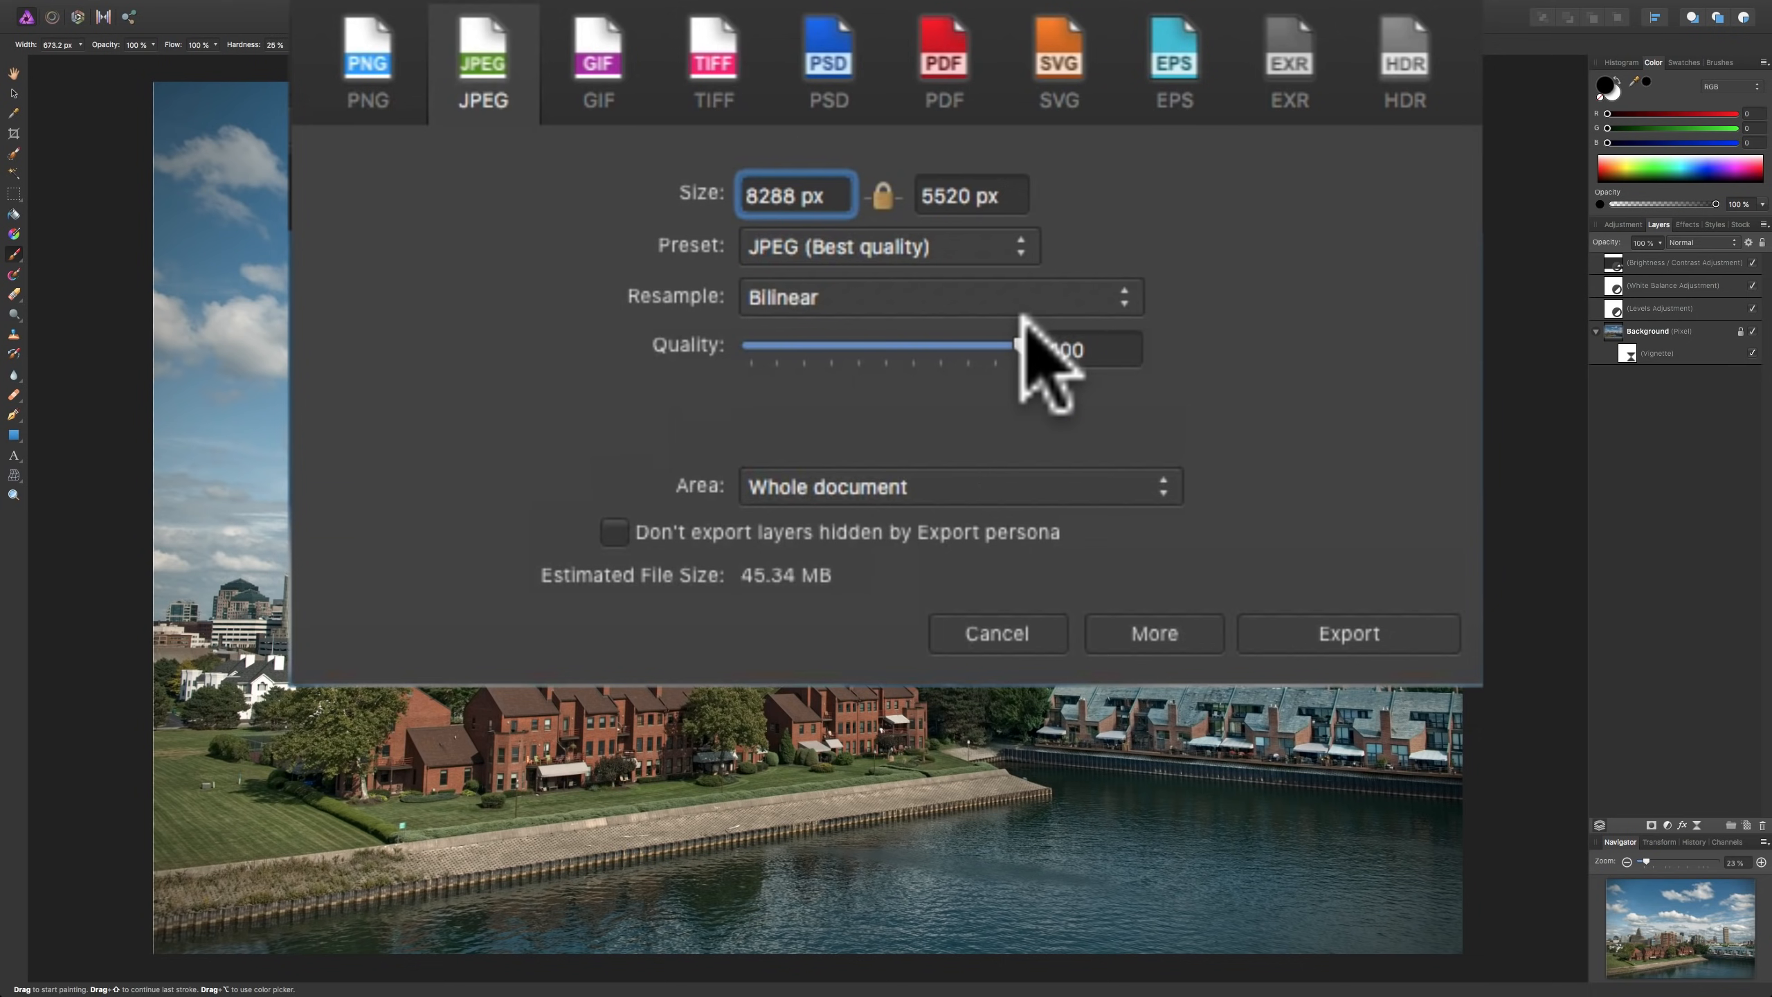
drag(1023, 347, 969, 341)
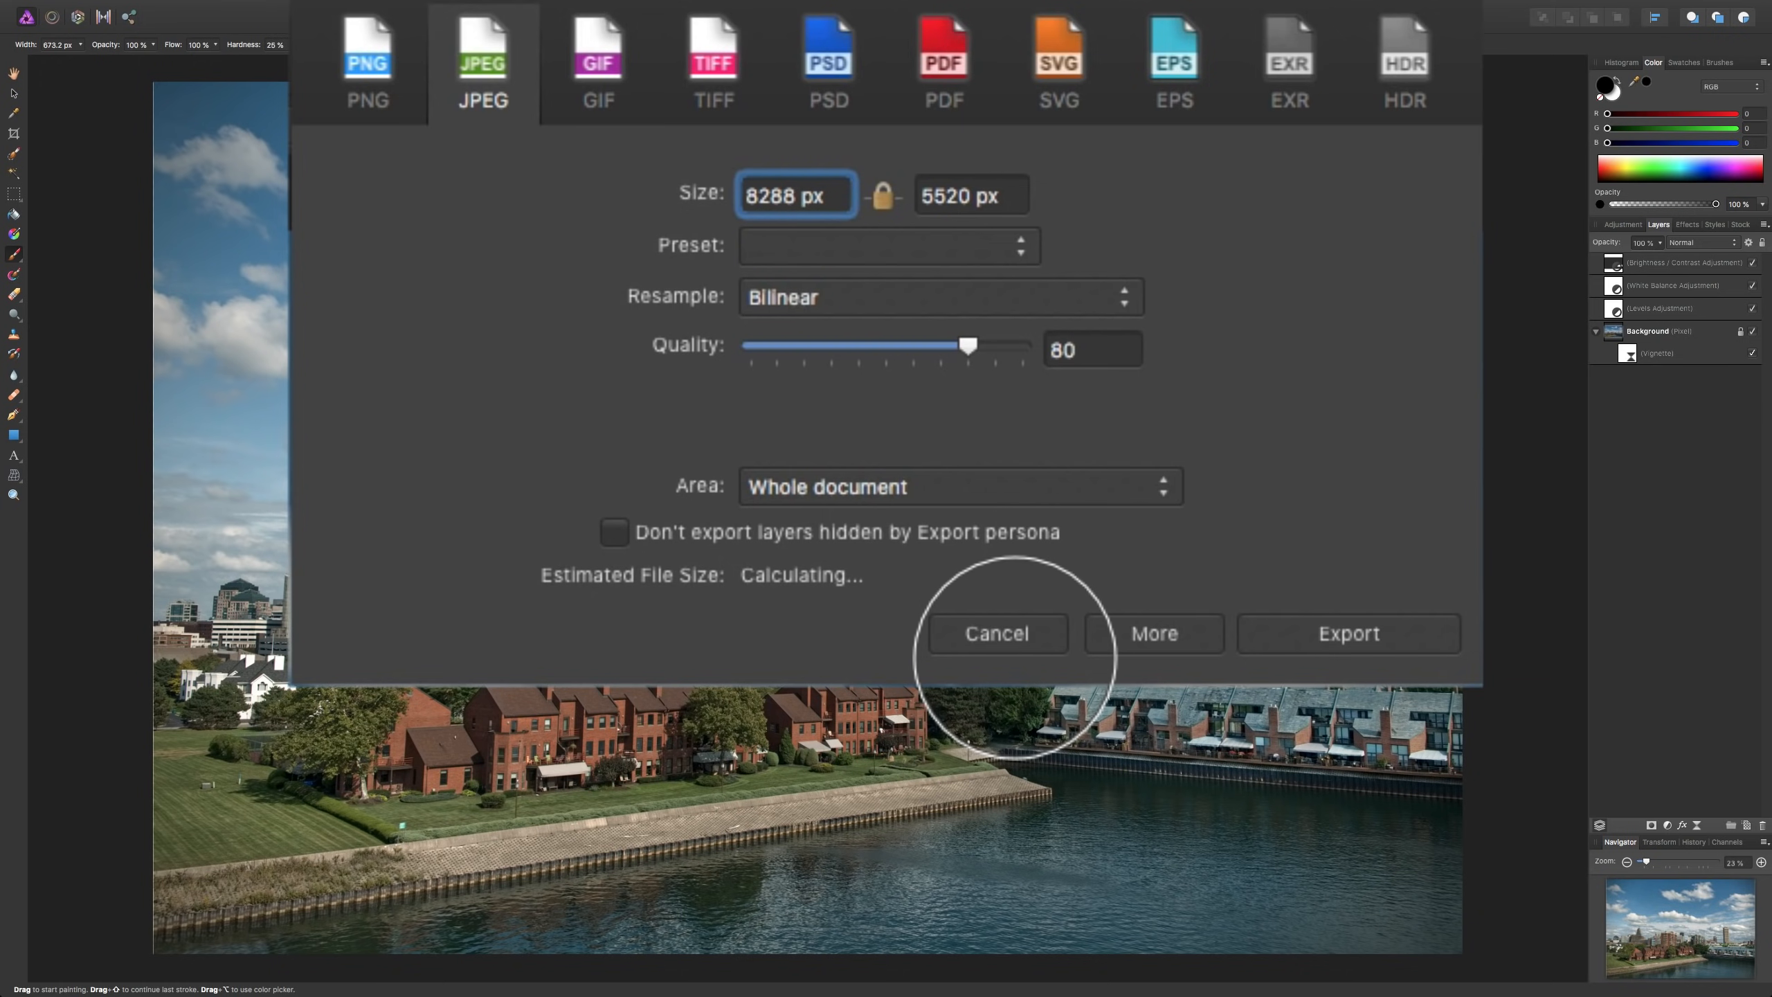
- Set the export width to 2048 px with the aspect ratio locked so the height scales proportionally
click(883, 196)
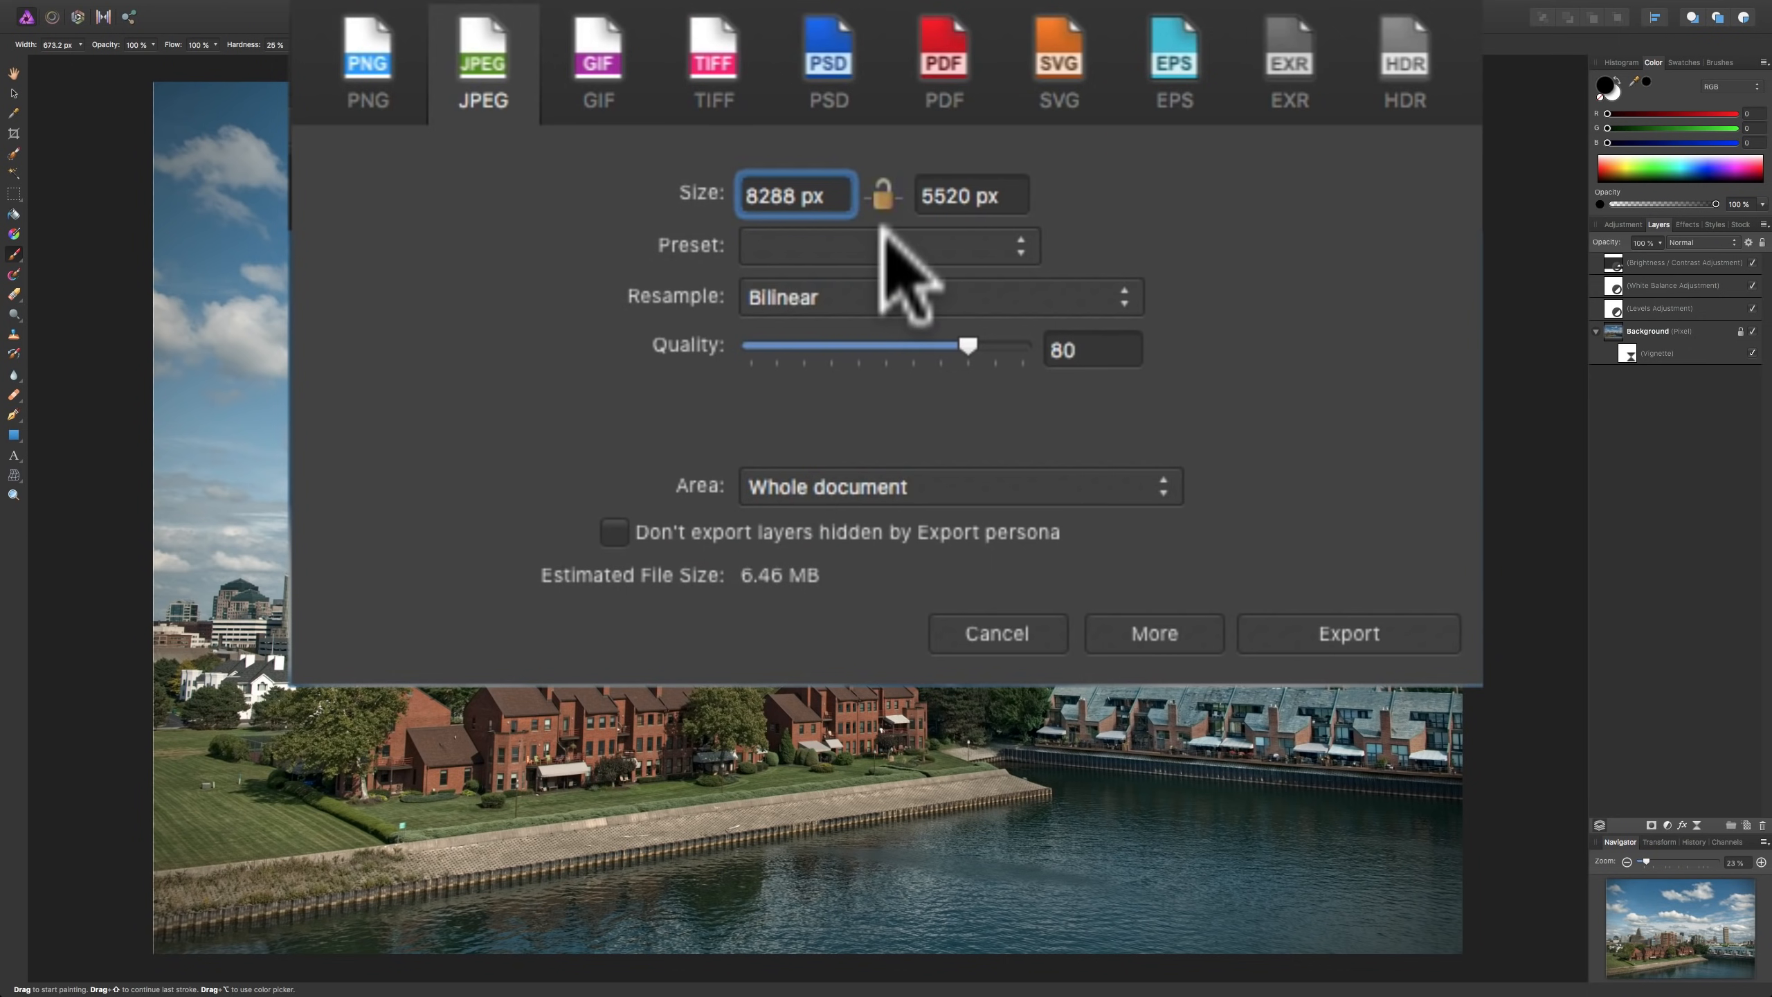
click(843, 187)
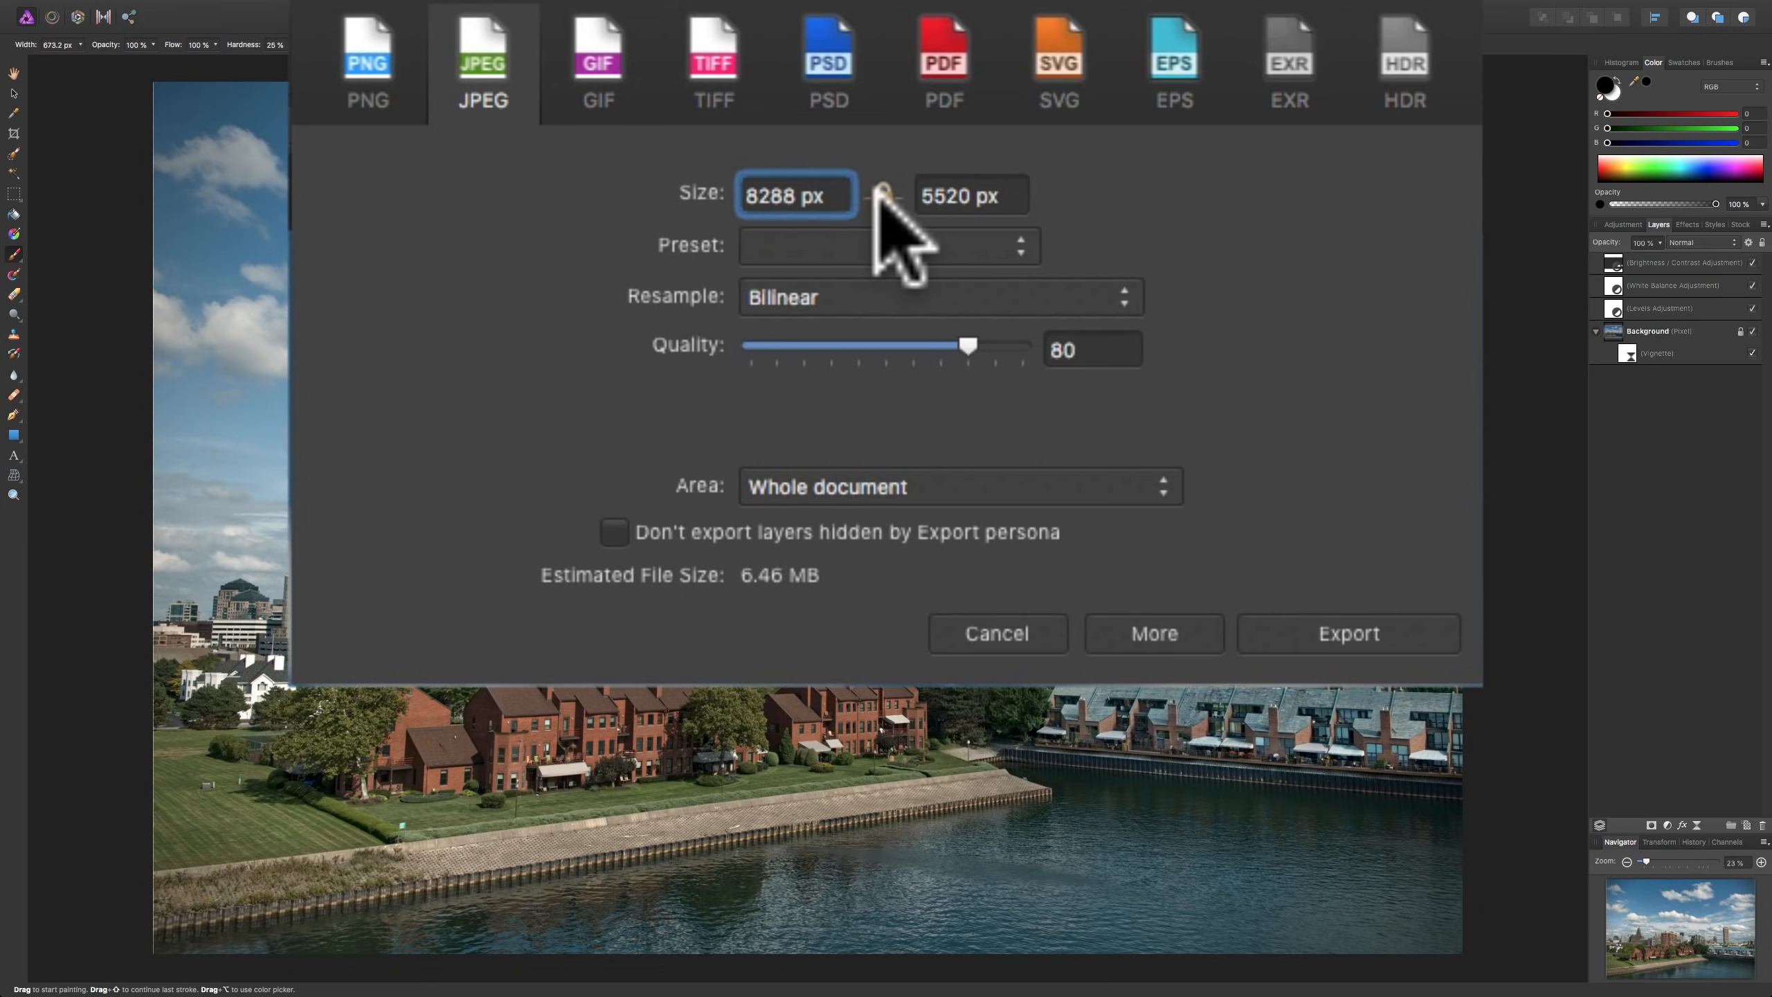
click(799, 192)
click(803, 193)
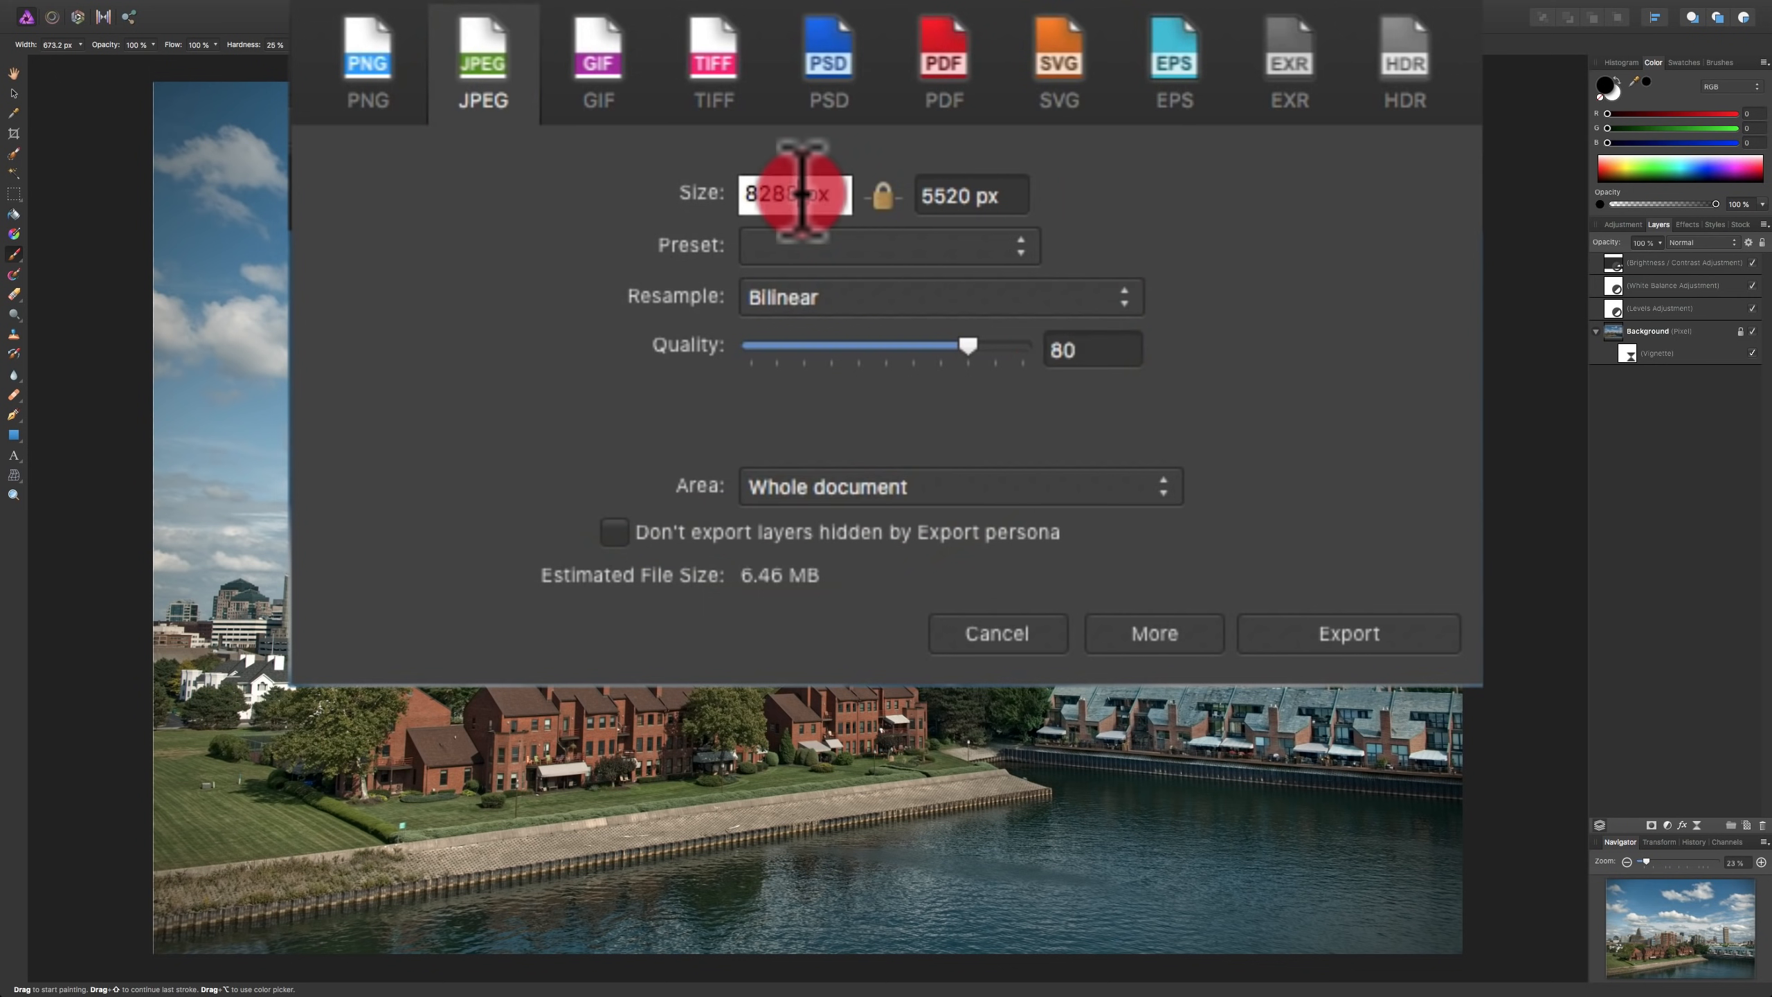
drag(802, 192, 680, 183)
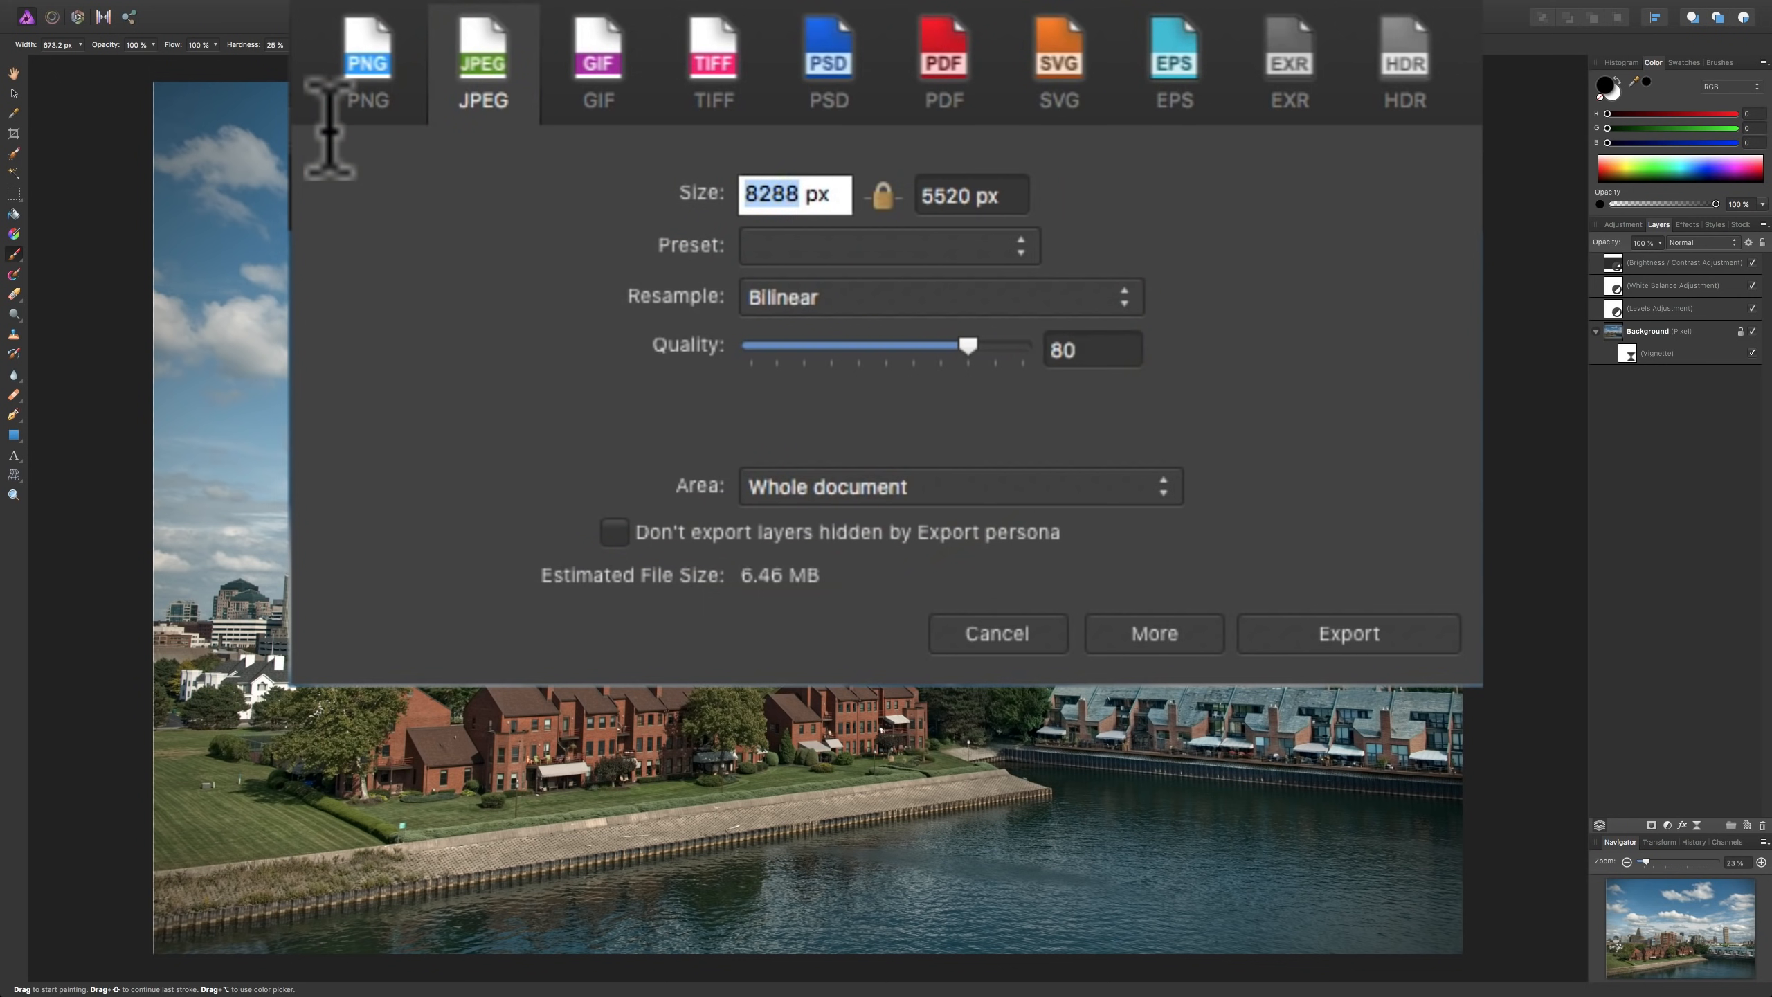
text(2048)
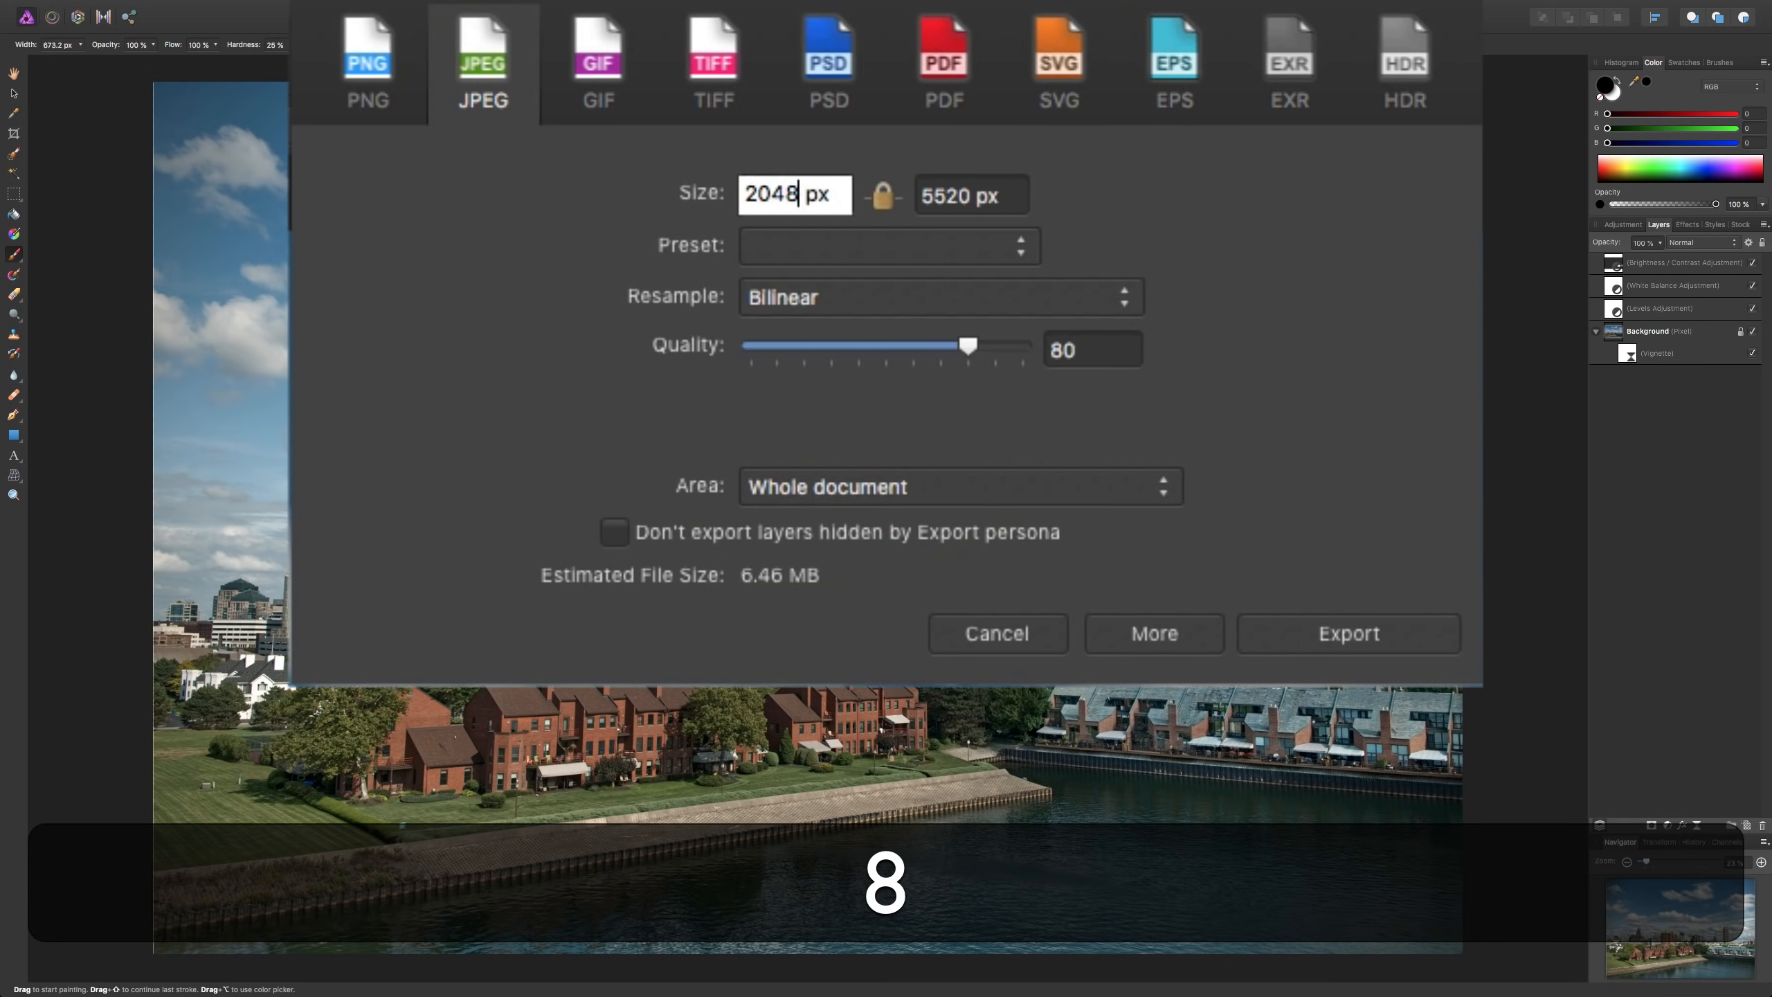
key(Tab)
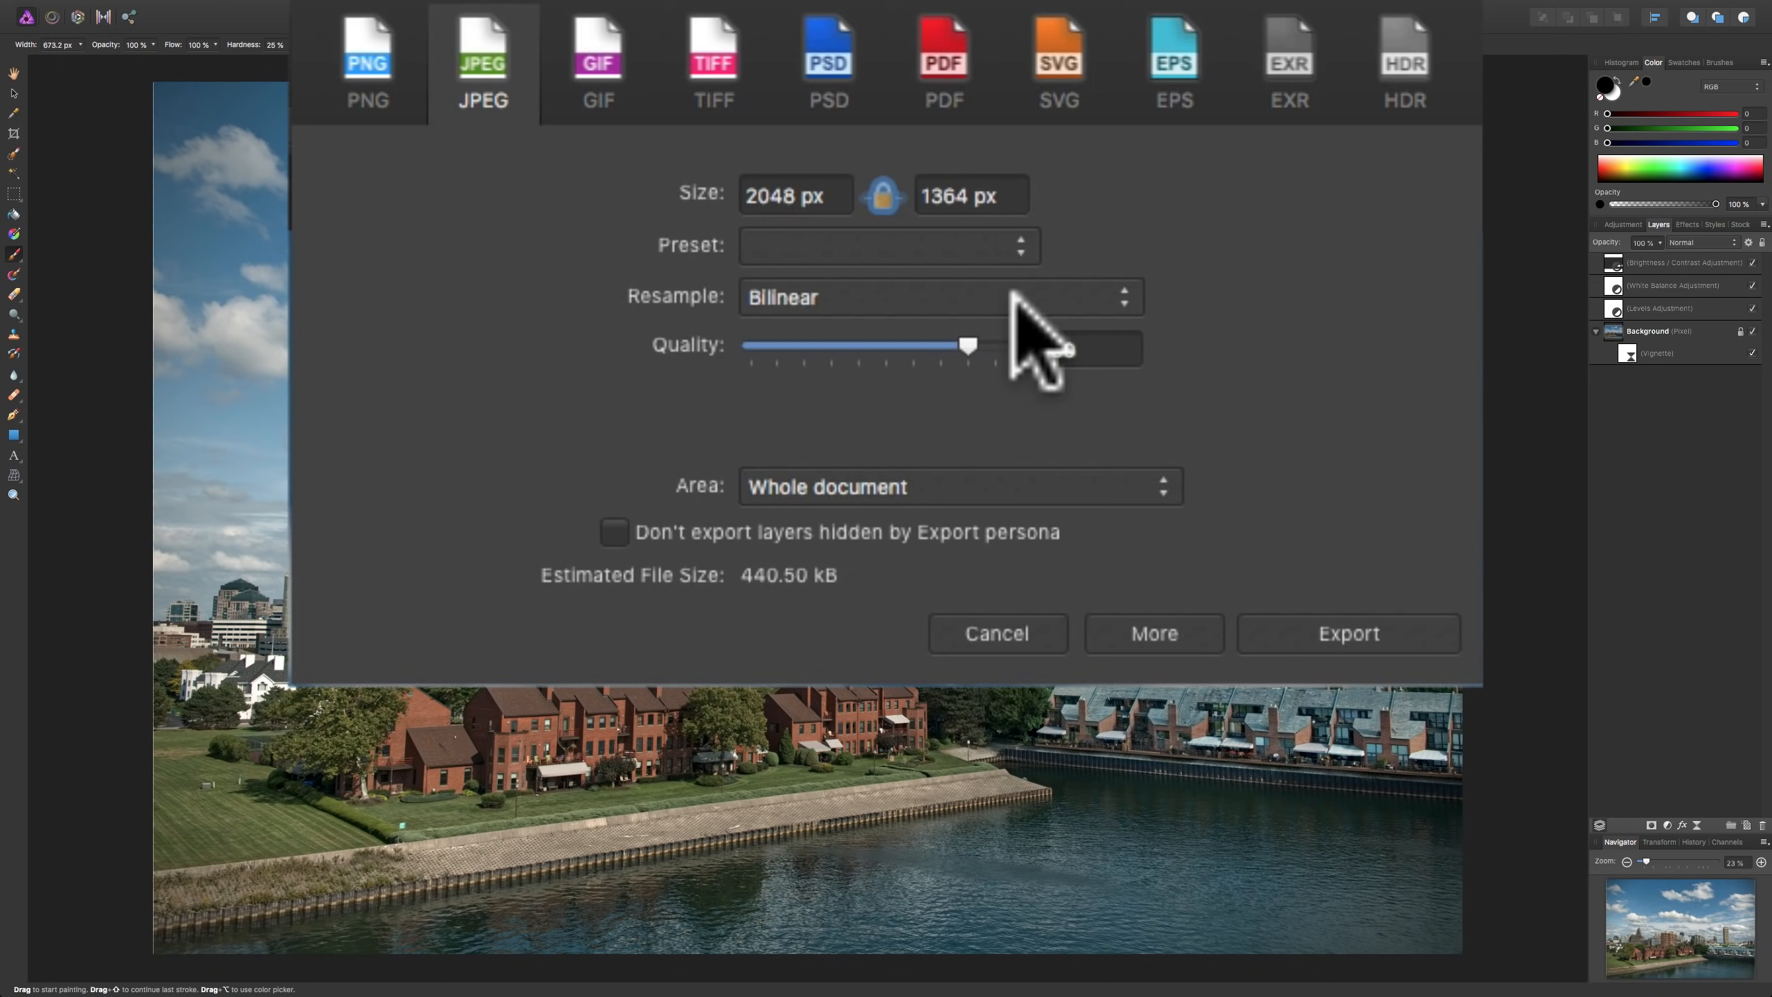
- Review the resampling and export area choices, keeping Bilinear and Whole document
click(1130, 302)
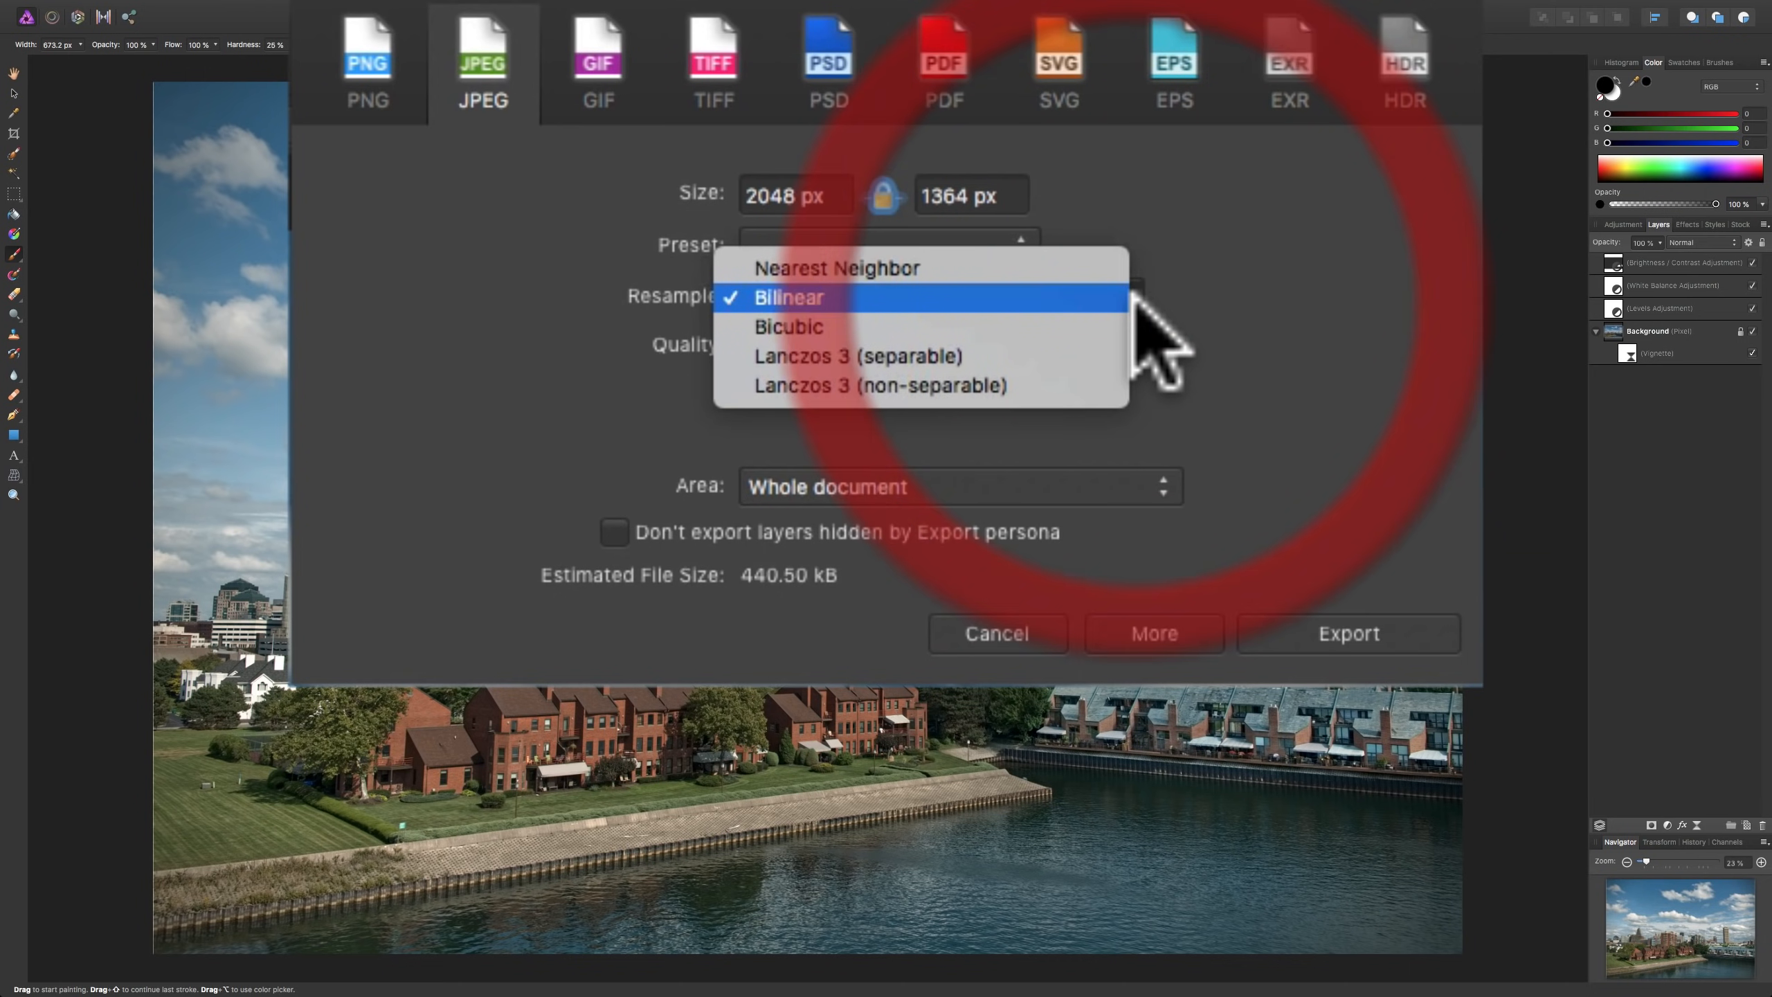
click(1277, 290)
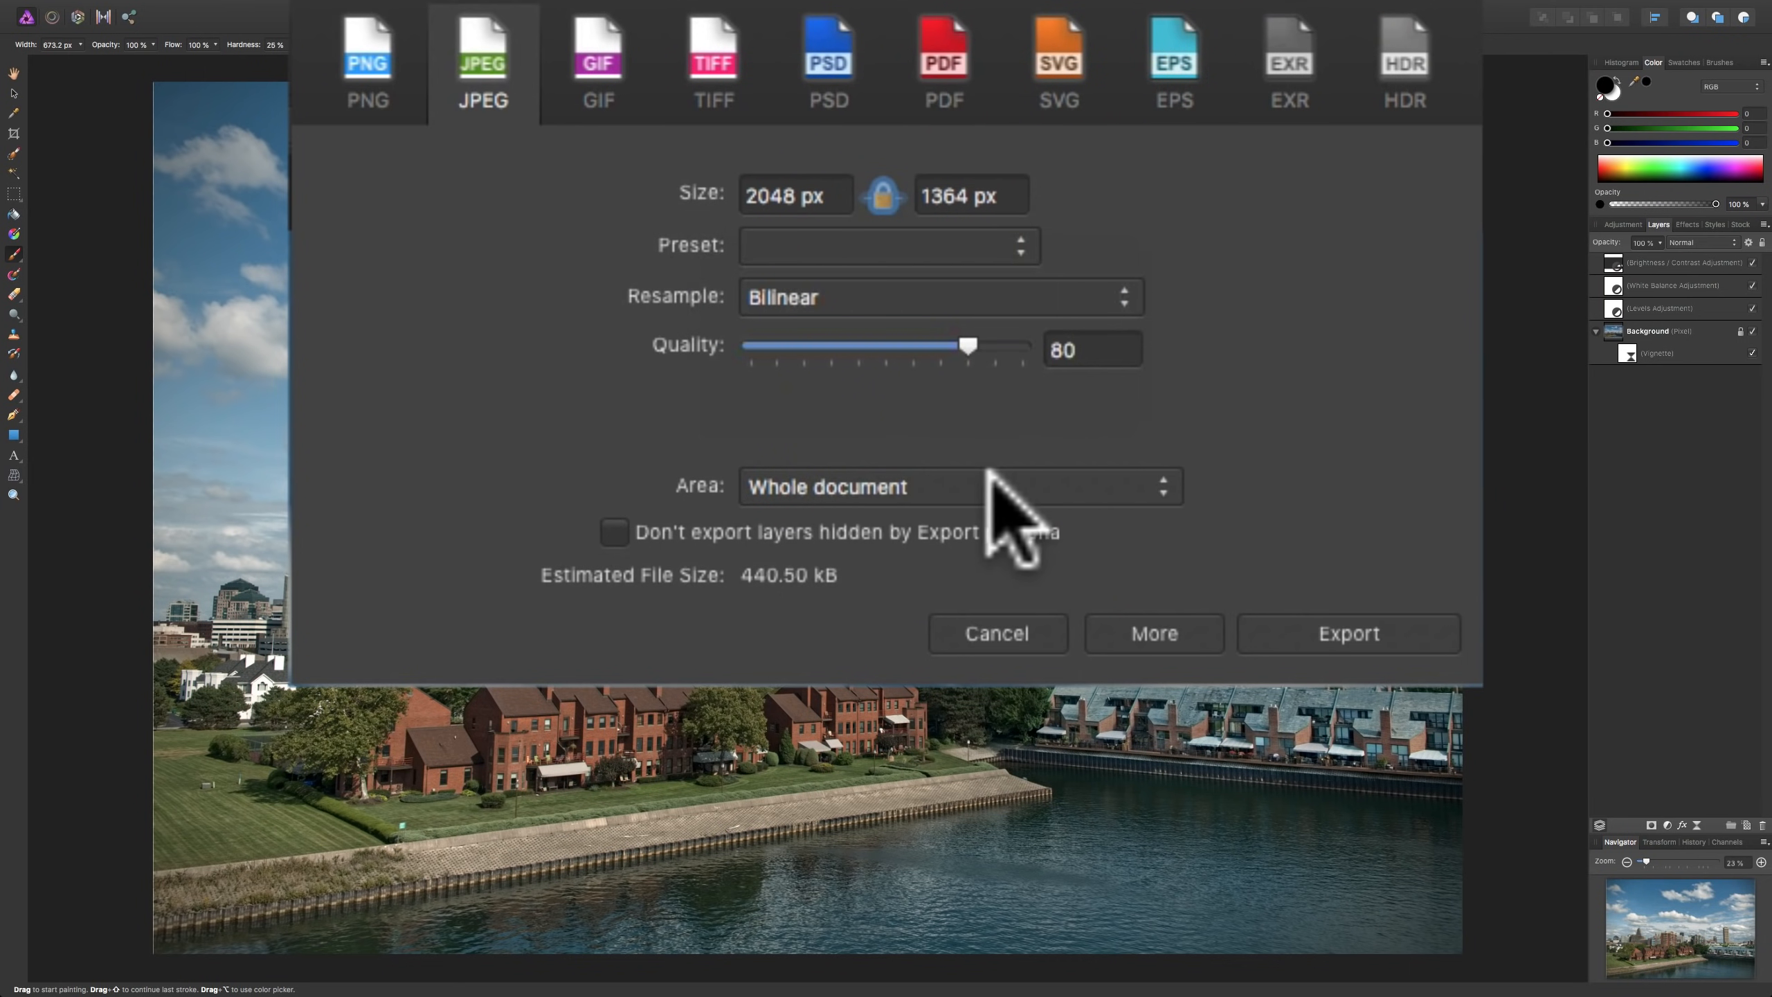
click(1089, 485)
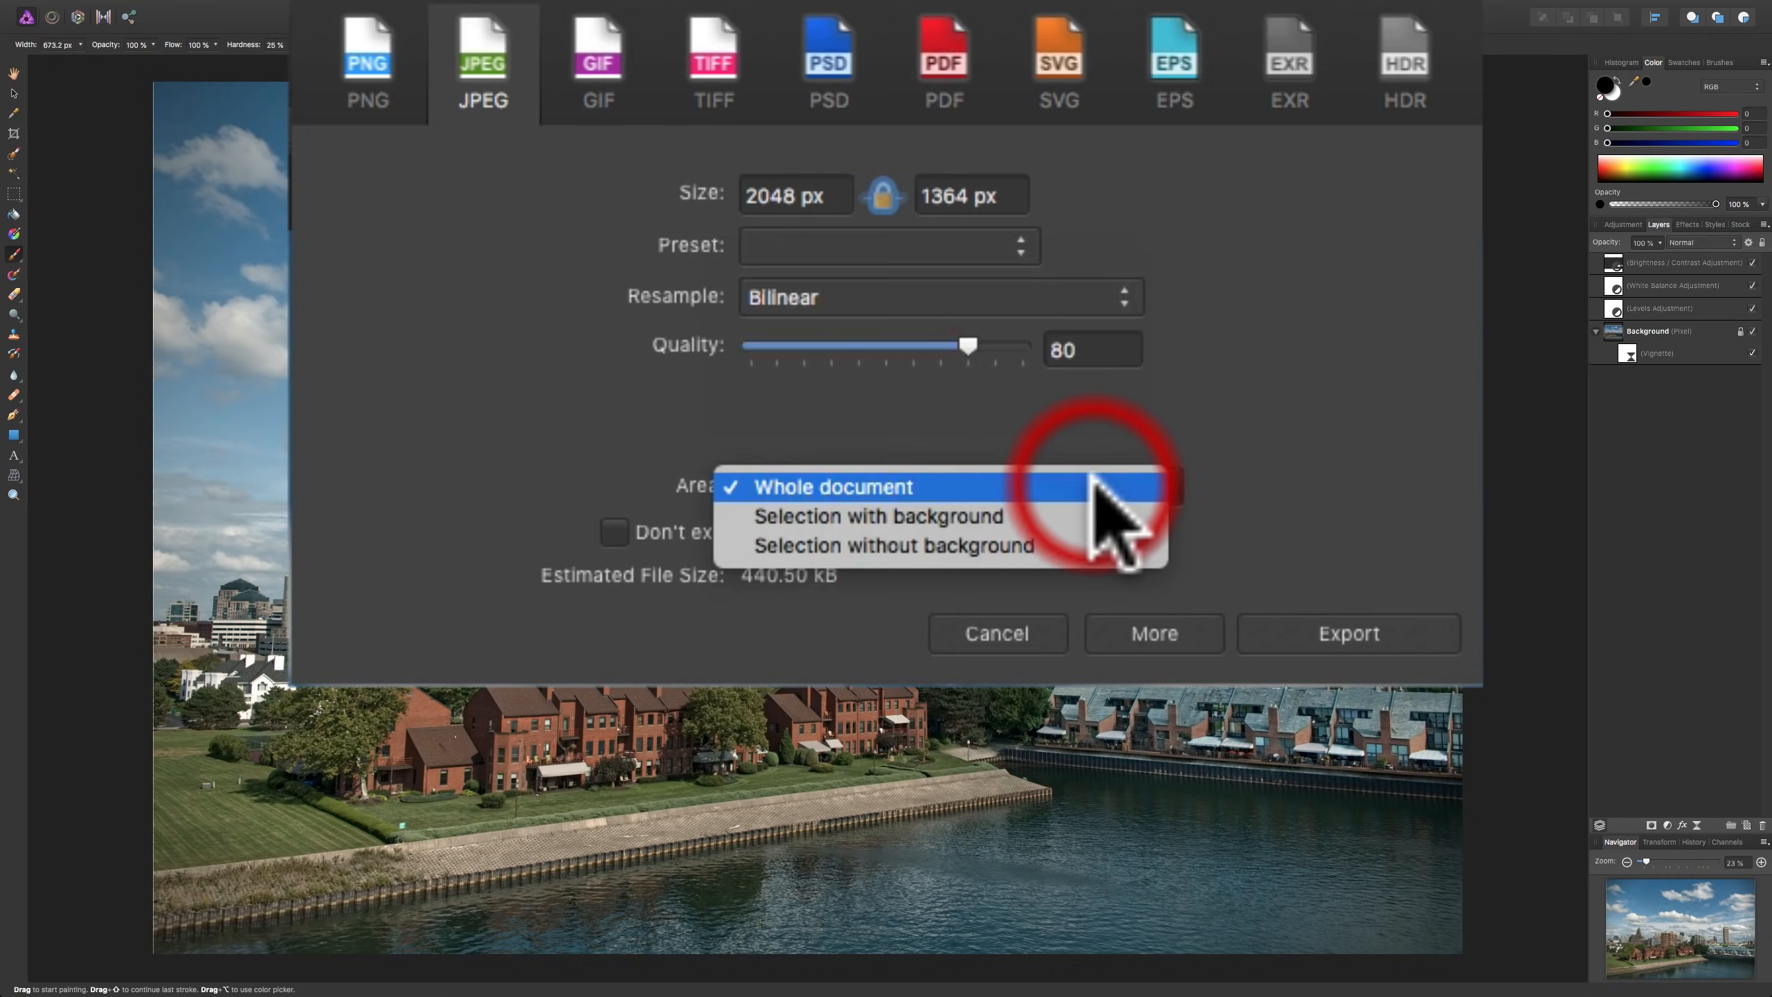
click(1329, 381)
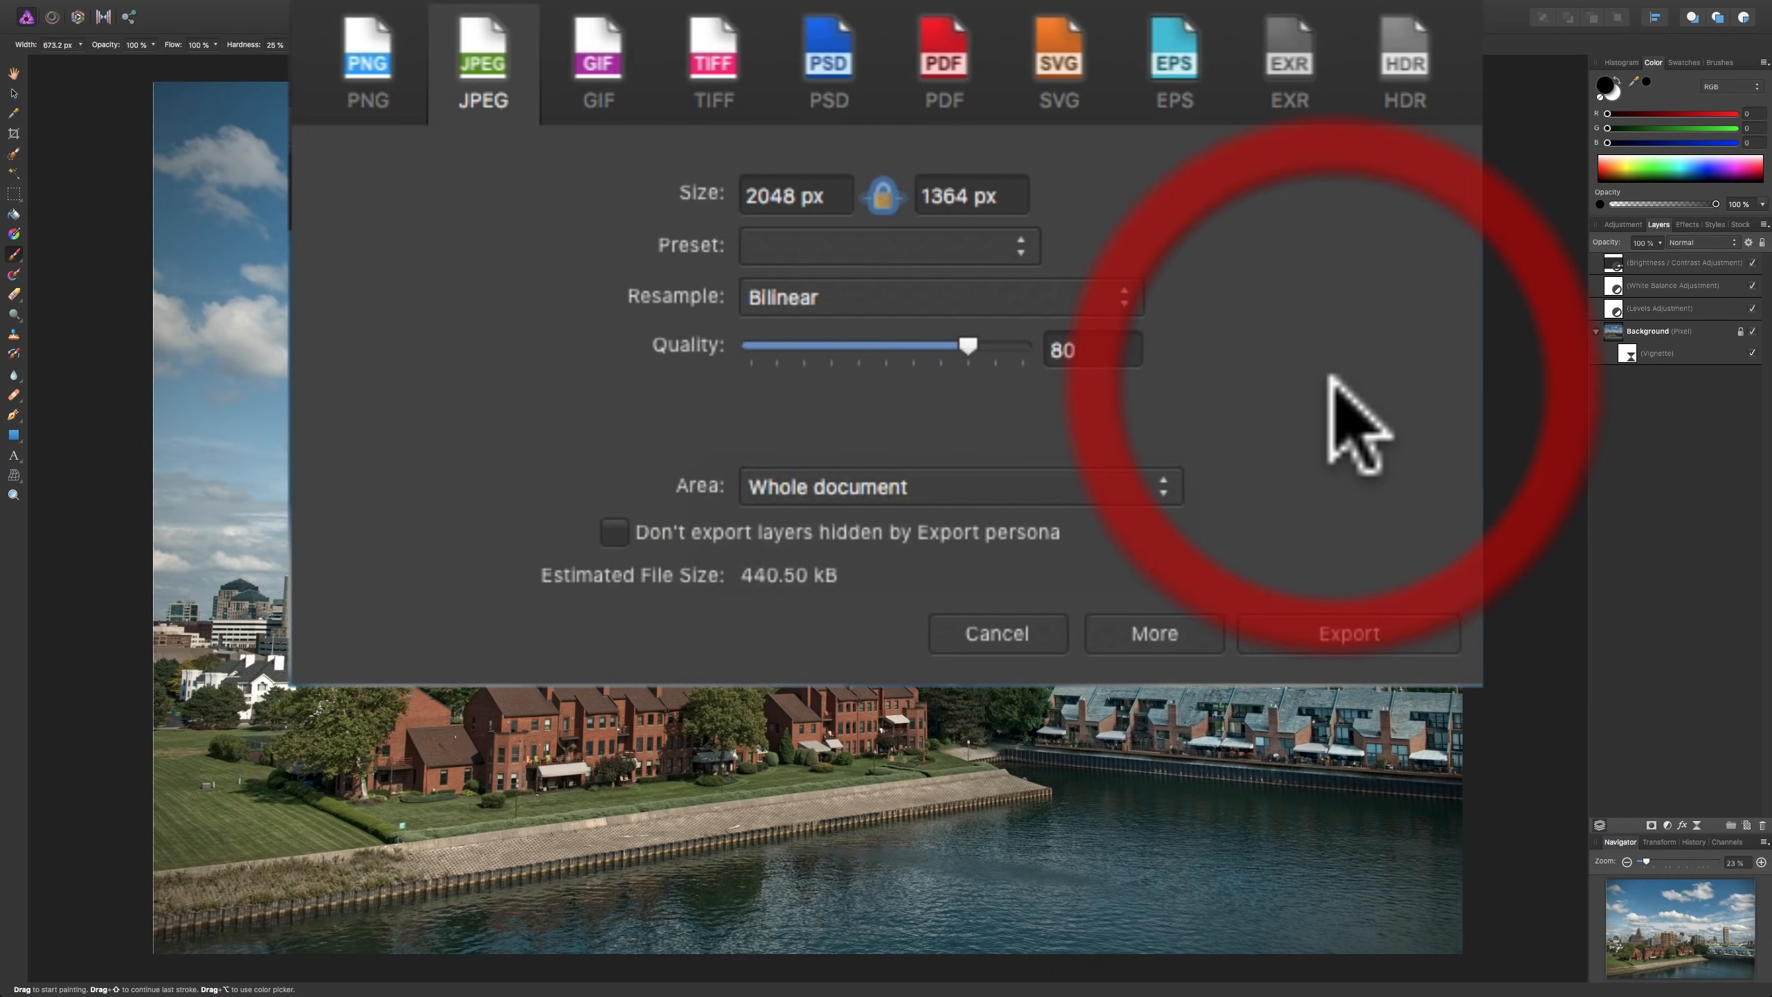
- Export the JPEG to the Desktop under the name Cityscape.jpg
click(1321, 629)
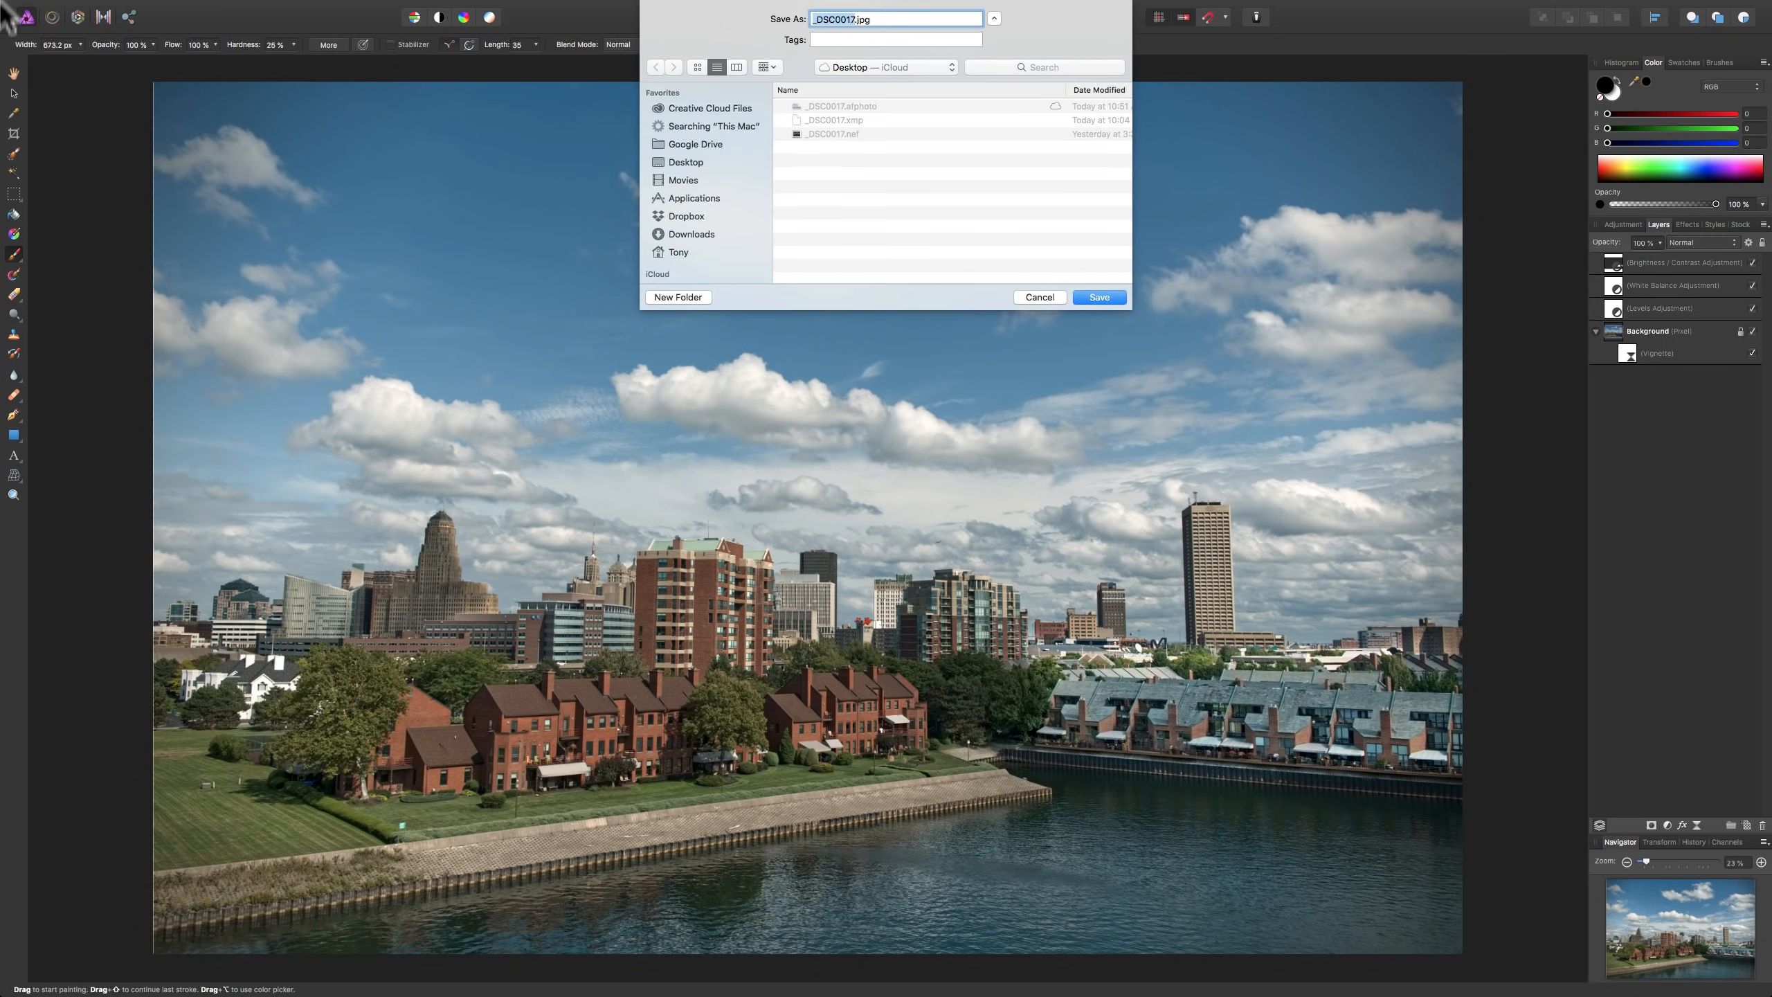
mouse_move(4, 10)
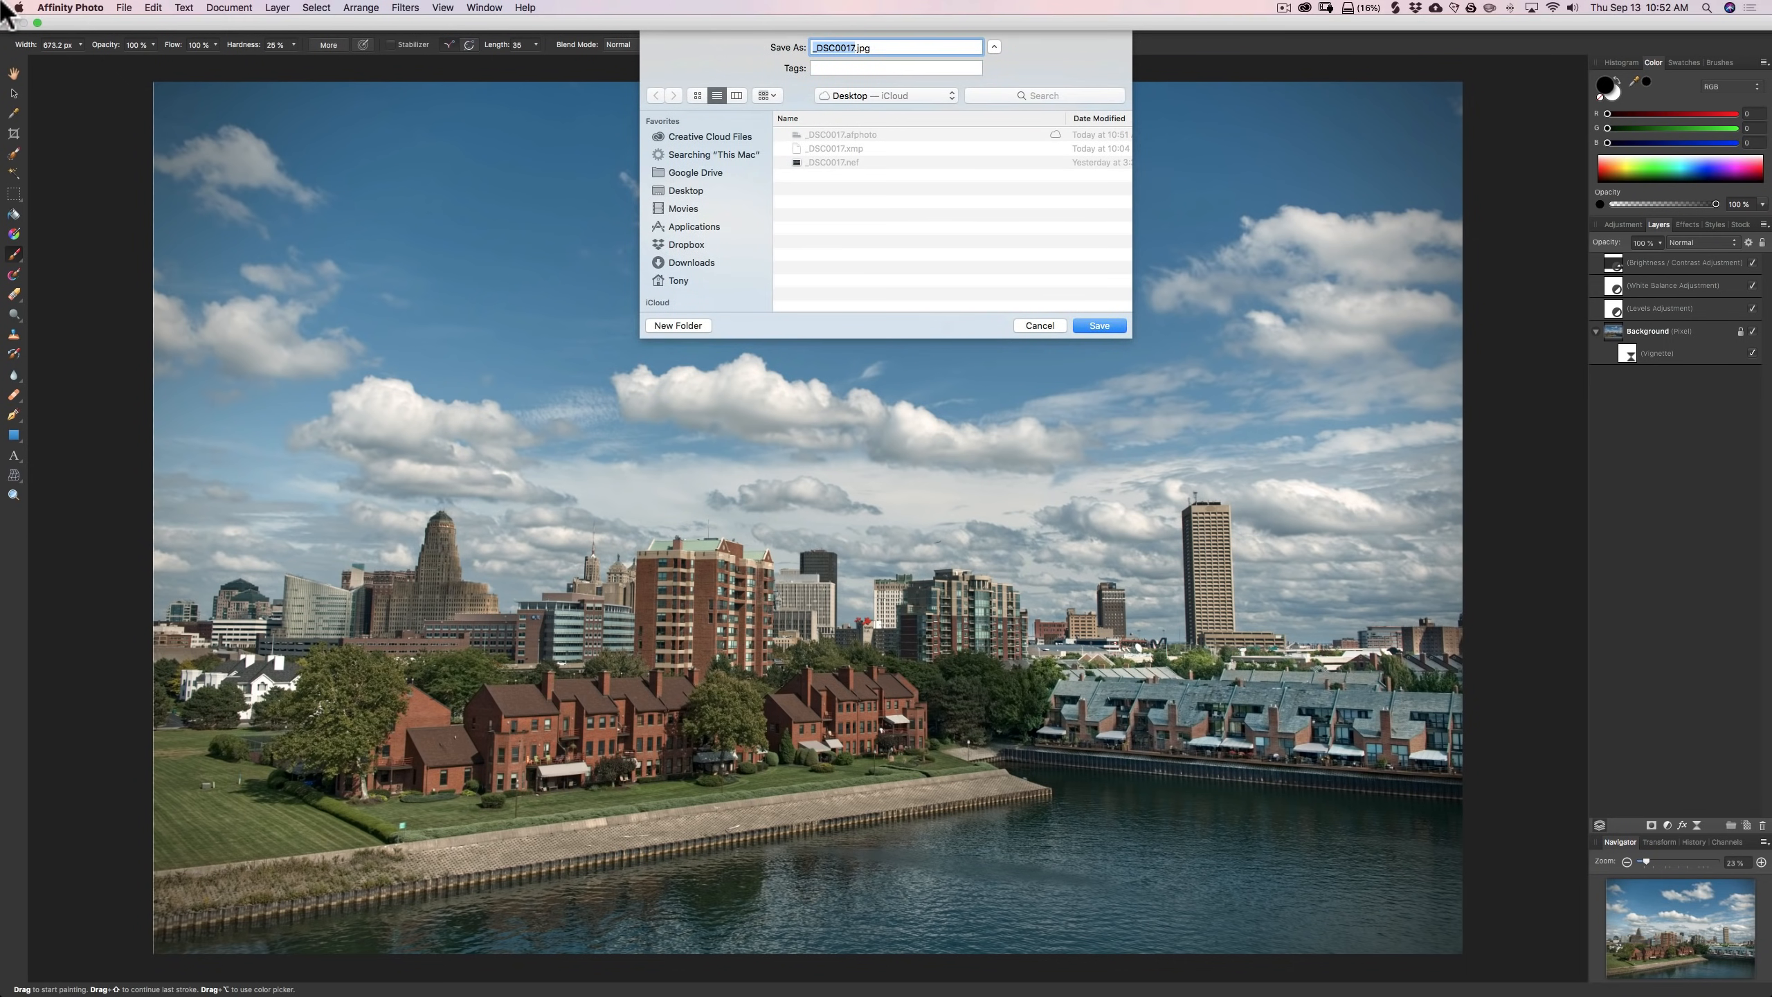
text(C)
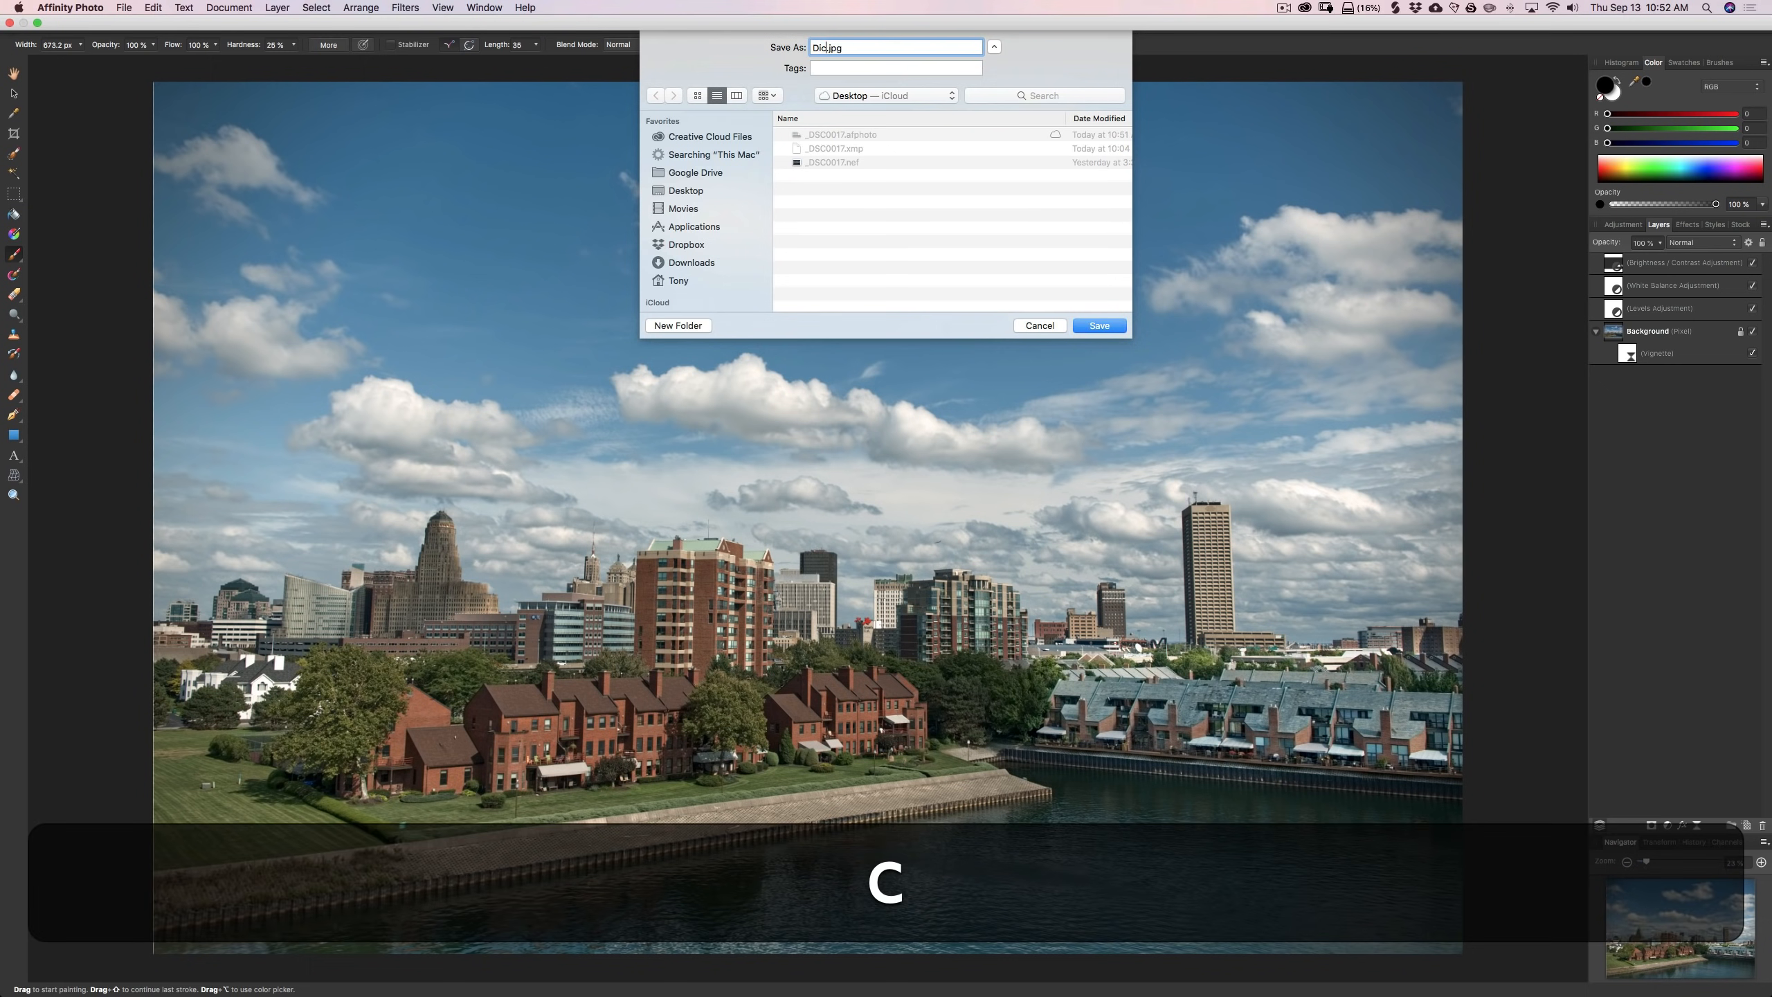
key(BackSpace)
key(shift+BackSpace)
text(Cityscape)
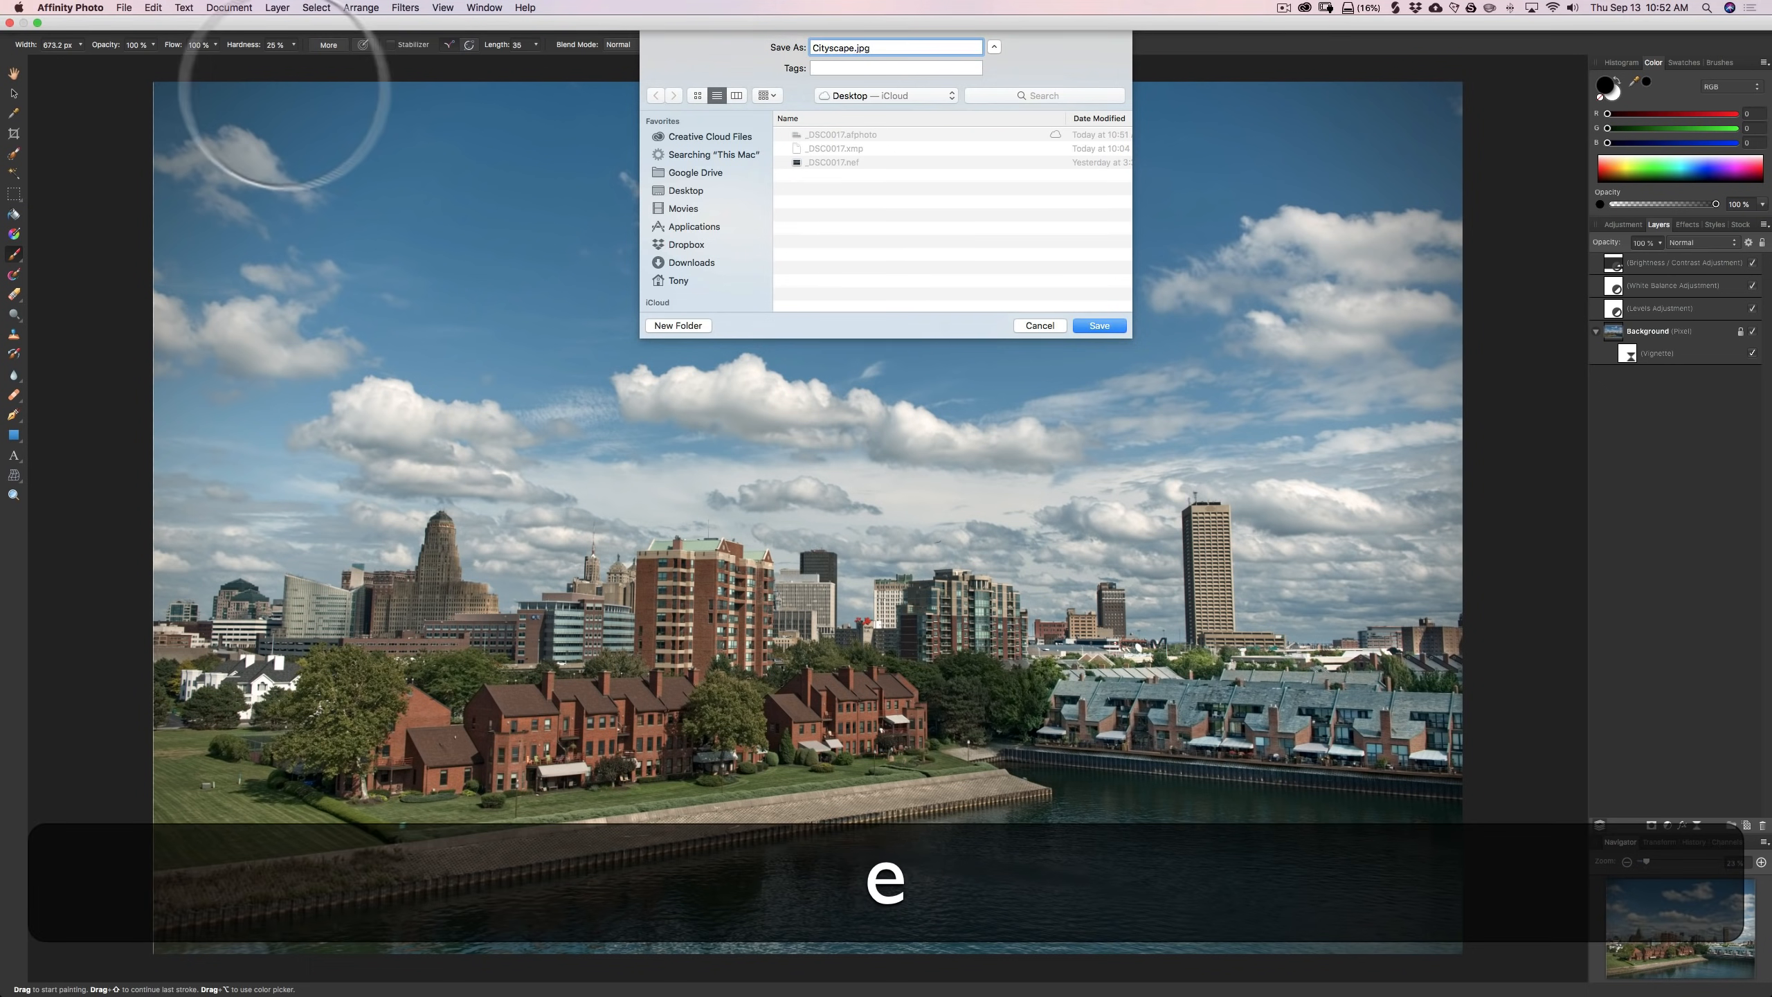
click(1106, 300)
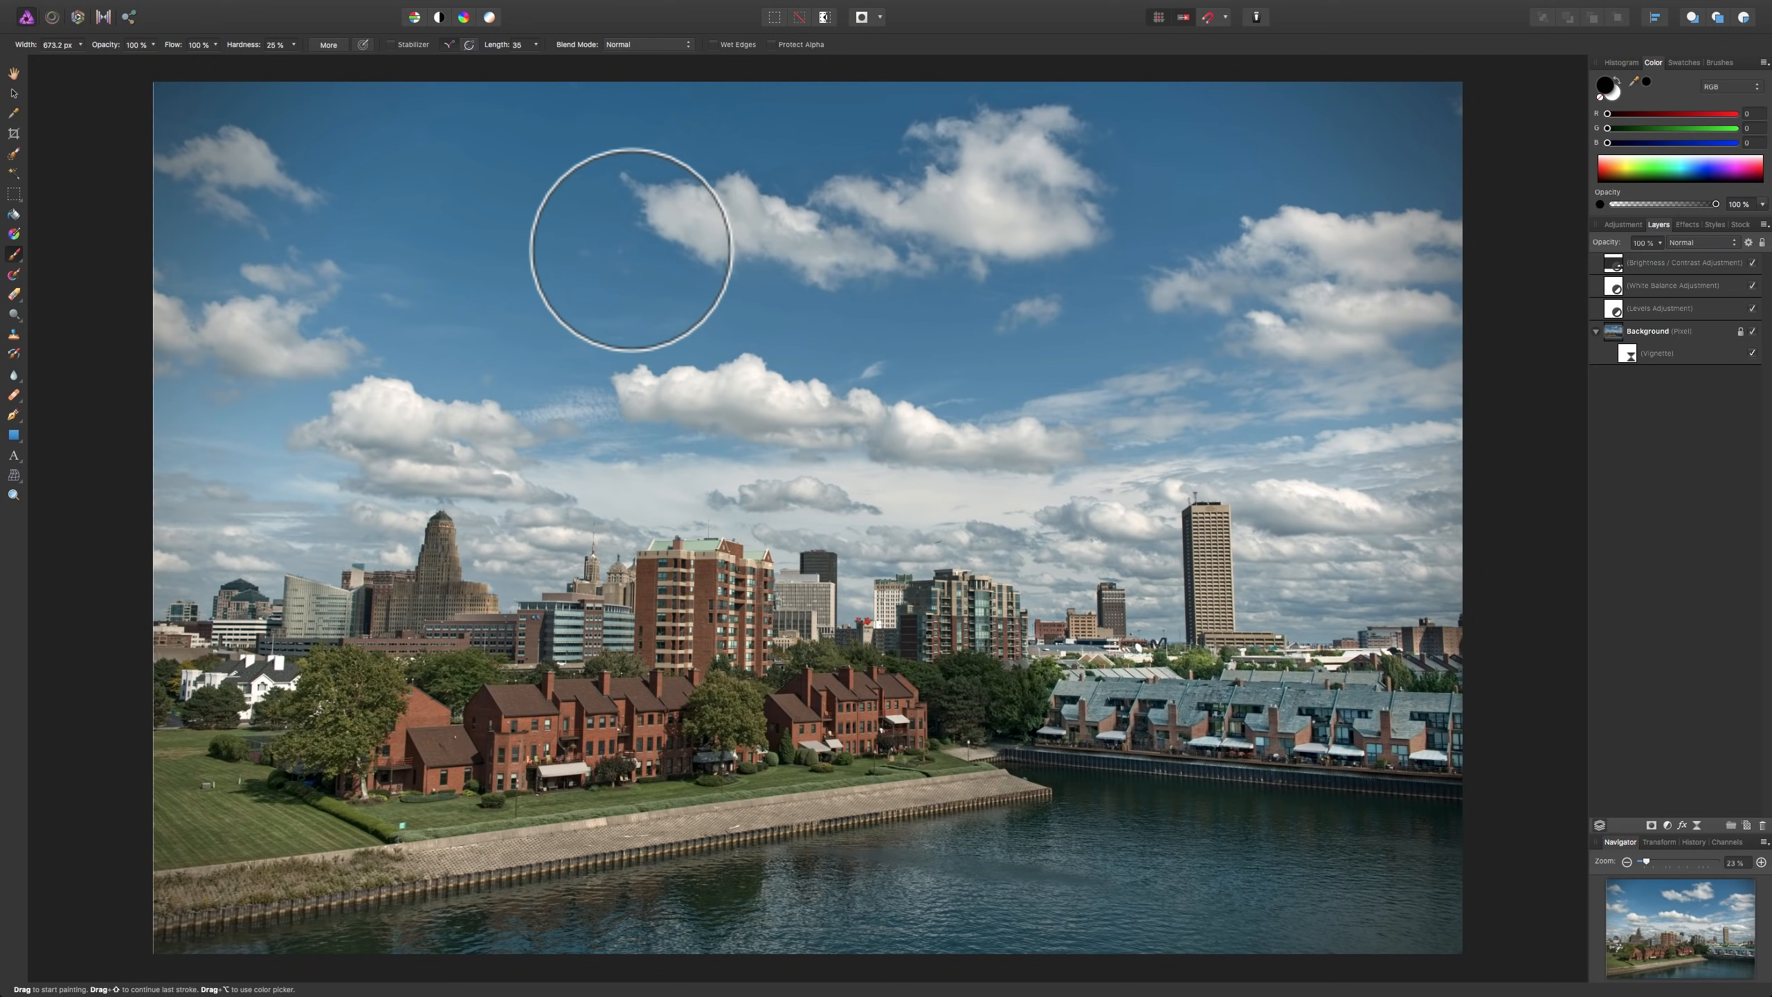
- Quit Affinity Photo to return to the desktop
key(super)
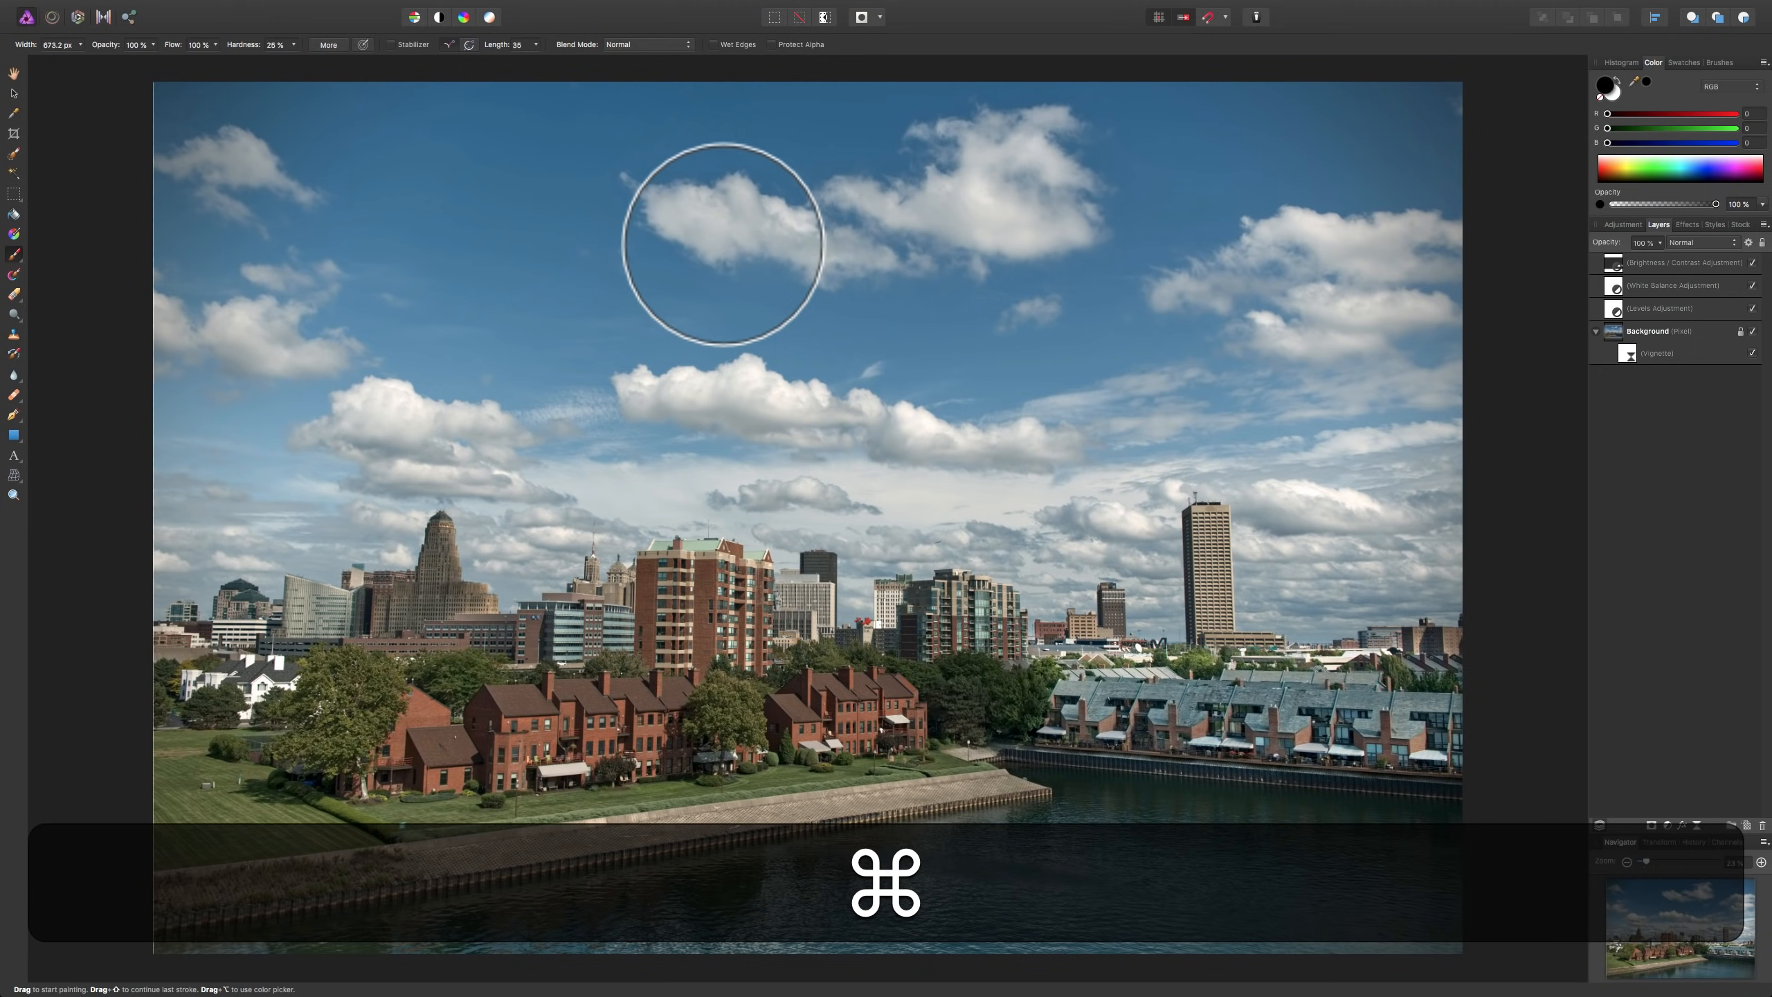
click(62, 10)
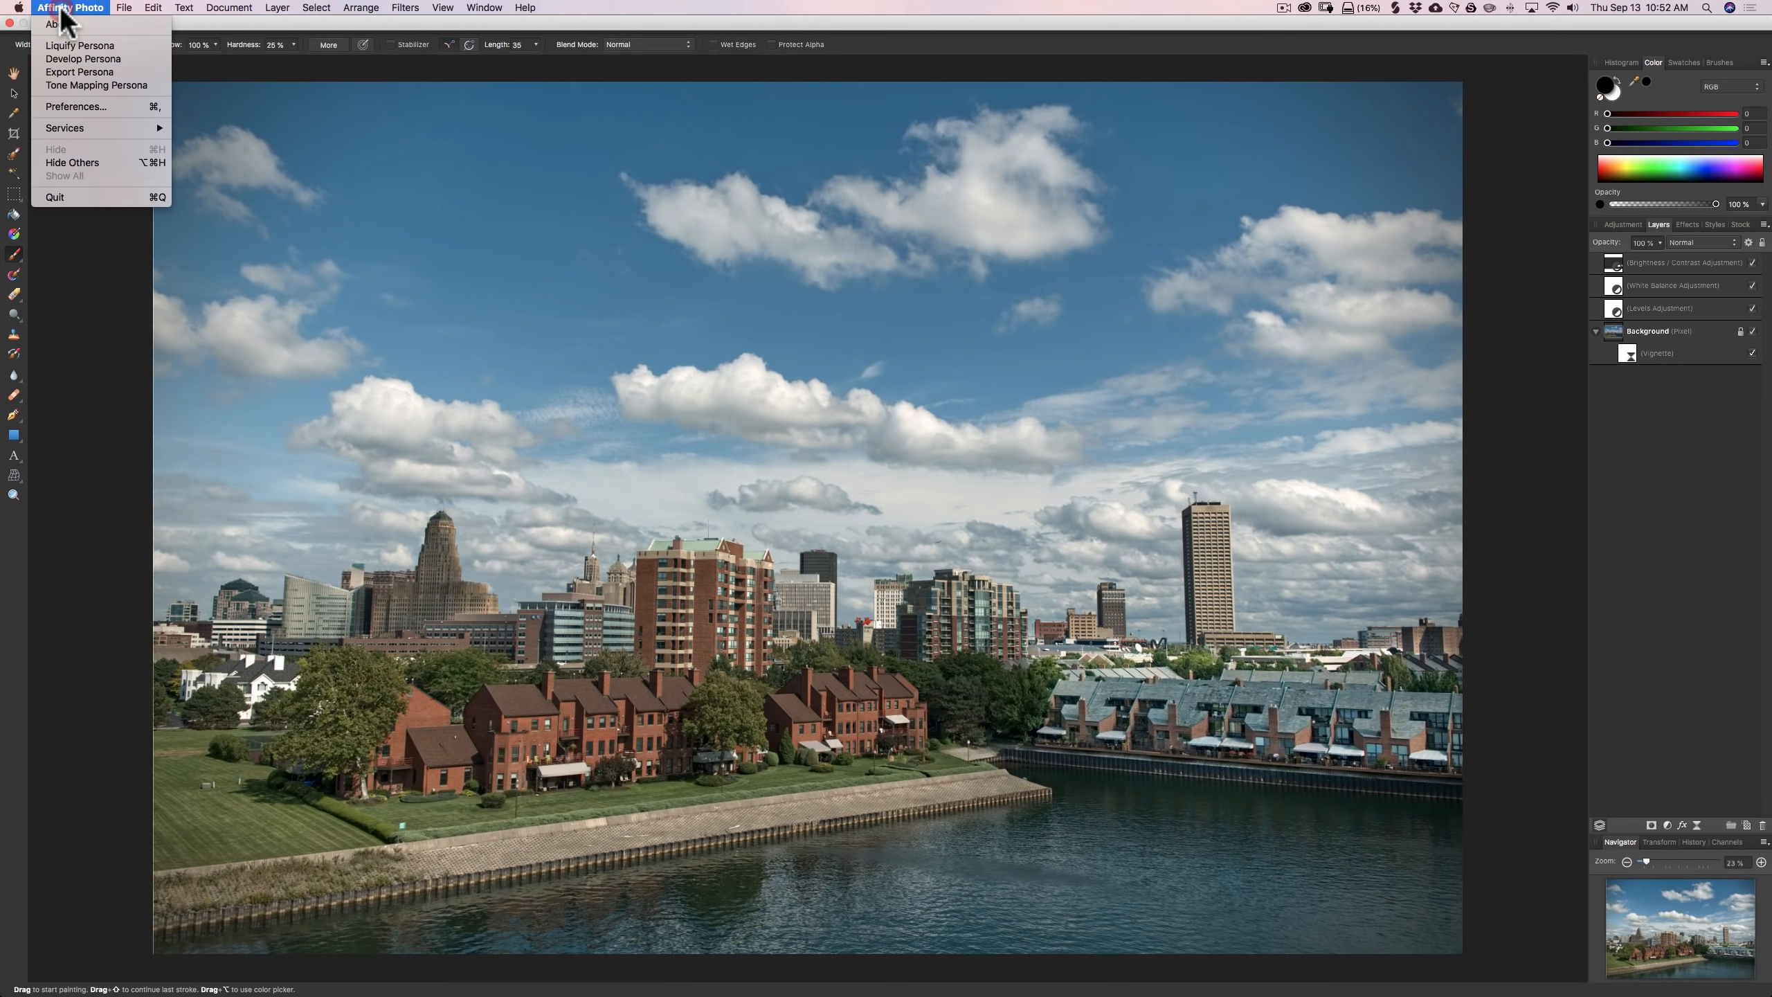
click(469, 24)
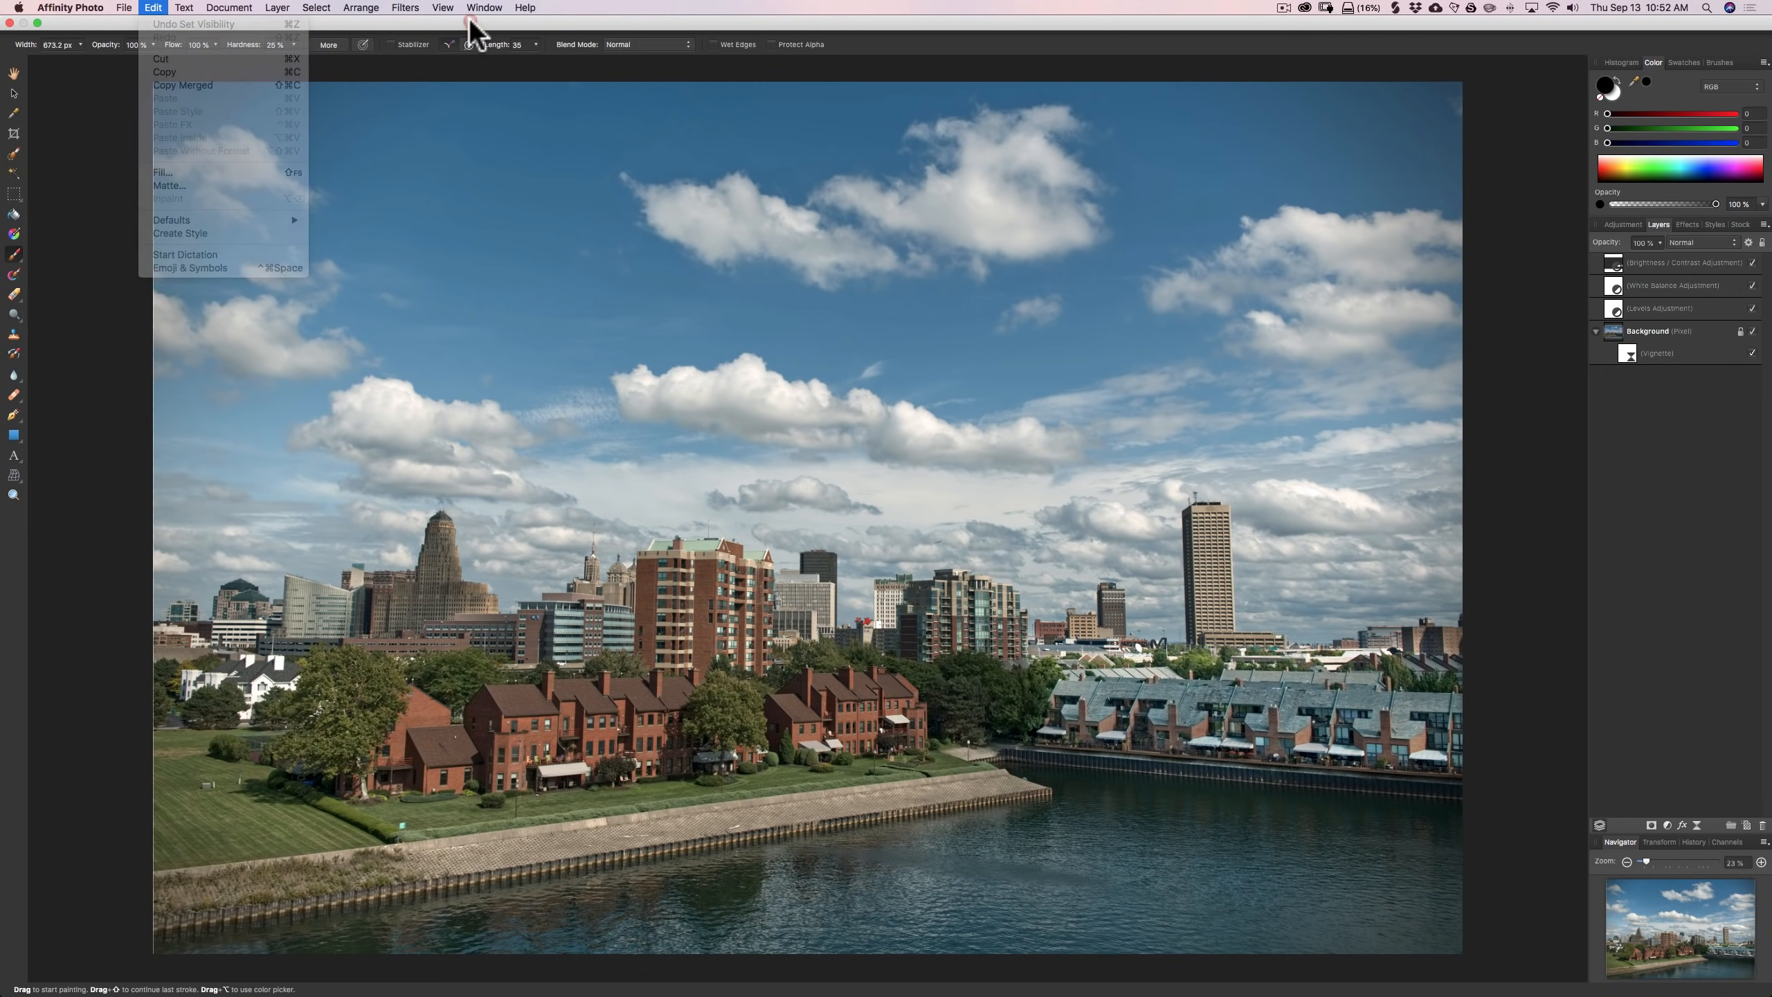
key(super+q)
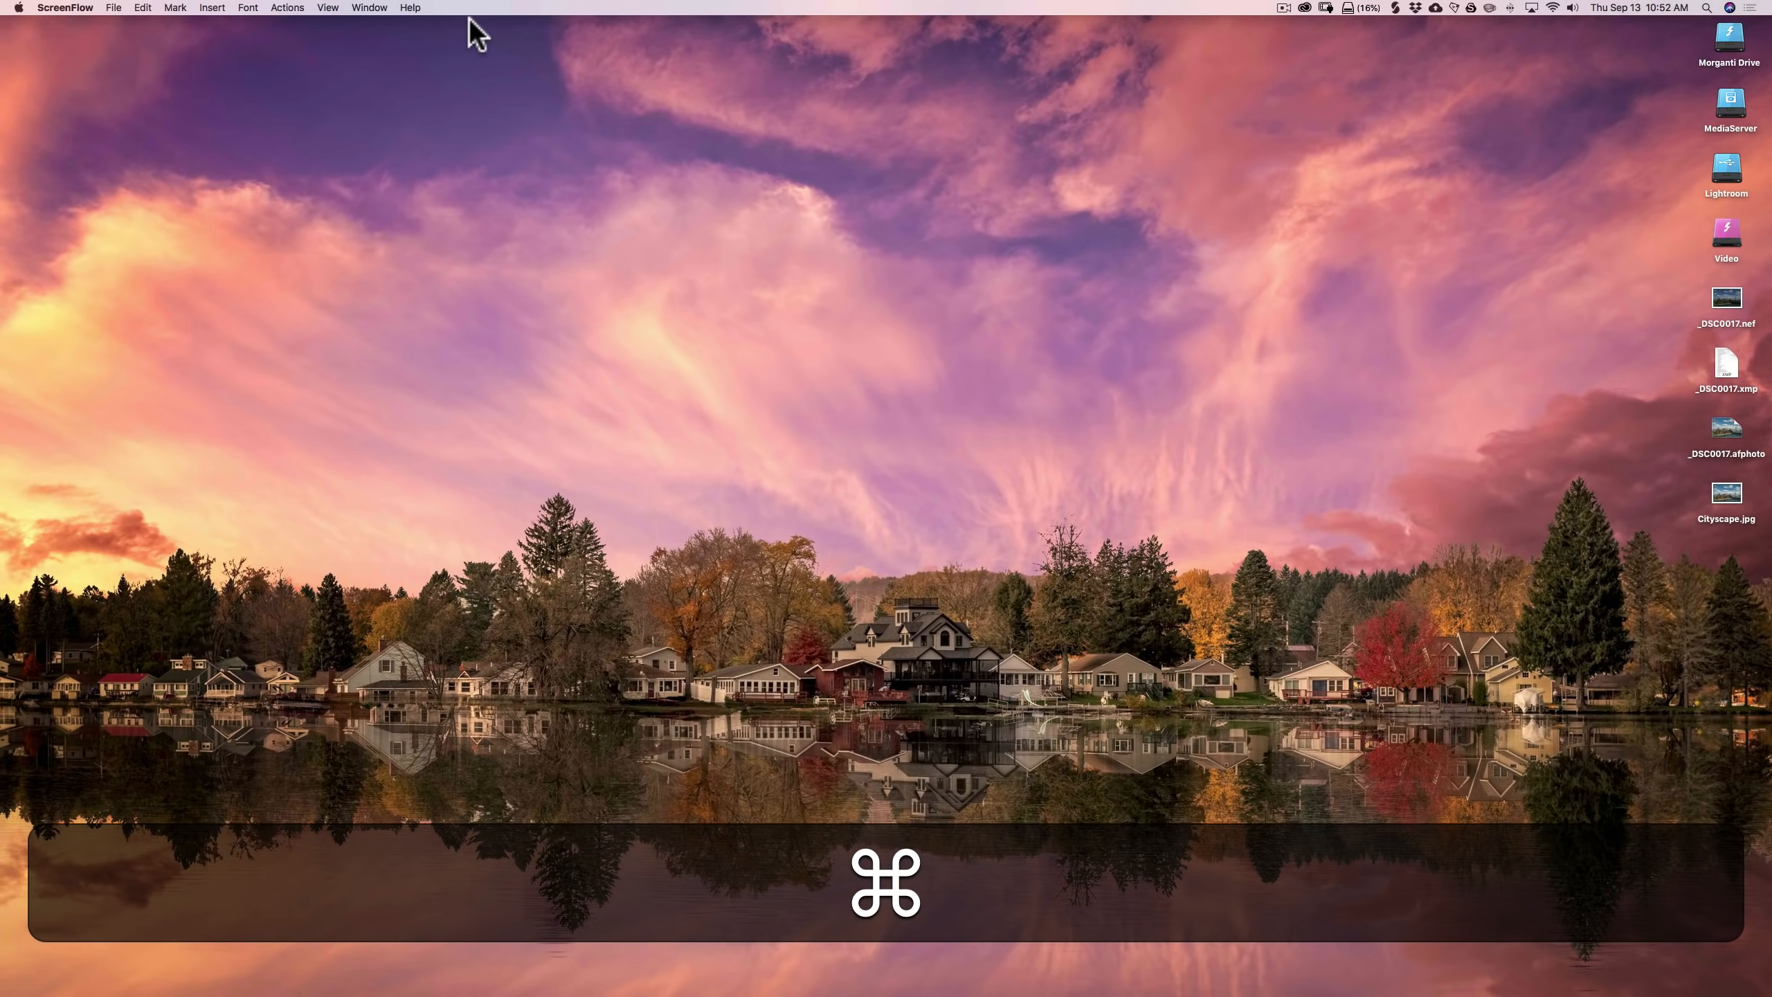
- Open the exported Cityscape.jpg from the desktop in Preview to inspect it, and close it again
double_click(1723, 492)
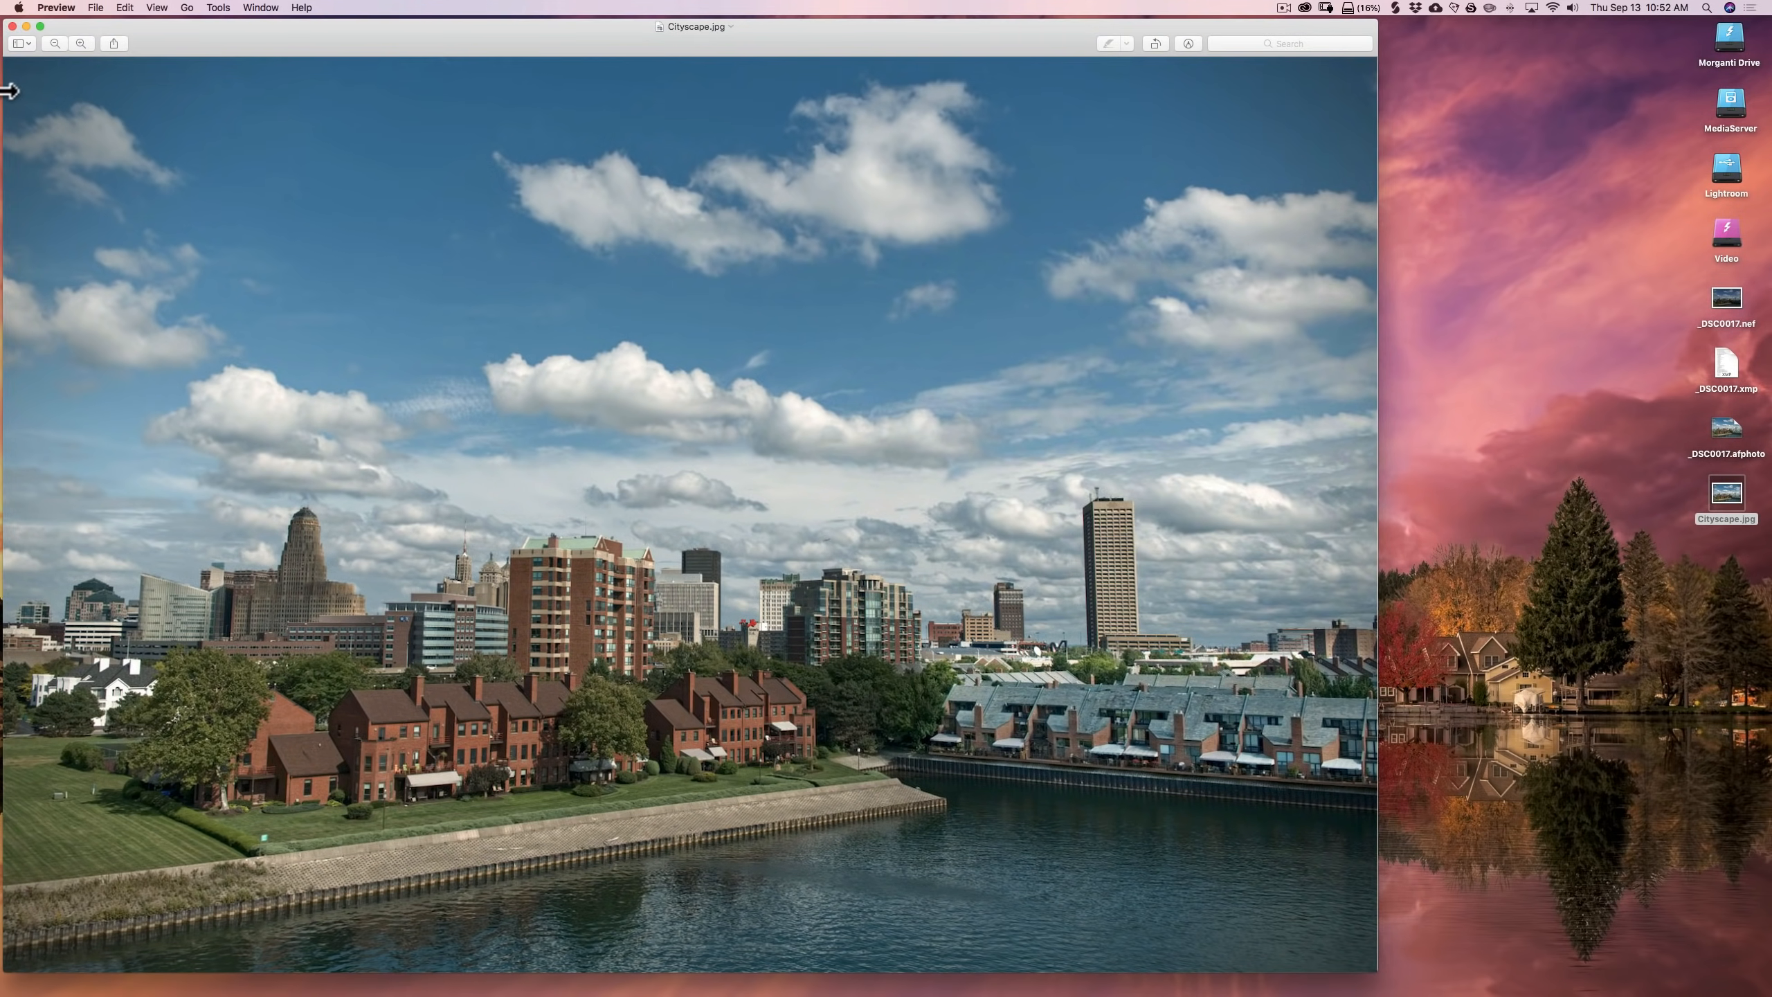
click(13, 26)
- Move _DSC0017.afphoto to the middle of the desktop, and shift _DSC0017.nef above it and back to its original place
drag(1728, 423, 1047, 388)
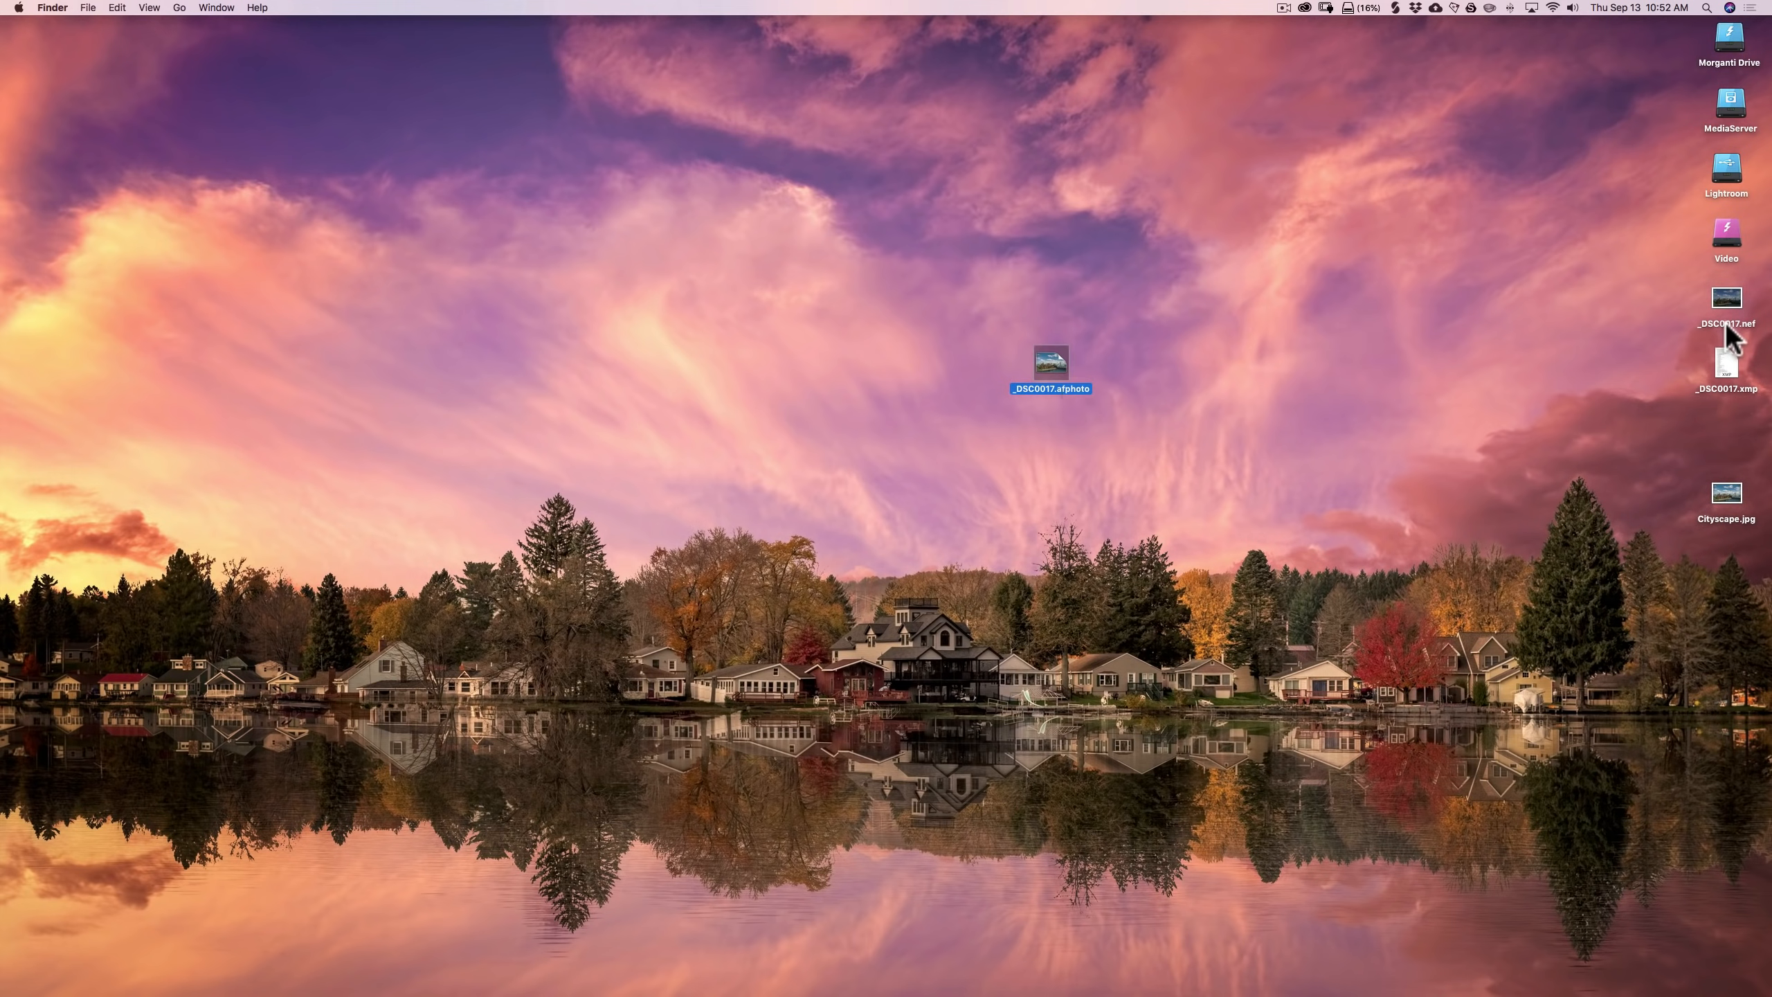
drag(1726, 299, 1051, 299)
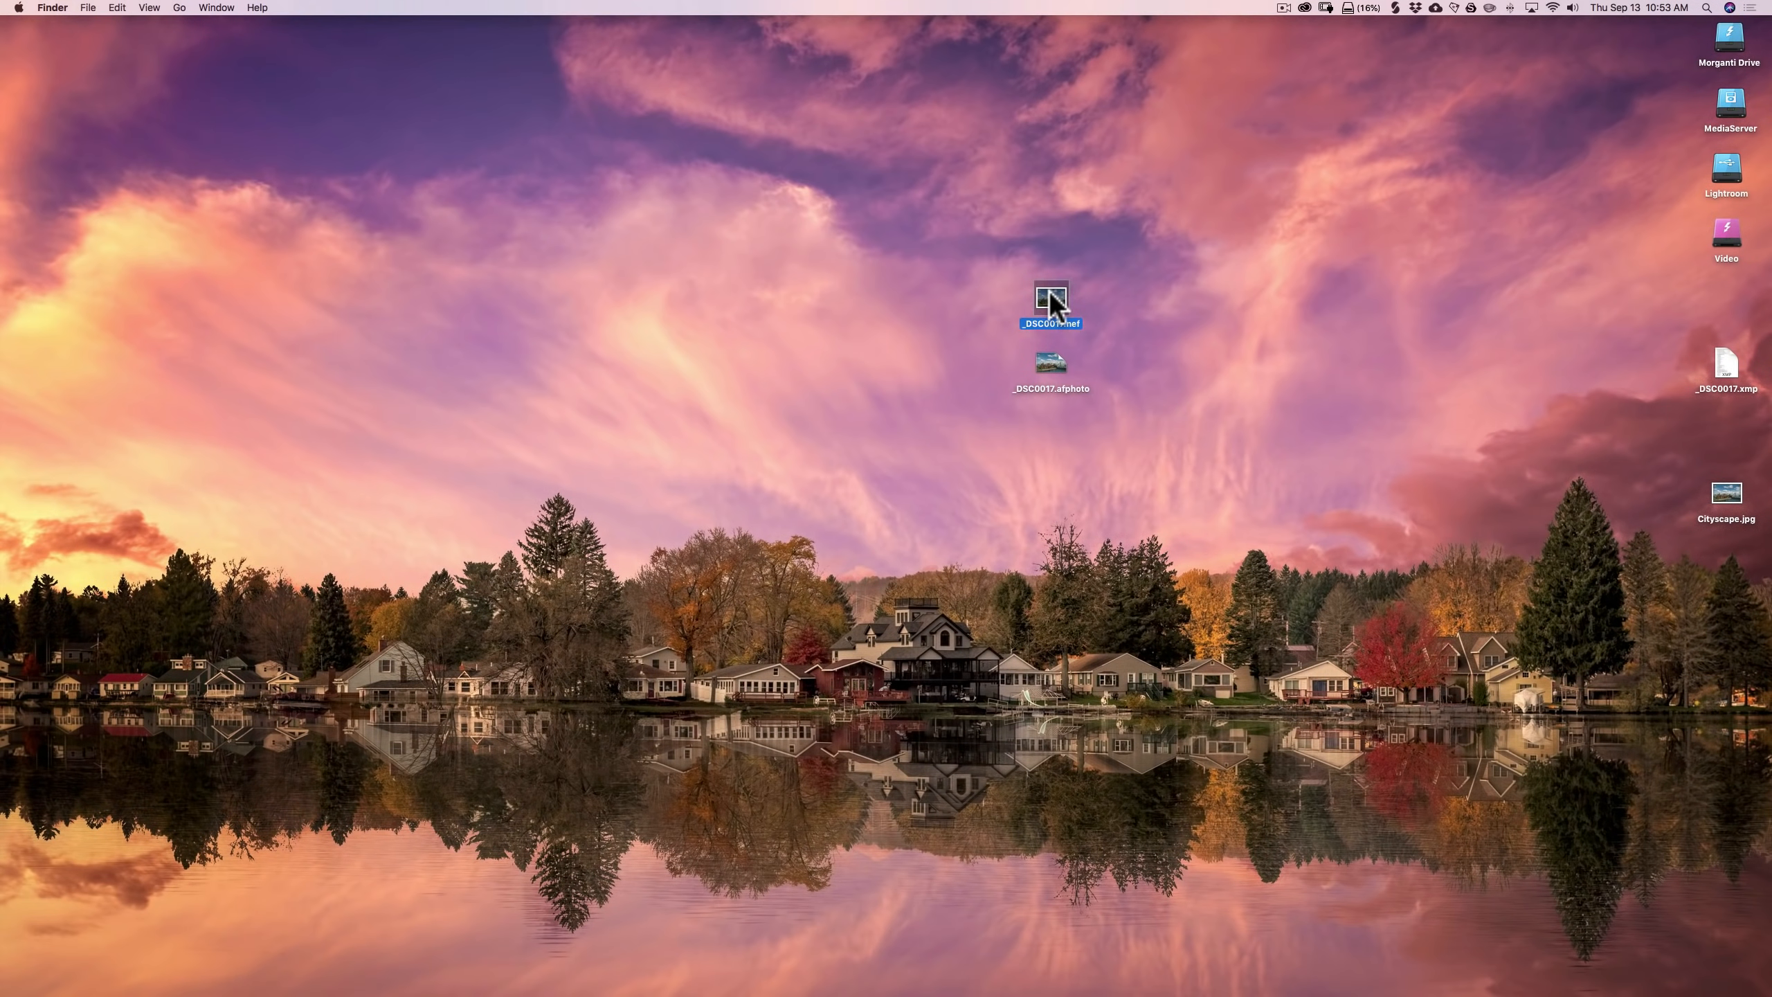
drag(1050, 292, 1209, 353)
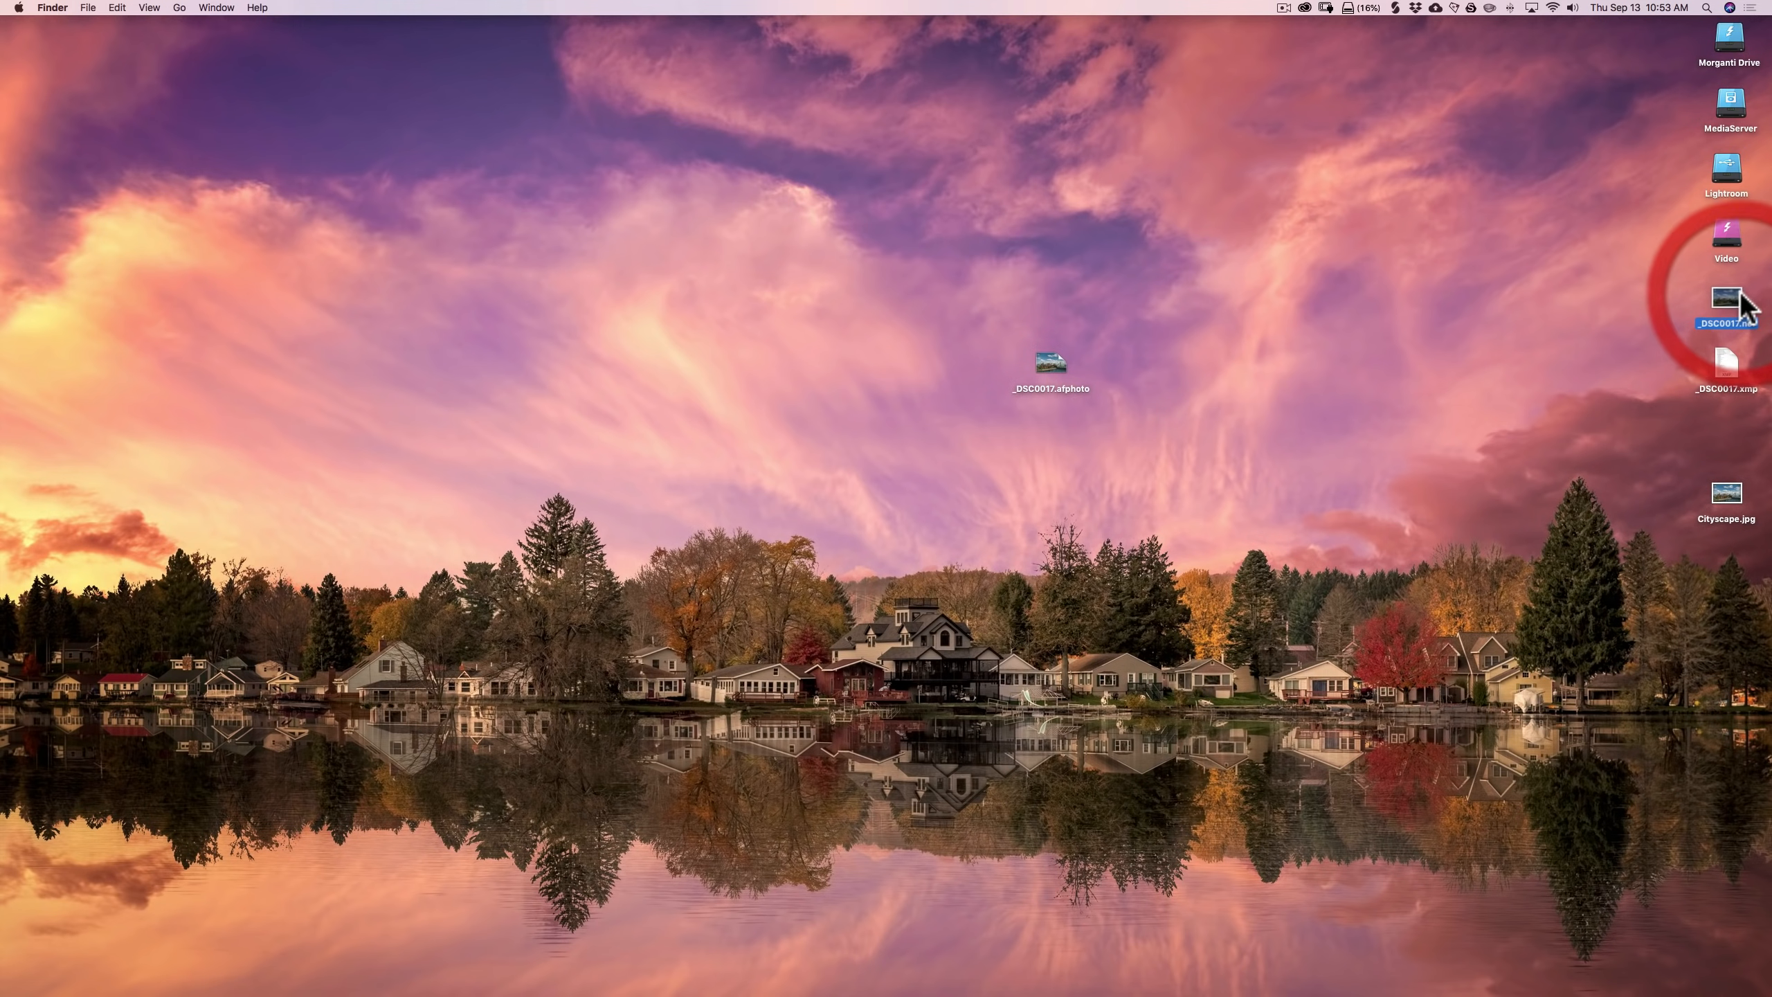
- Reopen _DSC0017.afphoto in Affinity Photo, dismiss the welcome window, and look over the available adjustments and the saved layers
double_click(1054, 365)
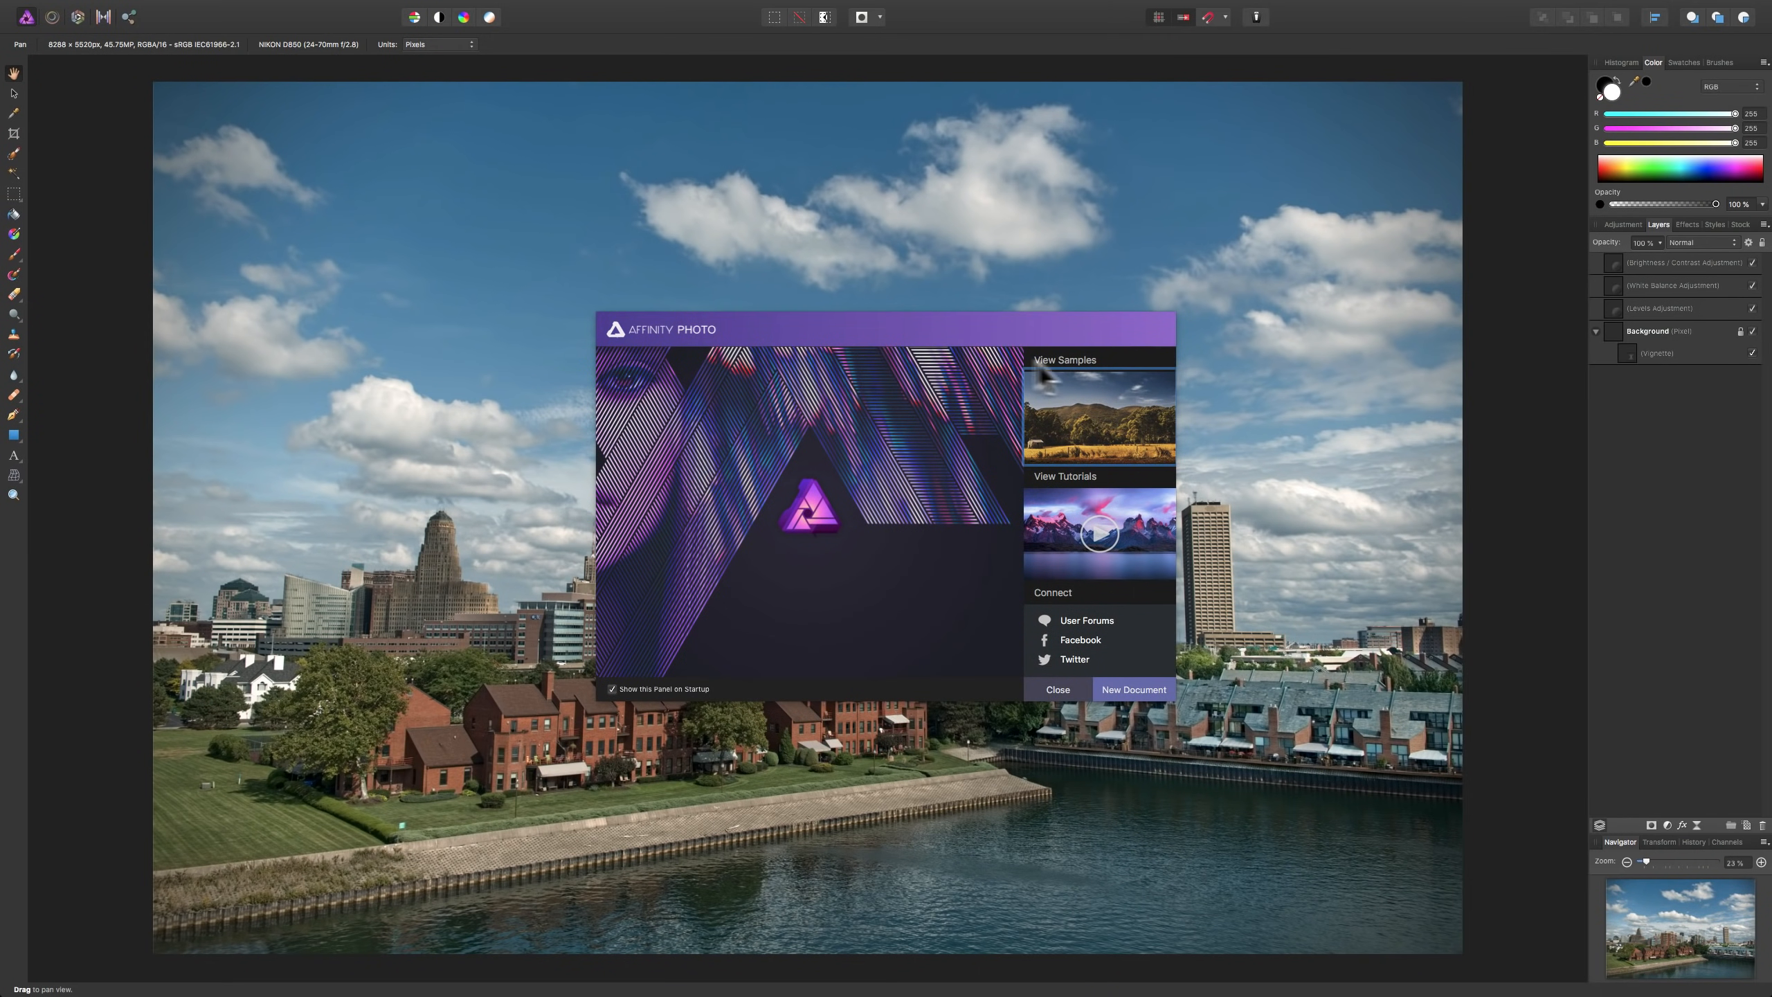
click(1058, 688)
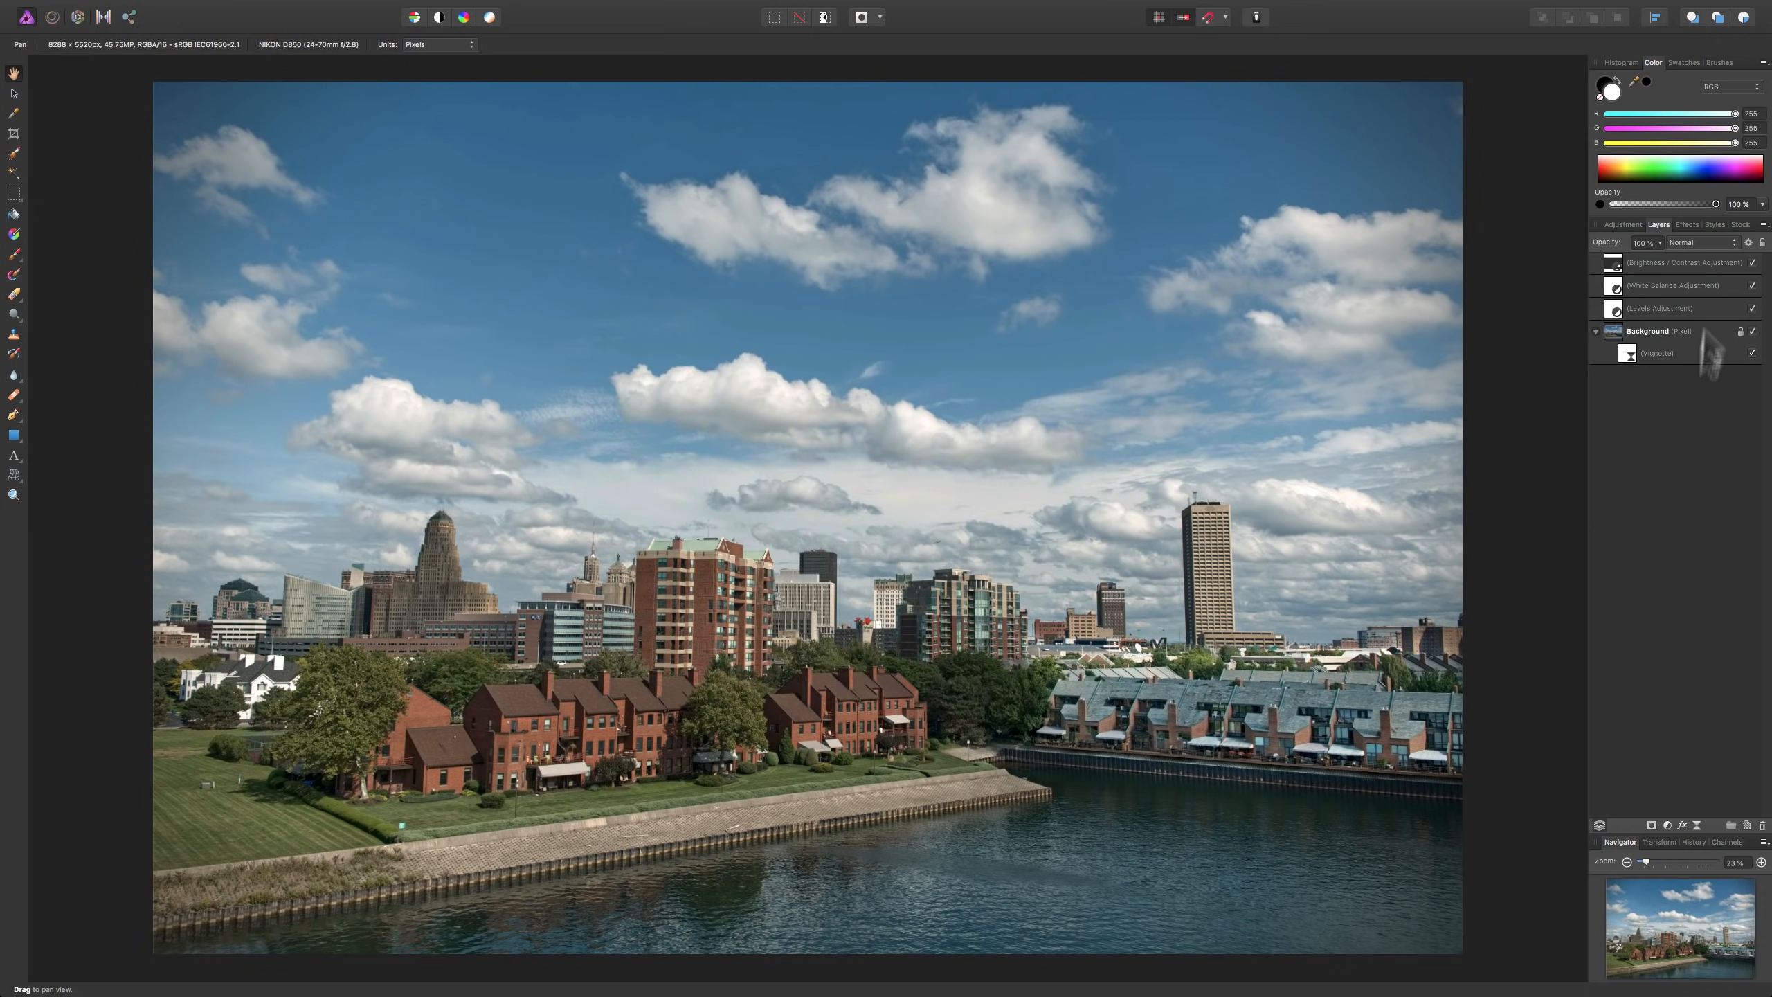
click(1623, 224)
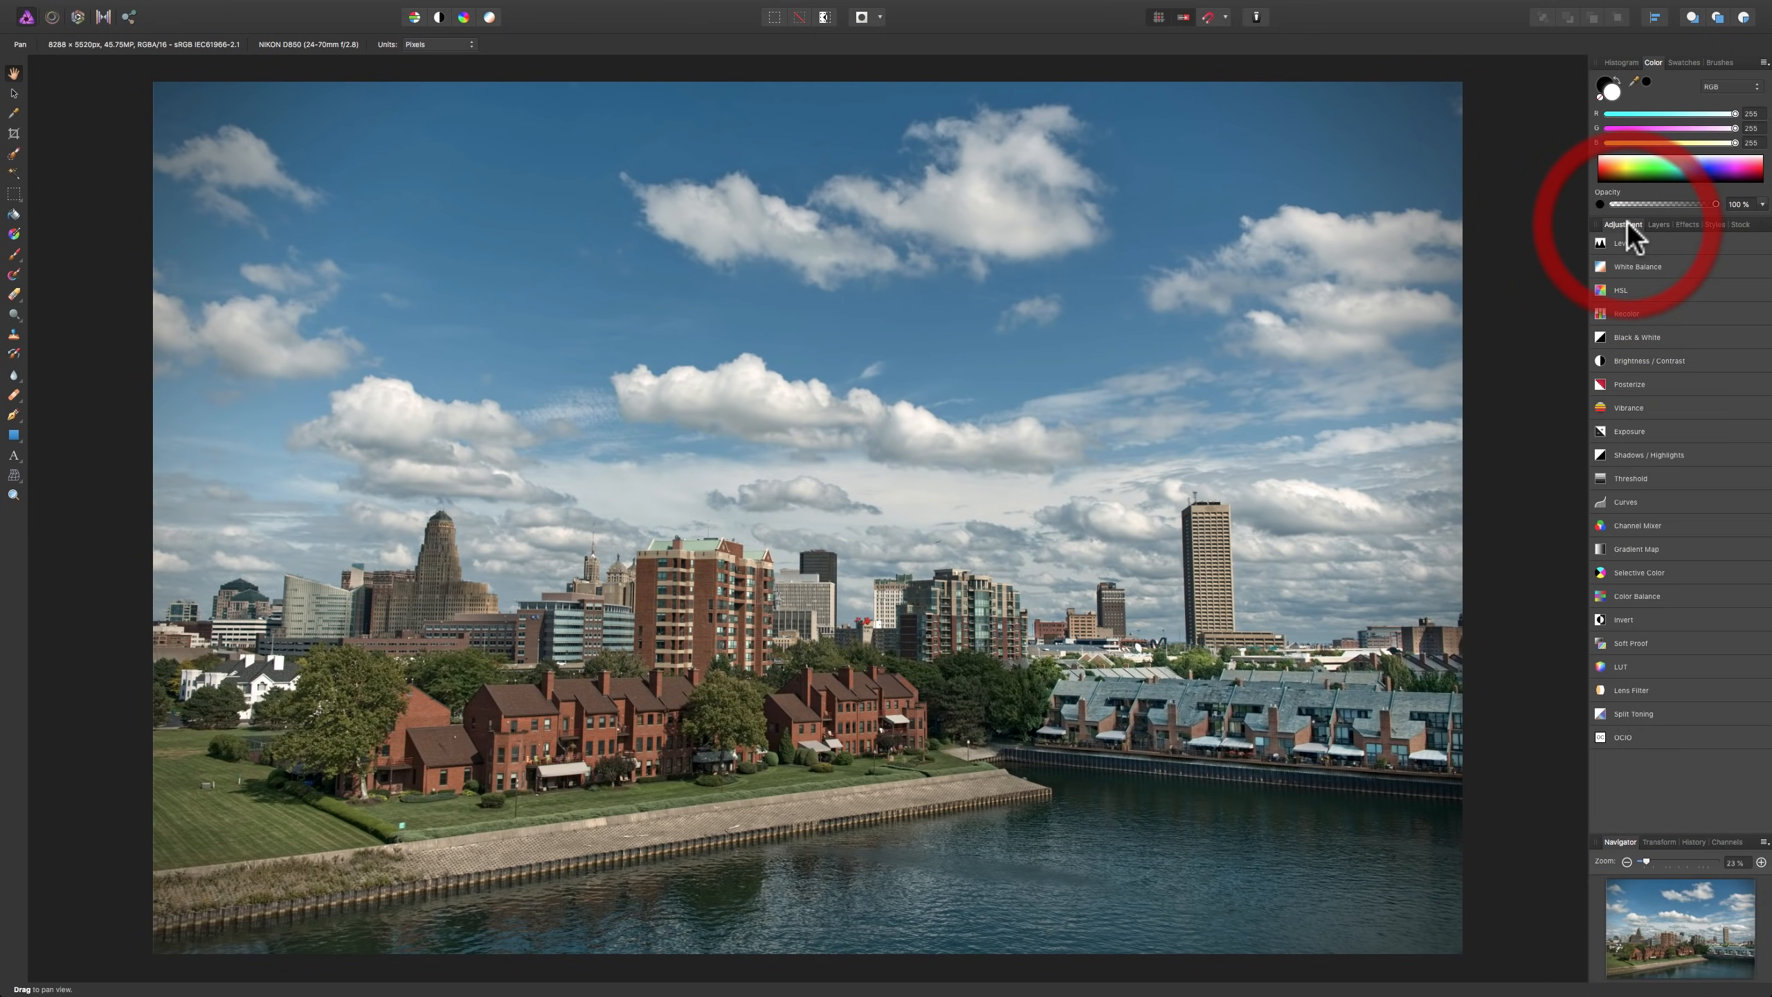
click(1658, 225)
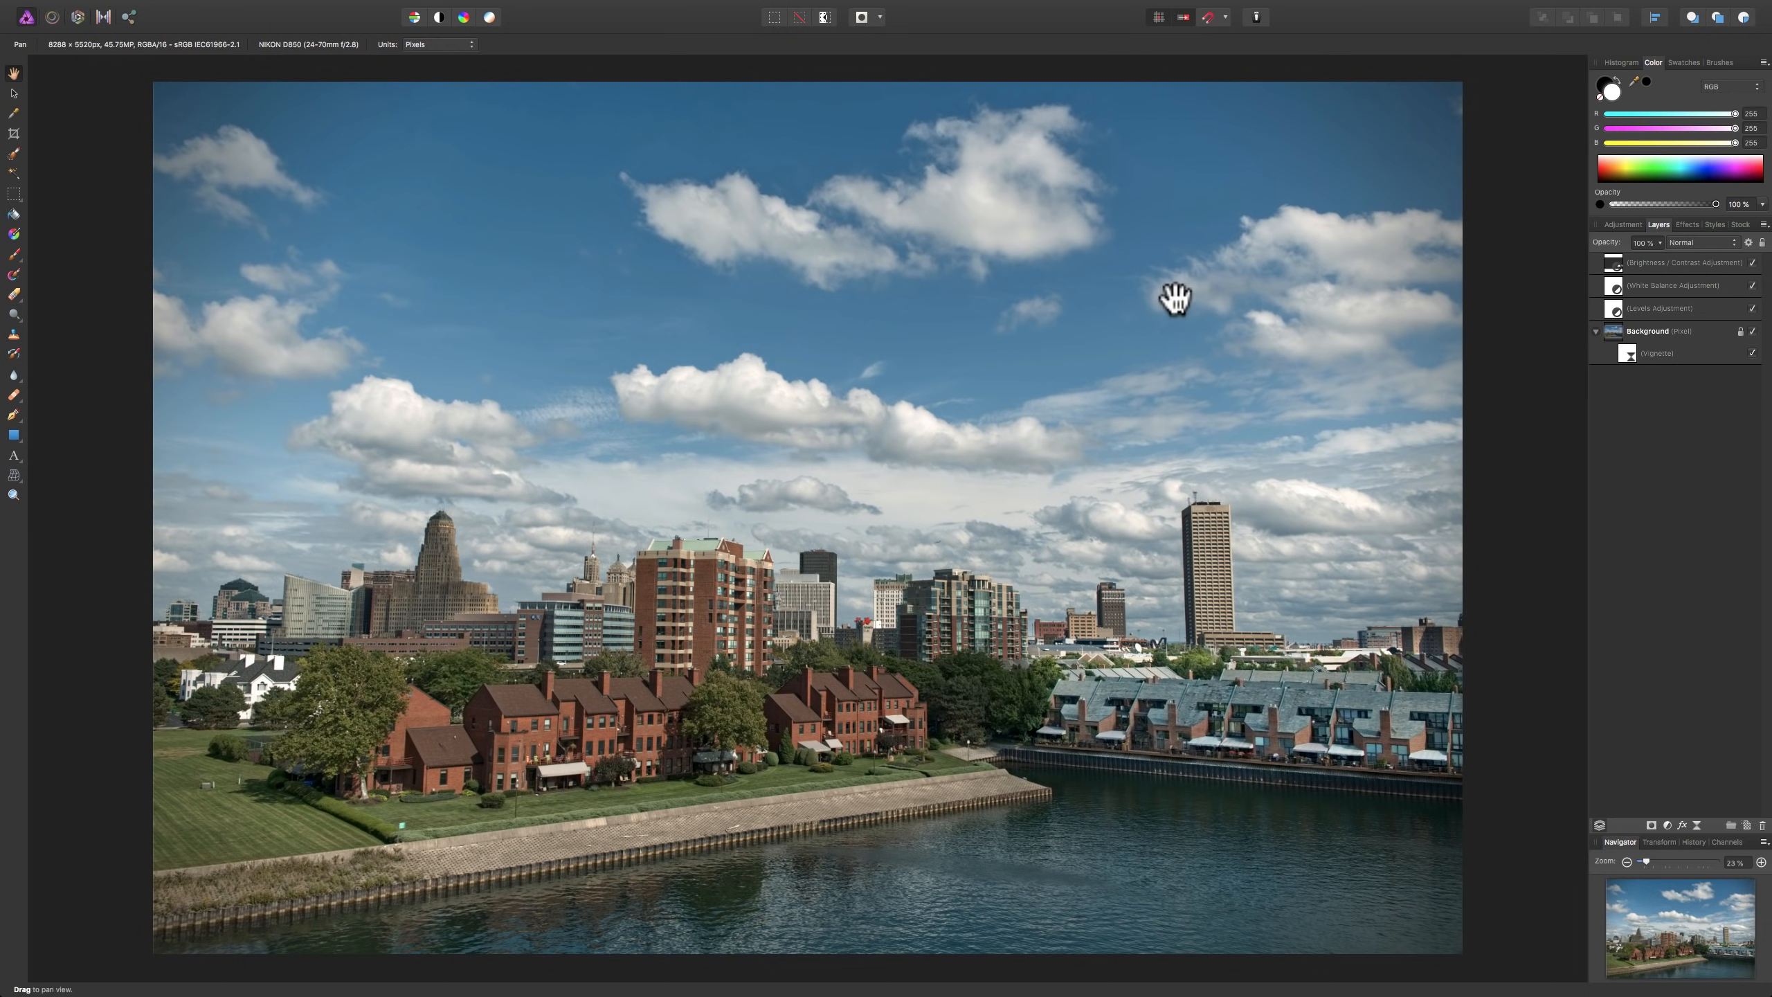